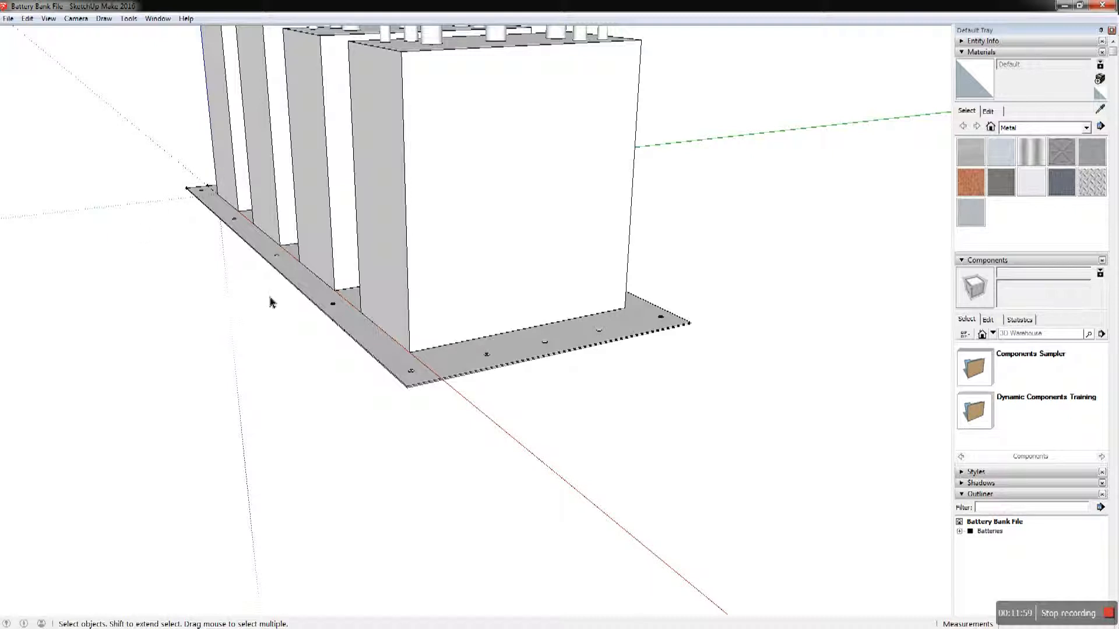
pyautogui.moveTo(316, 376); pyautogui.dragTo(299, 324, button='middle')
pyautogui.scroll(-2, 365, 325)
pyautogui.scroll(3, 360, 326)
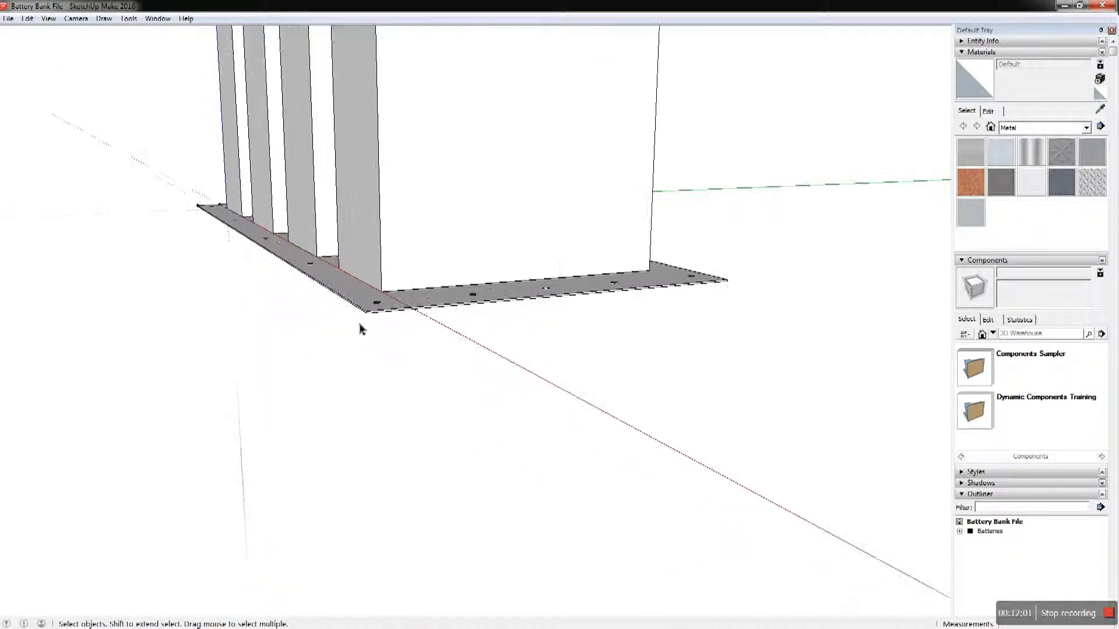
pyautogui.scroll(5, 360, 326)
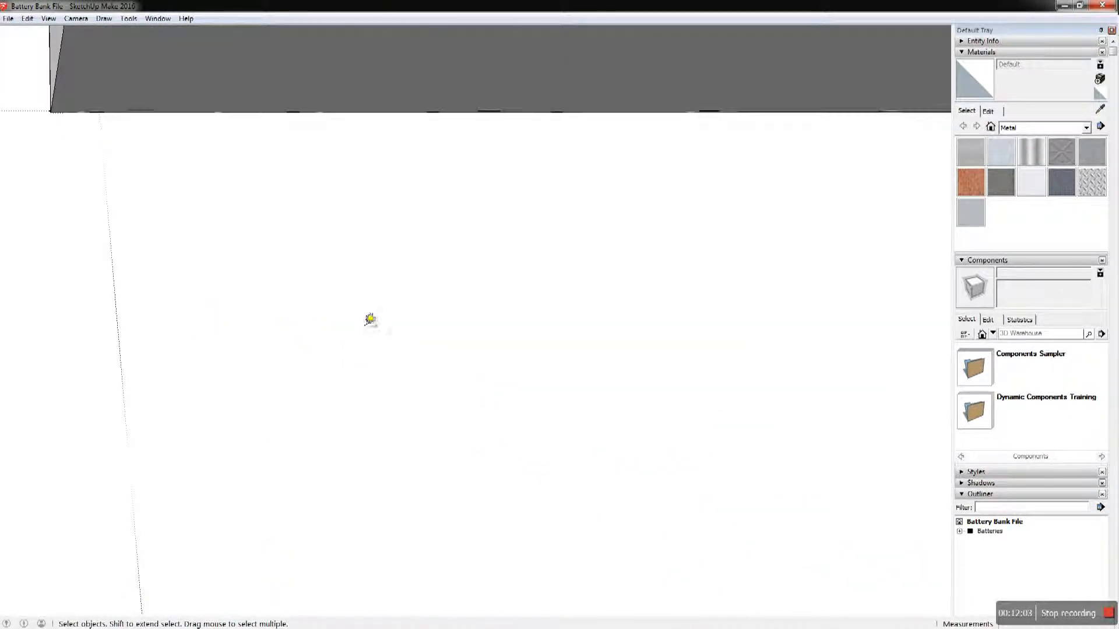
pyautogui.press('t')
pyautogui.scroll(1, 577, 342)
pyautogui.scroll(-4, 539, 347)
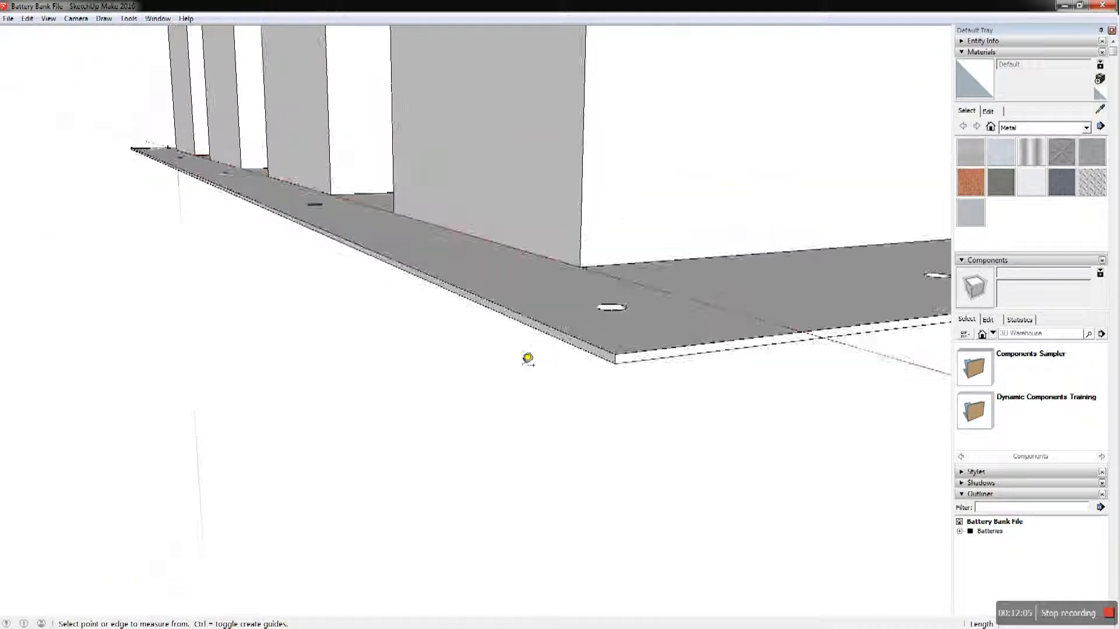
pyautogui.scroll(-2, 618, 379)
pyautogui.scroll(6, 619, 379)
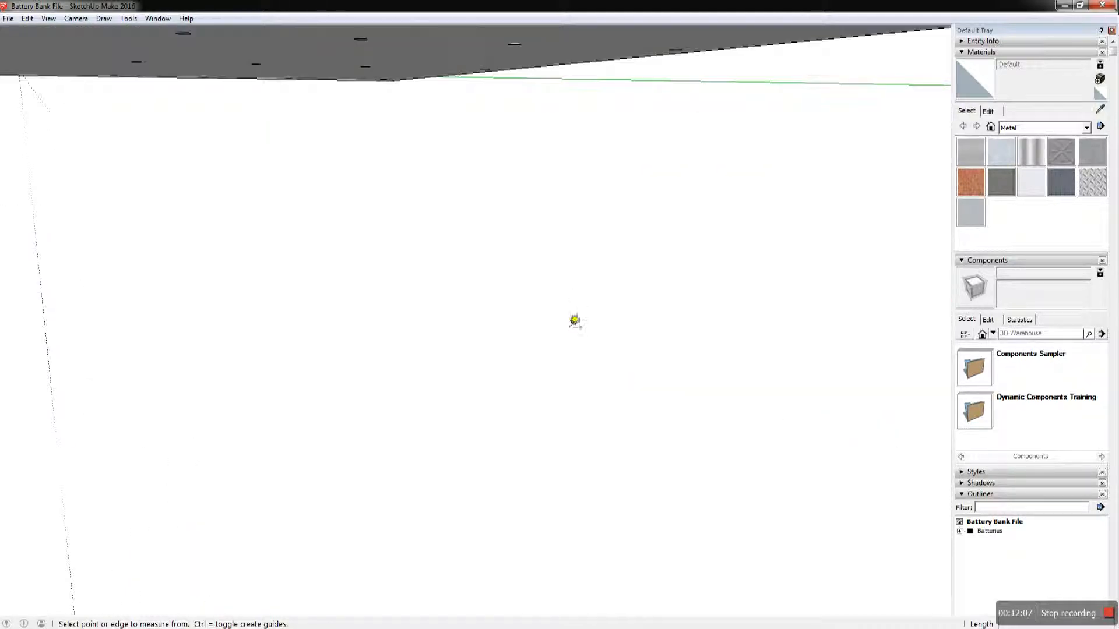
pyautogui.scroll(-3, 569, 315)
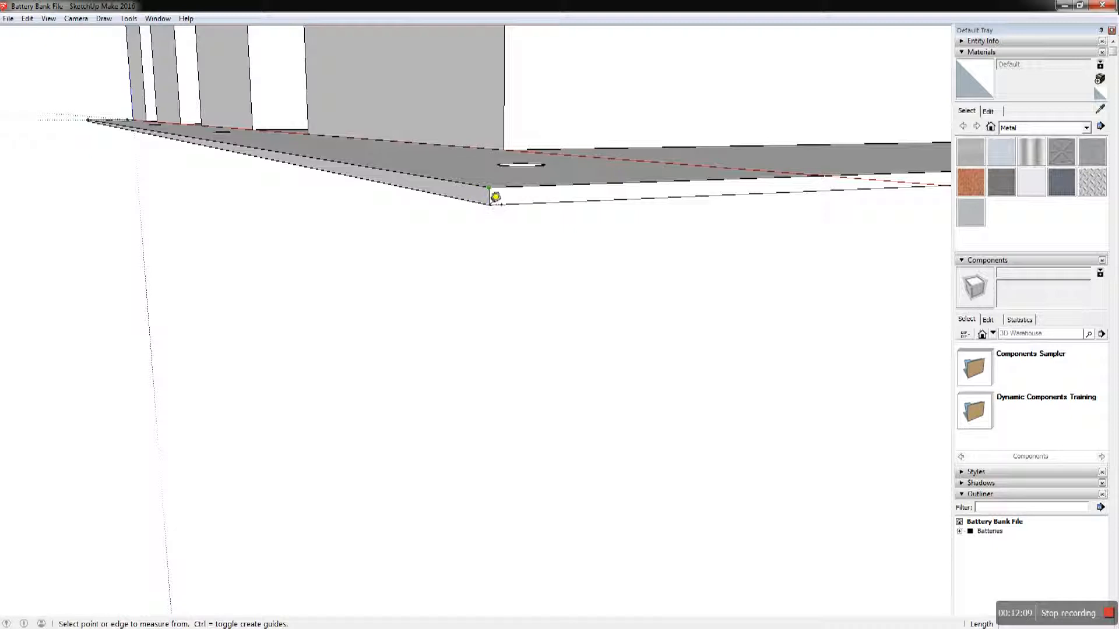
pyautogui.click(489, 187)
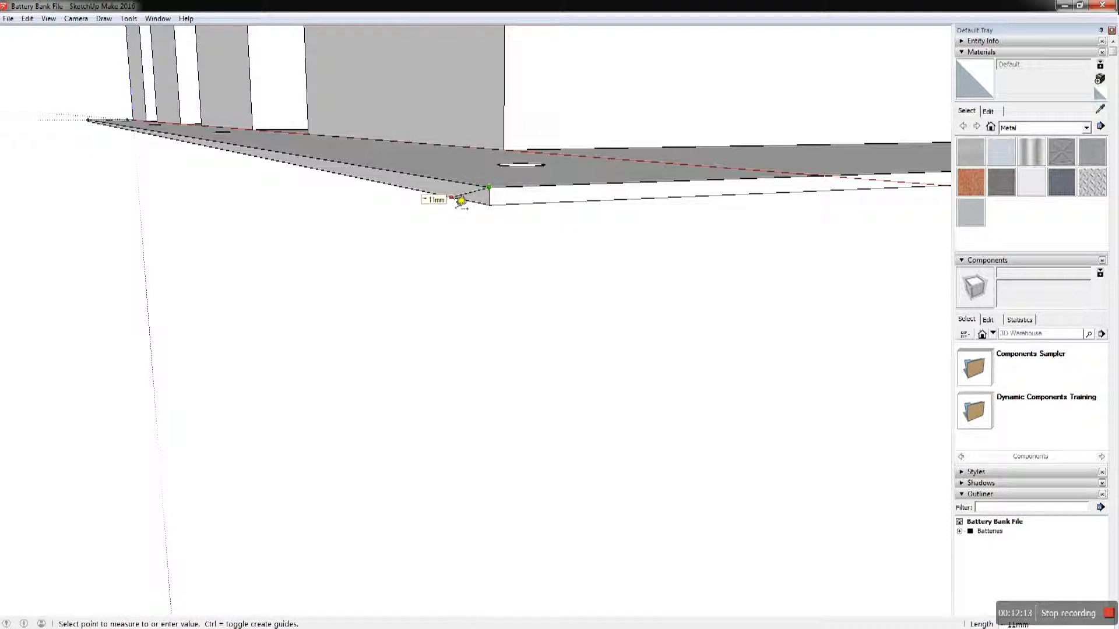
pyautogui.click(461, 201)
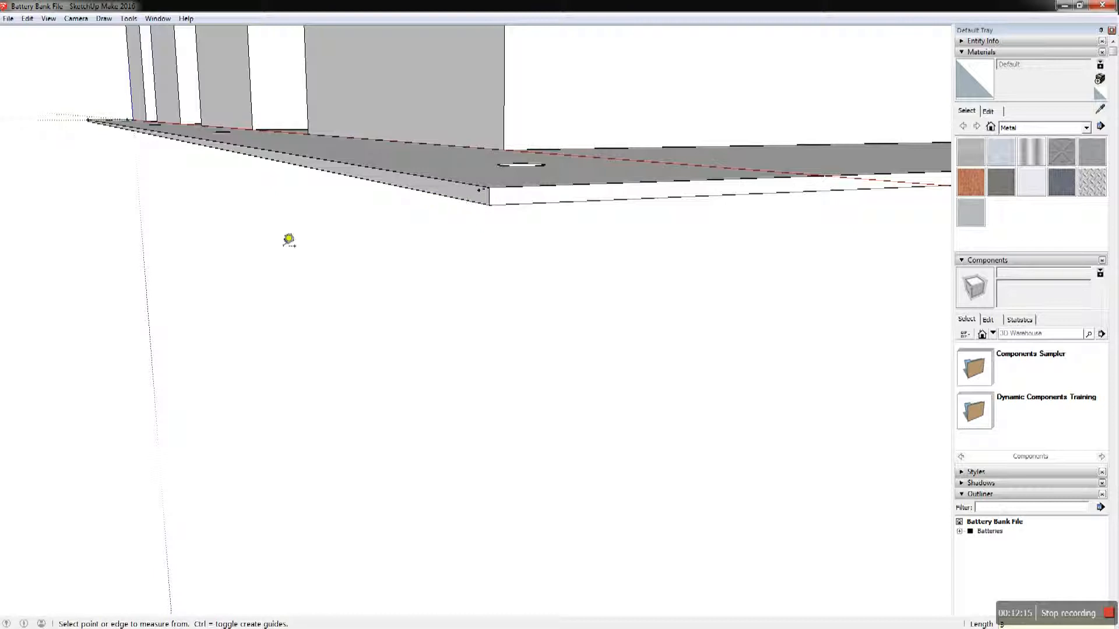
pyautogui.click(21, 20)
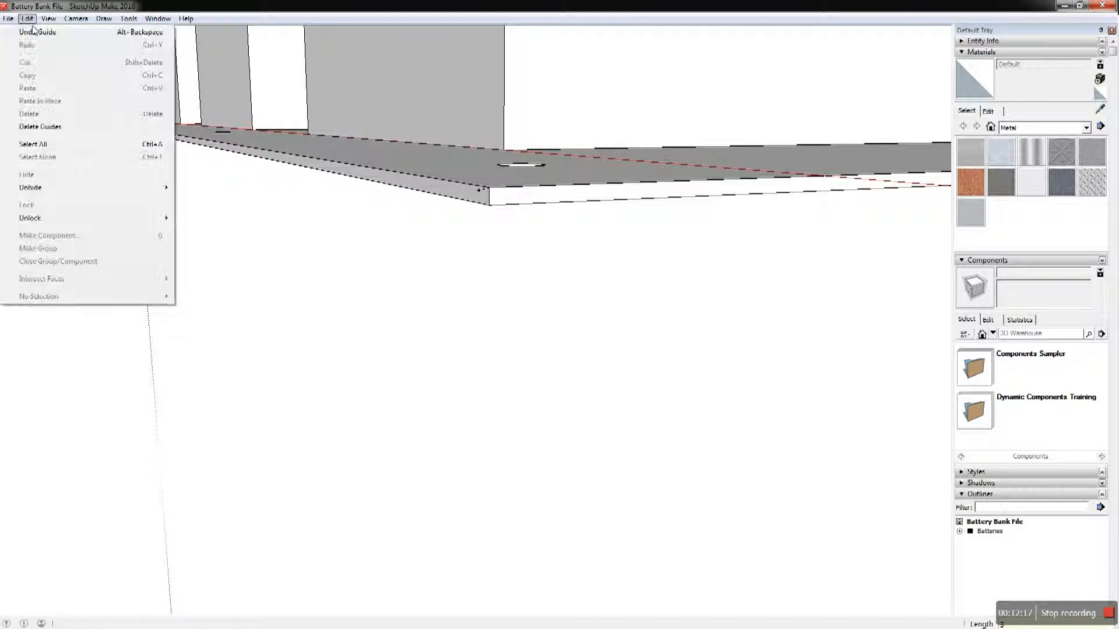
pyautogui.click(35, 32)
# Place Tape Measure guides at the base plate's front corner: 3 mm outward from the upper corner point, then 3 mm straight down
pyautogui.moveTo(360, 260); pyautogui.dragTo(346, 265, button='middle')
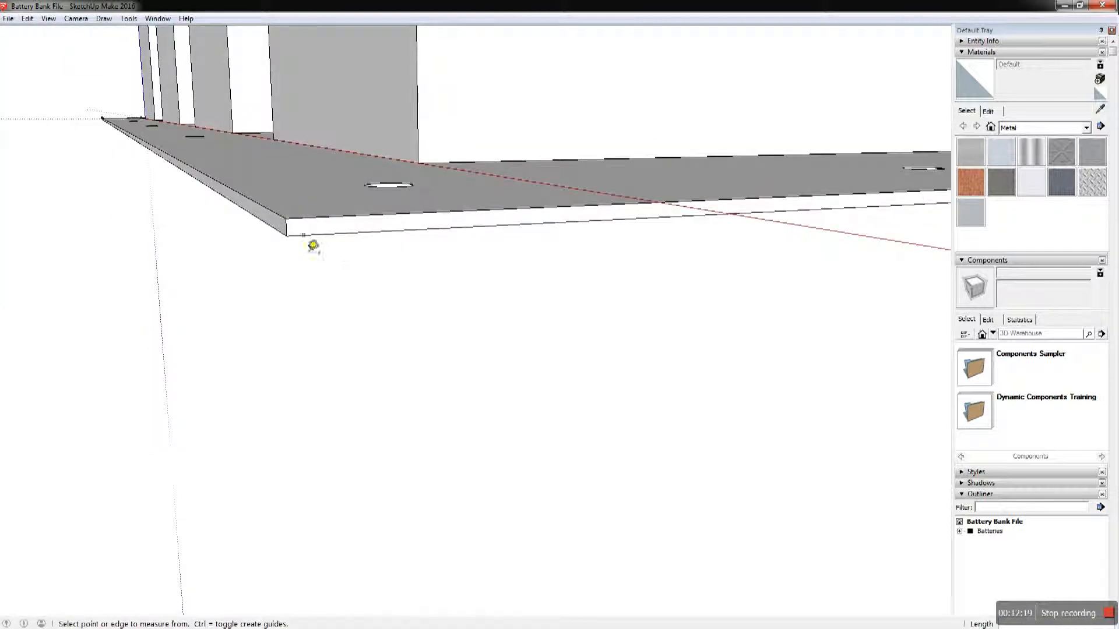
pyautogui.click(285, 235)
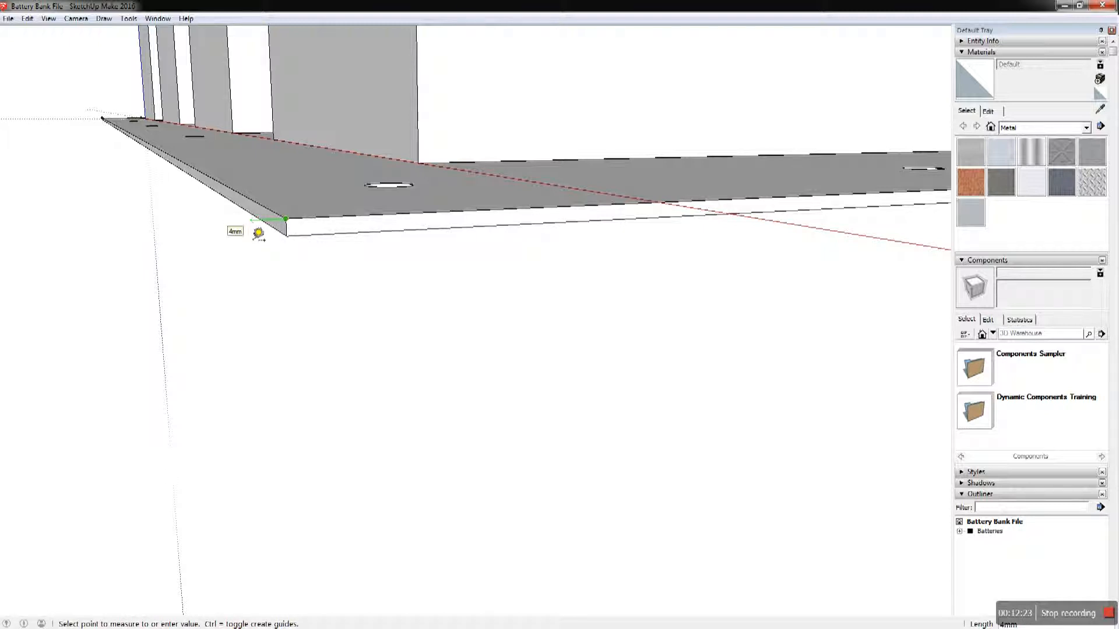
pyautogui.write('5')
pyautogui.press('Return')
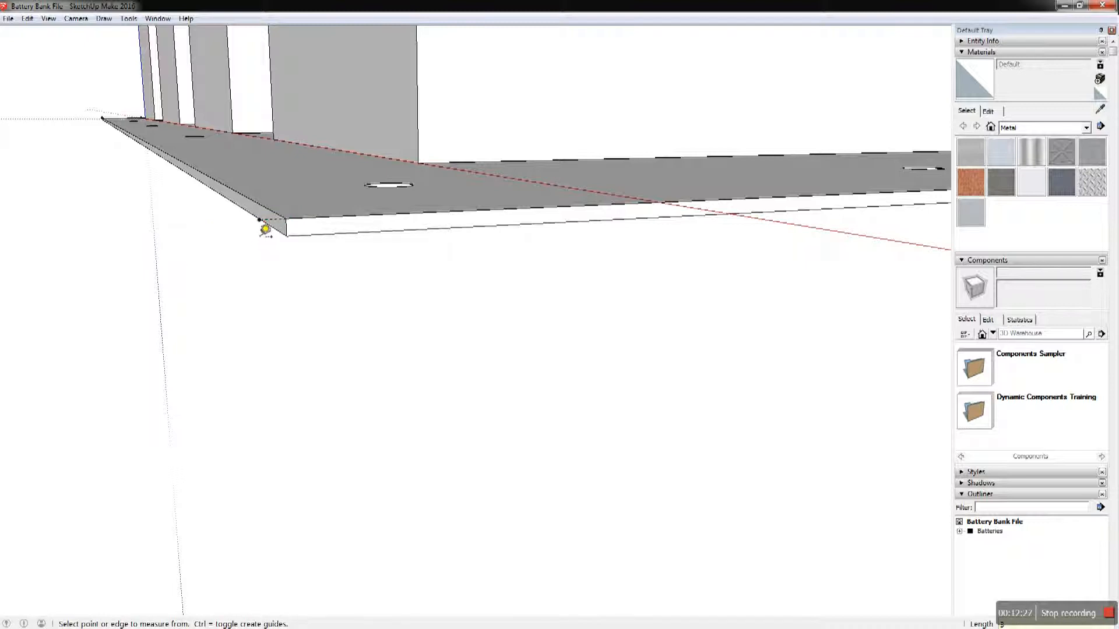
pyautogui.click(259, 220)
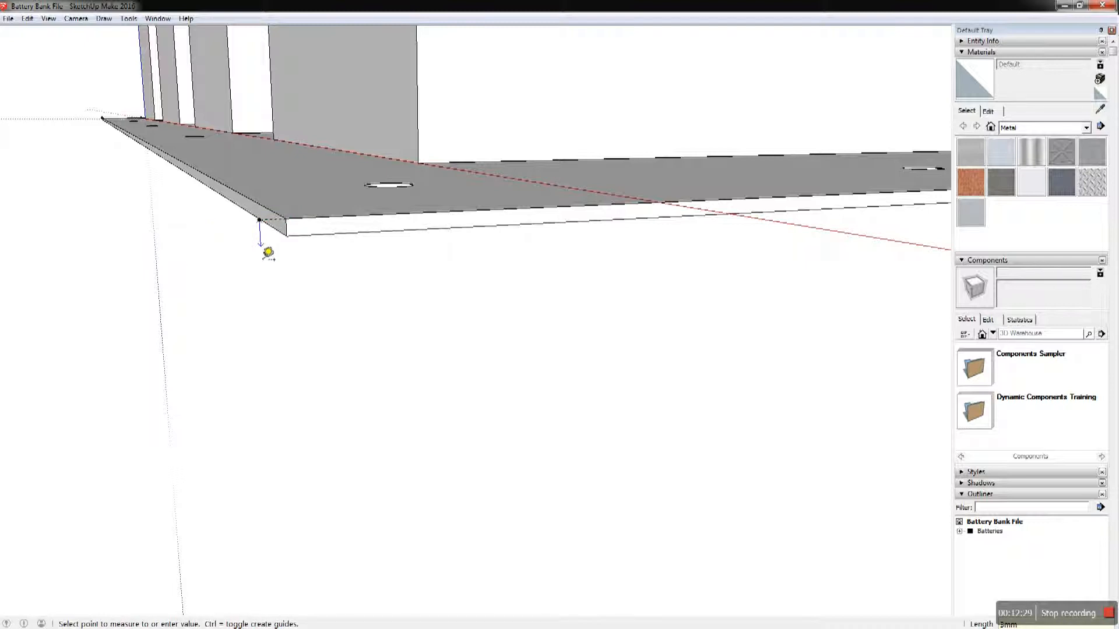
pyautogui.click(268, 252)
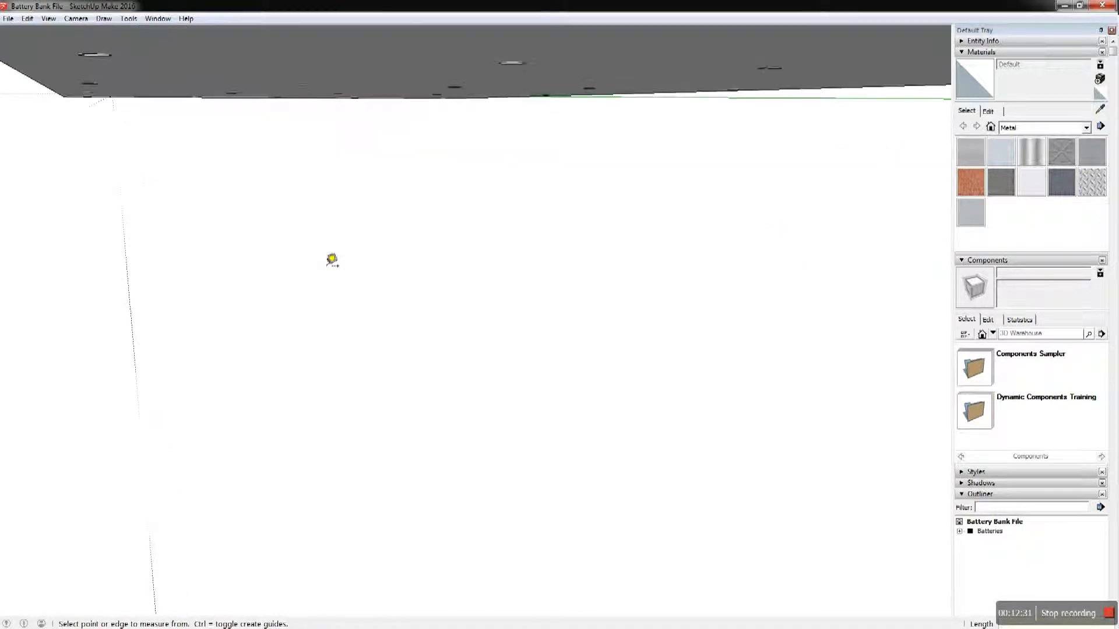
# Place guides from the plate's lower corner point: 1 mm outward along the green axis, then 1 mm straight down
pyautogui.scroll(5, 269, 249)
pyautogui.scroll(-4, 431, 293)
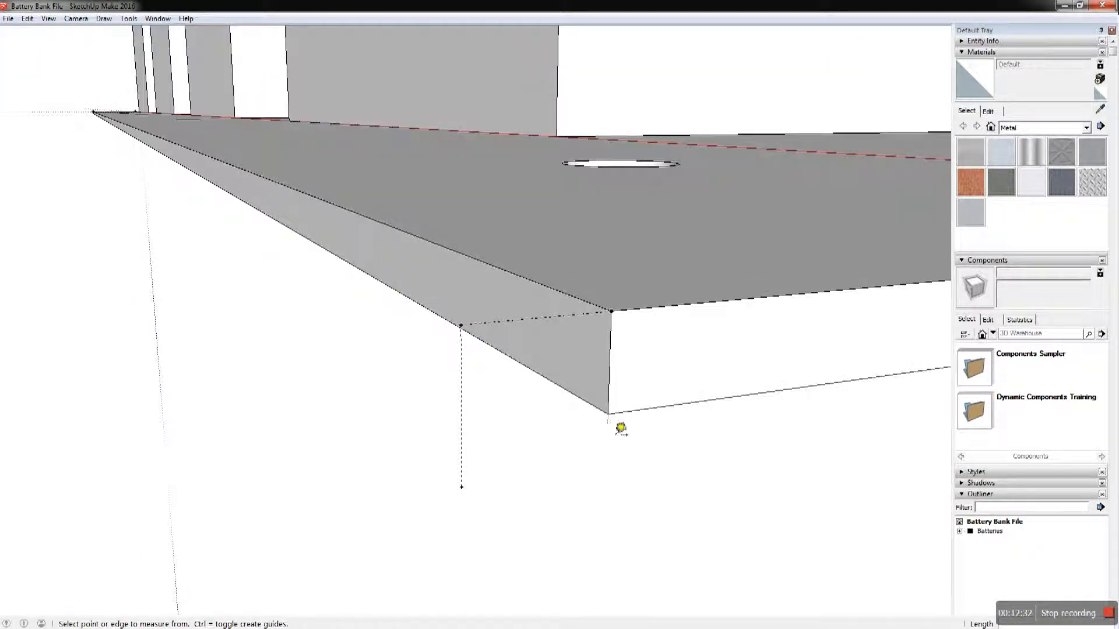
pyautogui.click(609, 415)
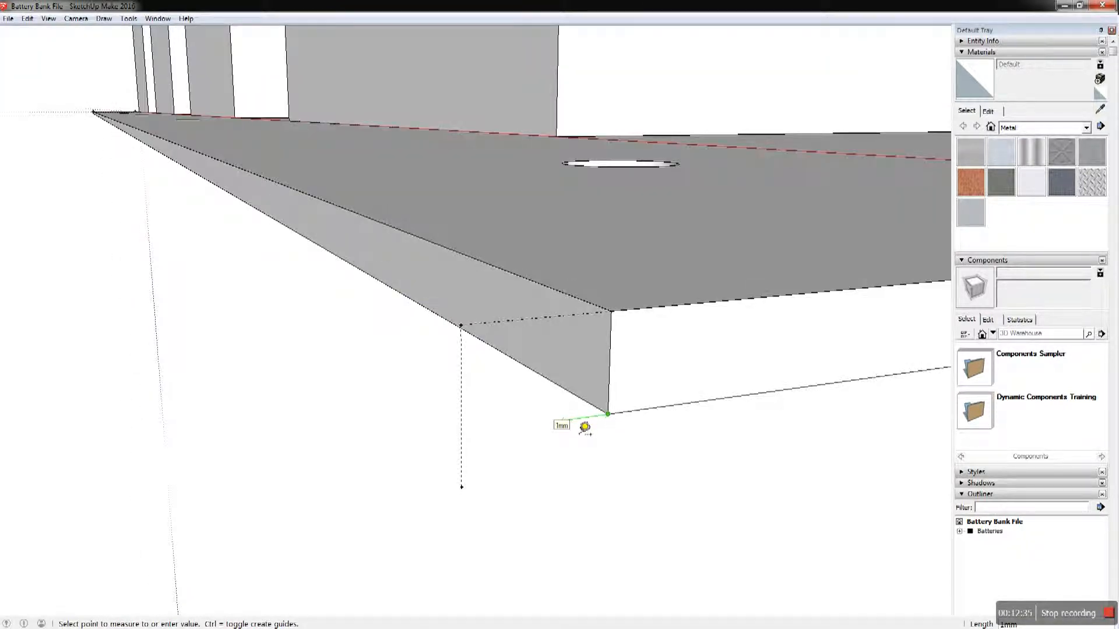
pyautogui.click(584, 427)
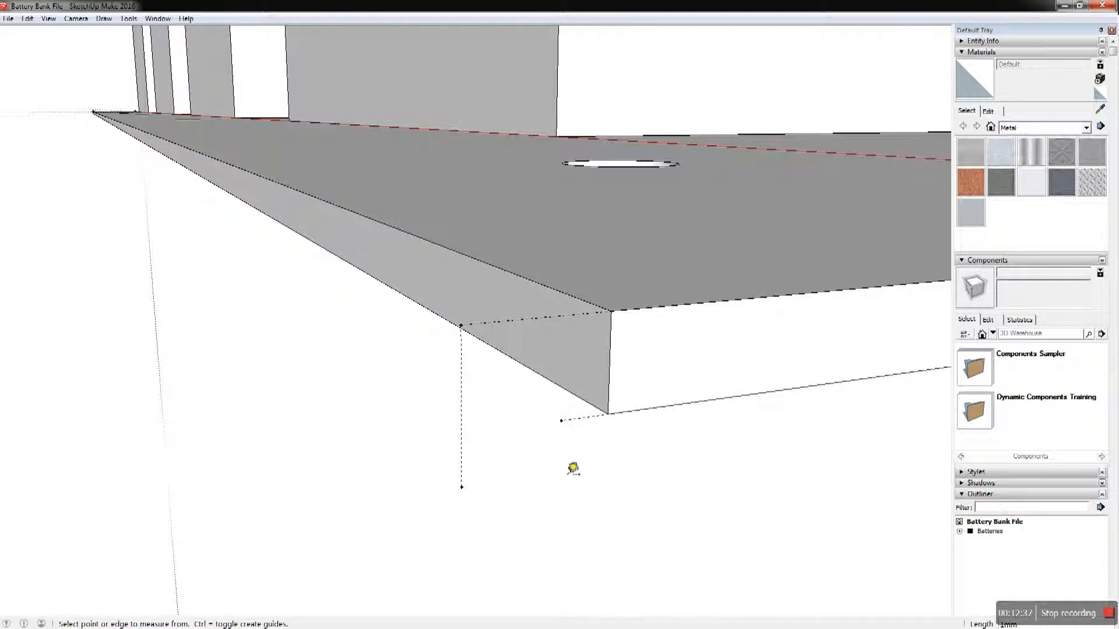
pyautogui.click(563, 425)
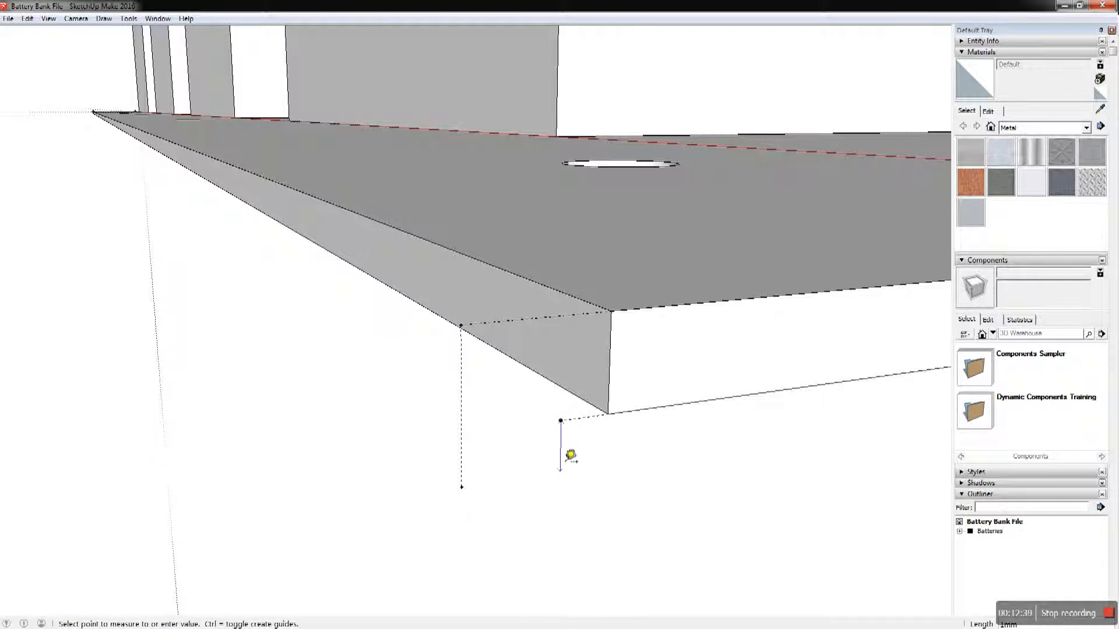
pyautogui.click(569, 471)
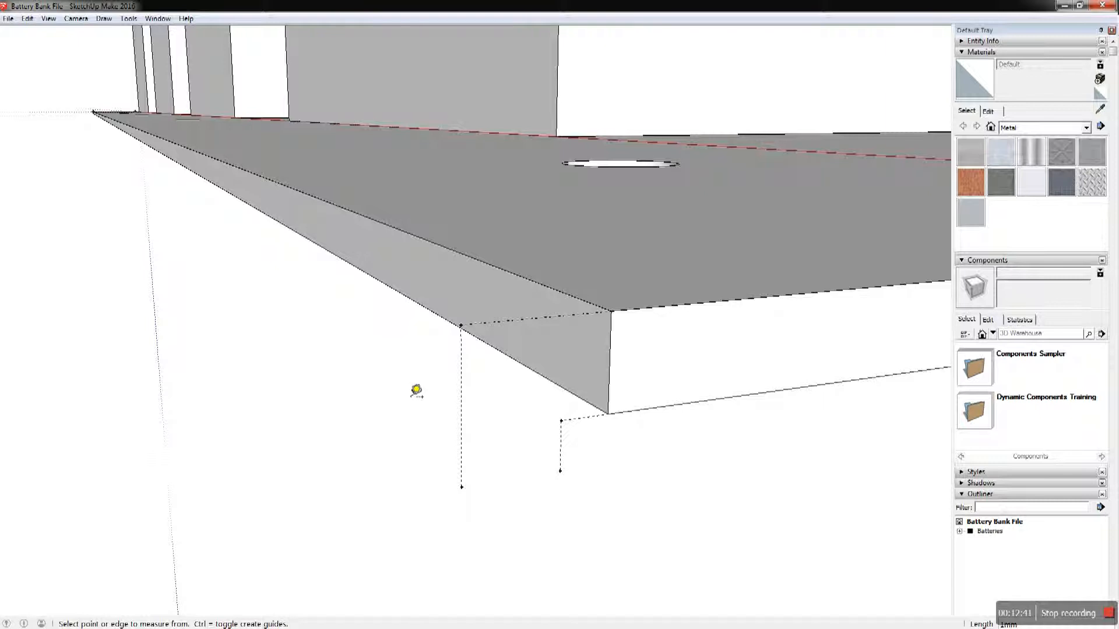
# Draw an outer arc from the plate's upper corner to the 3 mm guide end and an inner arc from the lower corner to the 1 mm guide end
pyautogui.press('a')
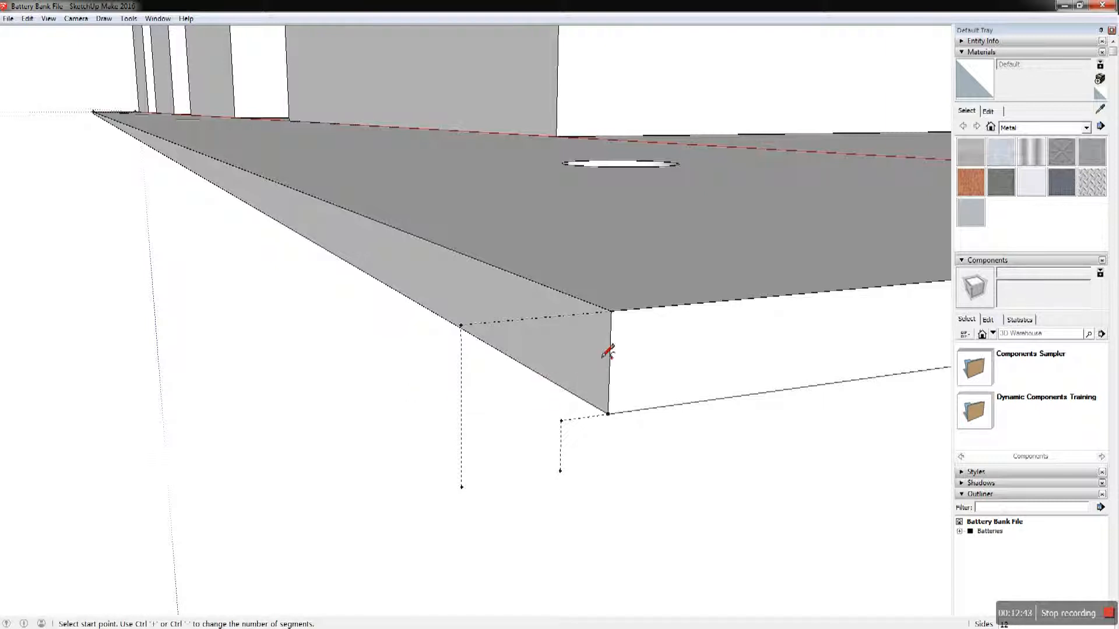
pyautogui.click(612, 313)
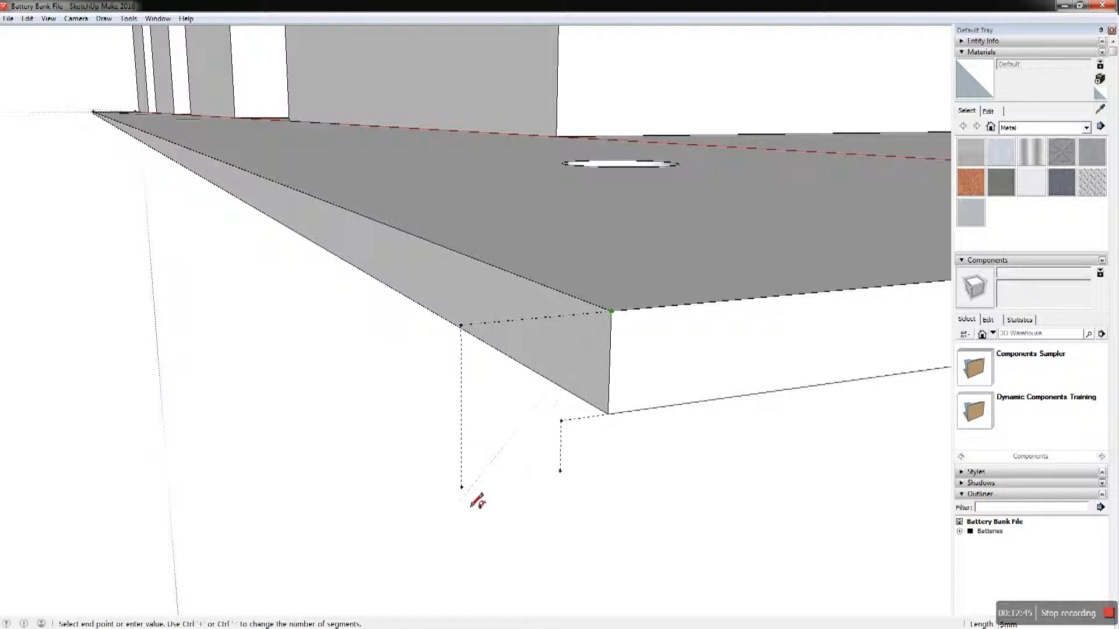
pyautogui.click(461, 487)
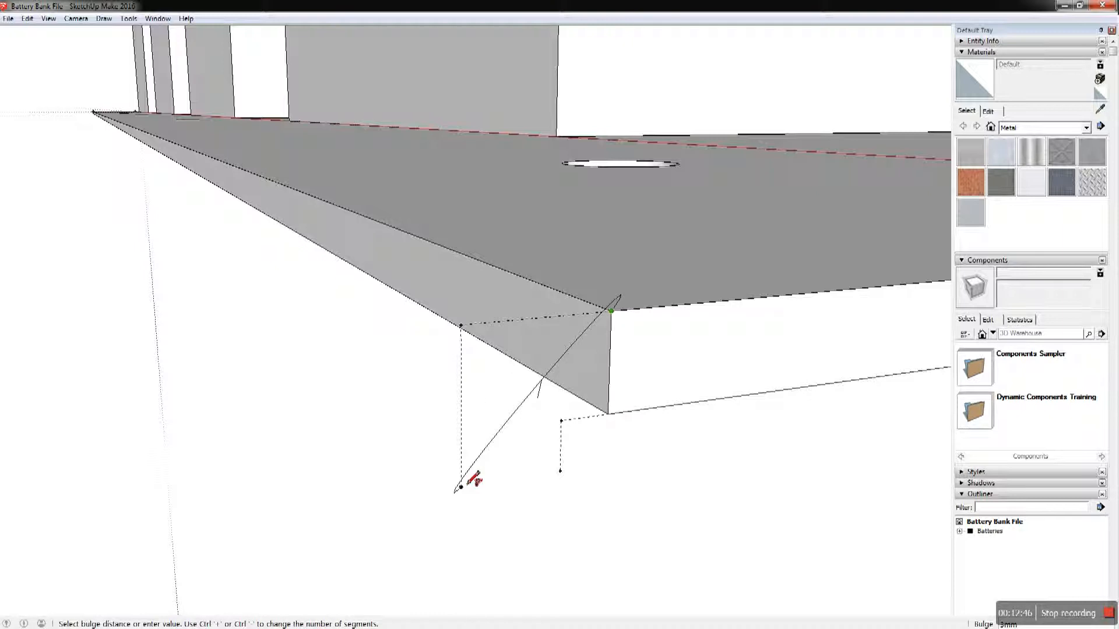
pyautogui.click(464, 426)
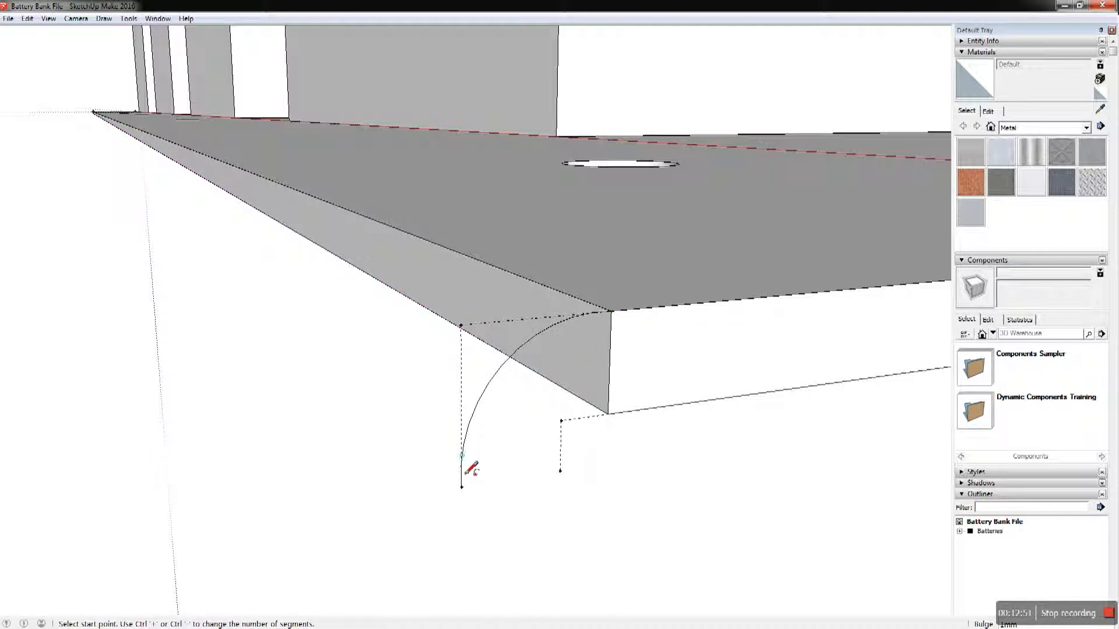
pyautogui.click(608, 415)
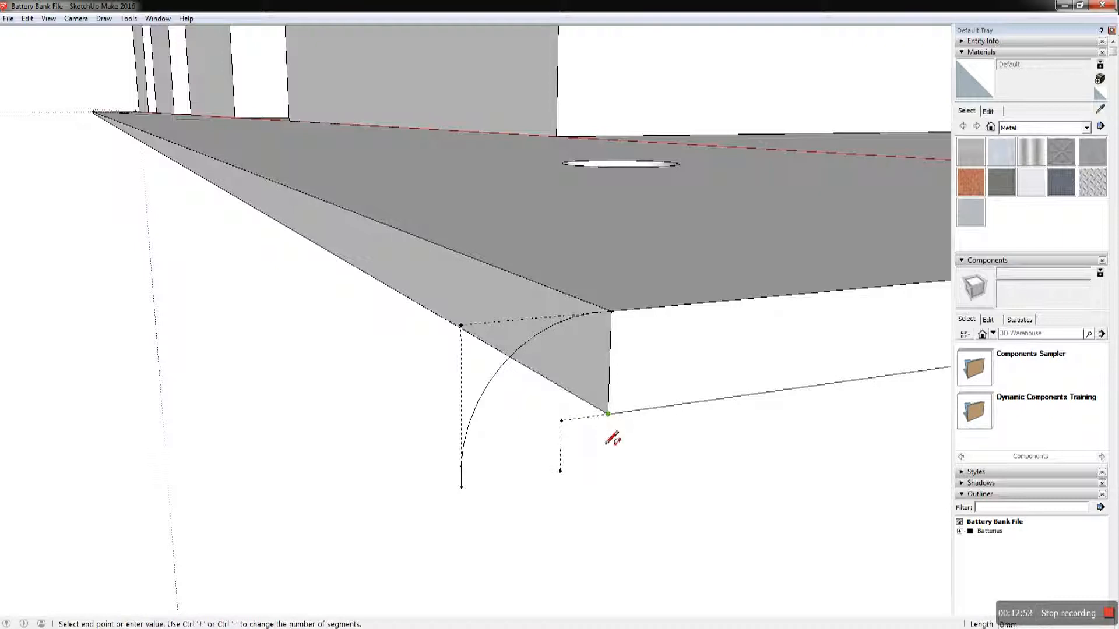
pyautogui.click(560, 471)
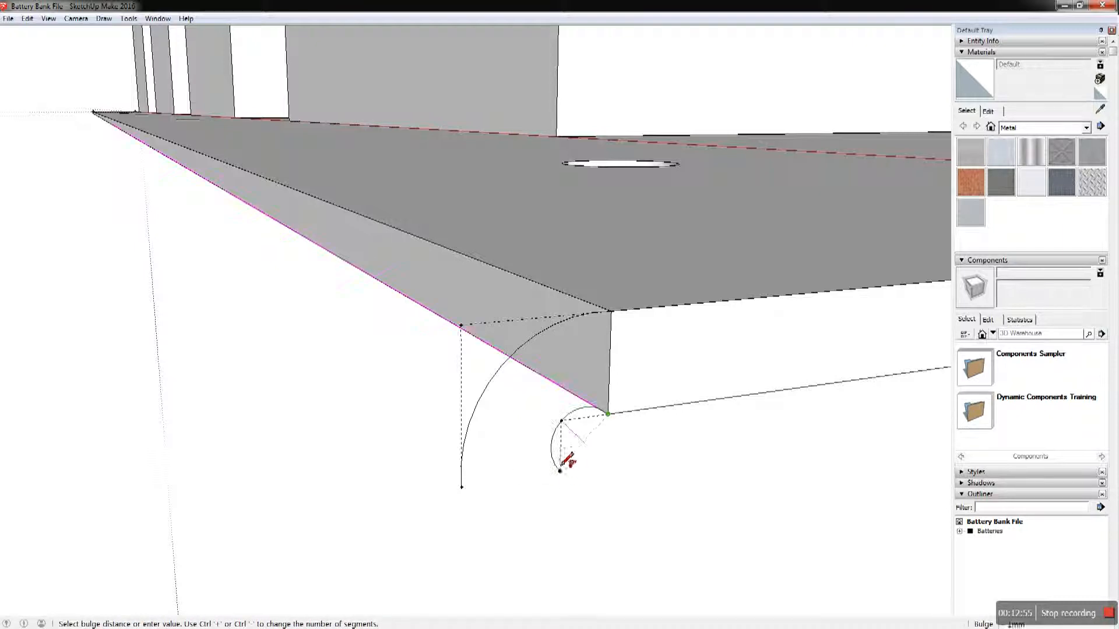
pyautogui.click(572, 432)
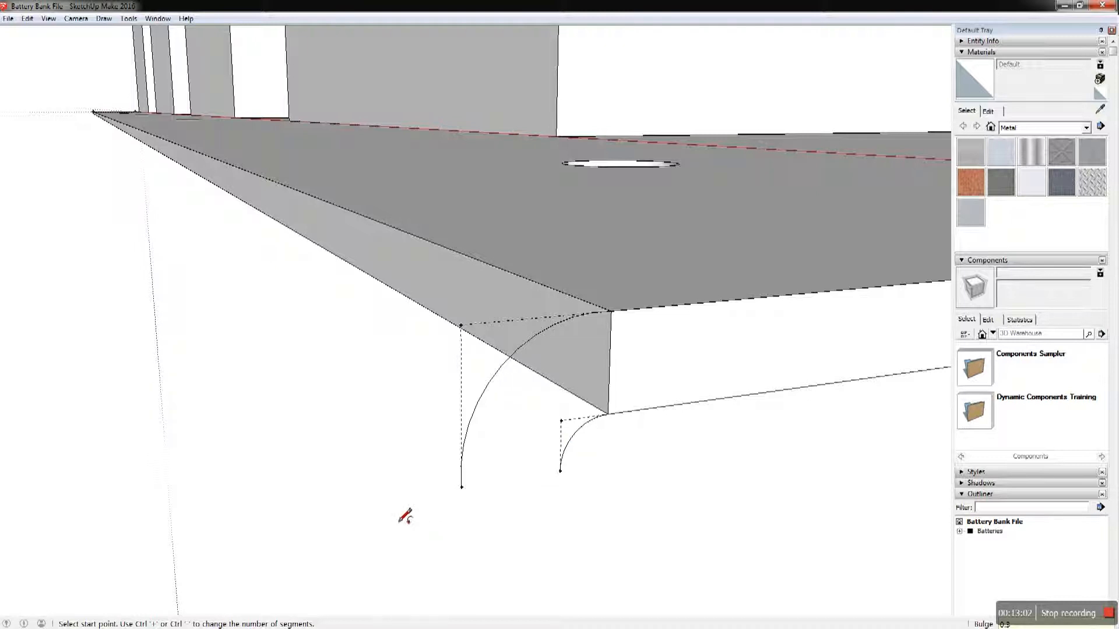
# Close the rounded lip profile with lines between the arcs' lower ends and along the plate's vertical corner edge
pyautogui.scroll(-5, 406, 515)
pyautogui.scroll(-2, 406, 515)
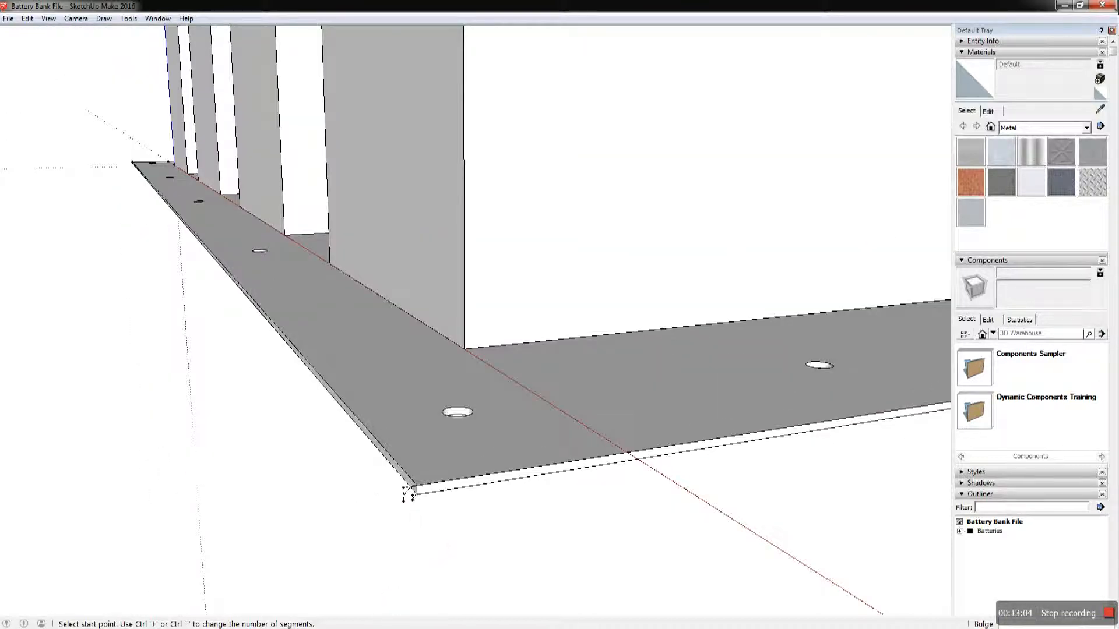
pyautogui.scroll(2, 421, 507)
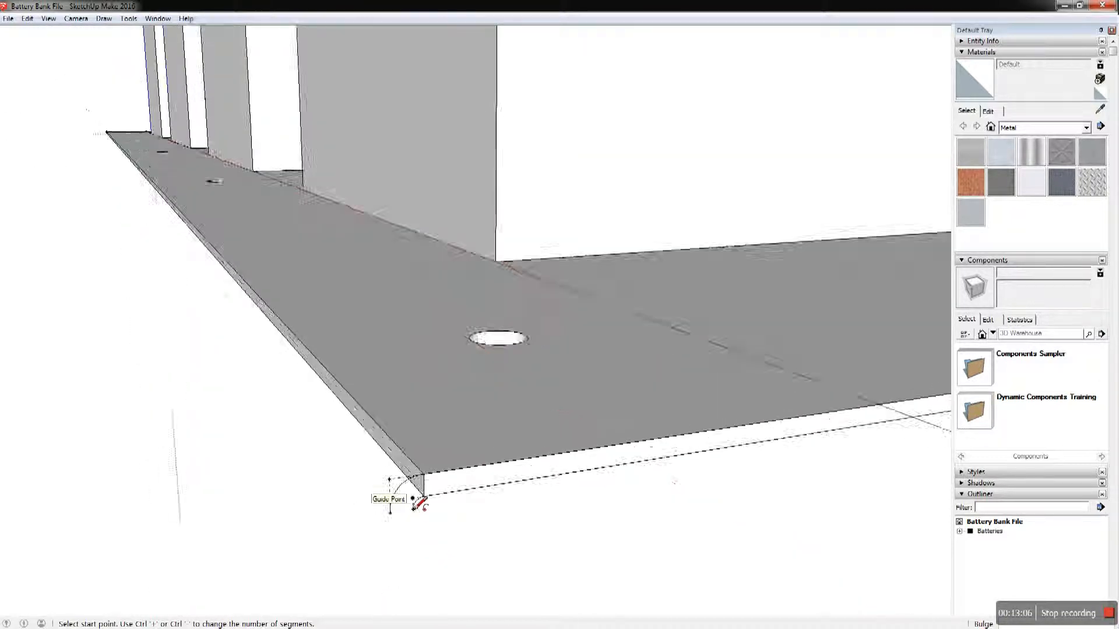
pyautogui.scroll(3, 419, 503)
pyautogui.scroll(-2, 419, 502)
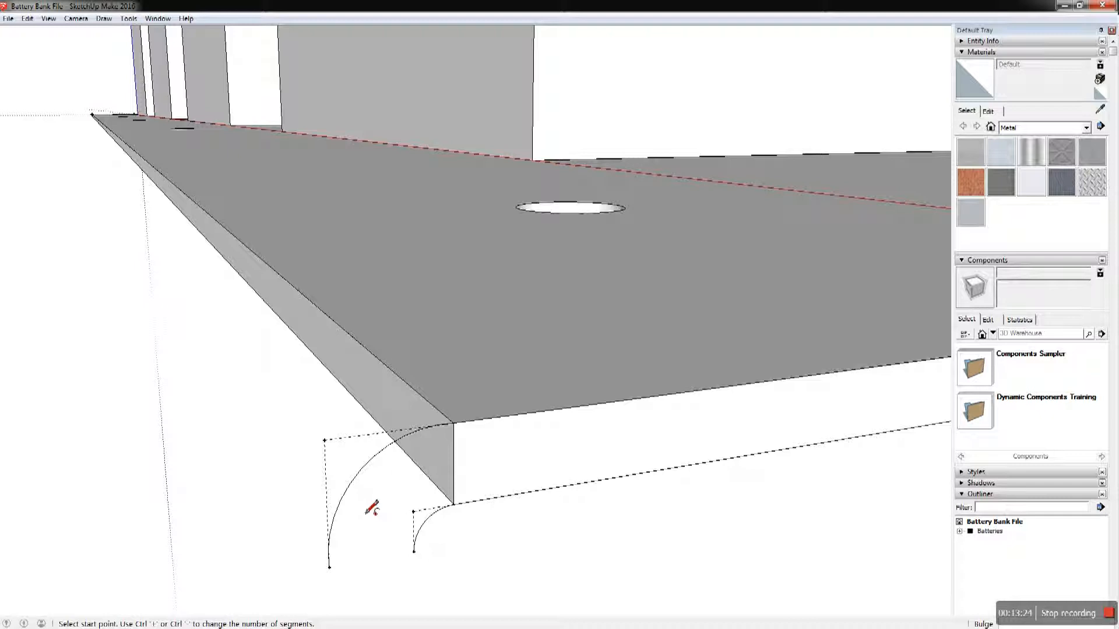
pyautogui.press('l')
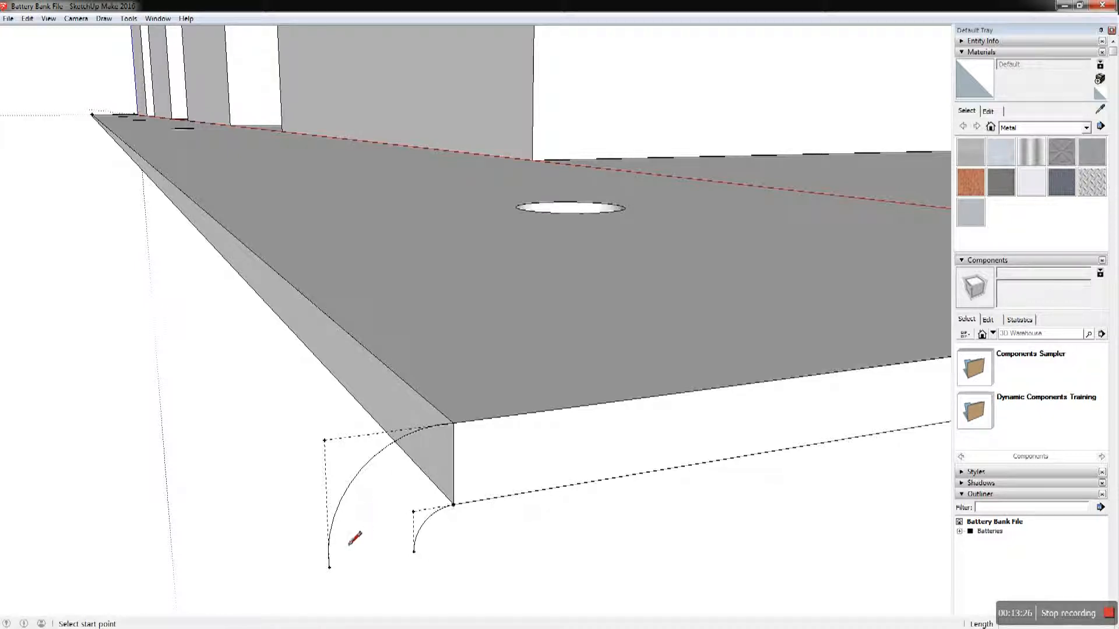
pyautogui.click(330, 568)
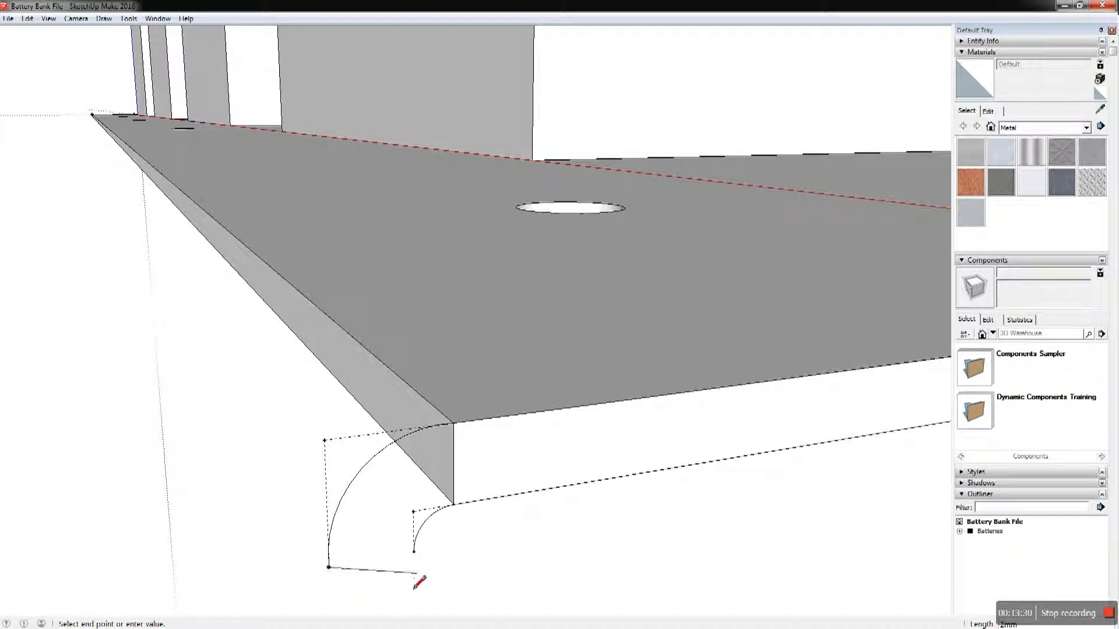
pyautogui.click(414, 552)
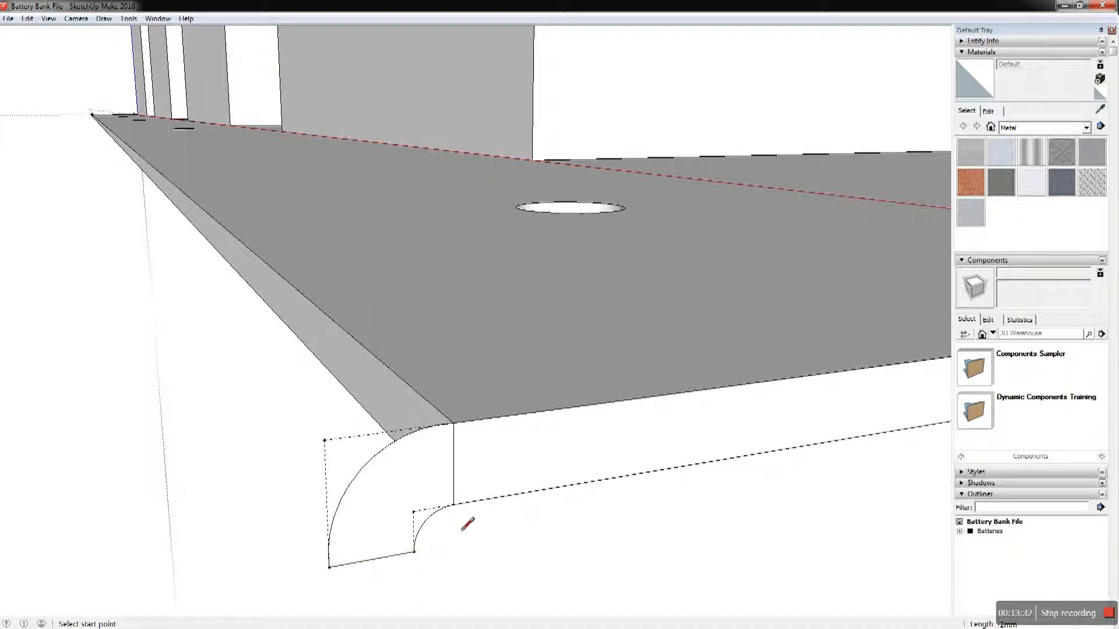
pyautogui.click(454, 505)
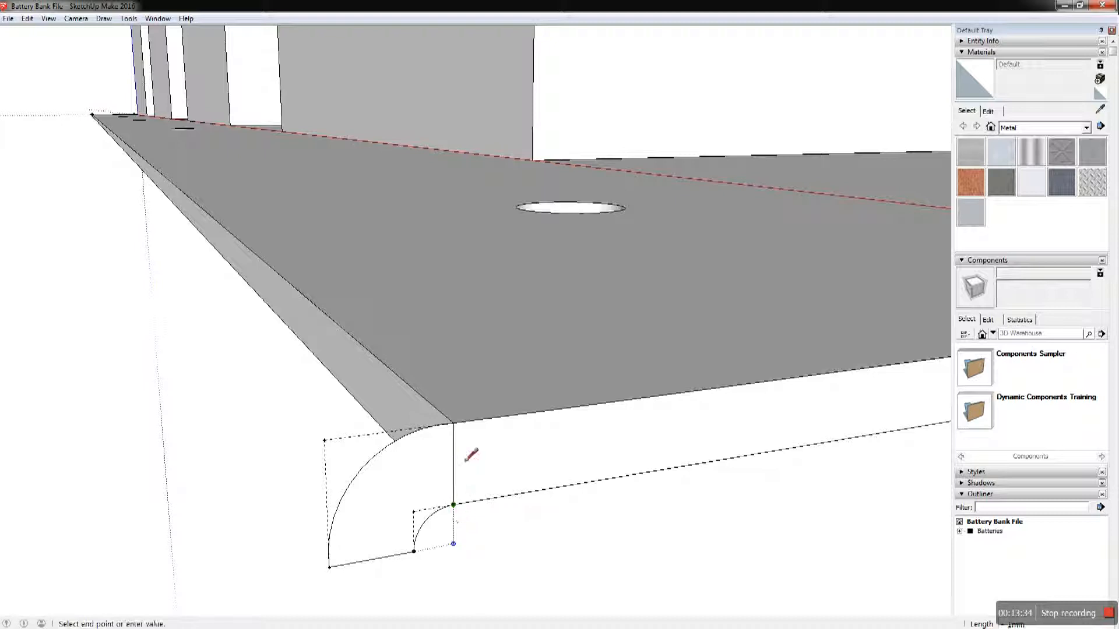
pyautogui.click(454, 424)
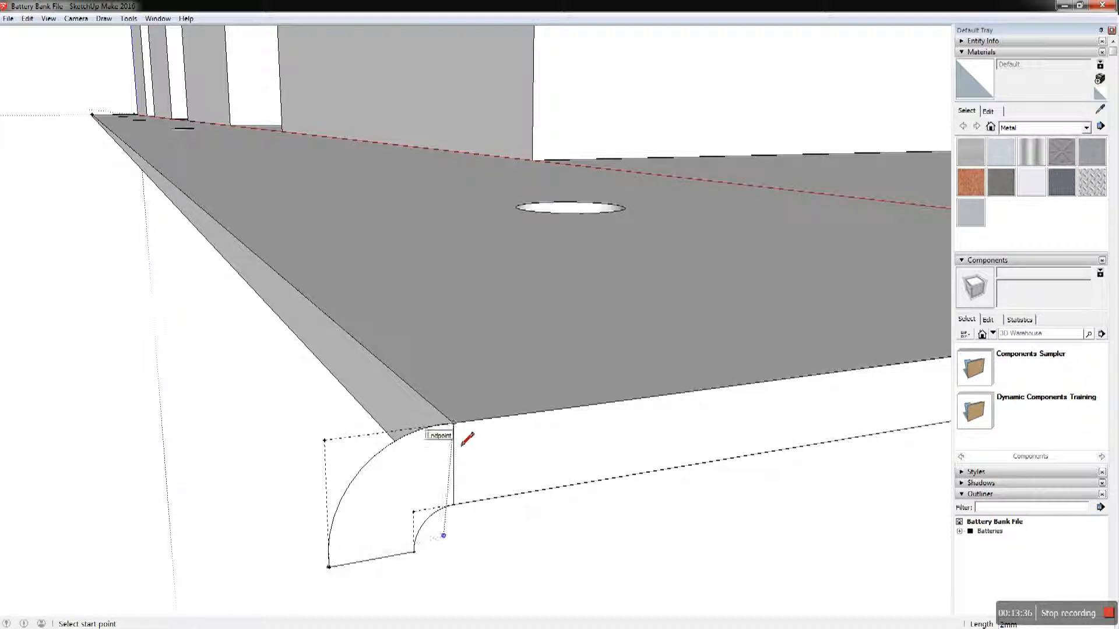
# Push/Pull the closed lip profile along the base plate's full long edge to its far corner, a distance of 1283 mm
pyautogui.press('p')
pyautogui.moveTo(396, 501); pyautogui.dragTo(70, 91)
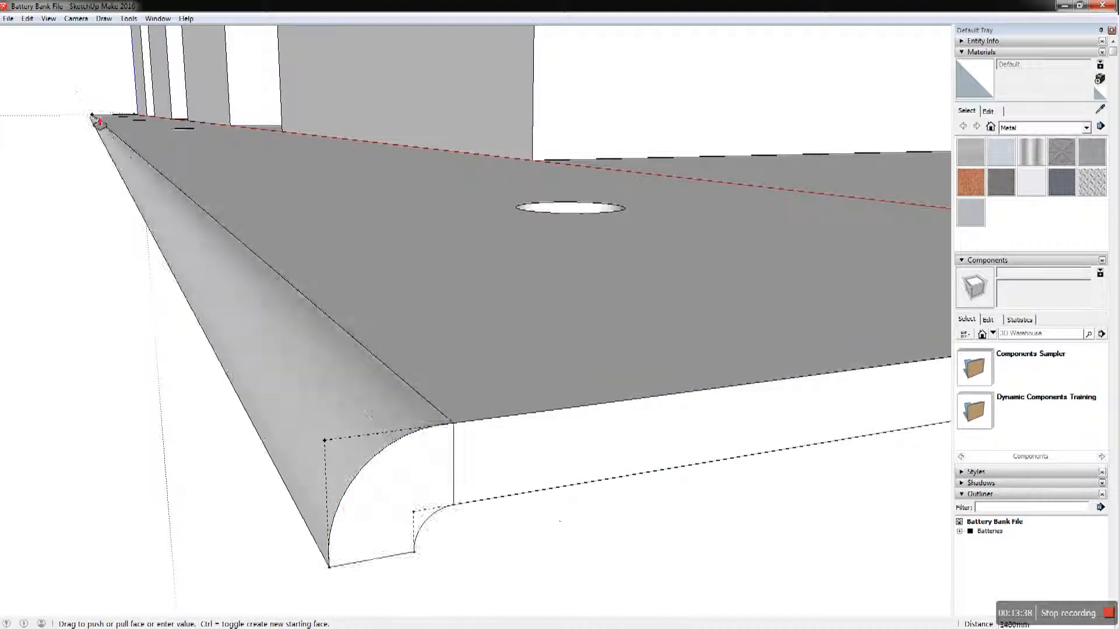
pyautogui.moveTo(106, 127); pyautogui.dragTo(254, 209, button='middle')
pyautogui.scroll(3, 260, 216)
pyautogui.scroll(-6, 357, 287)
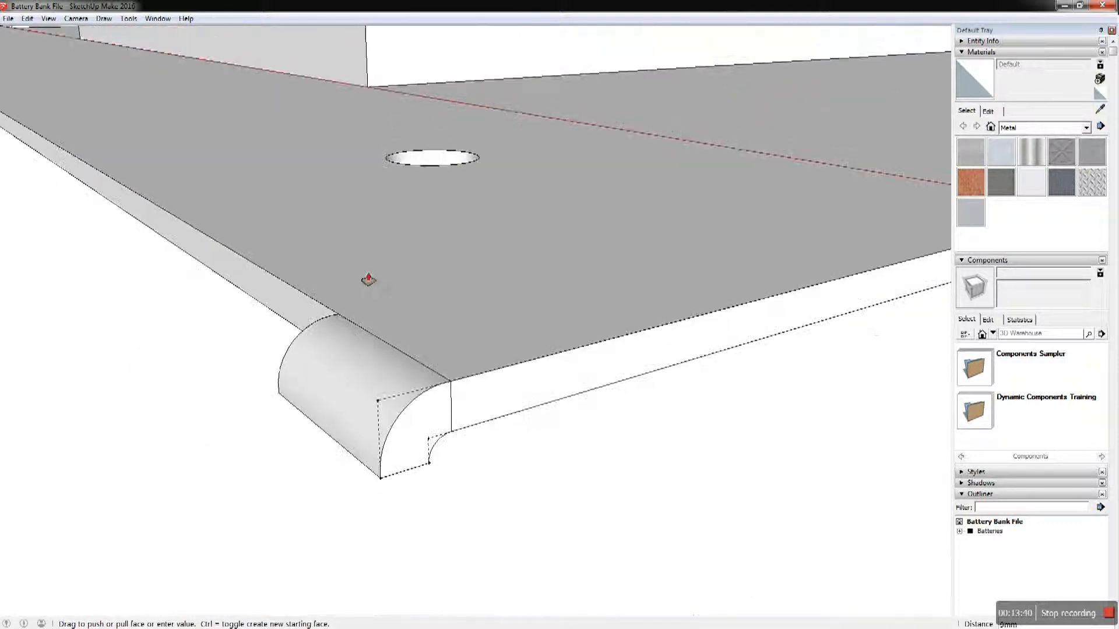
pyautogui.scroll(-2, 251, 120)
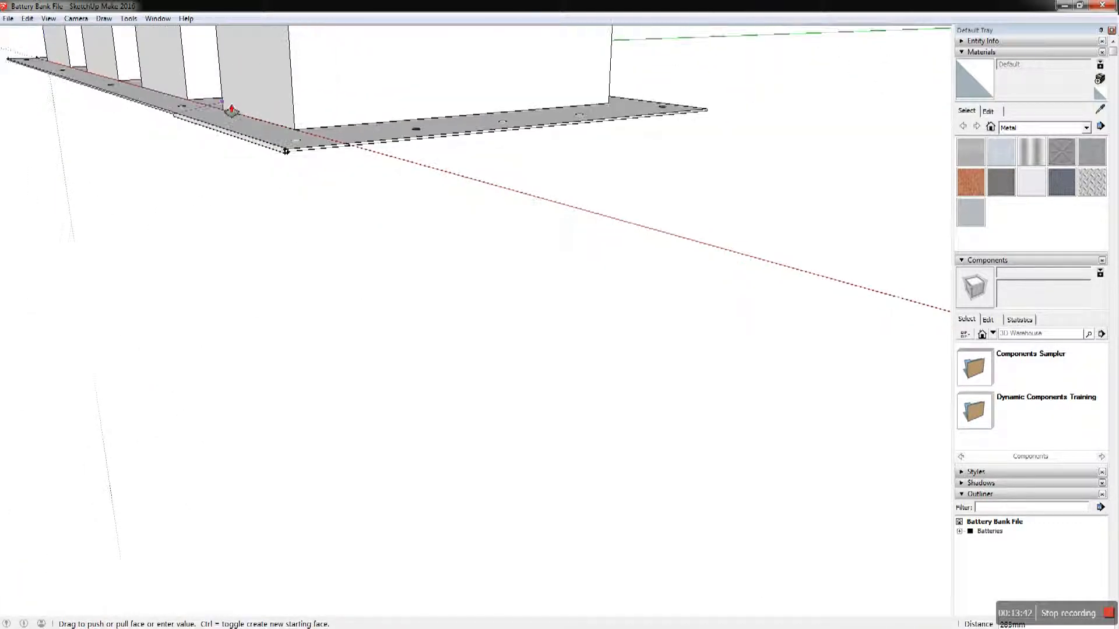
pyautogui.moveTo(229, 110); pyautogui.dragTo(799, 145, button='middle')
pyautogui.scroll(3, 254, 226)
pyautogui.scroll(-6, 254, 226)
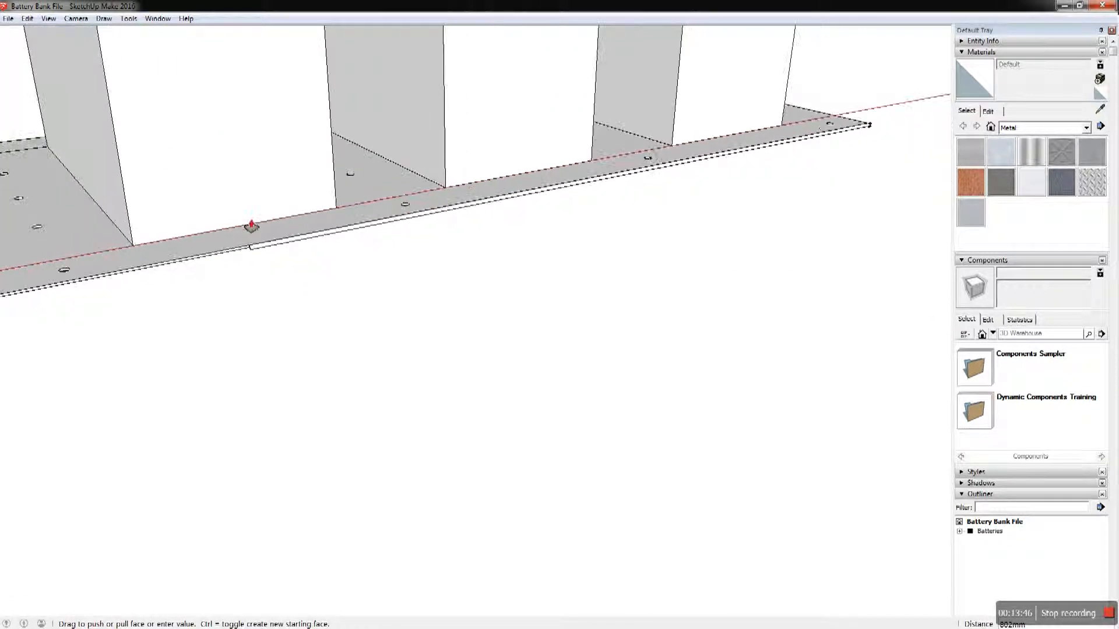
pyautogui.moveTo(107, 219); pyautogui.dragTo(87, 239, button='middle')
pyautogui.scroll(3, 33, 211)
pyautogui.scroll(5, 29, 222)
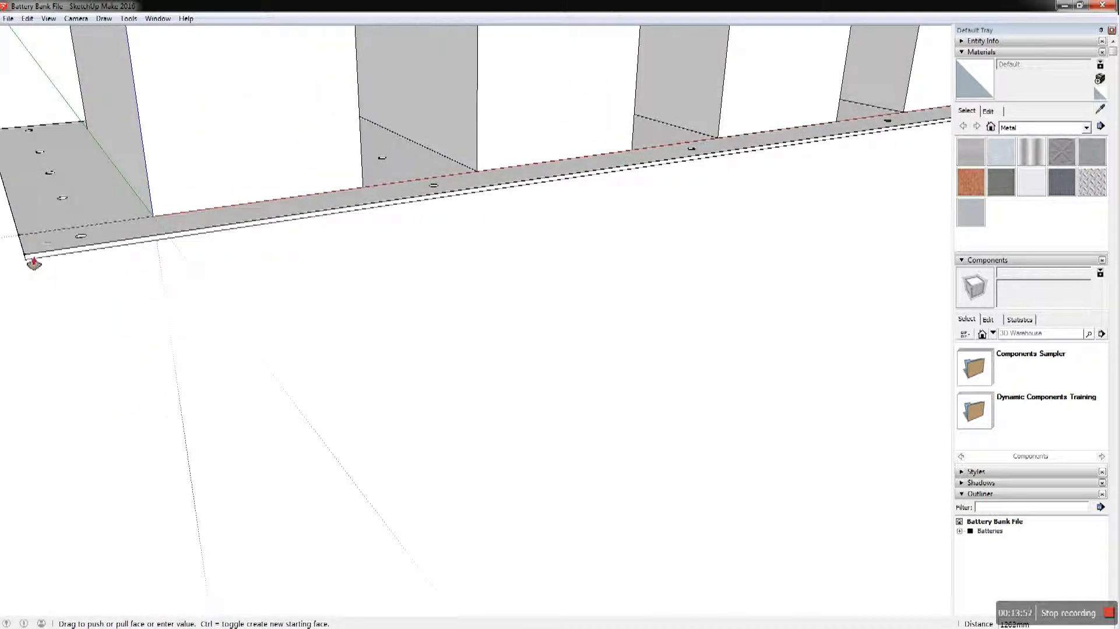
pyautogui.scroll(8, 33, 263)
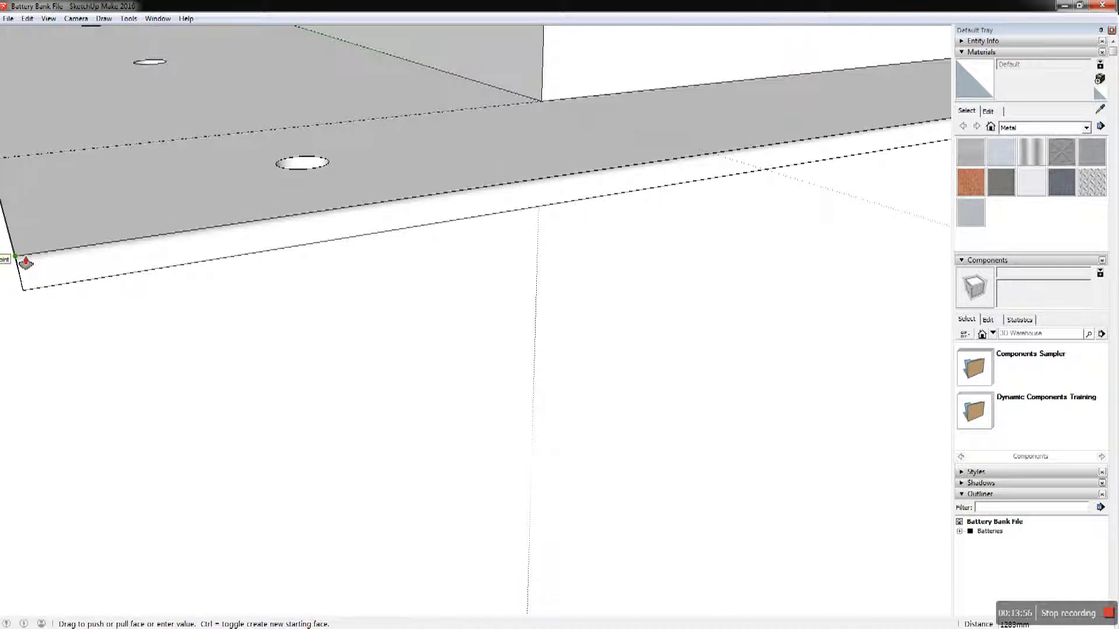
pyautogui.click(26, 263)
pyautogui.scroll(2, 116, 318)
pyautogui.scroll(-2, 117, 319)
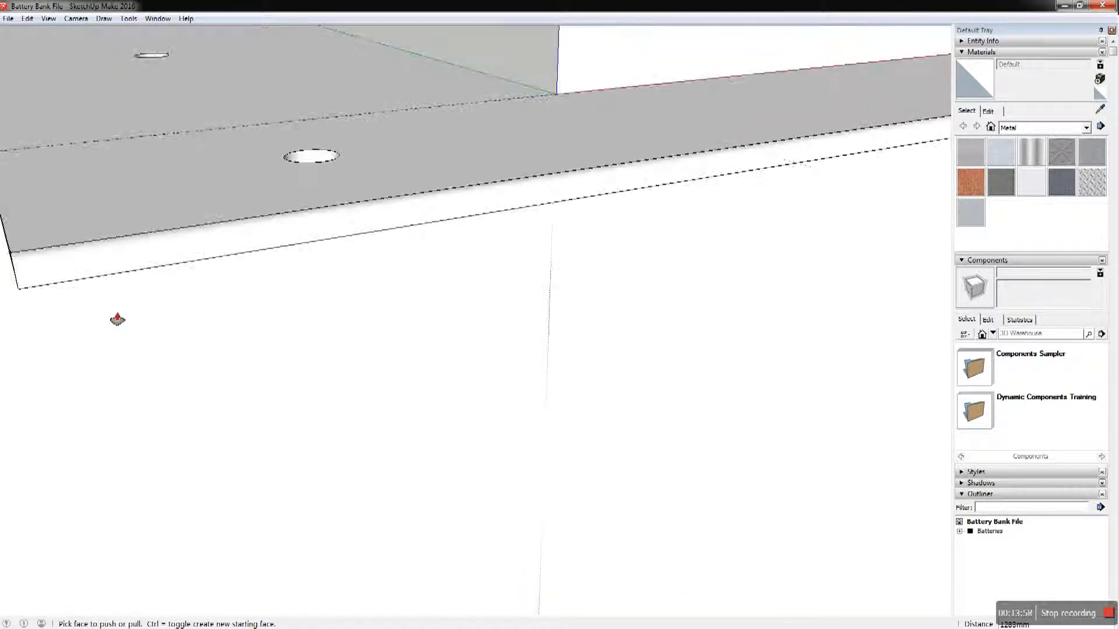
pyautogui.scroll(-5, 117, 319)
pyautogui.press('space')
# Draw a 1283 × 47 mm vertical rectangle hanging down from the end corner of the rounded lip's lower edge
pyautogui.moveTo(158, 345); pyautogui.dragTo(507, 294, button='middle')
pyautogui.scroll(-2, 569, 225)
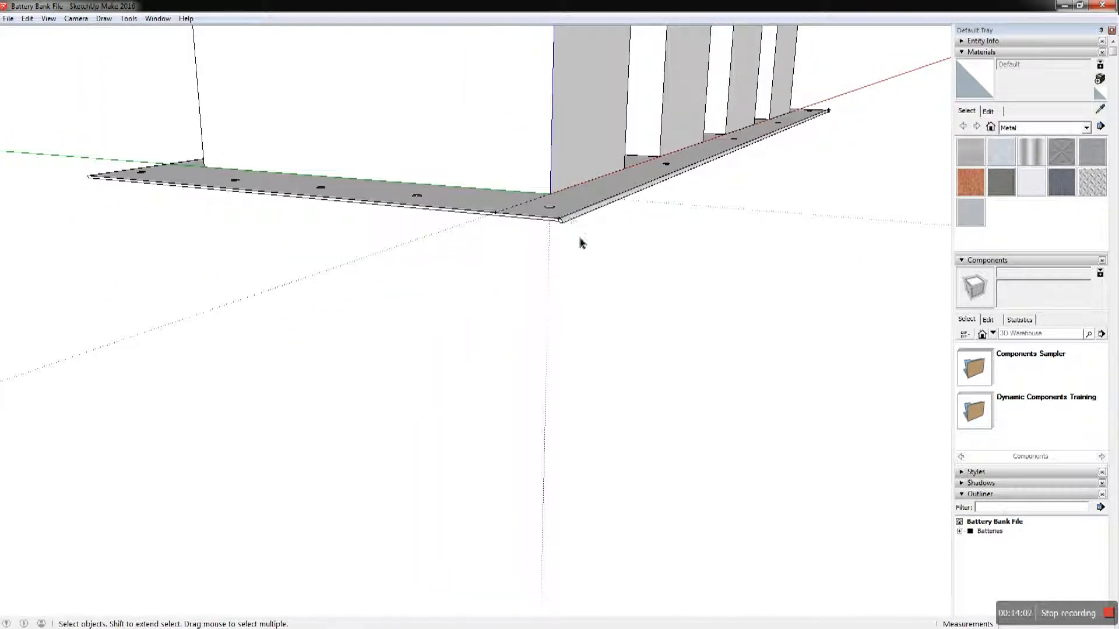
pyautogui.moveTo(580, 243); pyautogui.dragTo(557, 241, button='middle')
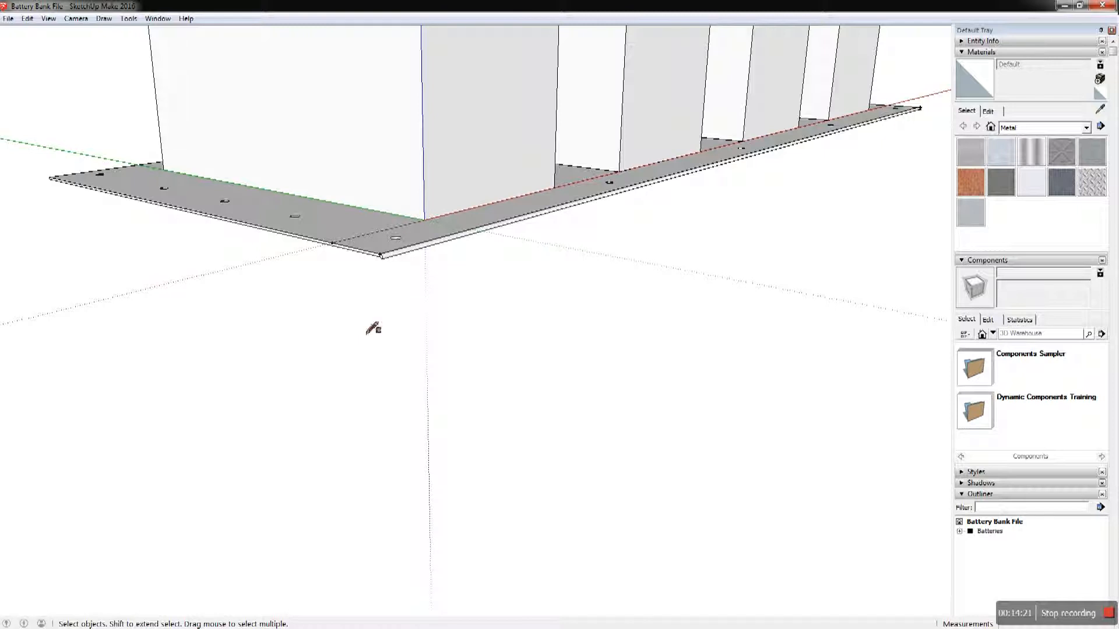
pyautogui.scroll(-1, 390, 271)
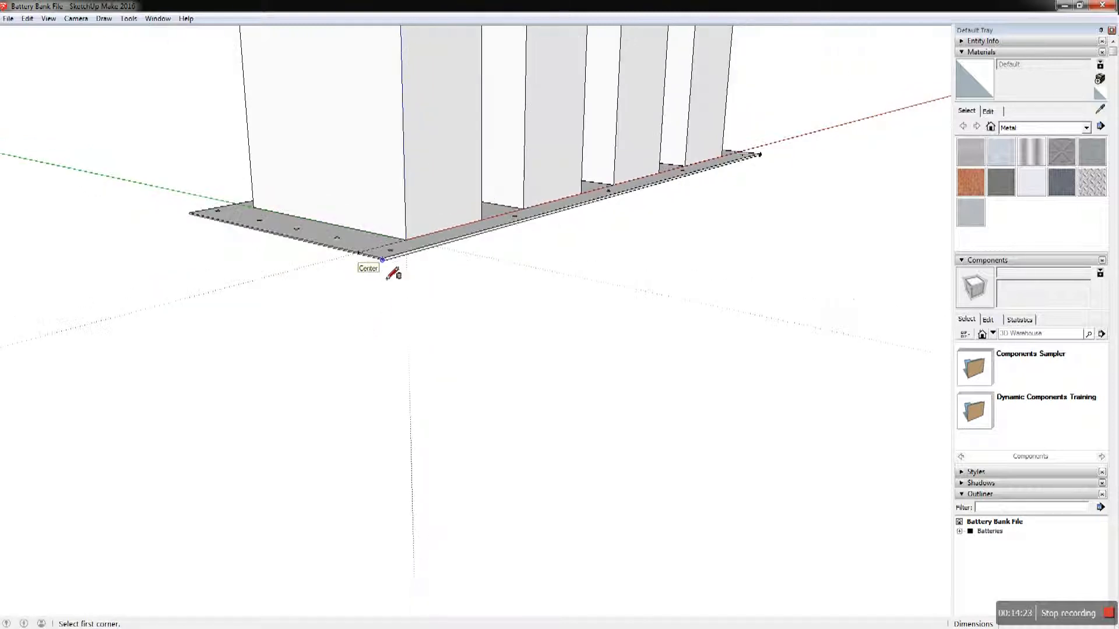
pyautogui.scroll(-2, 391, 274)
pyautogui.scroll(6, 392, 273)
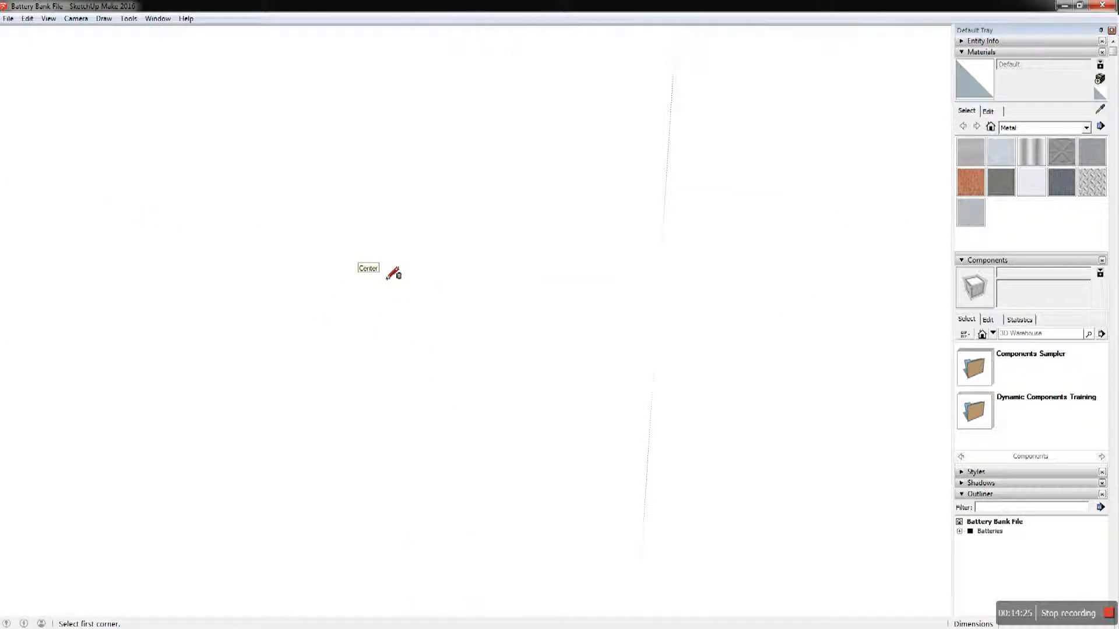
pyautogui.scroll(-2, 373, 233)
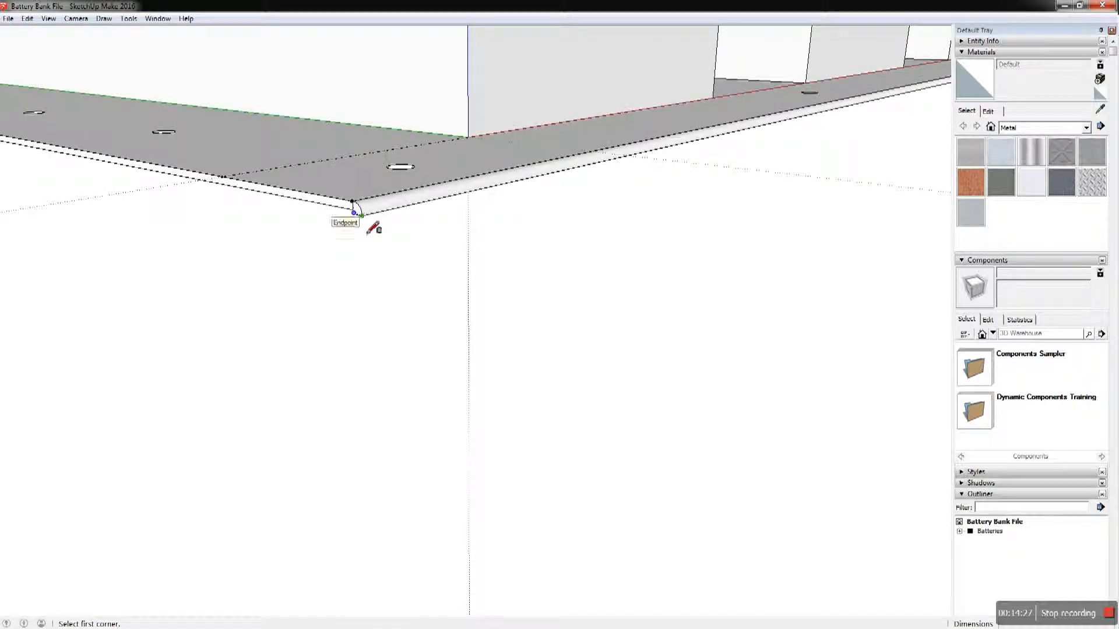
pyautogui.click(367, 232)
pyautogui.moveTo(550, 242); pyautogui.dragTo(227, 258, button='middle')
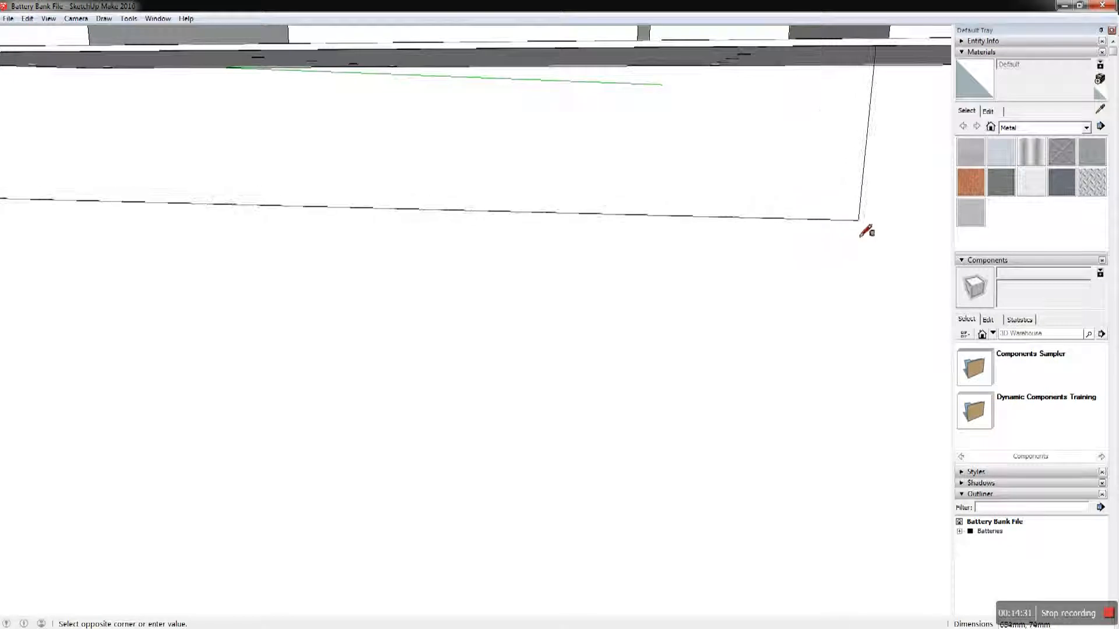
pyautogui.moveTo(867, 231); pyautogui.dragTo(713, 257, button='middle')
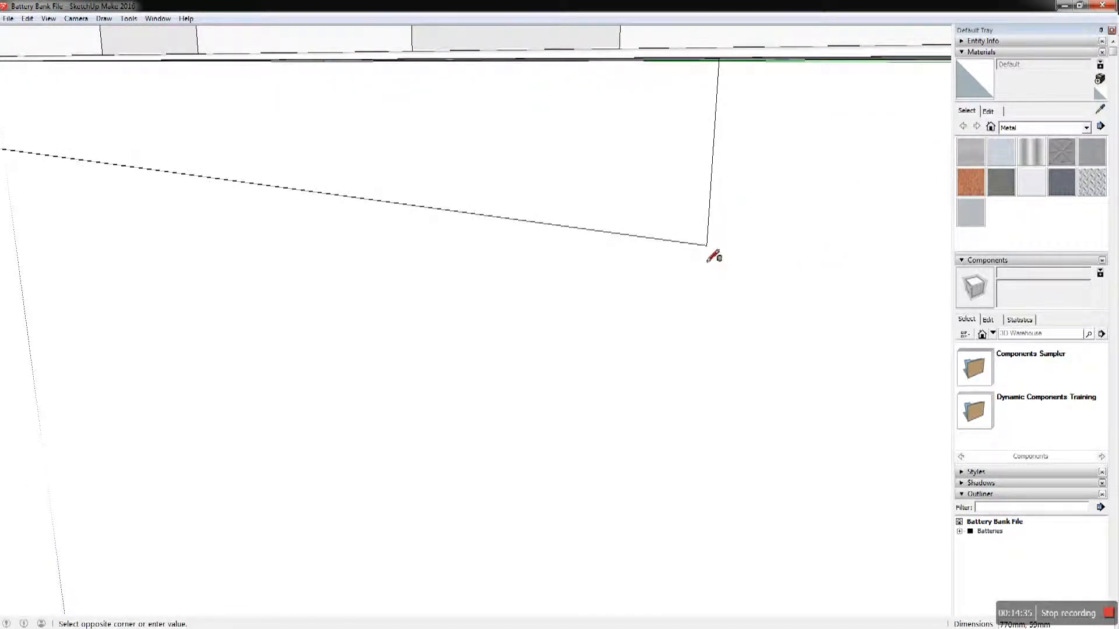
pyautogui.write('1283,47')
pyautogui.press('Return')
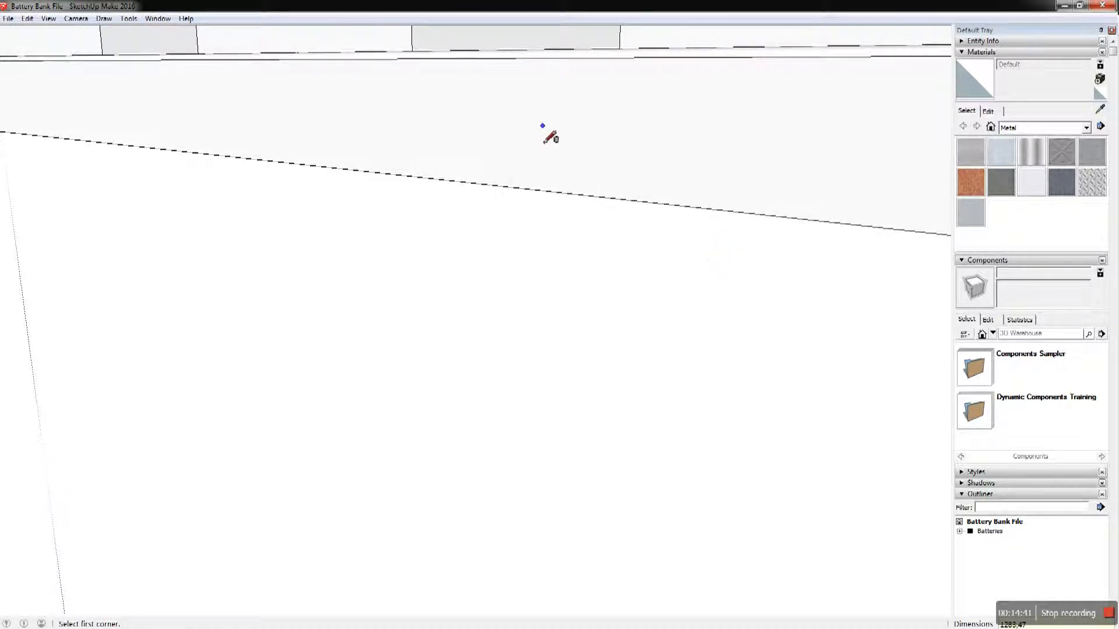
# Push/Pull the hanging rectangle 2 mm inward to give the flange thickness flush with the rounded lip
pyautogui.scroll(-5, 545, 142)
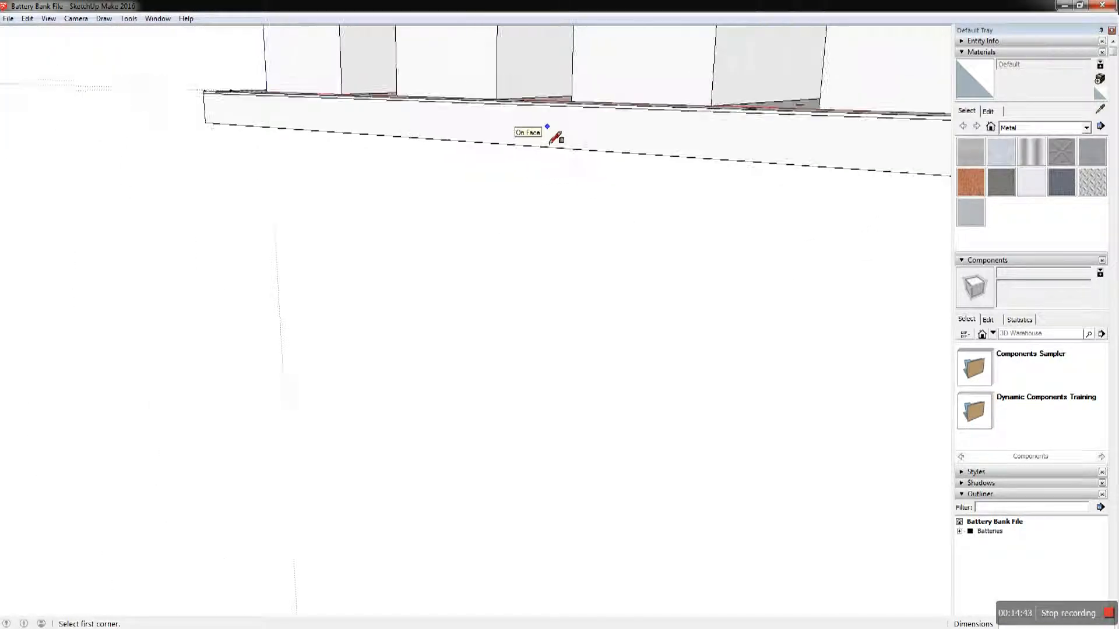
pyautogui.scroll(-2, 555, 137)
pyautogui.moveTo(554, 136); pyautogui.dragTo(315, 142, button='middle')
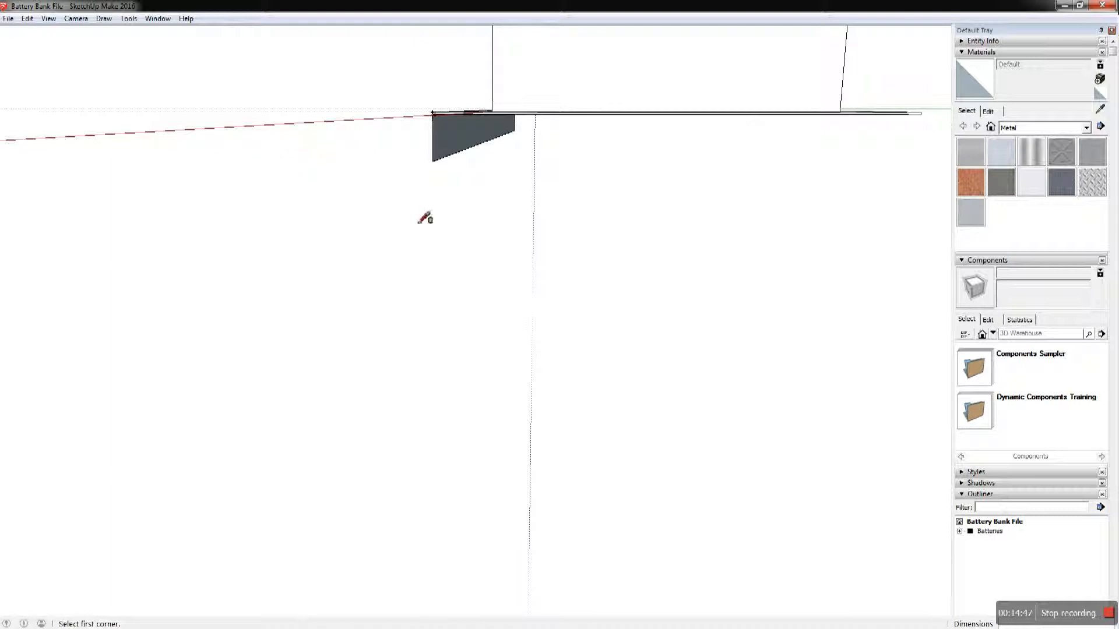
pyautogui.press('p')
pyautogui.scroll(6, 454, 140)
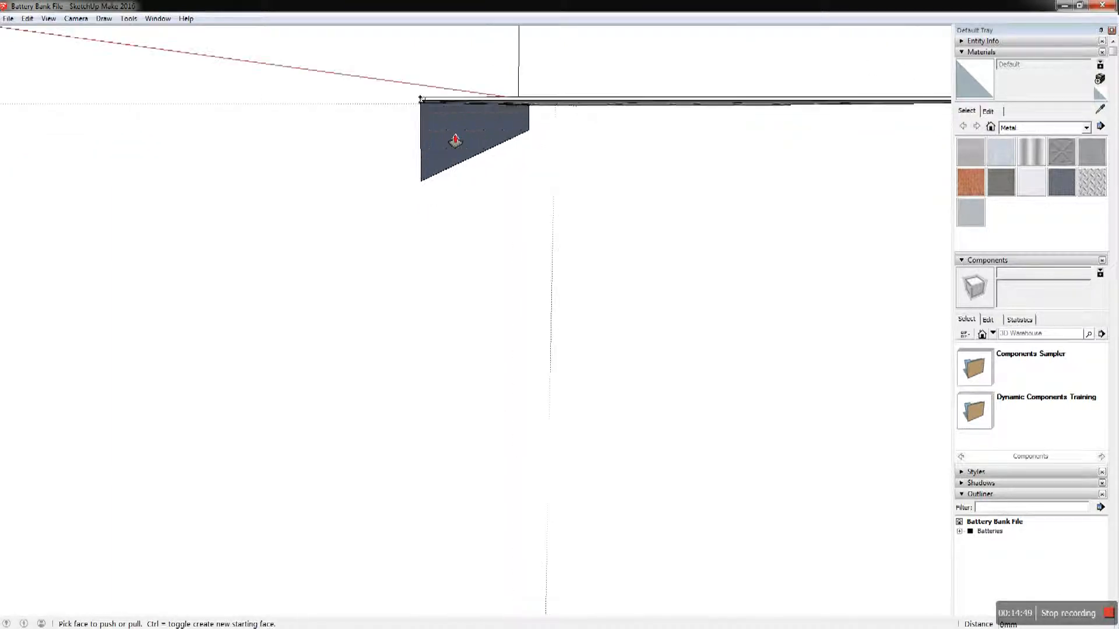
pyautogui.moveTo(420, 113); pyautogui.dragTo(402, 61)
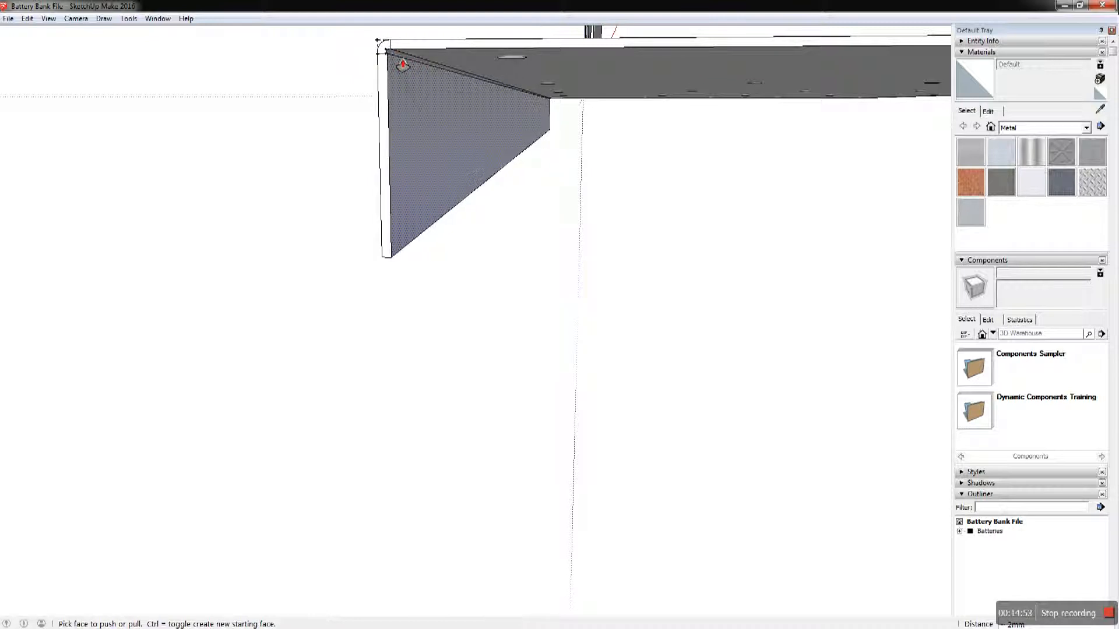
pyautogui.moveTo(415, 70); pyautogui.dragTo(440, 100, button='middle')
pyautogui.moveTo(430, 96); pyautogui.dragTo(384, 63)
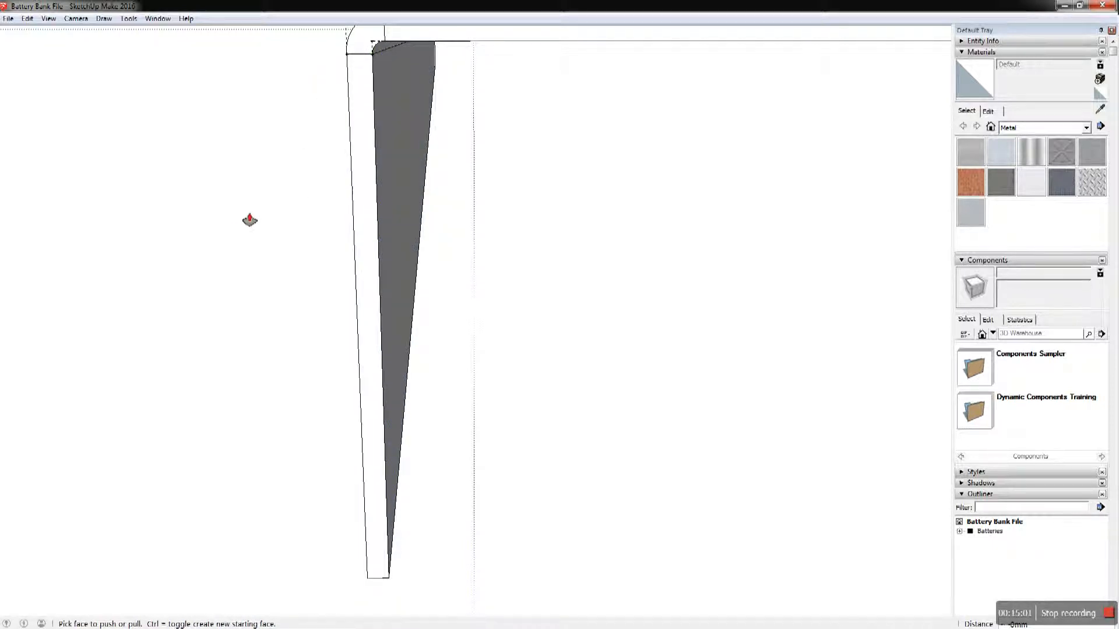
# Hide the Batteries group so only the base plate with its bent-down flange is displayed
pyautogui.scroll(2, 631, 415)
pyautogui.scroll(-6, 630, 413)
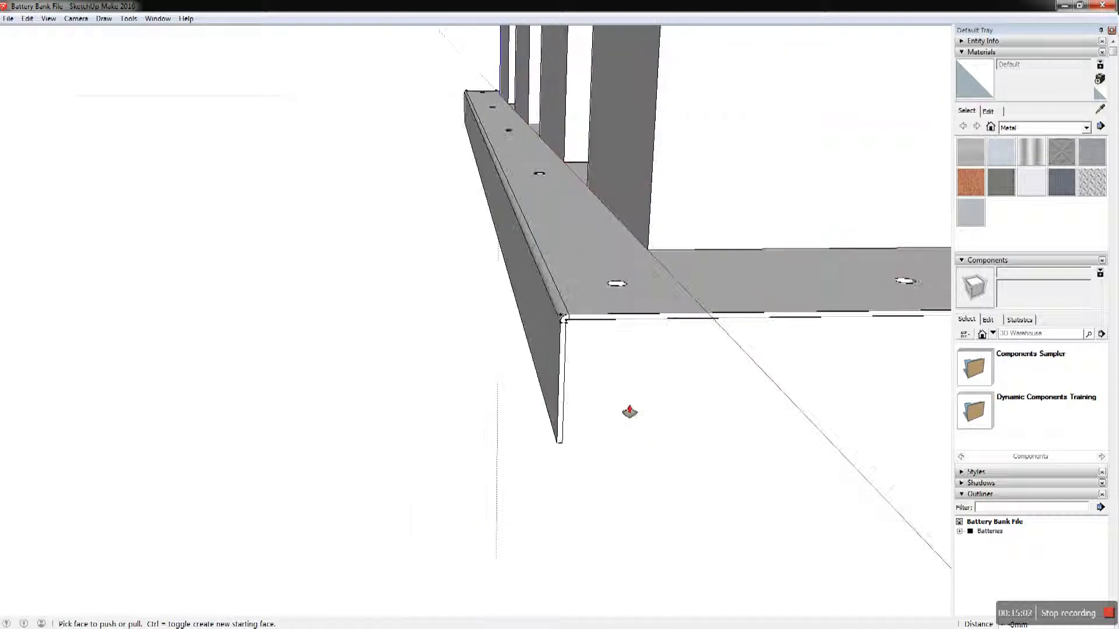
pyautogui.scroll(-4, 629, 413)
pyautogui.moveTo(564, 377); pyautogui.dragTo(839, 417, button='middle')
pyautogui.scroll(3, 712, 482)
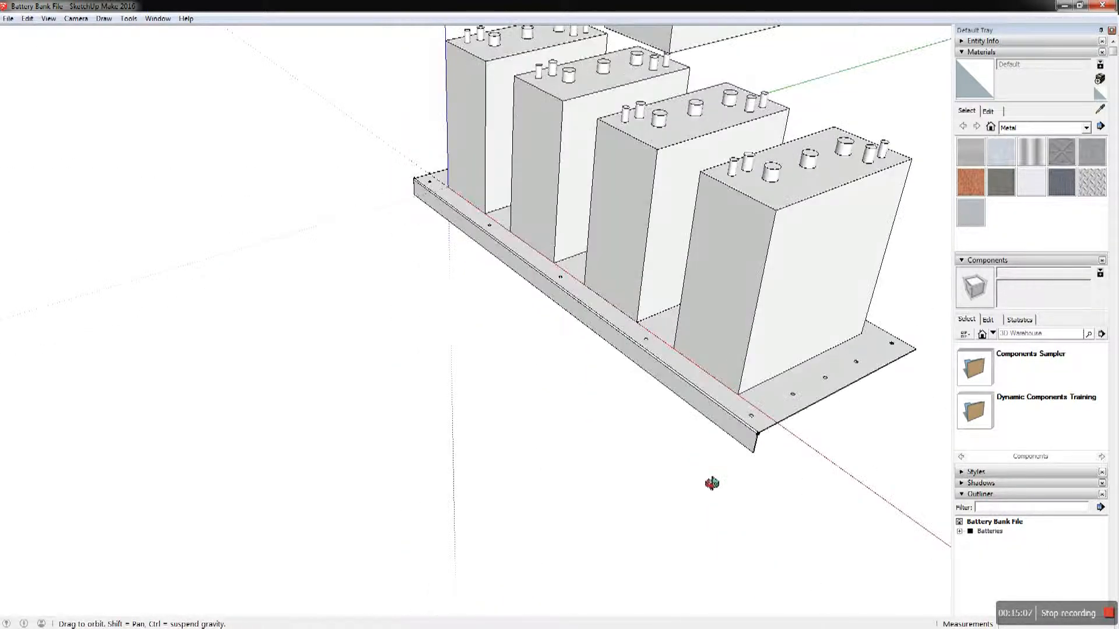
pyautogui.moveTo(712, 482); pyautogui.dragTo(281, 289, button='middle')
pyautogui.moveTo(231, 276); pyautogui.dragTo(30, 248)
pyautogui.moveTo(29, 247); pyautogui.dragTo(929, 425, button='middle')
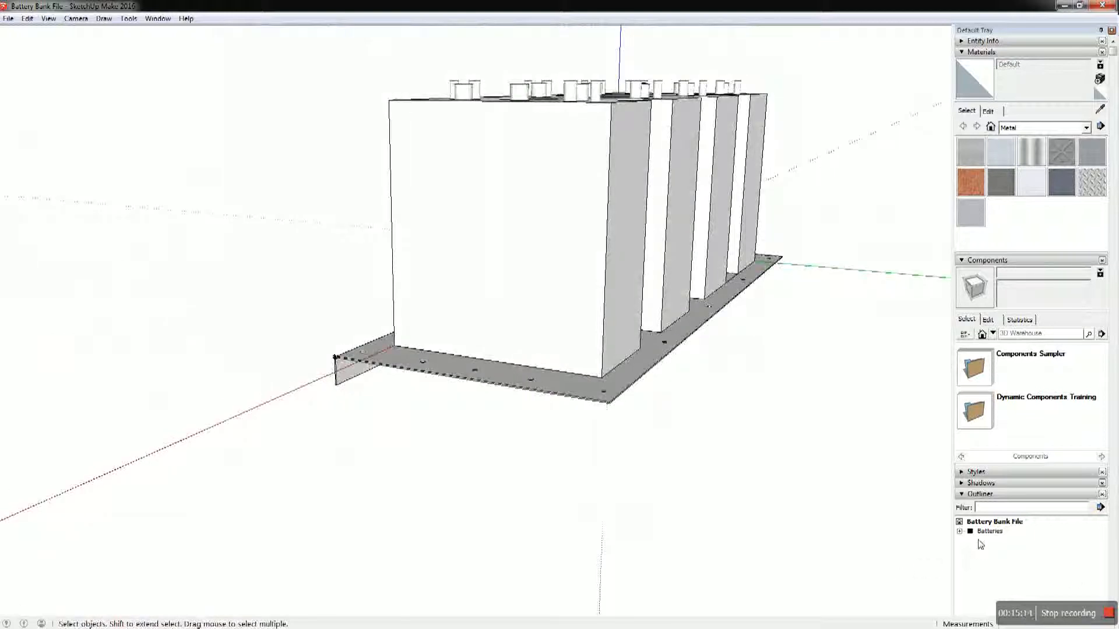
pyautogui.rightClick(988, 531)
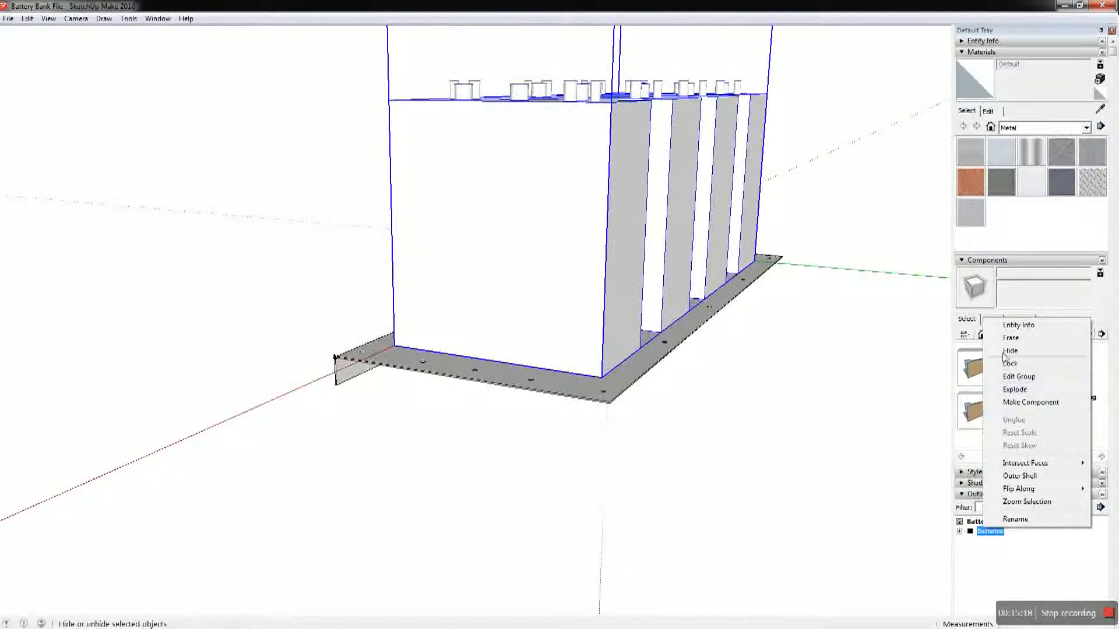
pyautogui.click(1010, 351)
# Select all connected geometry of the plate and flange, make it a component named Shelf, and clear the selection
pyautogui.tripleClick(561, 368)
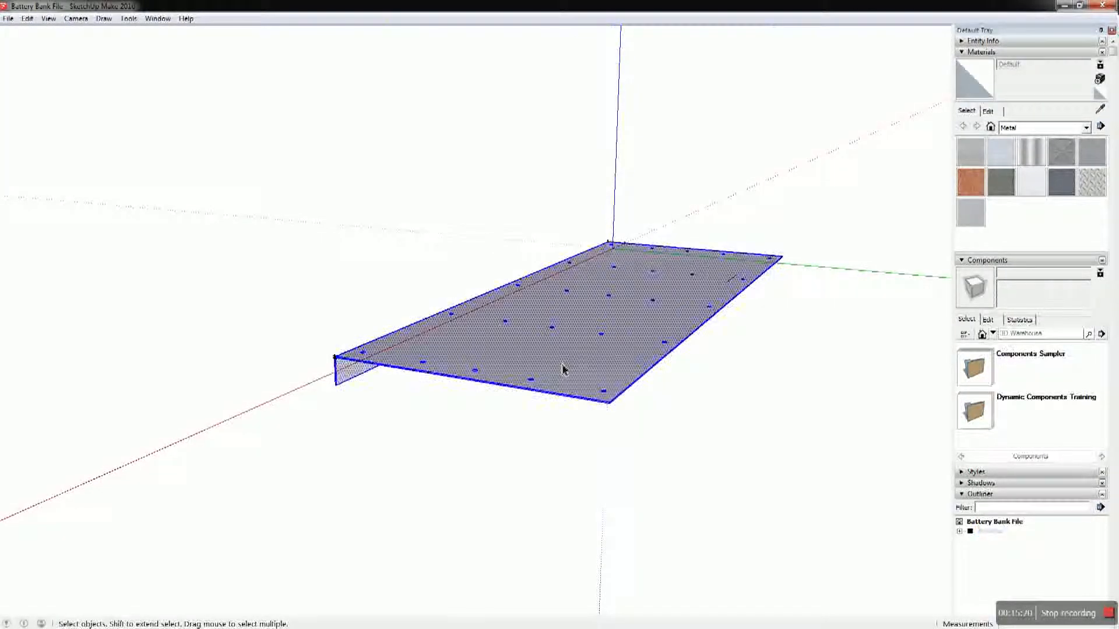
pyautogui.rightClick(563, 369)
pyautogui.click(606, 450)
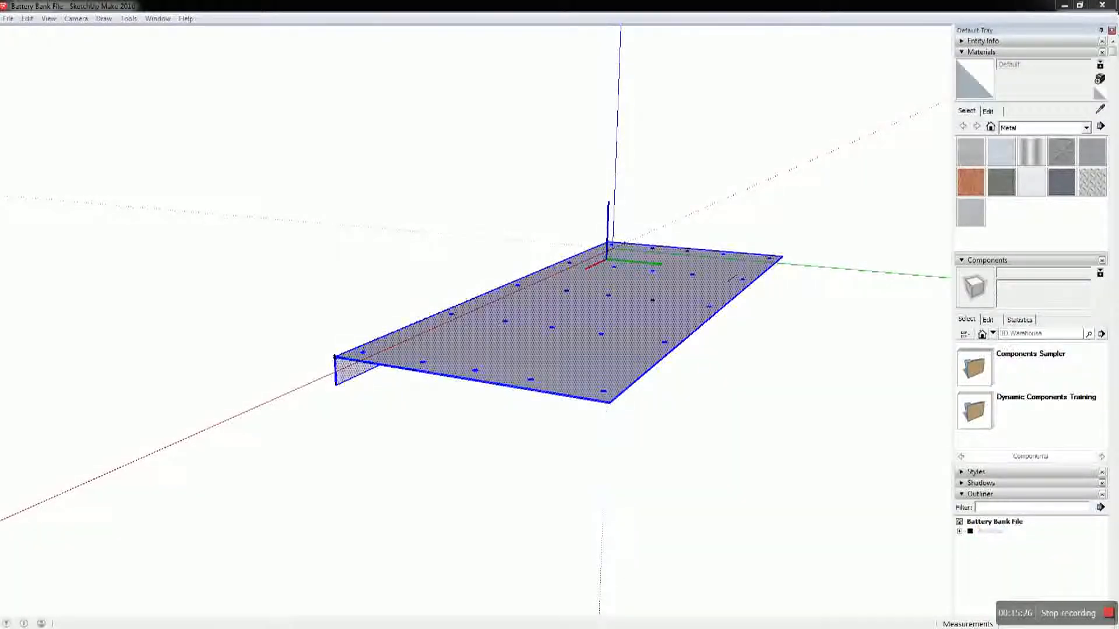
pyautogui.press('Return')
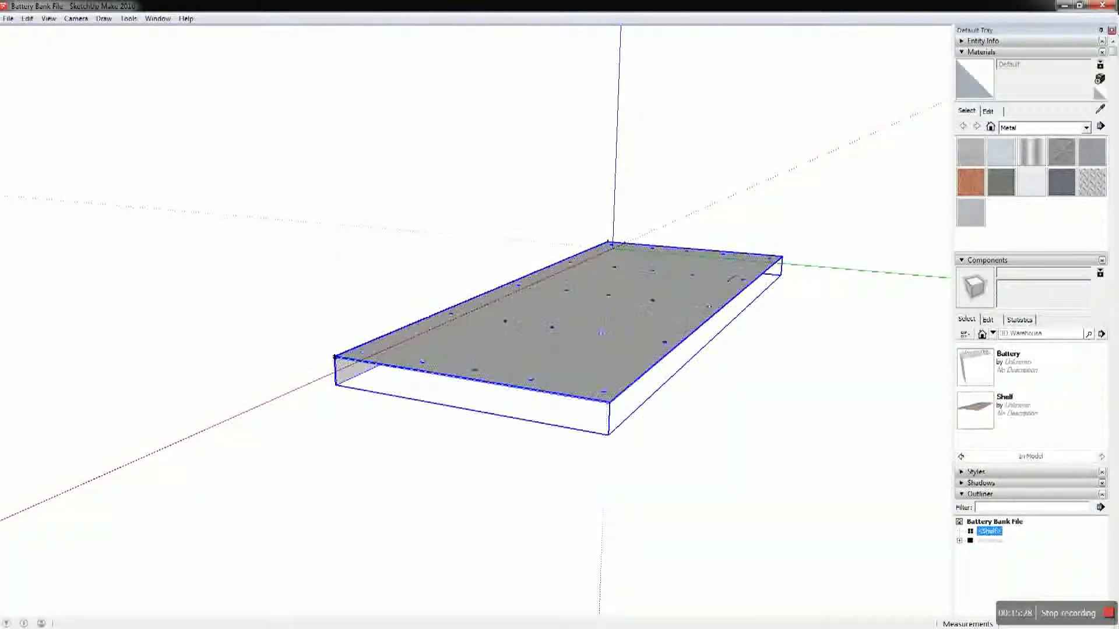
pyautogui.moveTo(270, 313); pyautogui.dragTo(635, 297, button='middle')
pyautogui.click(600, 491)
# Measure with the Tape Measure from the centre of the hole nearest the flanged front corner outward toward the flange
pyautogui.moveTo(574, 421); pyautogui.dragTo(569, 458, button='middle')
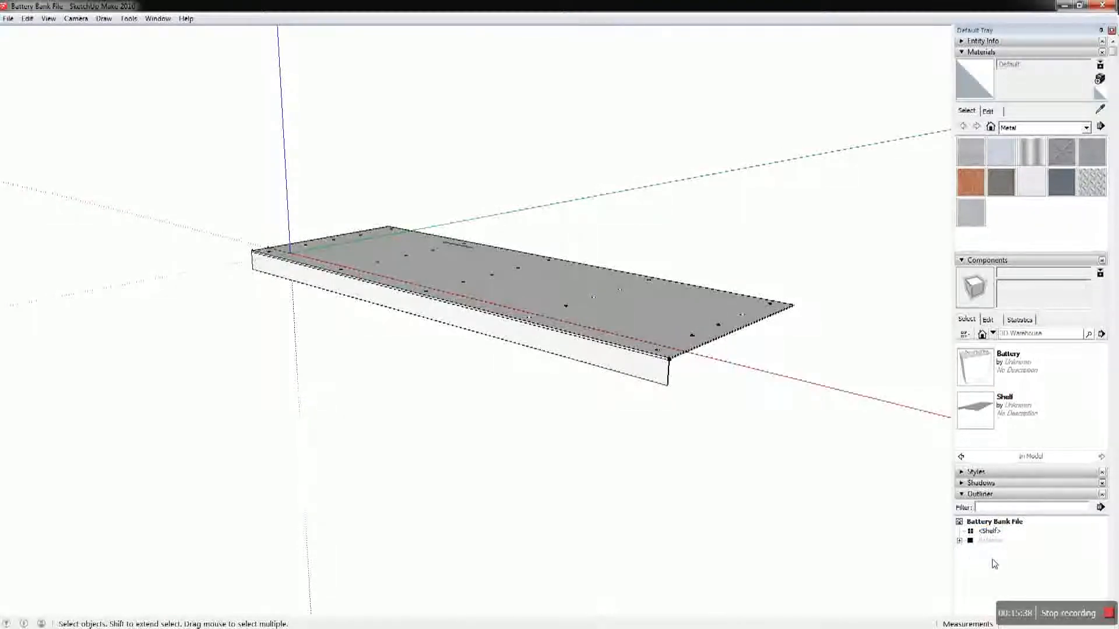
pyautogui.moveTo(679, 475); pyautogui.dragTo(201, 462, button='middle')
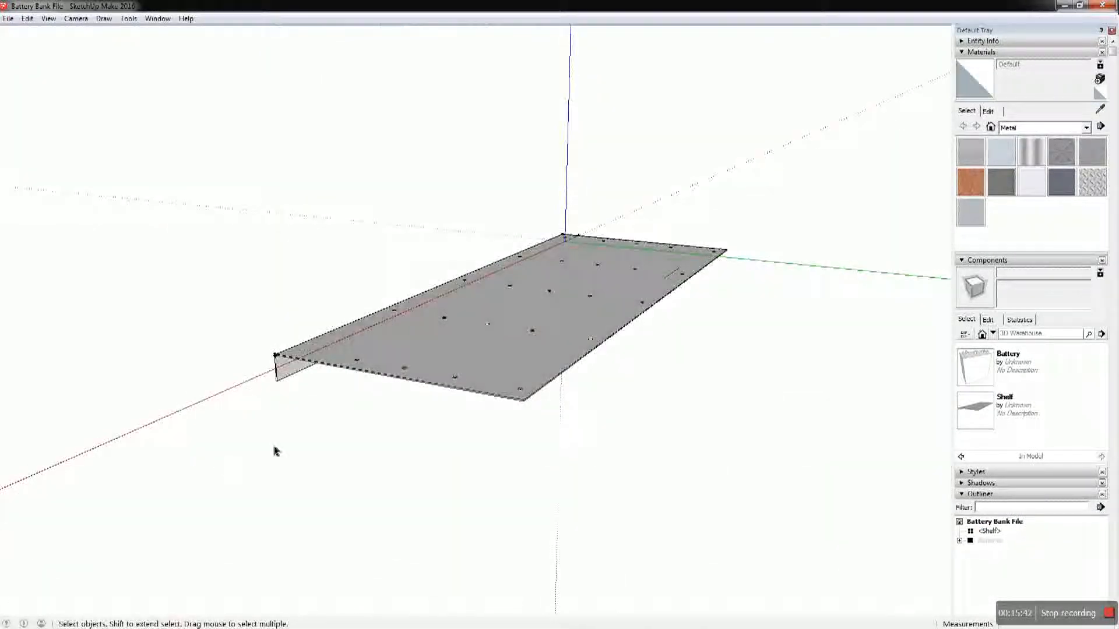
pyautogui.moveTo(276, 451); pyautogui.dragTo(417, 479, button='middle')
pyautogui.scroll(5, 378, 377)
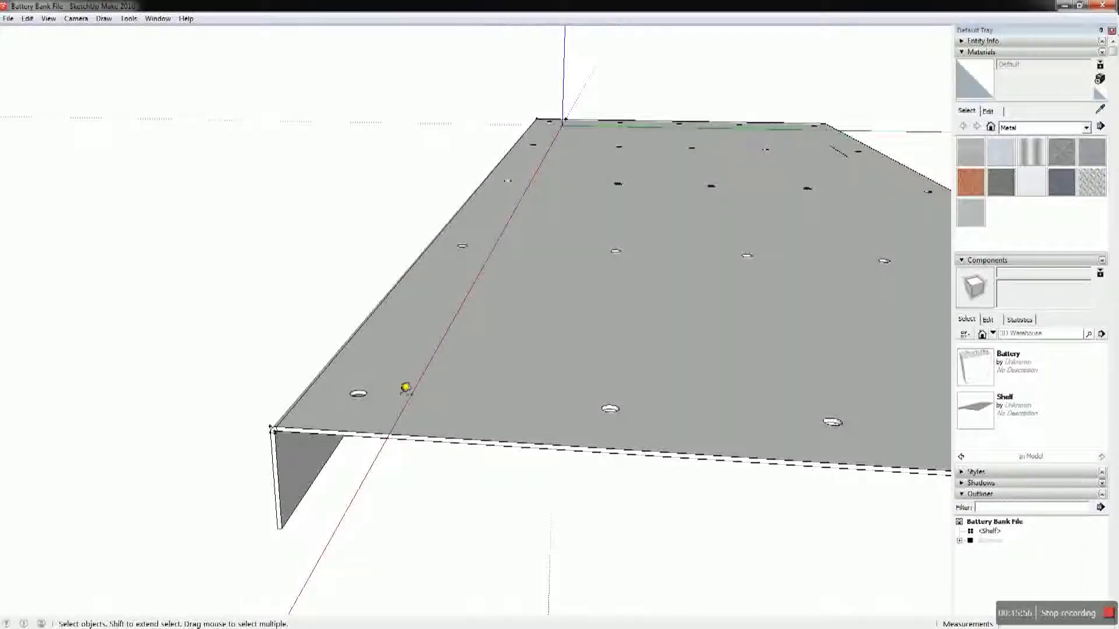
pyautogui.press('t')
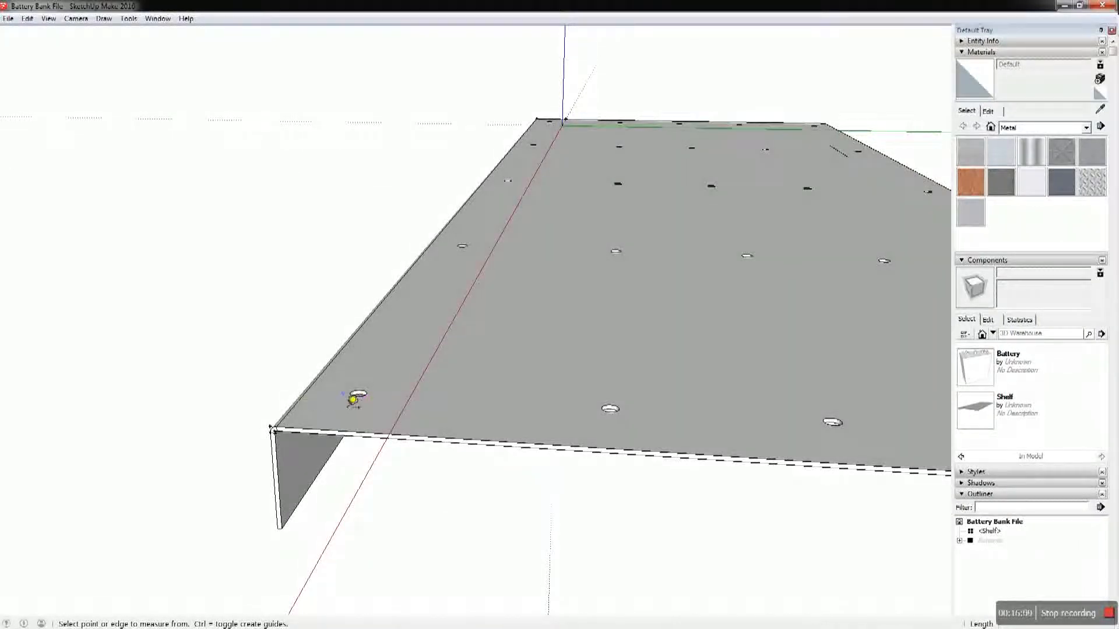
pyautogui.click(359, 395)
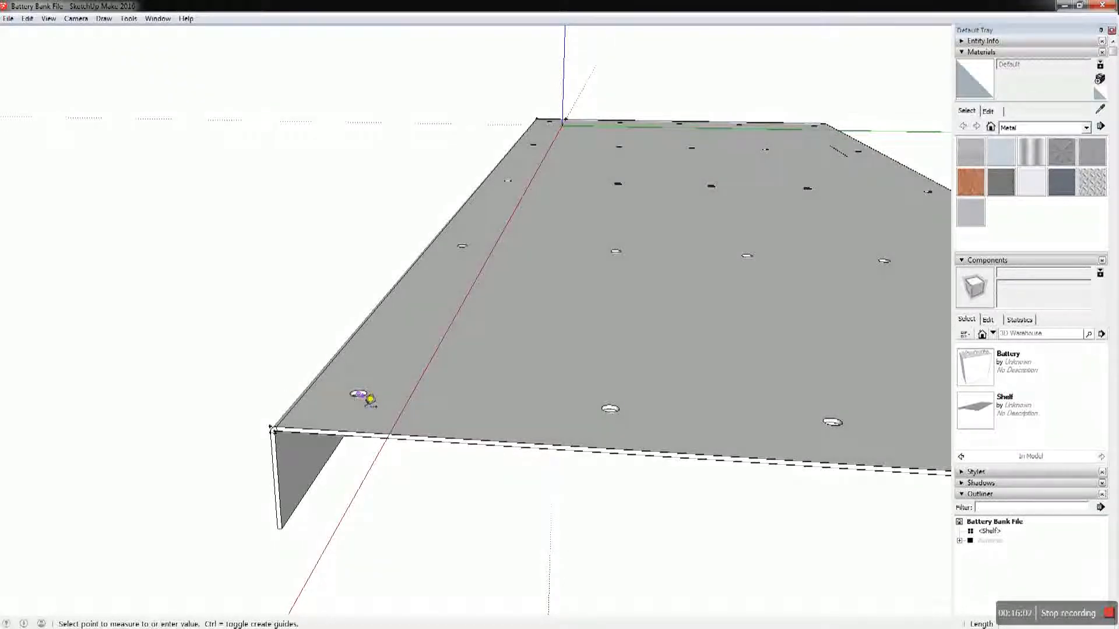
pyautogui.scroll(3, 362, 399)
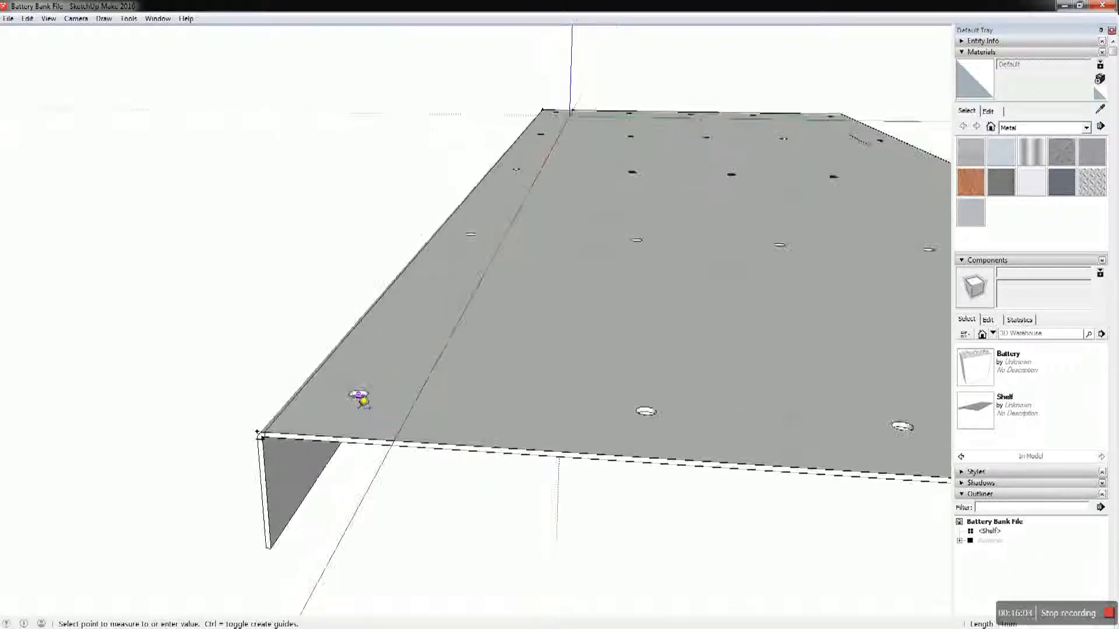
pyautogui.scroll(4, 367, 401)
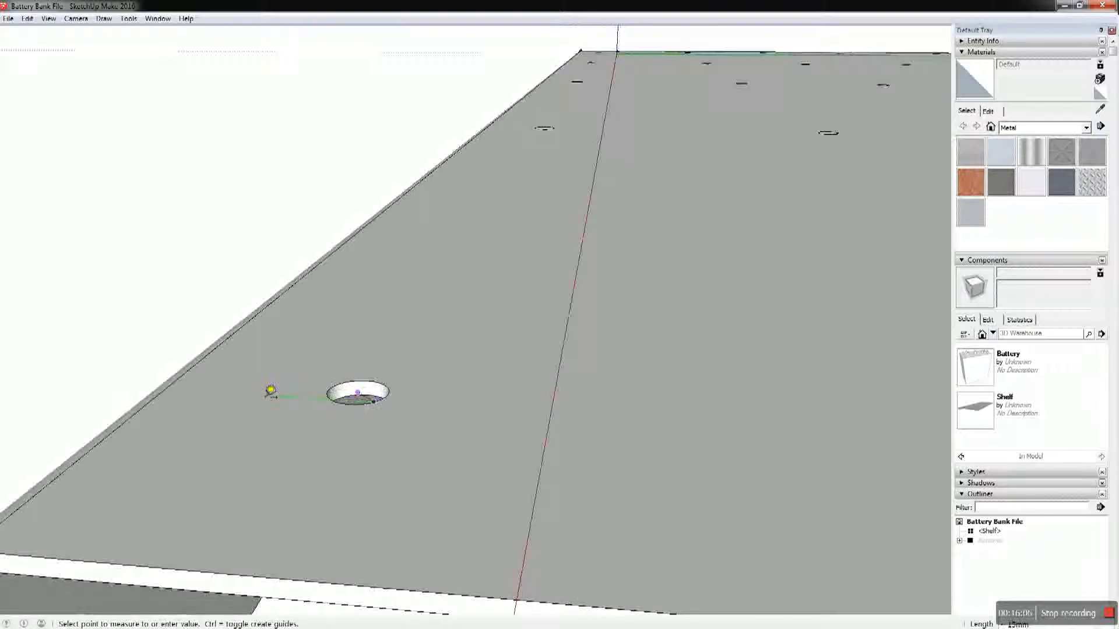
pyautogui.click(298, 392)
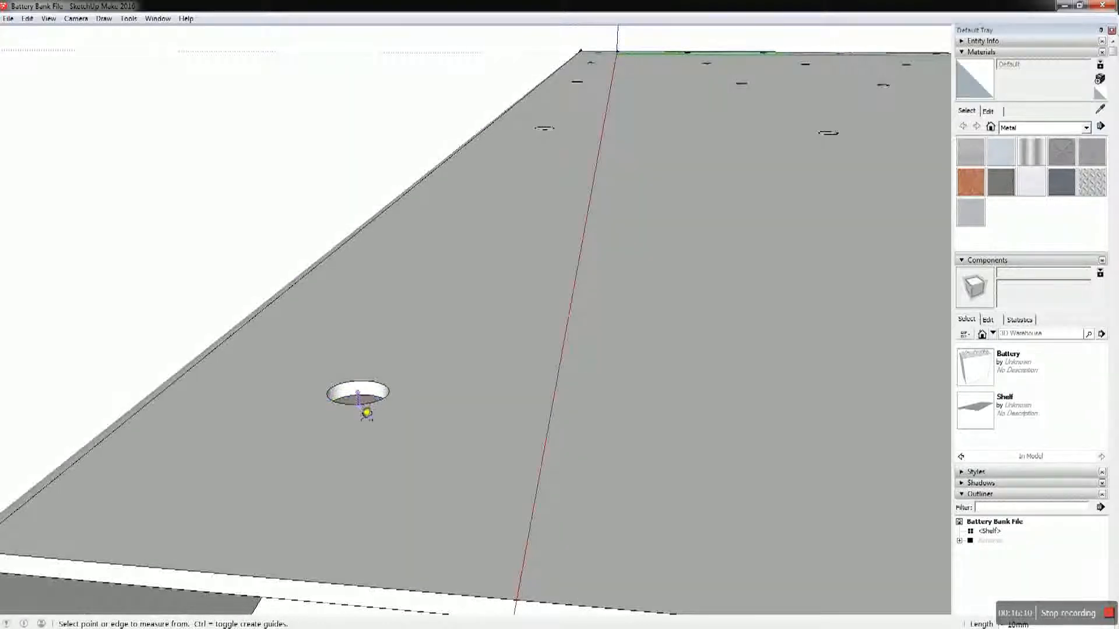
# Add two crossing guide lines through the centre of the flanged corner's hole, one along the plate's length and one across it
pyautogui.click(367, 402)
pyautogui.moveTo(368, 398); pyautogui.dragTo(422, 435, button='middle')
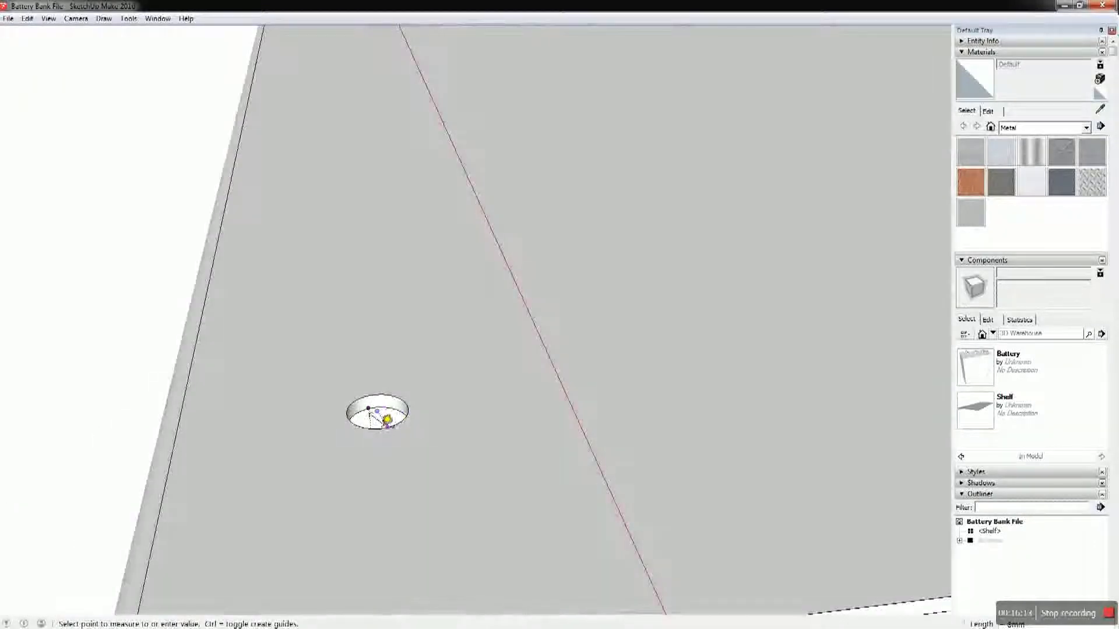
pyautogui.click(383, 426)
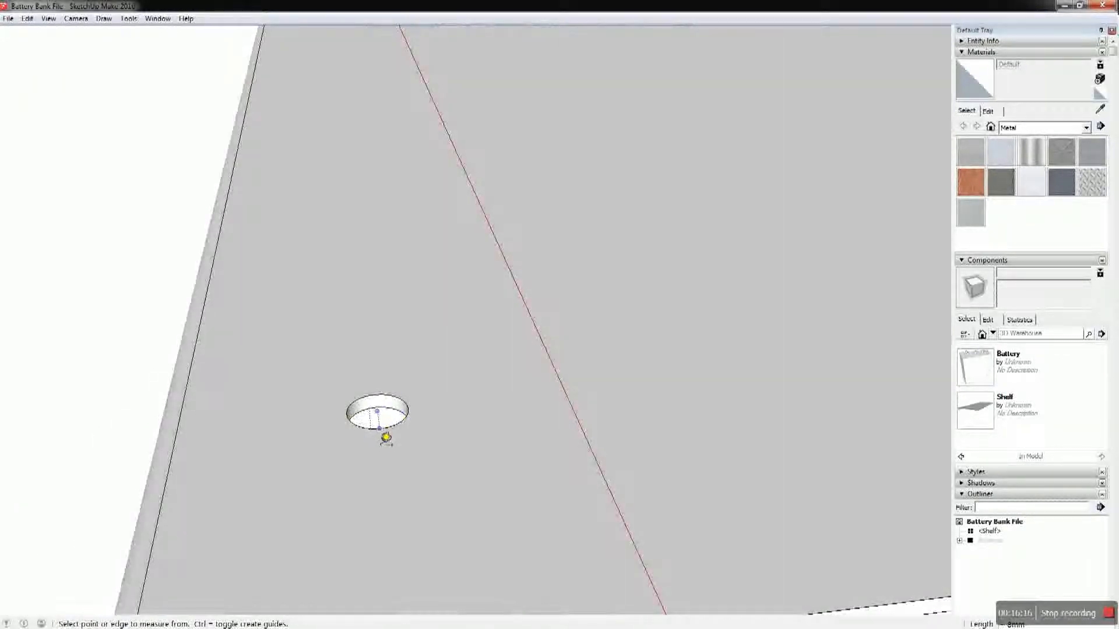
pyautogui.click(379, 444)
pyautogui.click(386, 420)
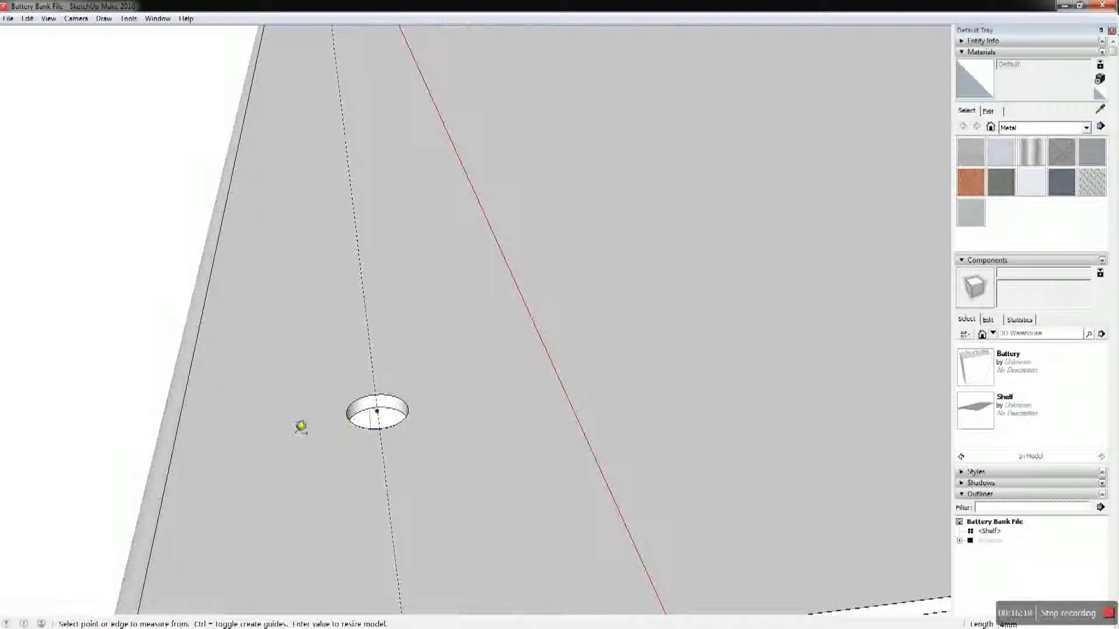
pyautogui.click(379, 412)
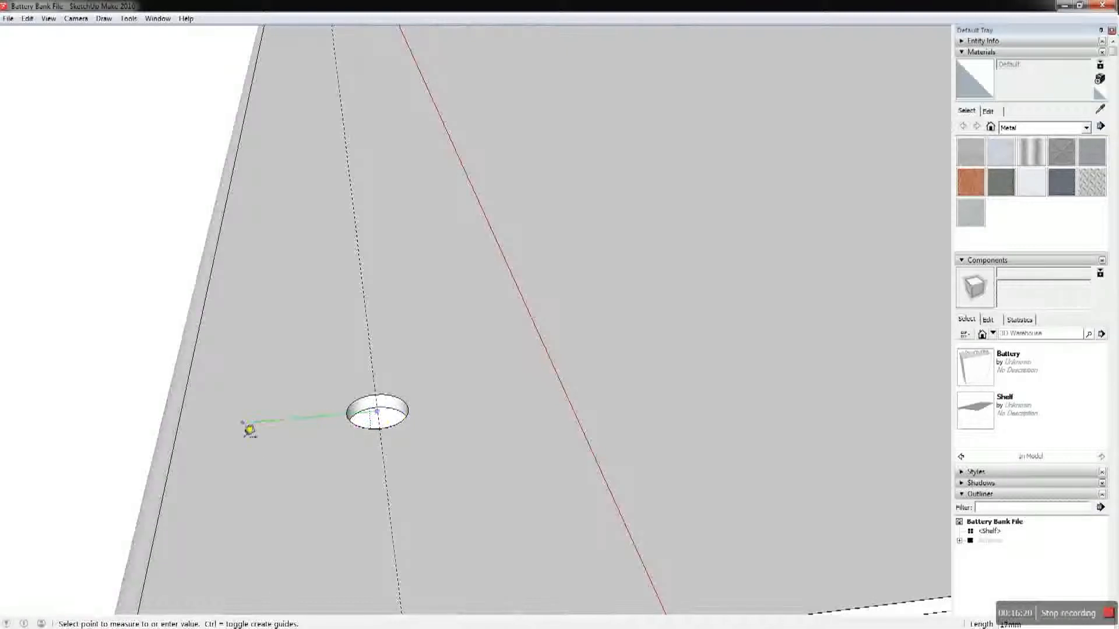
pyautogui.click(185, 429)
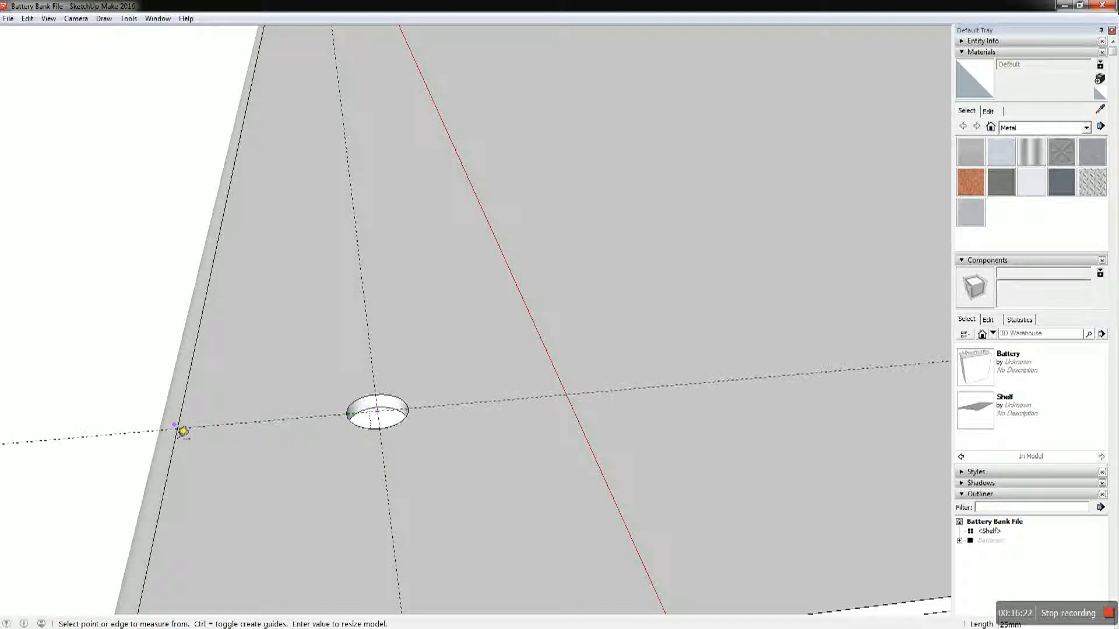
# Offset a guide 23 mm from the lengthwise hole-centre guide toward the flange
pyautogui.scroll(2, 207, 470)
pyautogui.scroll(-4, 211, 470)
pyautogui.scroll(-3, 214, 470)
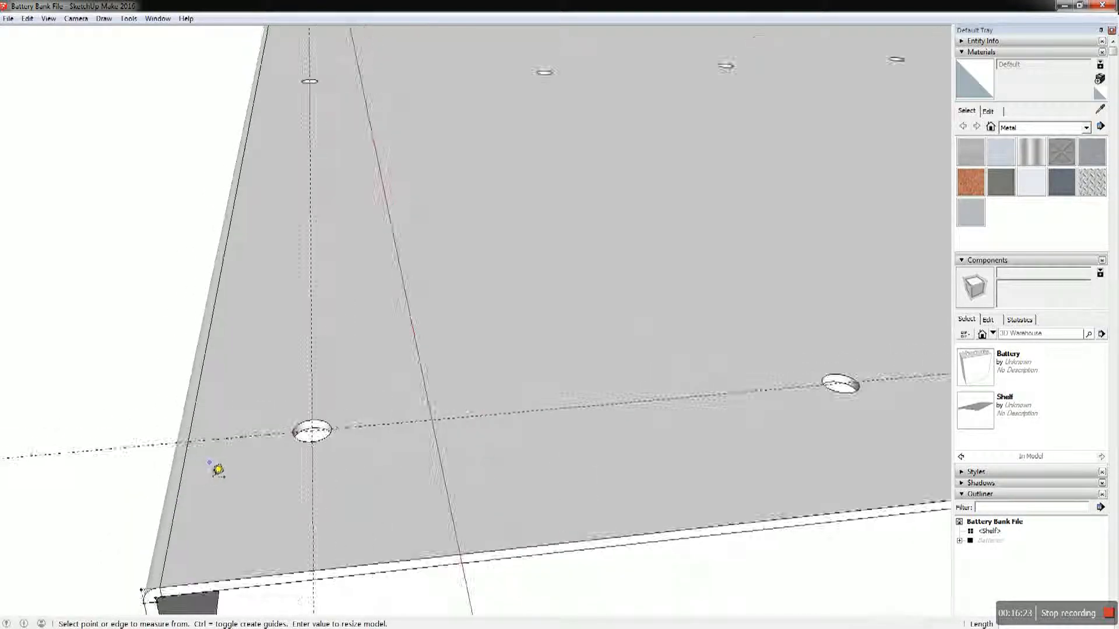
pyautogui.scroll(-4, 332, 501)
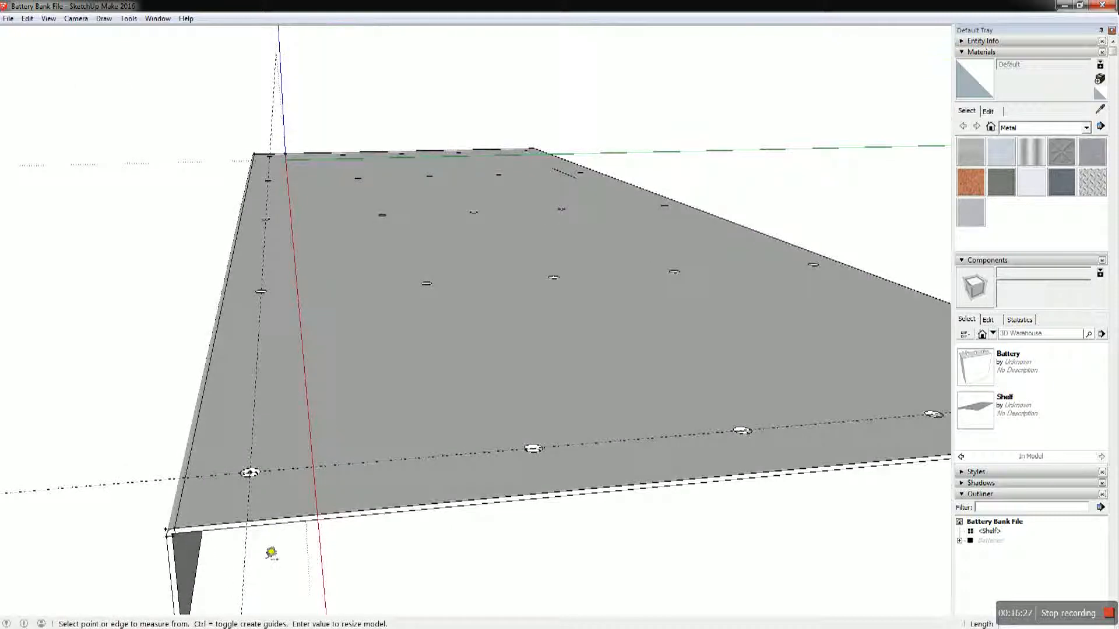
pyautogui.scroll(-2, 270, 551)
pyautogui.scroll(5, 268, 550)
pyautogui.scroll(-4, 264, 548)
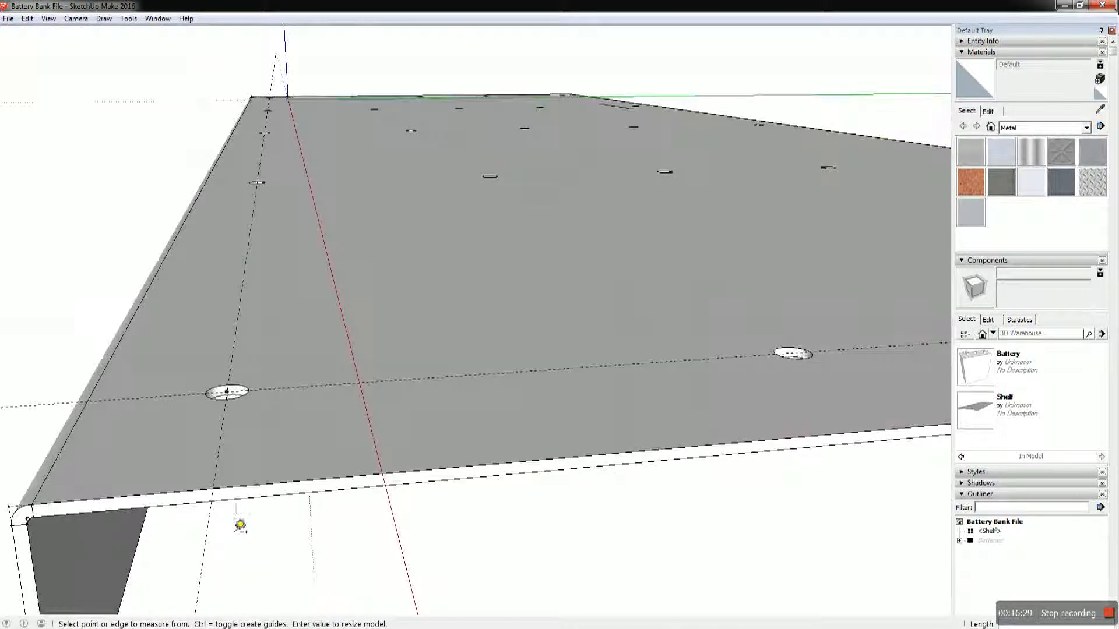
pyautogui.click(214, 478)
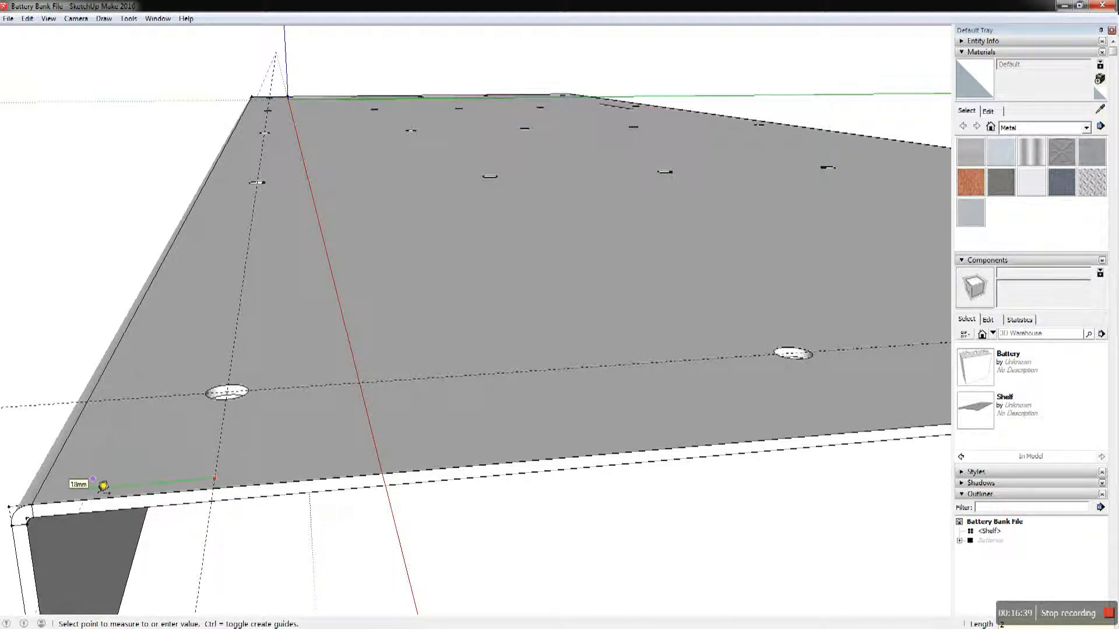
pyautogui.click(103, 486)
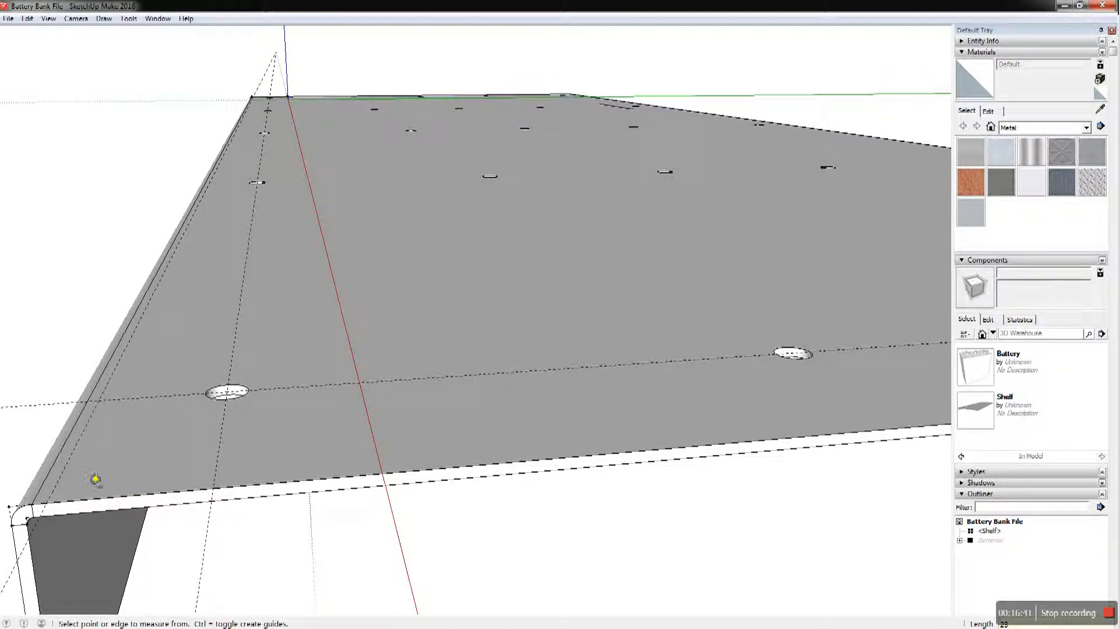
# Offset another guide 25 mm from the lengthwise hole-centre guide toward the plate's interior
pyautogui.moveTo(135, 486)
pyautogui.mouseDown(button='middle')
pyautogui.moveTo(165, 443)
pyautogui.moveTo(140, 475)
pyautogui.mouseUp(button='middle')
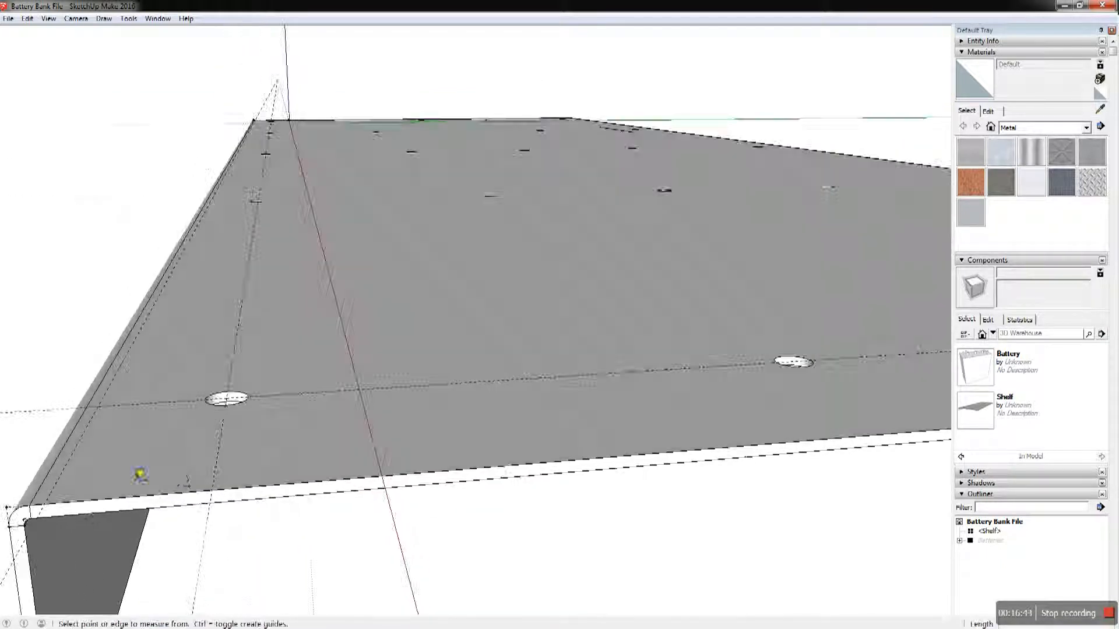
pyautogui.click(217, 462)
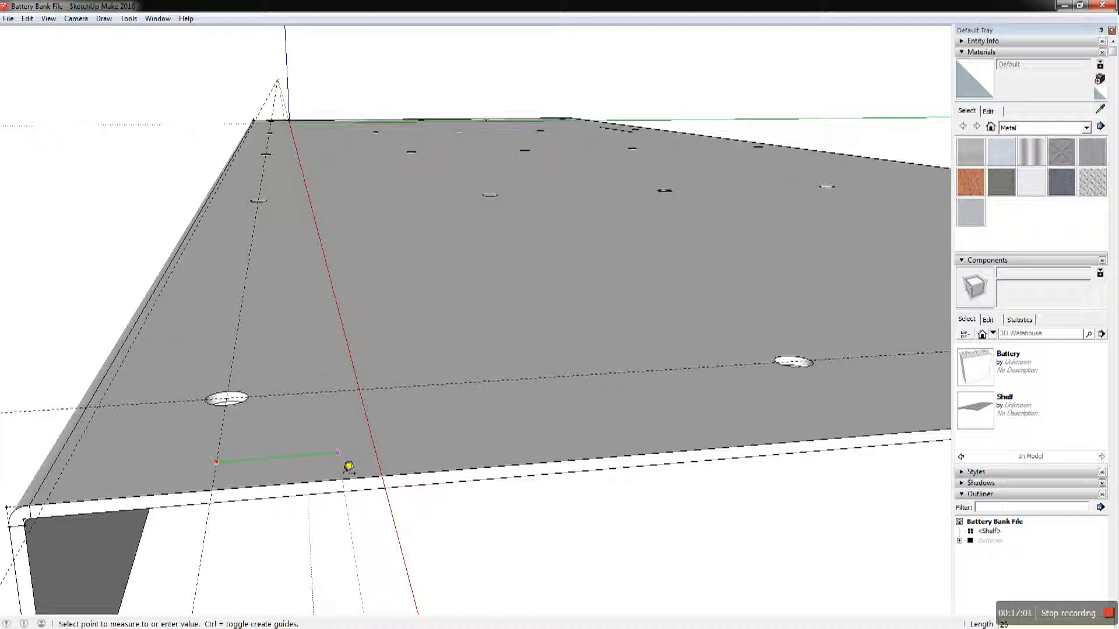
pyautogui.click(348, 467)
pyautogui.scroll(1, 322, 449)
pyautogui.scroll(-4, 322, 449)
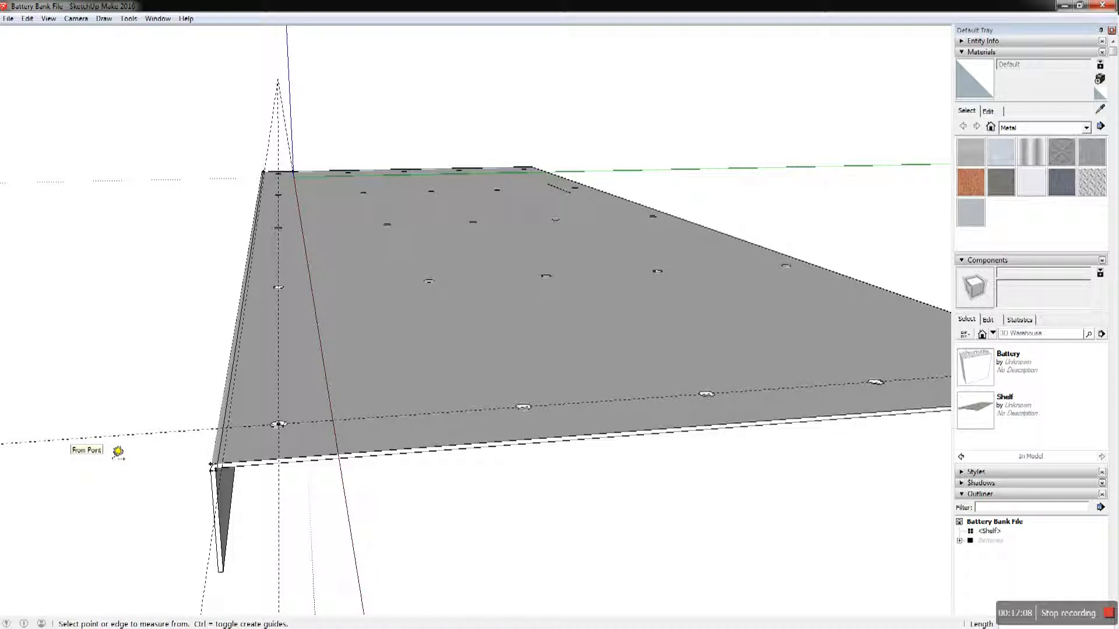
pyautogui.scroll(-2, 396, 431)
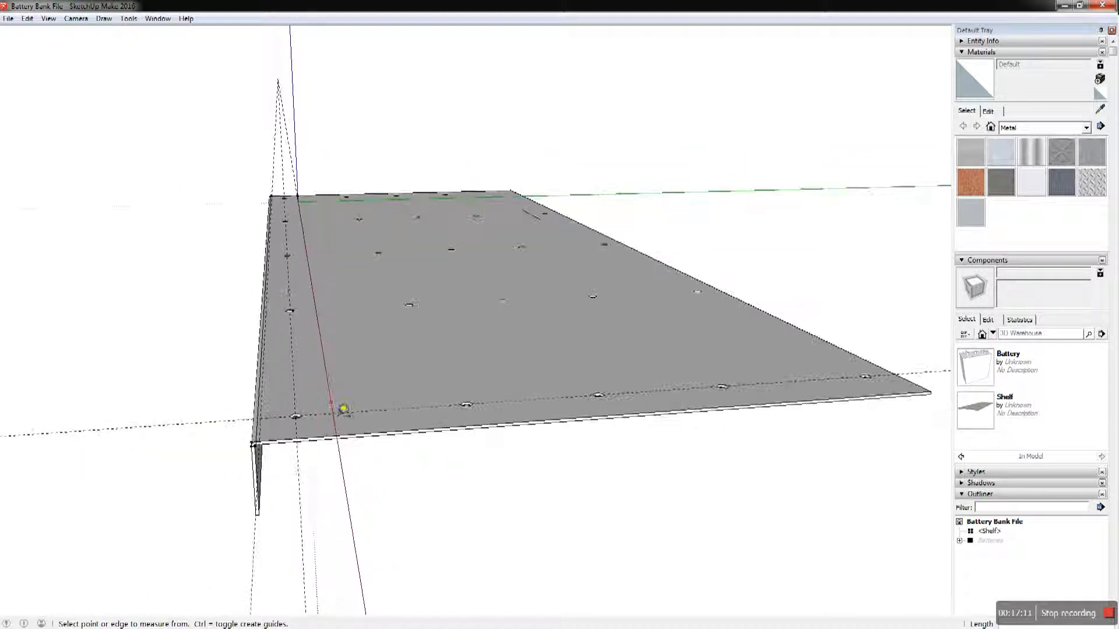
pyautogui.moveTo(343, 408); pyautogui.dragTo(417, 445, button='middle')
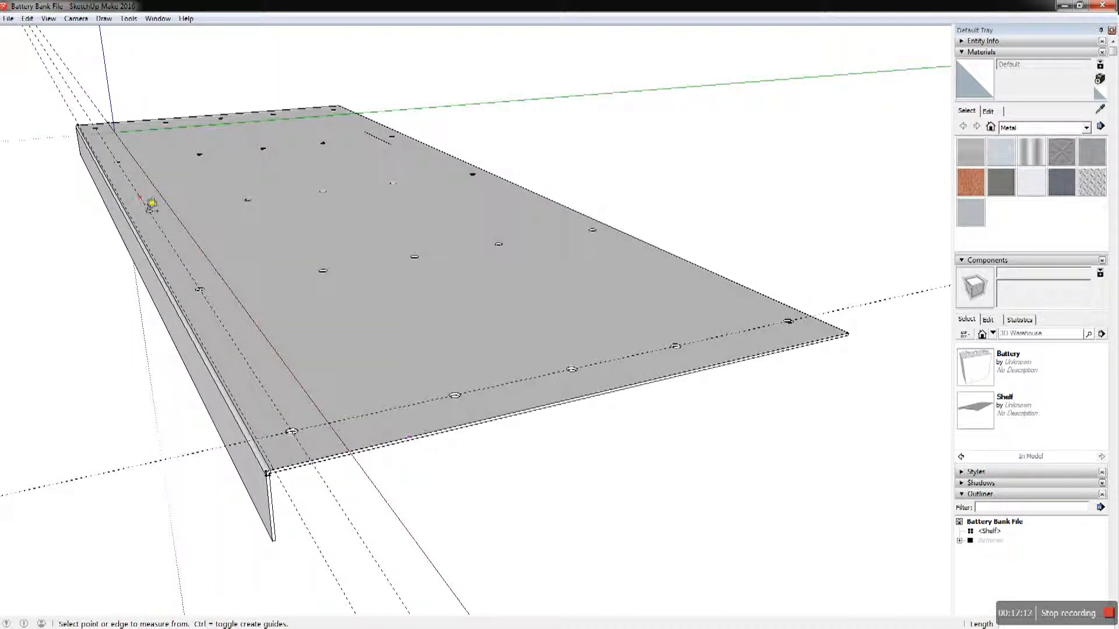
pyautogui.scroll(3, 308, 440)
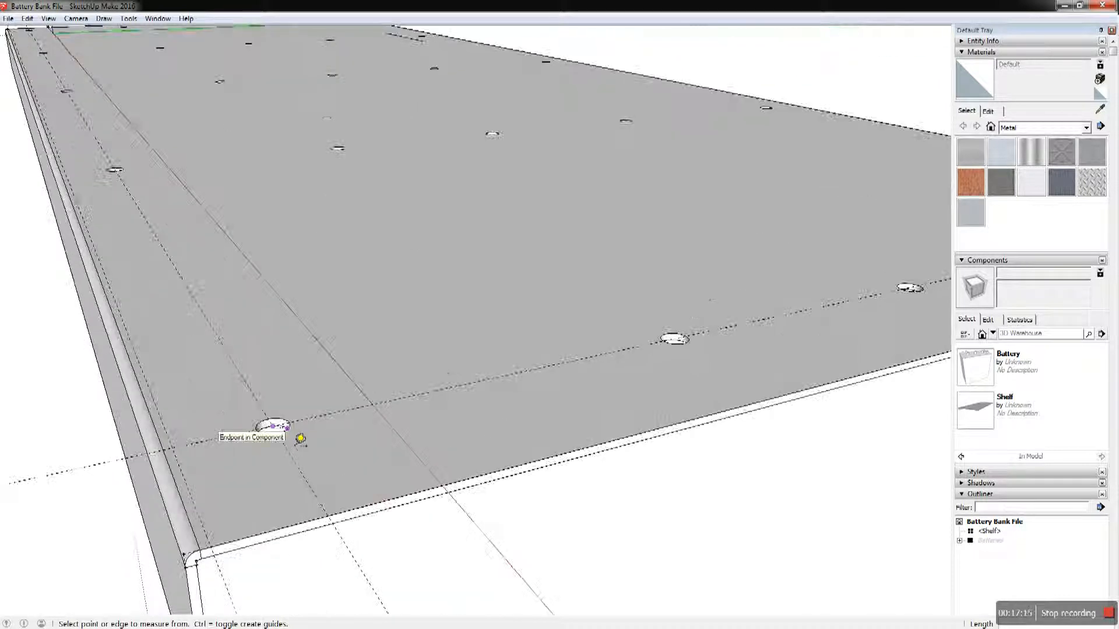
pyautogui.press('space')
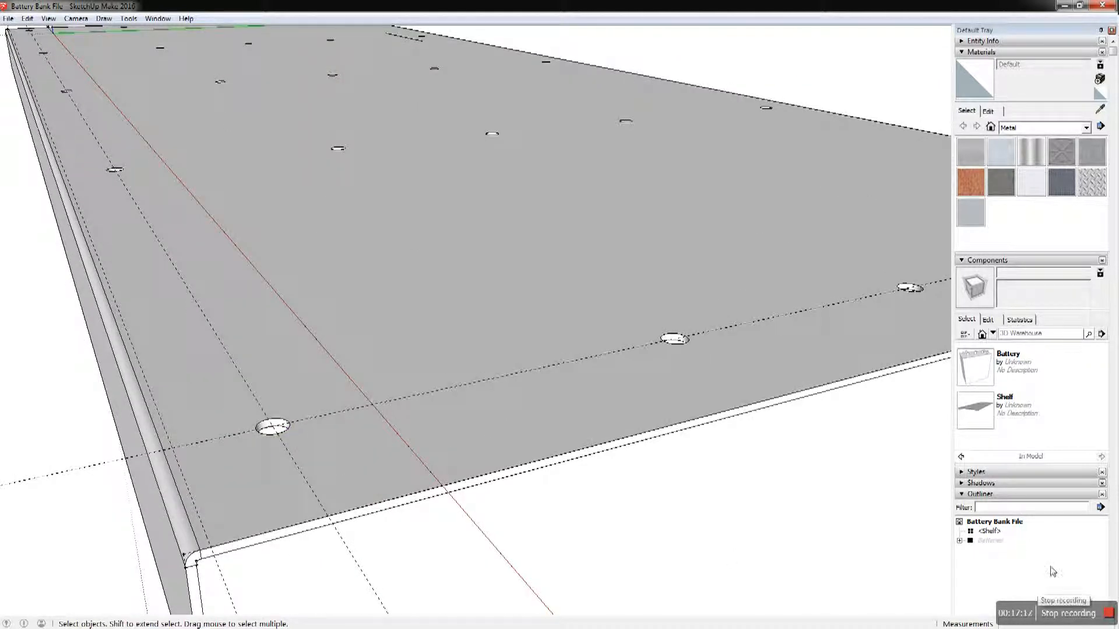
pyautogui.rightClick(977, 532)
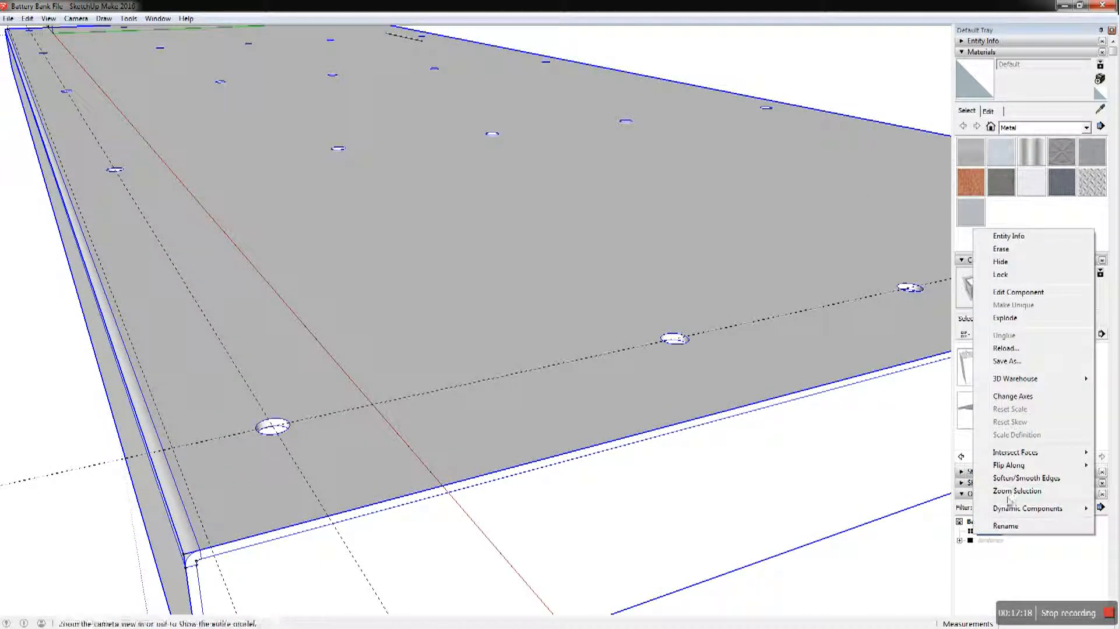
pyautogui.click(1000, 262)
pyautogui.scroll(3, 442, 524)
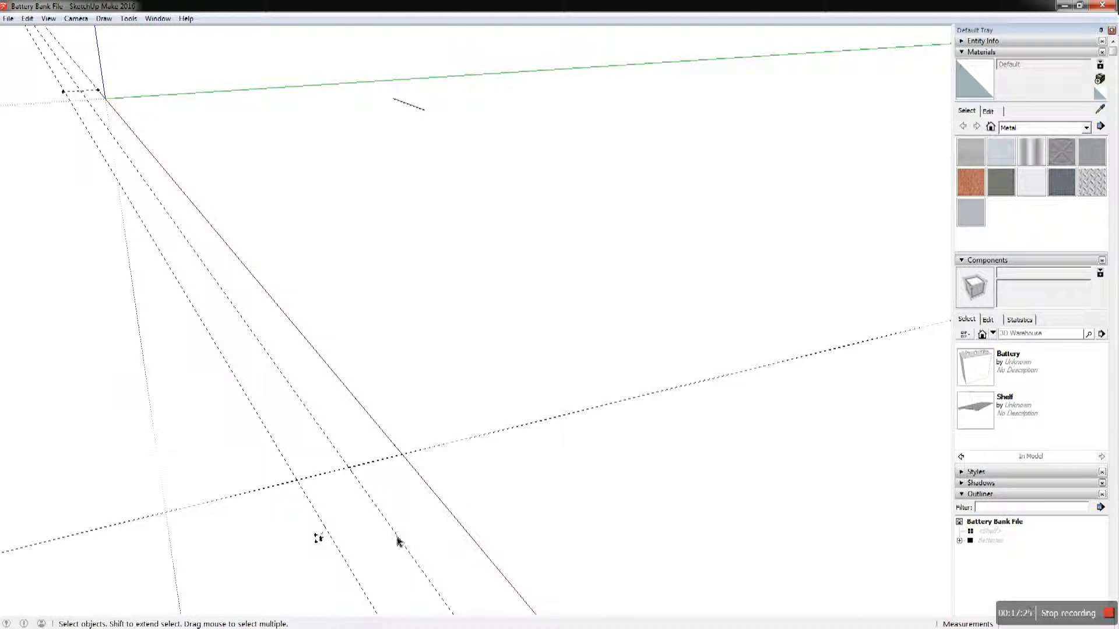
pyautogui.rightClick(1003, 531)
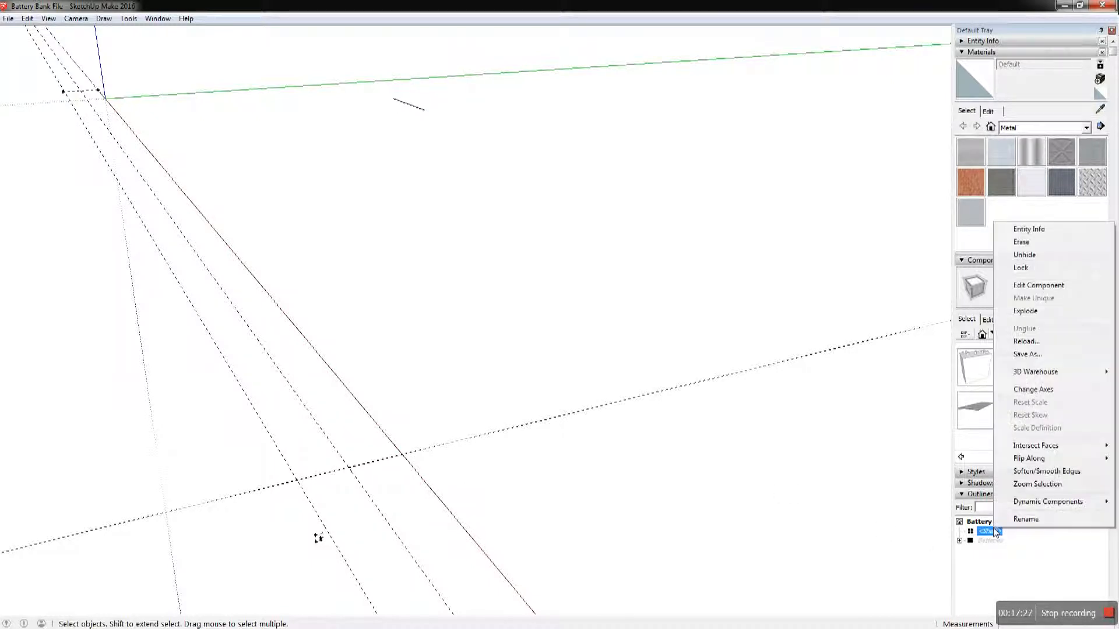
pyautogui.click(1024, 255)
# Add a guide across the plate's front edge, starting where the flange-side lengthwise guide meets that edge
pyautogui.moveTo(349, 508); pyautogui.dragTo(390, 534, button='middle')
pyautogui.scroll(-1, 383, 538)
pyautogui.scroll(2, 382, 539)
pyautogui.scroll(2, 383, 538)
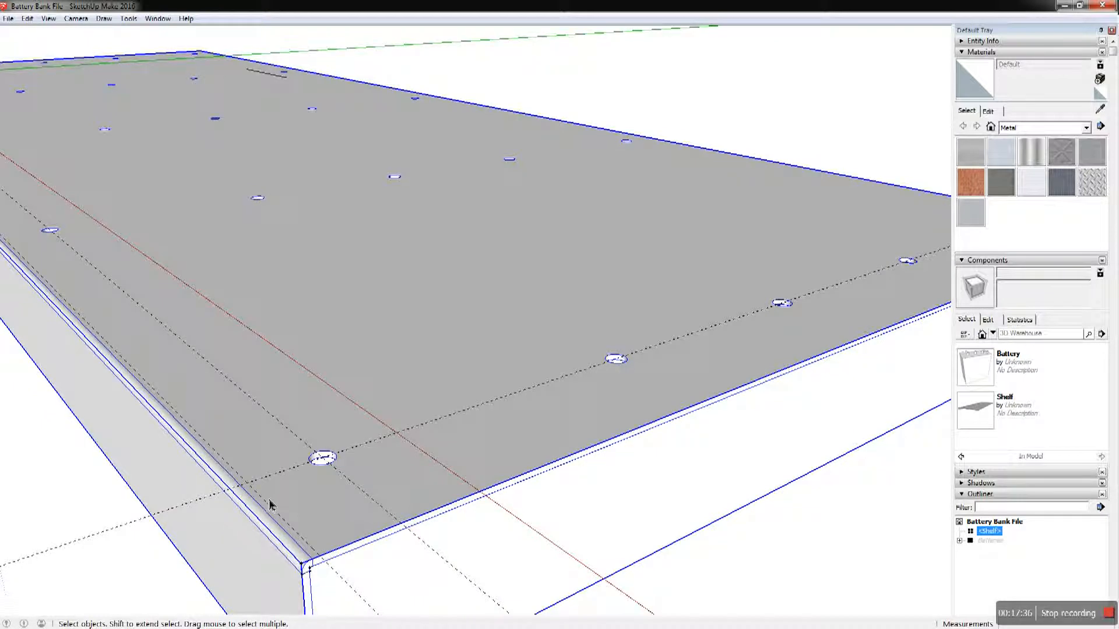
pyautogui.press('t')
pyautogui.click(247, 484)
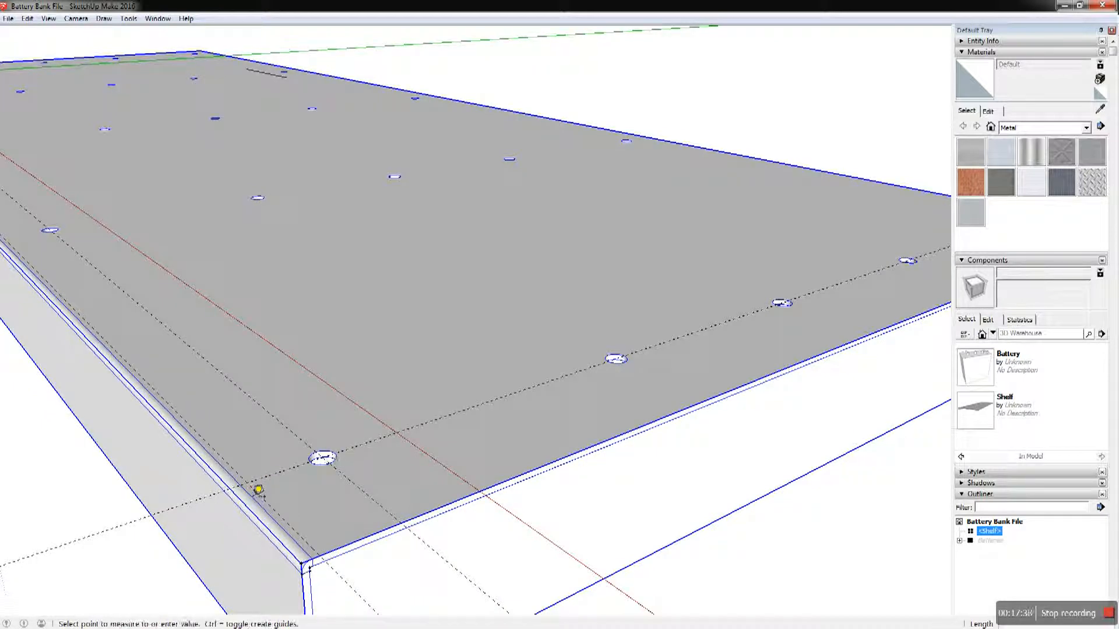
pyautogui.click(329, 568)
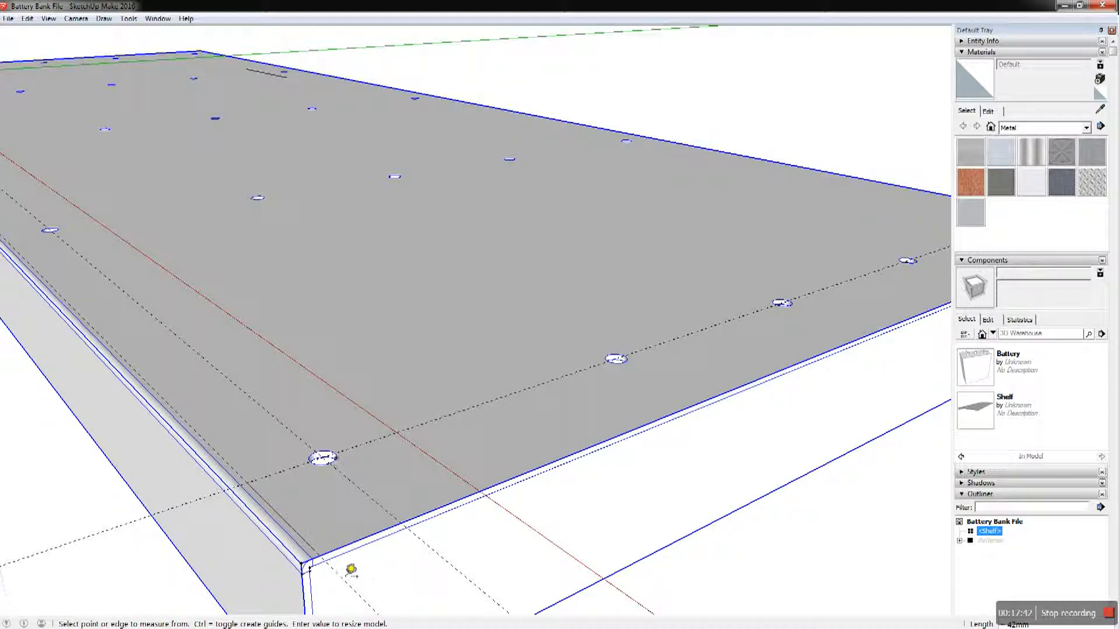
pyautogui.click(321, 557)
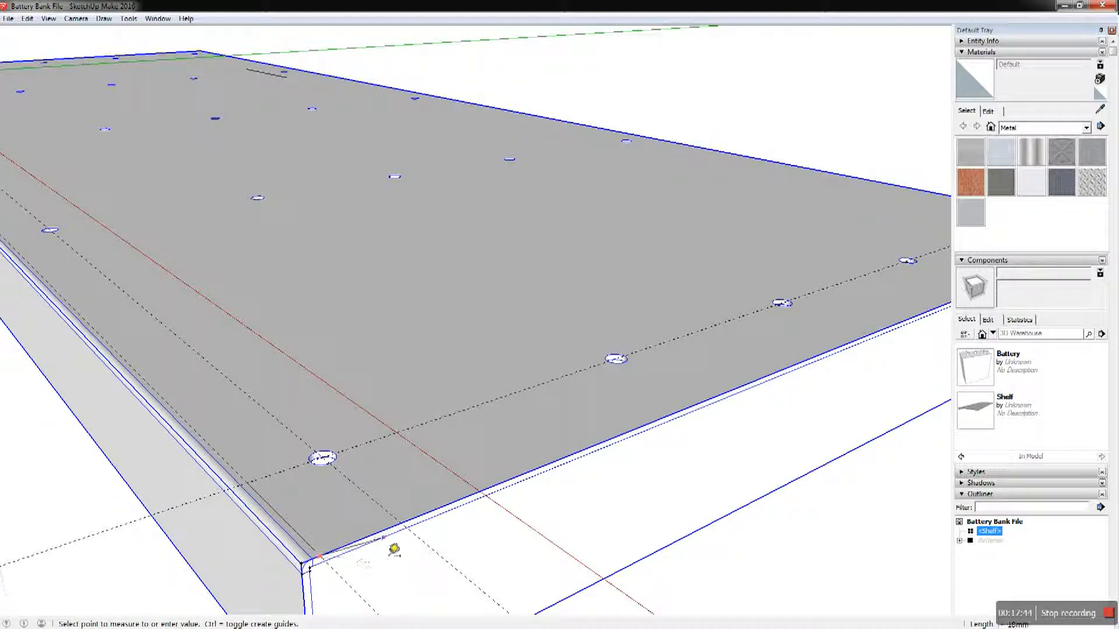
pyautogui.click(411, 532)
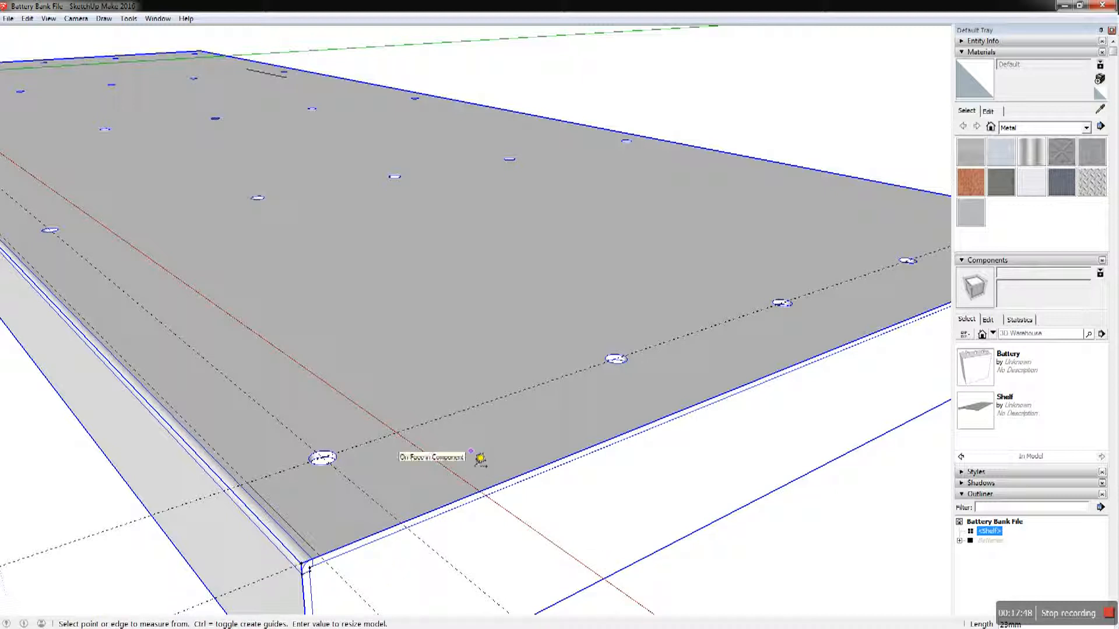
# Hide the Shelf component so that the guides are exposed for drawing
pyautogui.rightClick(980, 533)
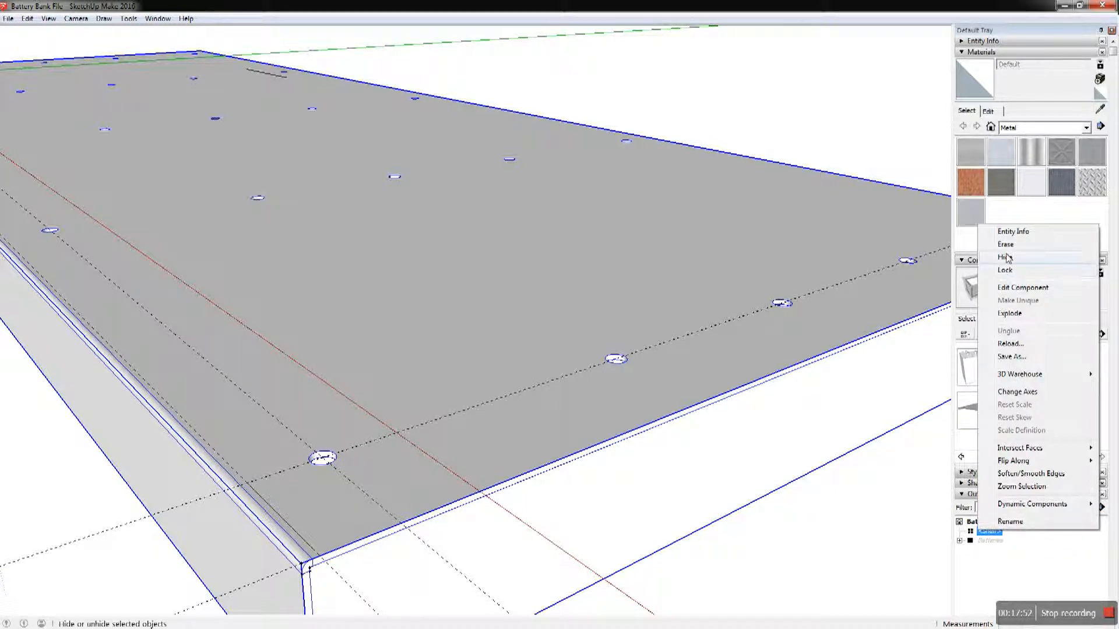
pyautogui.click(1006, 258)
pyautogui.scroll(-1, 347, 532)
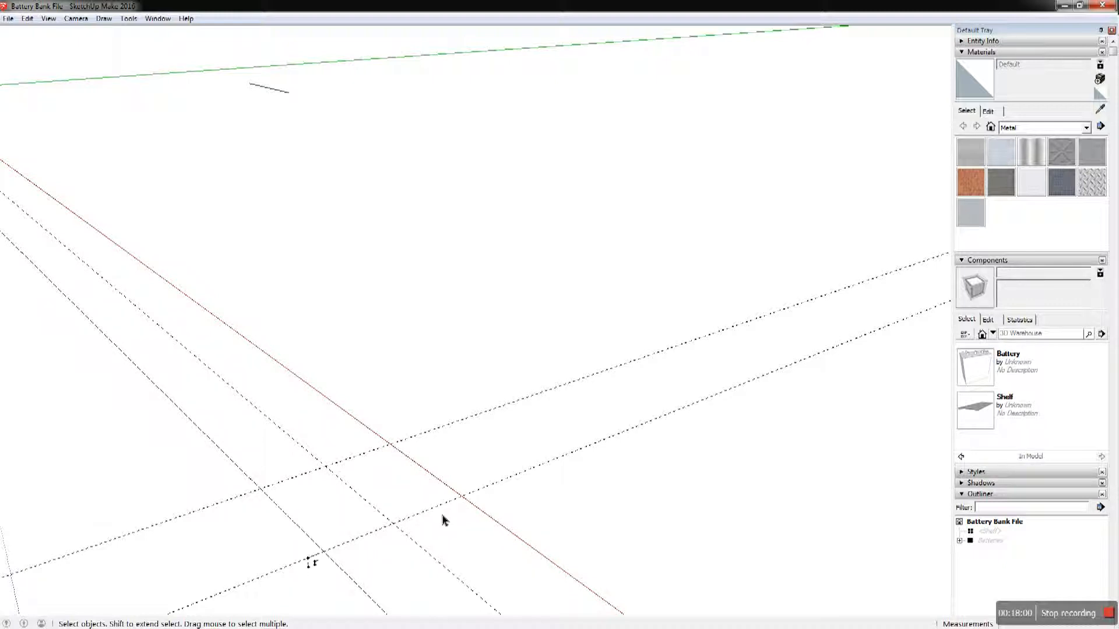
# Draw a long narrow rectangle from the intersection of the flange-side and front-edge guides to the far guide point near the origin
pyautogui.press('r')
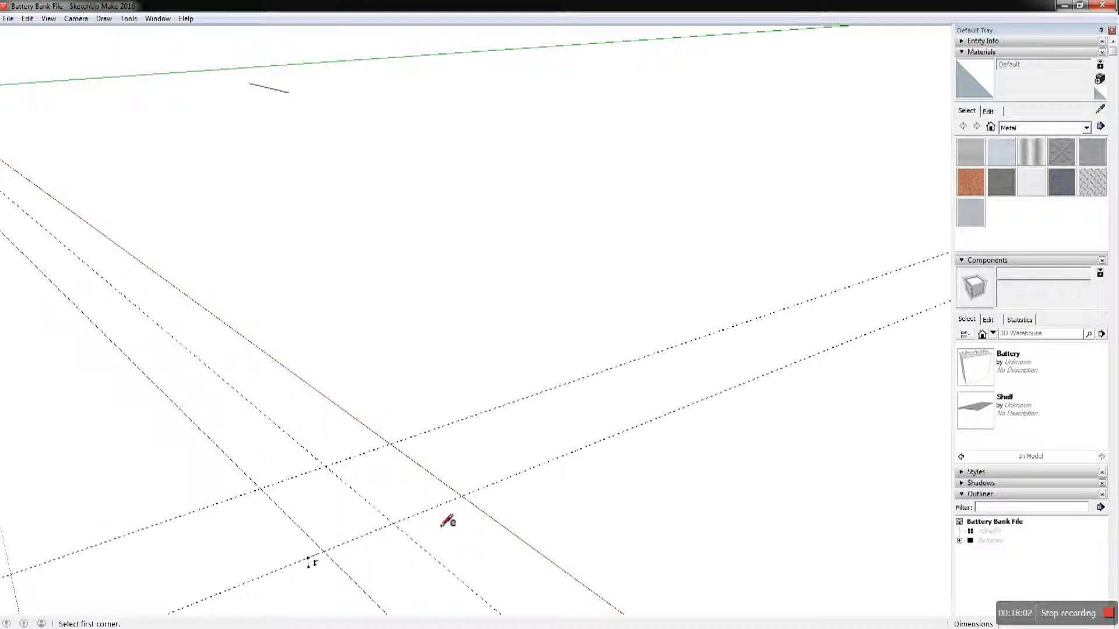
pyautogui.click(324, 551)
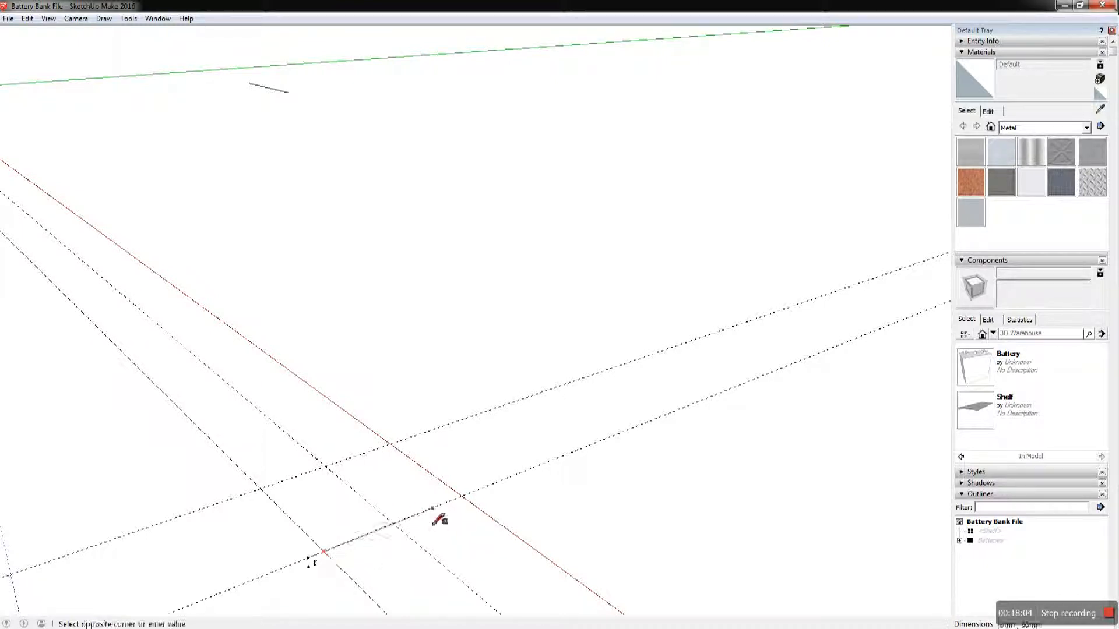
pyautogui.scroll(2, 372, 463)
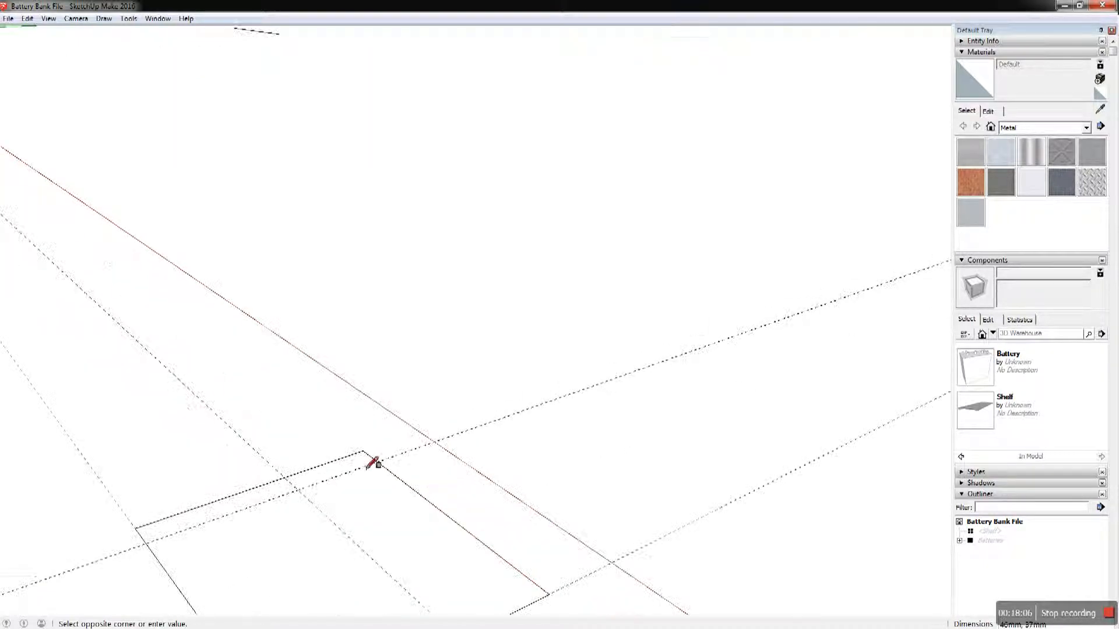
pyautogui.scroll(-3, 425, 486)
pyautogui.scroll(-2, 432, 481)
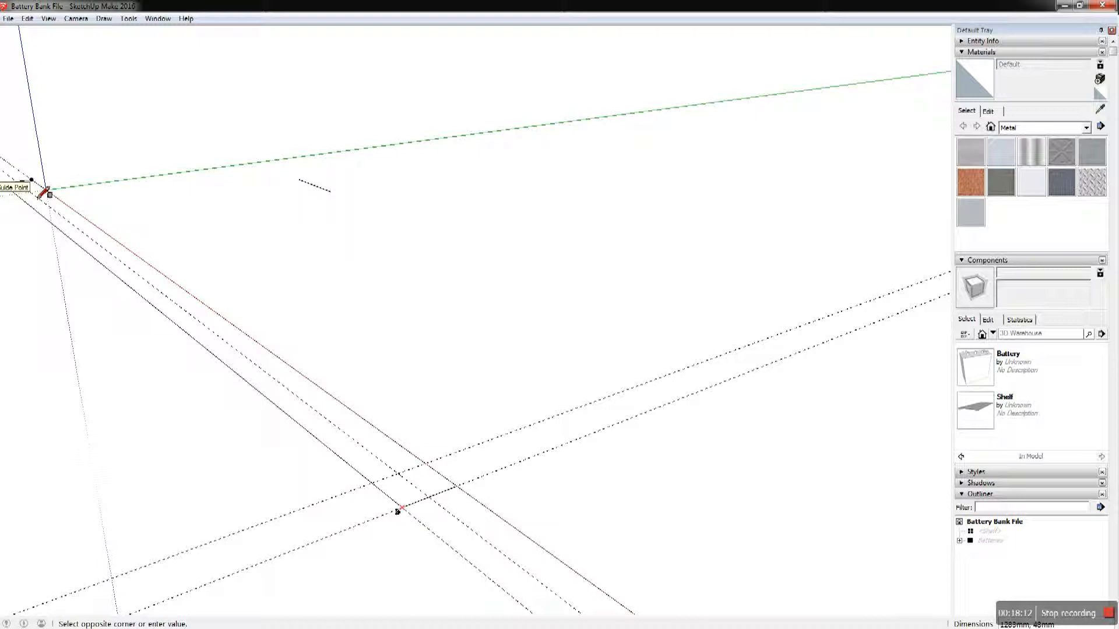
pyautogui.click(32, 180)
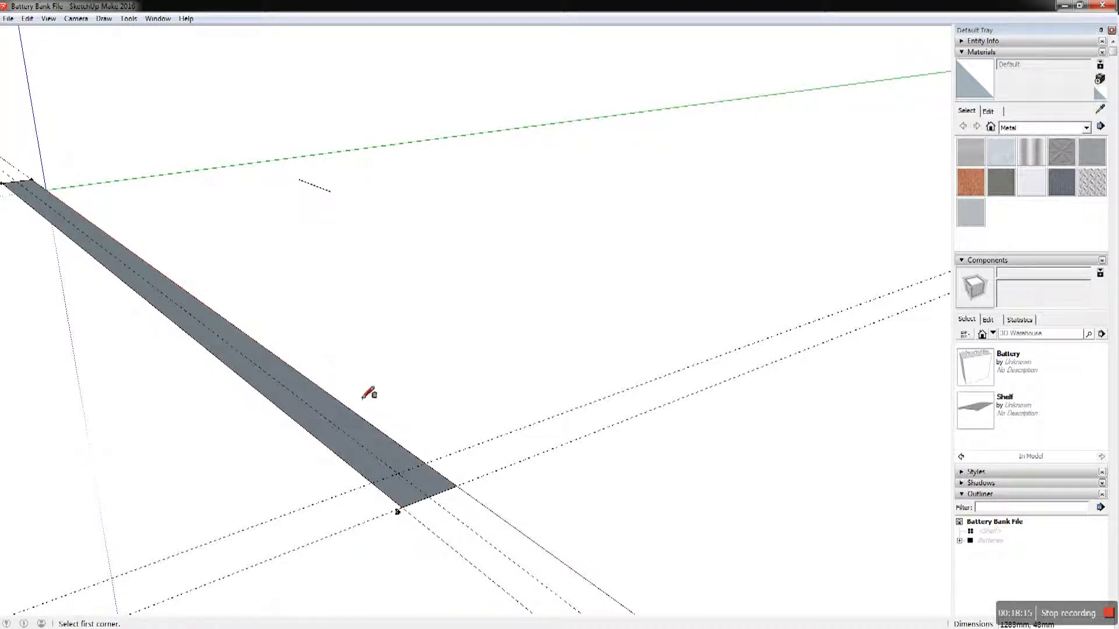
# Draw a bolt-hole circle of 4 mm radius where the lengthwise centre guide crosses the hole guide near the strip's front end
pyautogui.press('c')
pyautogui.click(395, 476)
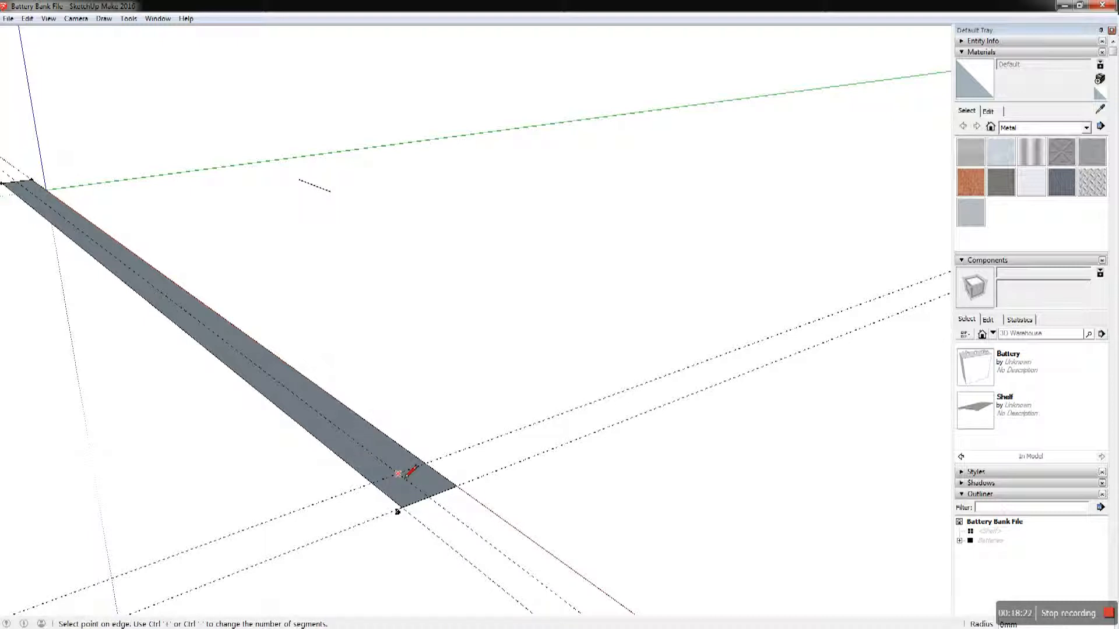
pyautogui.press('Return')
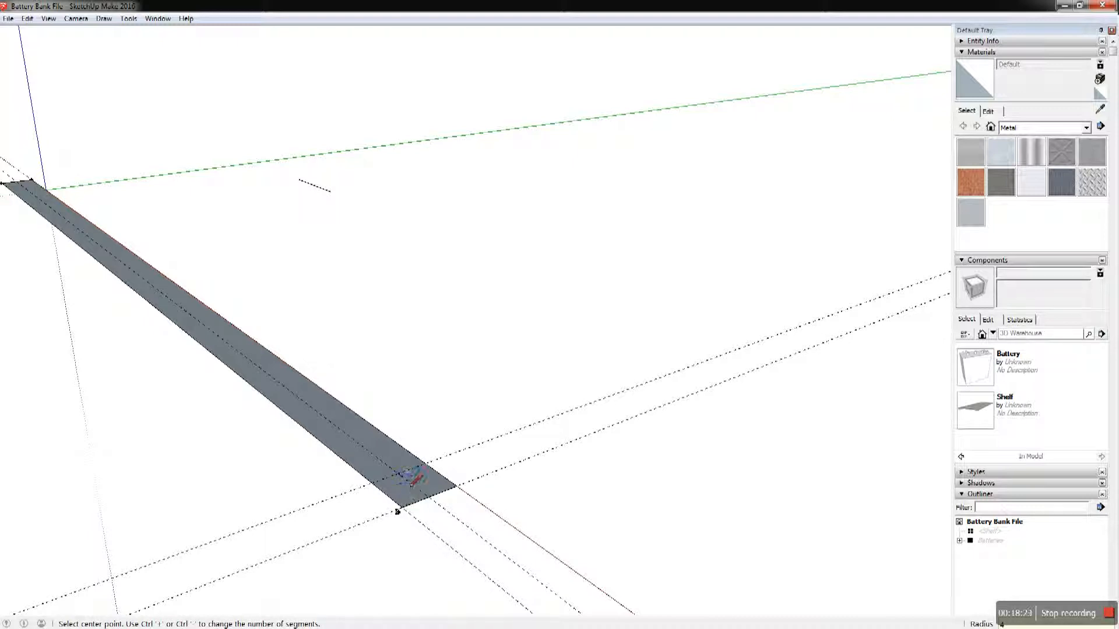
pyautogui.click(406, 482)
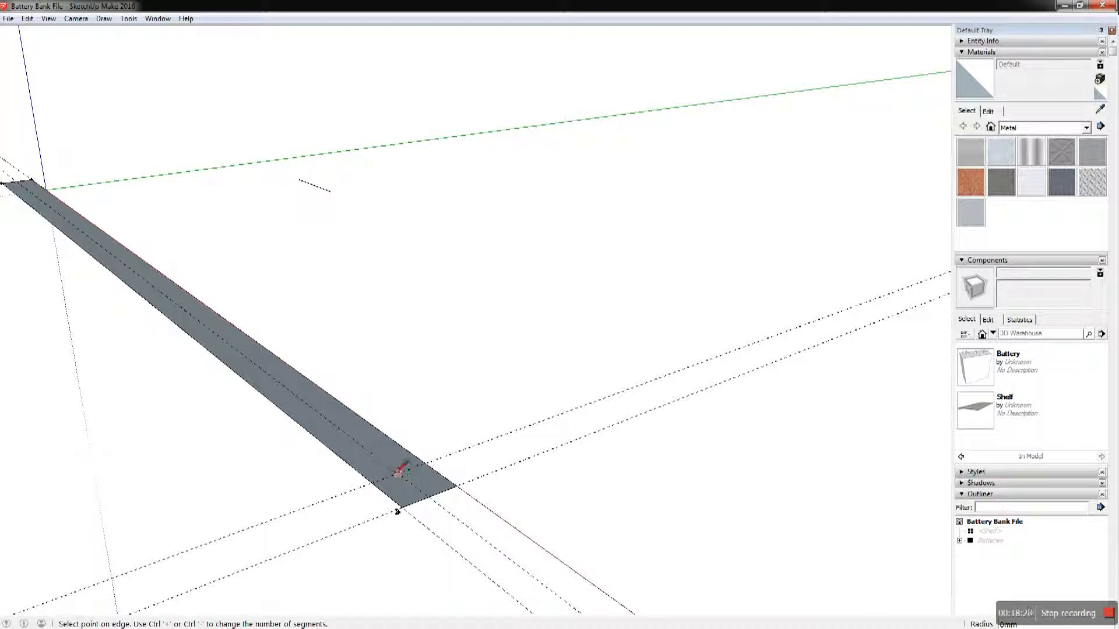
pyautogui.write('4')
pyautogui.press('Return')
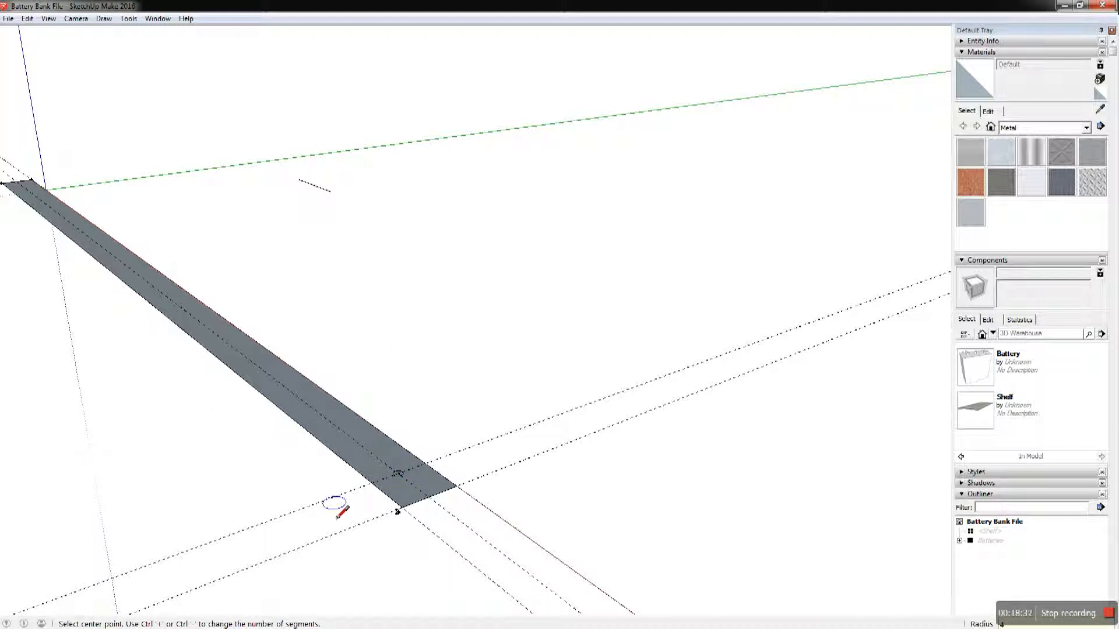
pyautogui.press('space')
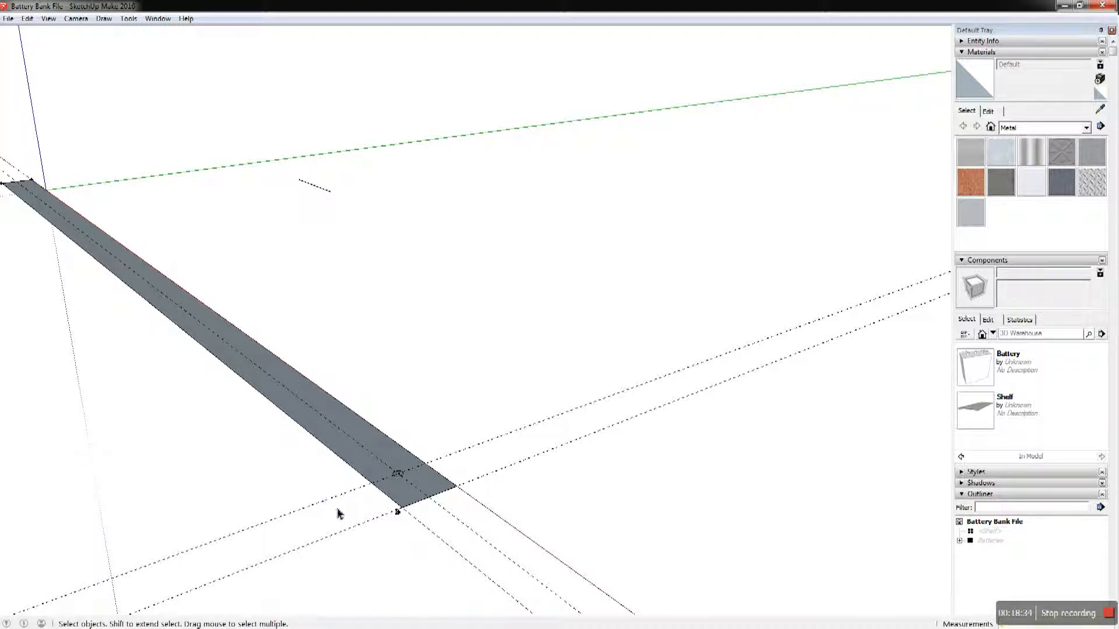
# Array the bolt-hole circle along the strip's lengthwise centre guide as four evenly spaced copies reaching the far end
pyautogui.press('m')
pyautogui.click(398, 474)
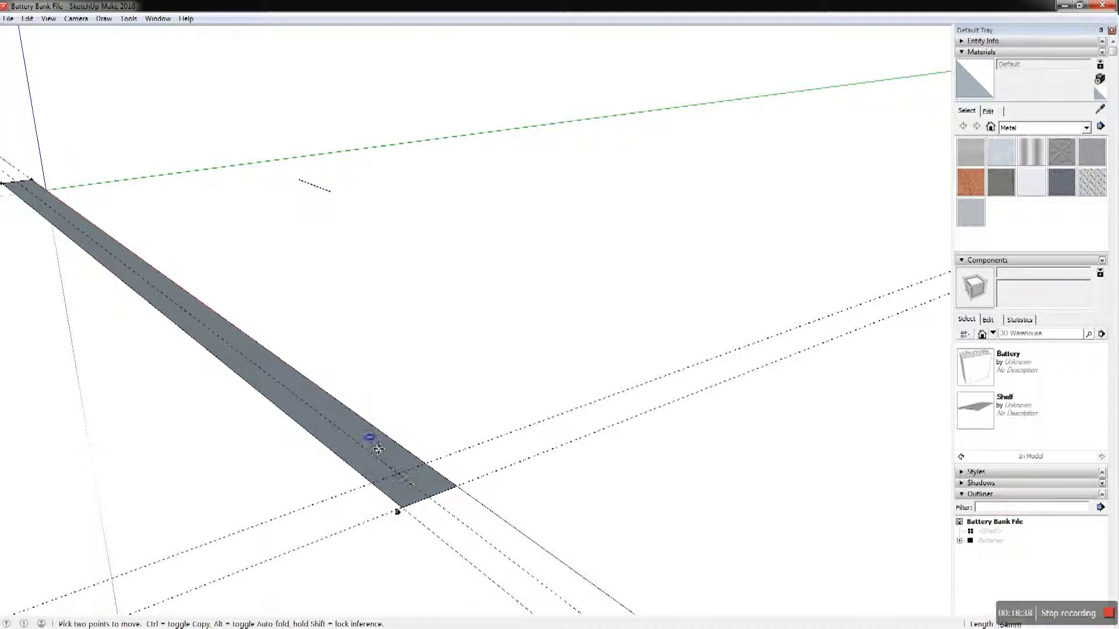
pyautogui.press('ctrl')
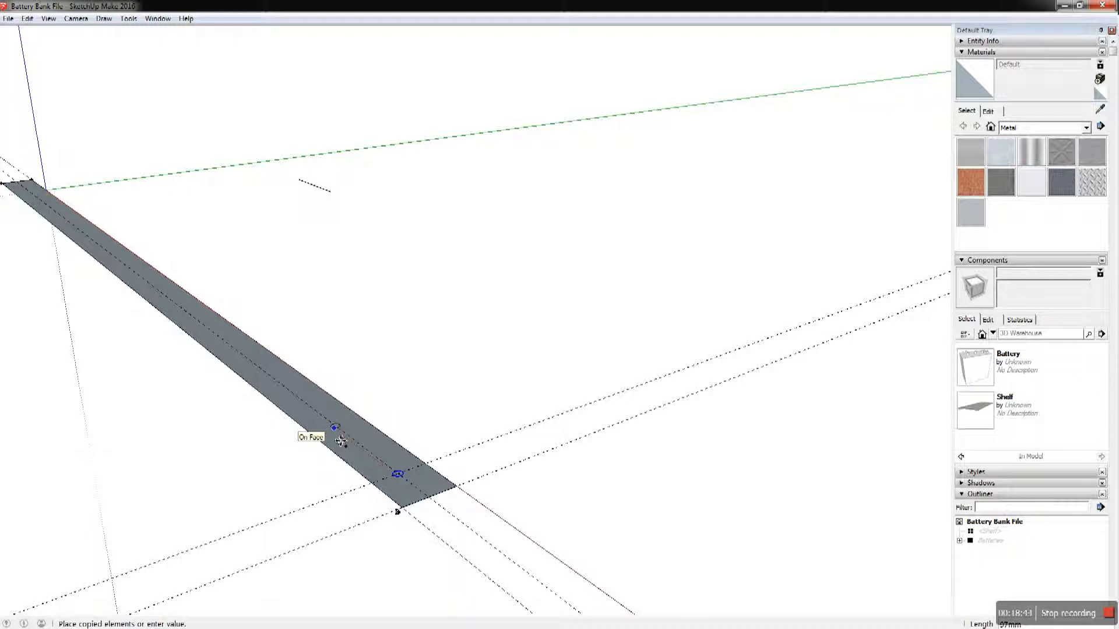
pyautogui.click(341, 441)
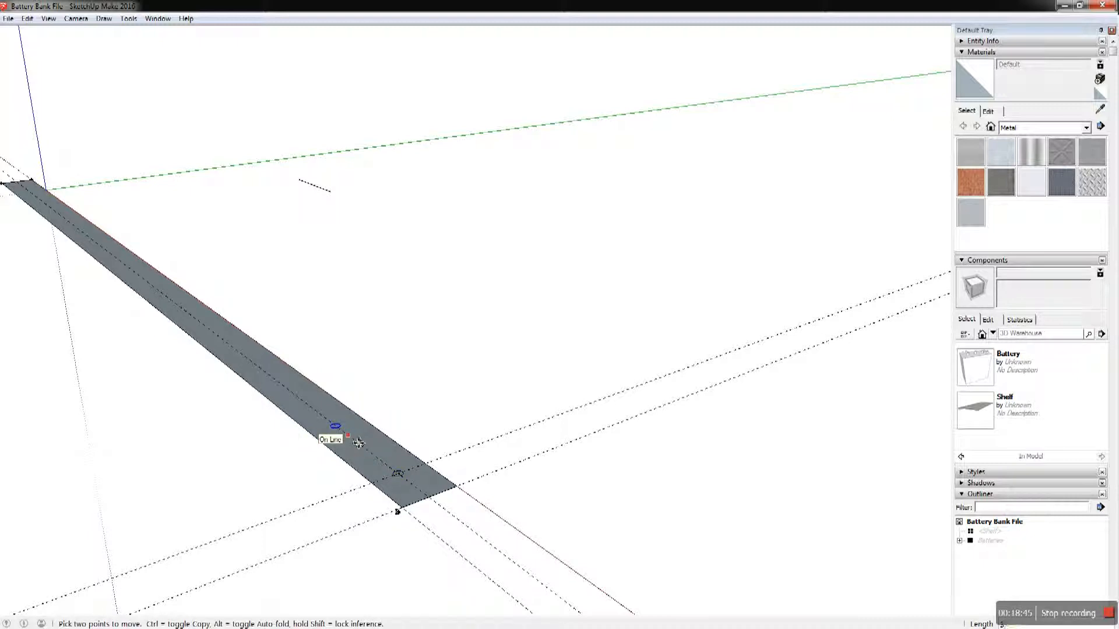
pyautogui.press('Return')
pyautogui.press('Return')
pyautogui.scroll(-2, 564, 445)
pyautogui.scroll(3, 564, 444)
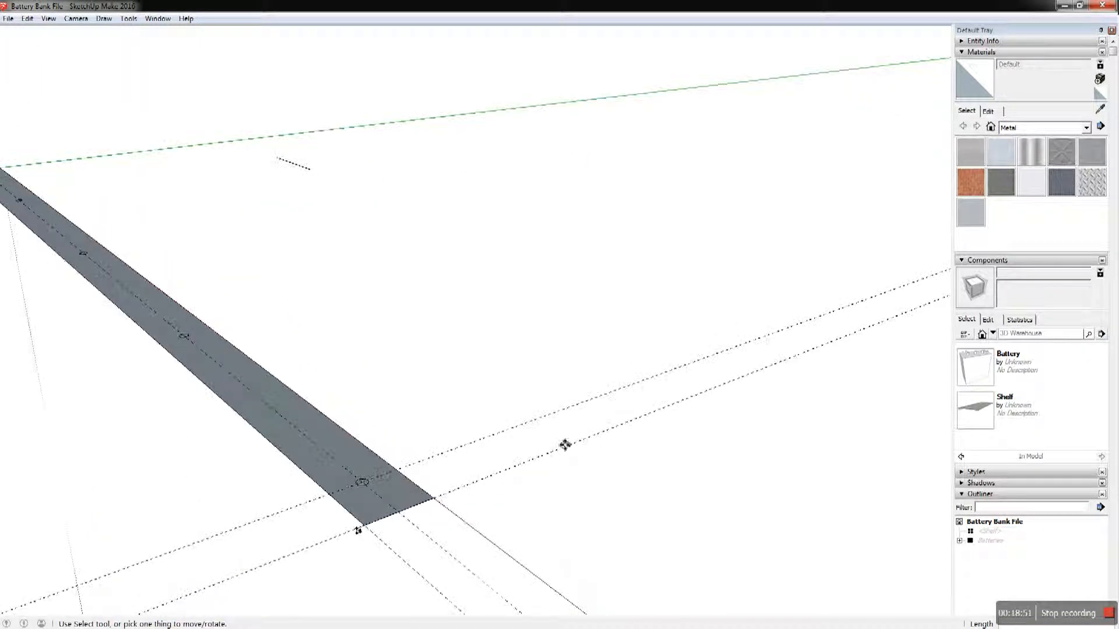
pyautogui.scroll(-1, 564, 444)
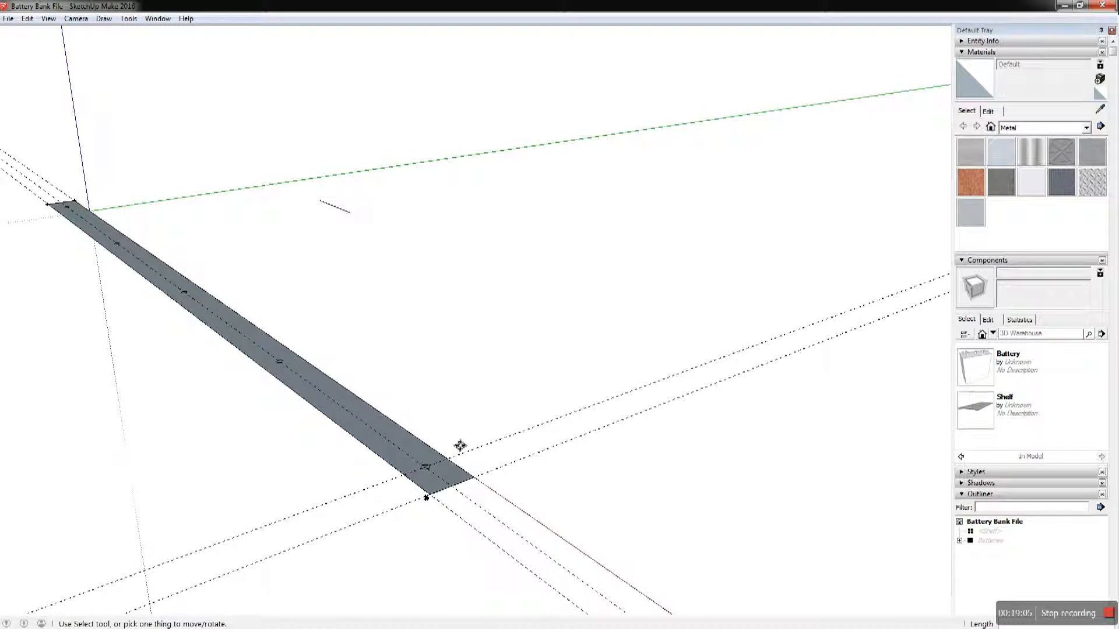
# Push/Pull the strip's face to give the strip a thickness of 2 mm
pyautogui.press('p')
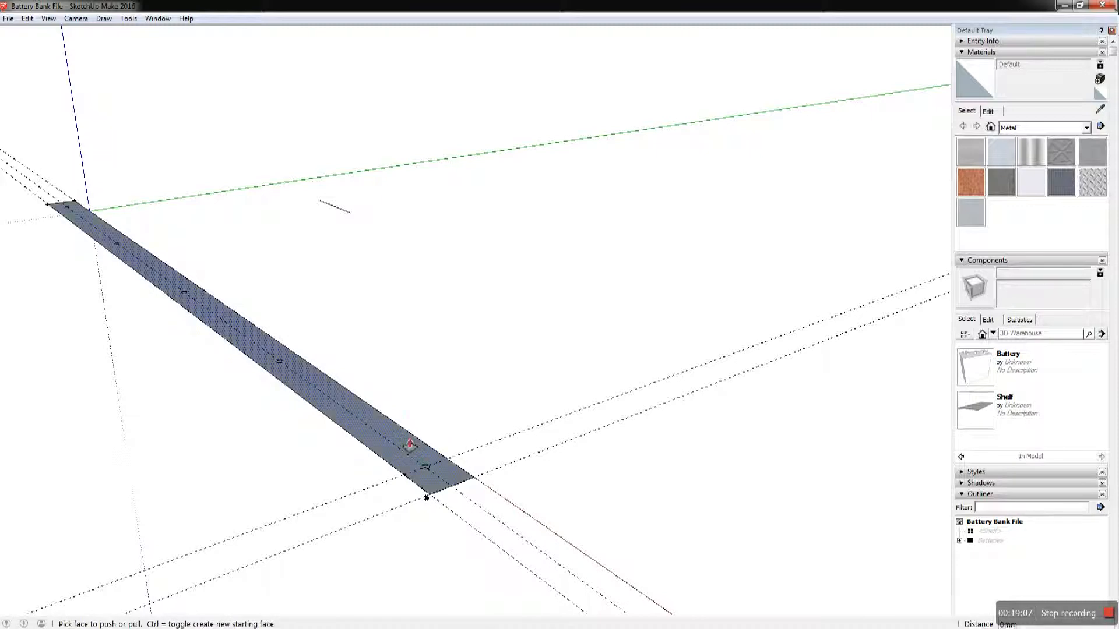
pyautogui.click(393, 436)
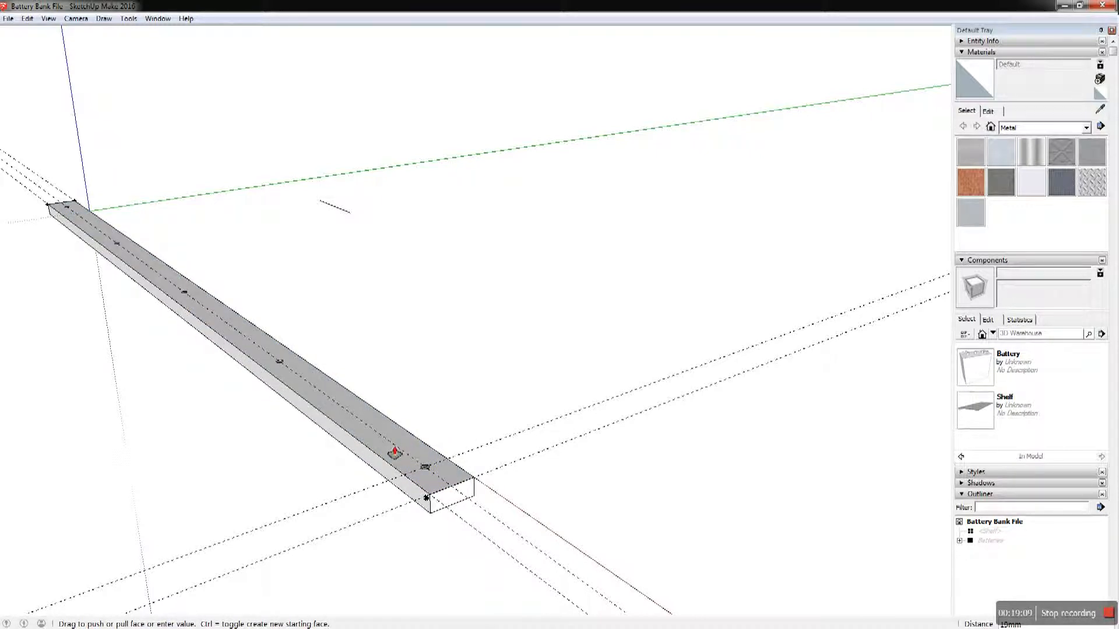
pyautogui.write('2')
pyautogui.press('Return')
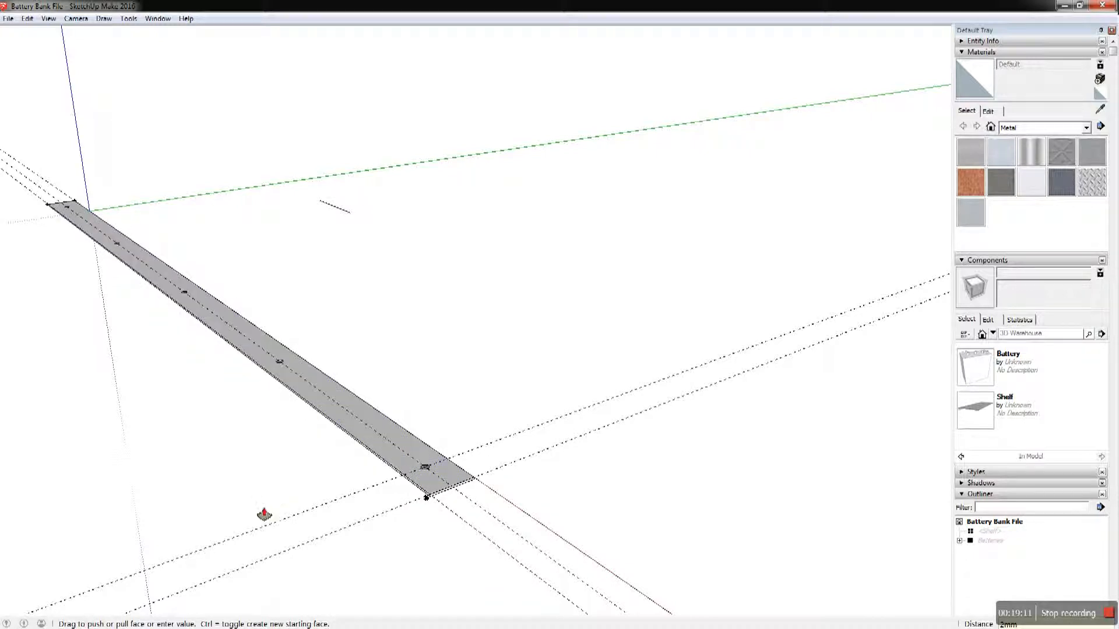
pyautogui.press('space')
# Delete the leftover circular faces inside the strip's bolt holes so that the holes pass through
pyautogui.scroll(5, 440, 483)
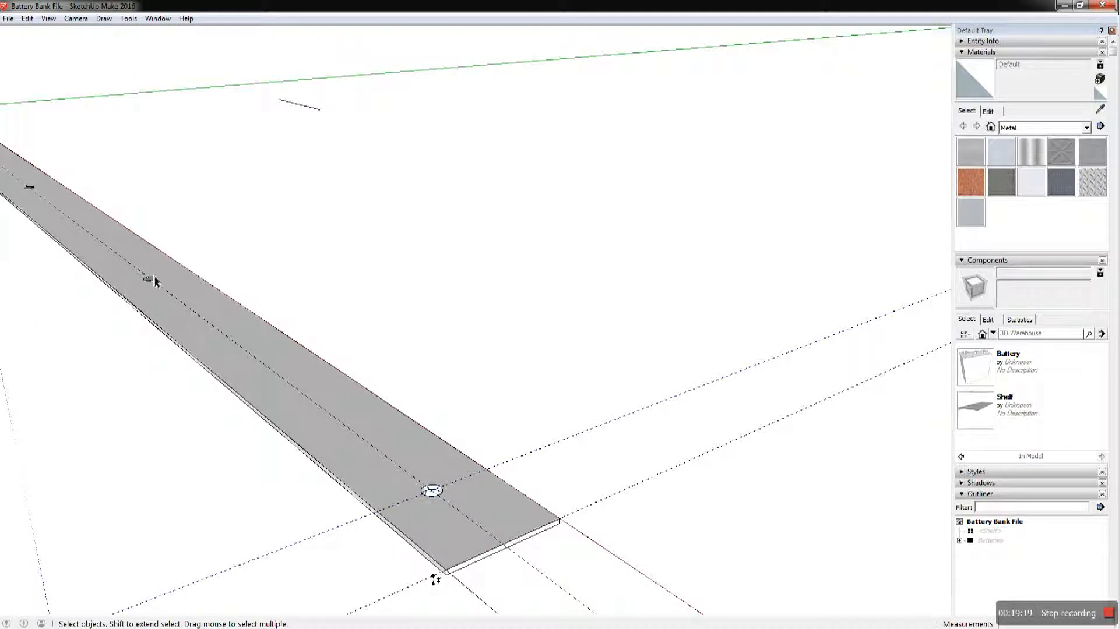
pyautogui.scroll(5, 152, 280)
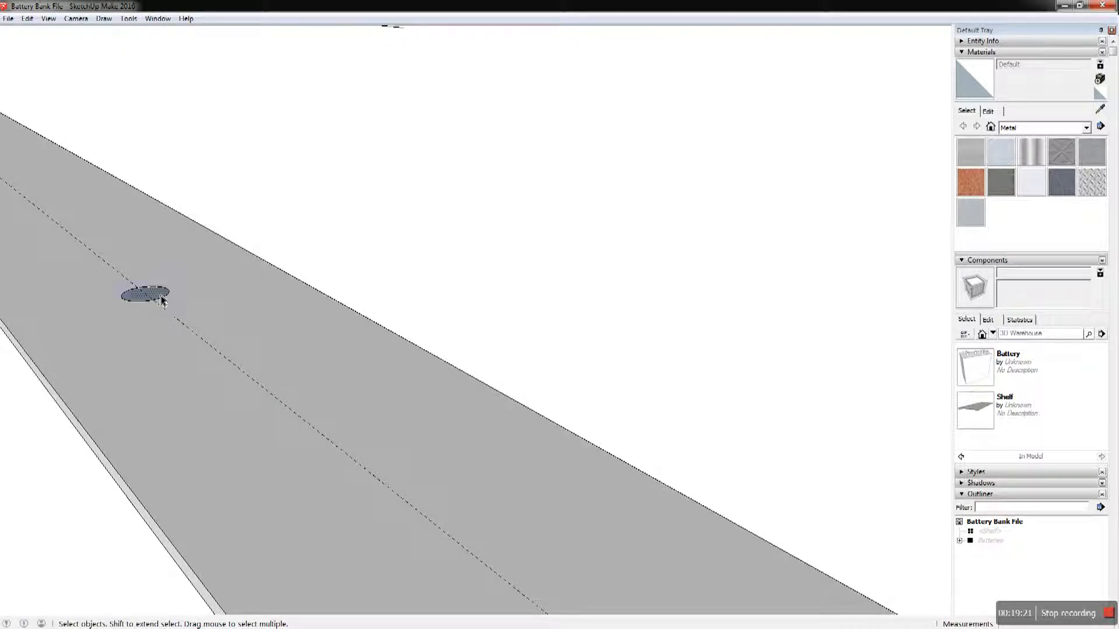
pyautogui.scroll(-8, 723, 422)
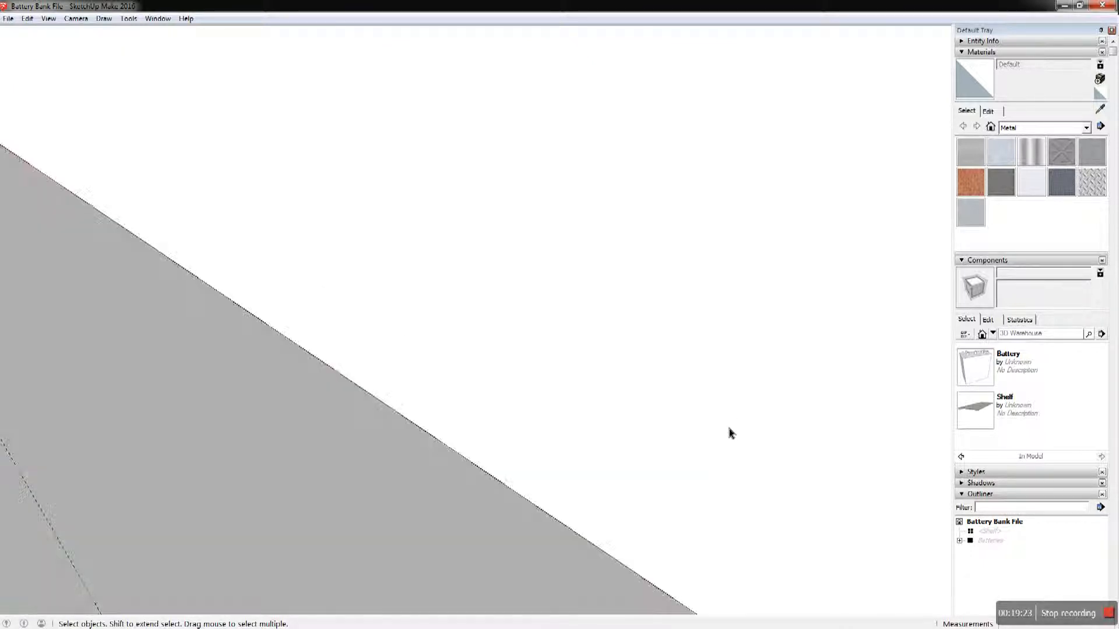
pyautogui.scroll(6, 298, 258)
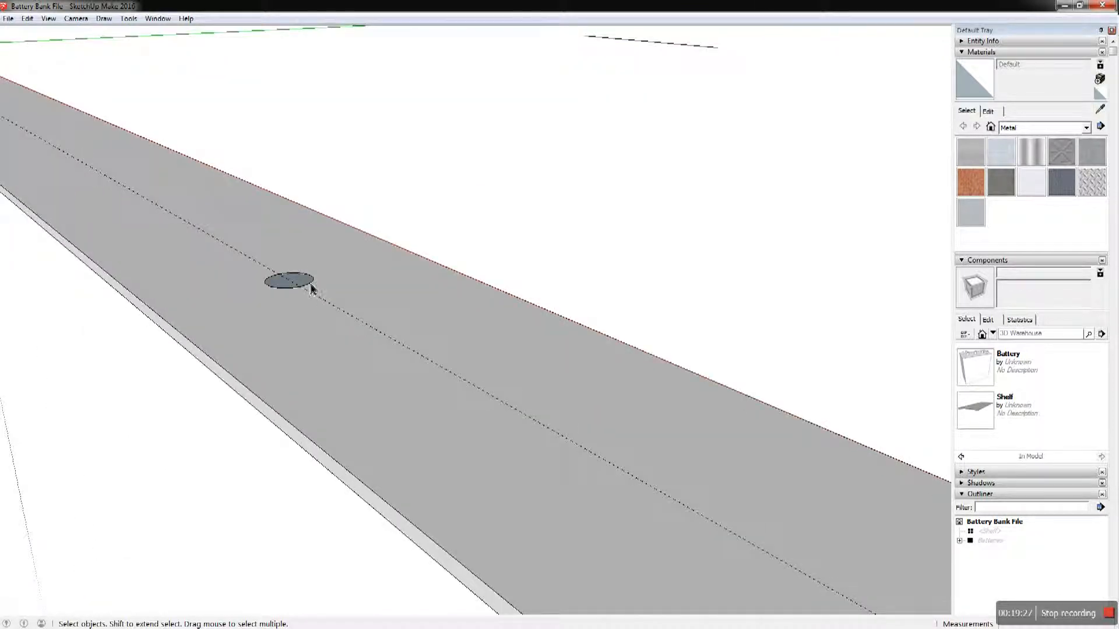
pyautogui.click(312, 287)
pyautogui.press('Delete')
pyautogui.scroll(2, 782, 373)
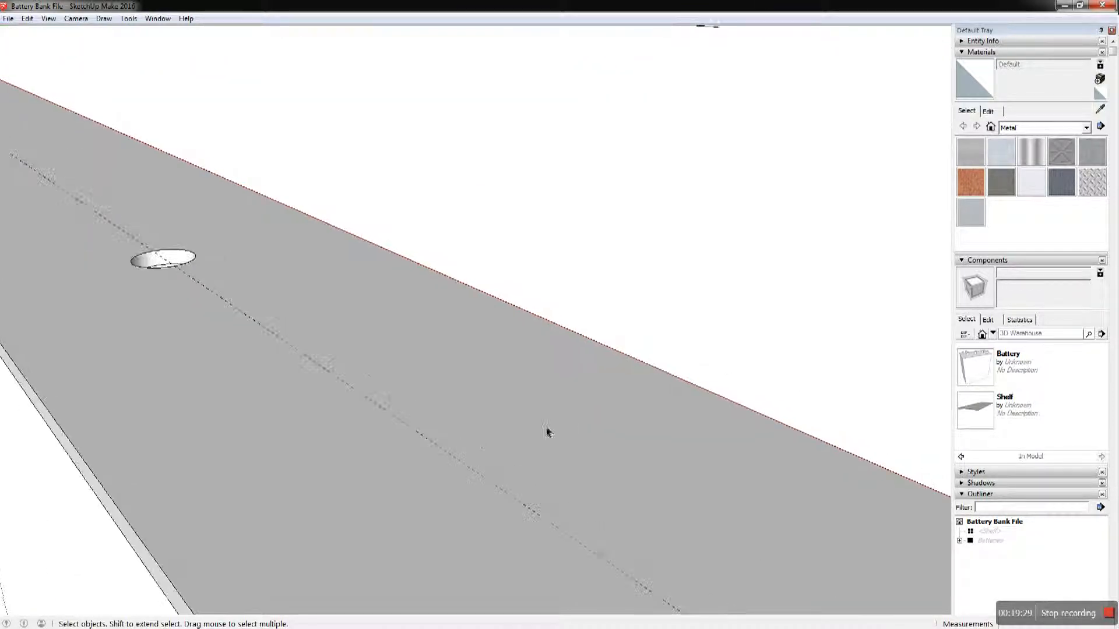
pyautogui.scroll(-4, 544, 430)
pyautogui.scroll(-4, 483, 416)
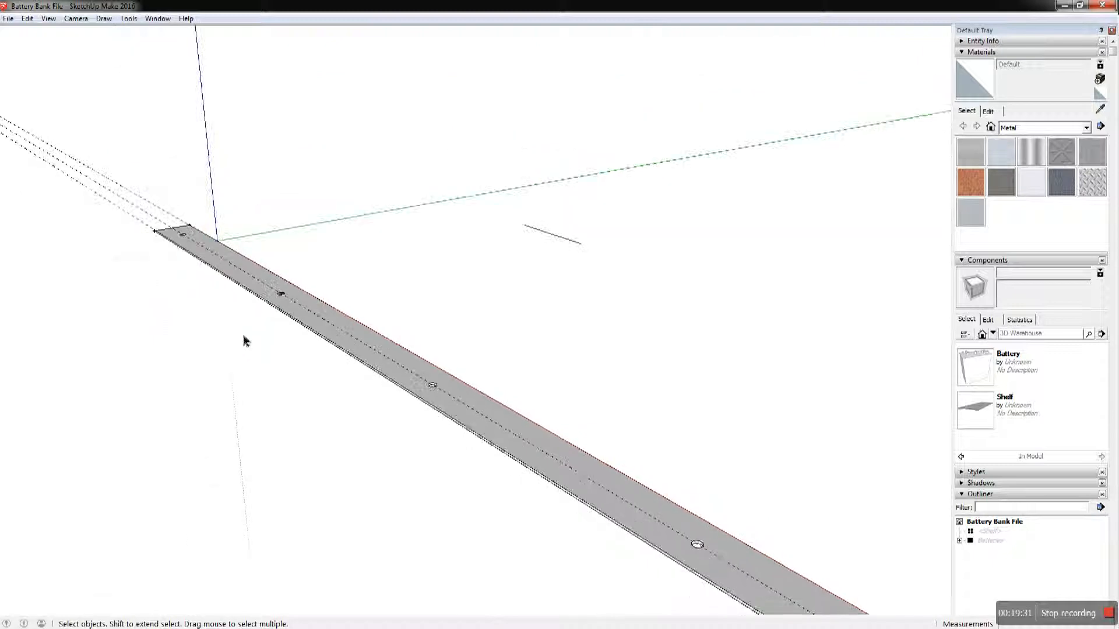
pyautogui.scroll(1, 190, 253)
pyautogui.scroll(2, 189, 253)
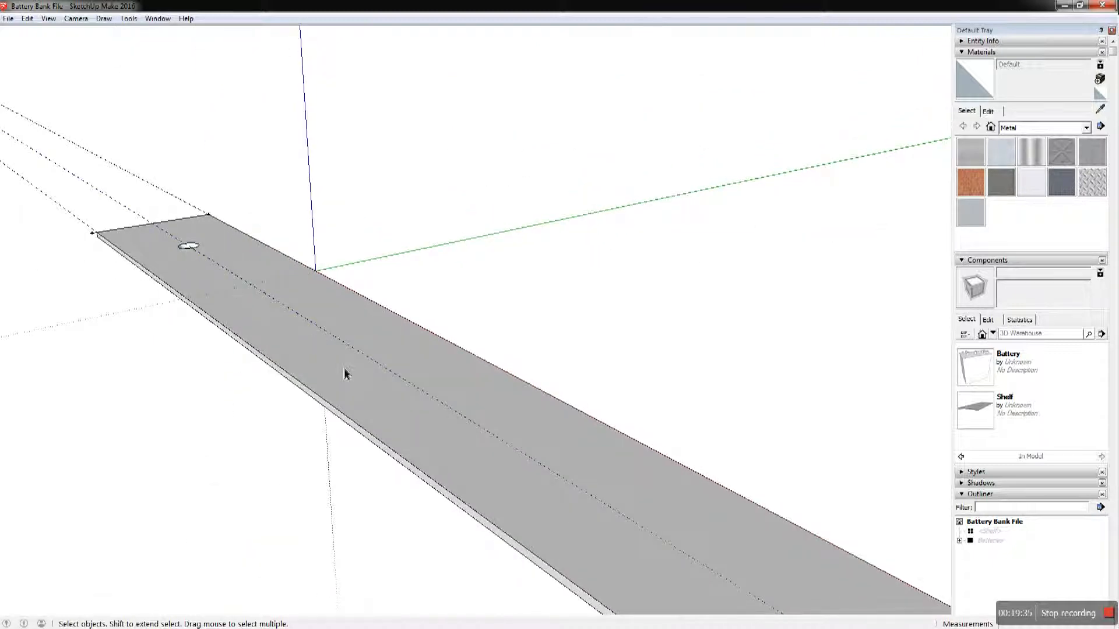
pyautogui.scroll(-3, 344, 375)
pyautogui.press('Delete')
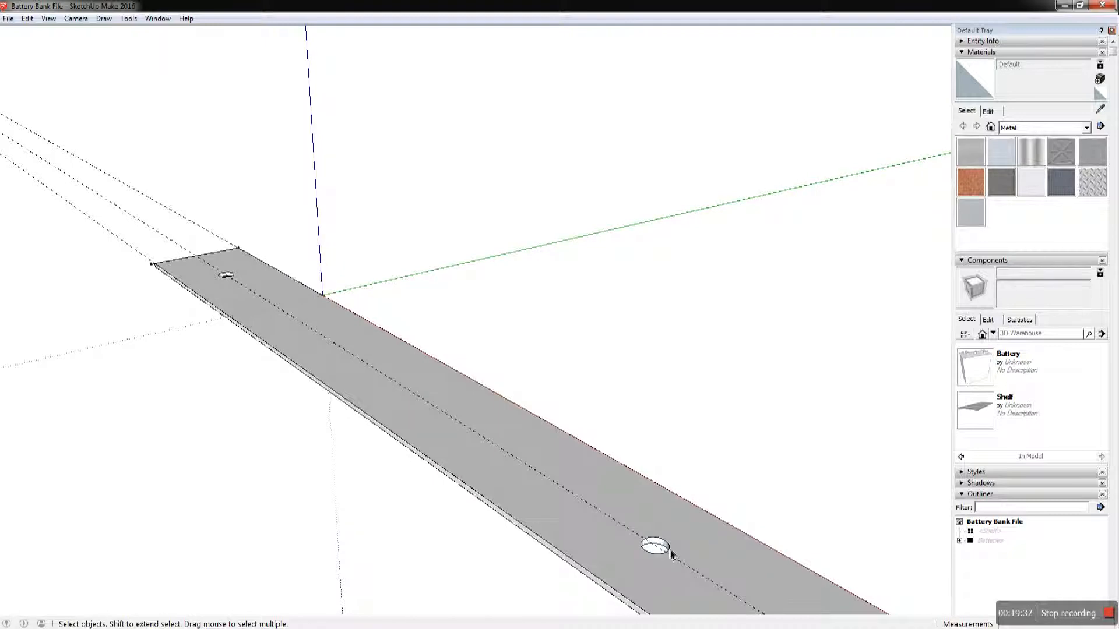
pyautogui.scroll(-1, 704, 498)
pyautogui.scroll(1, 350, 397)
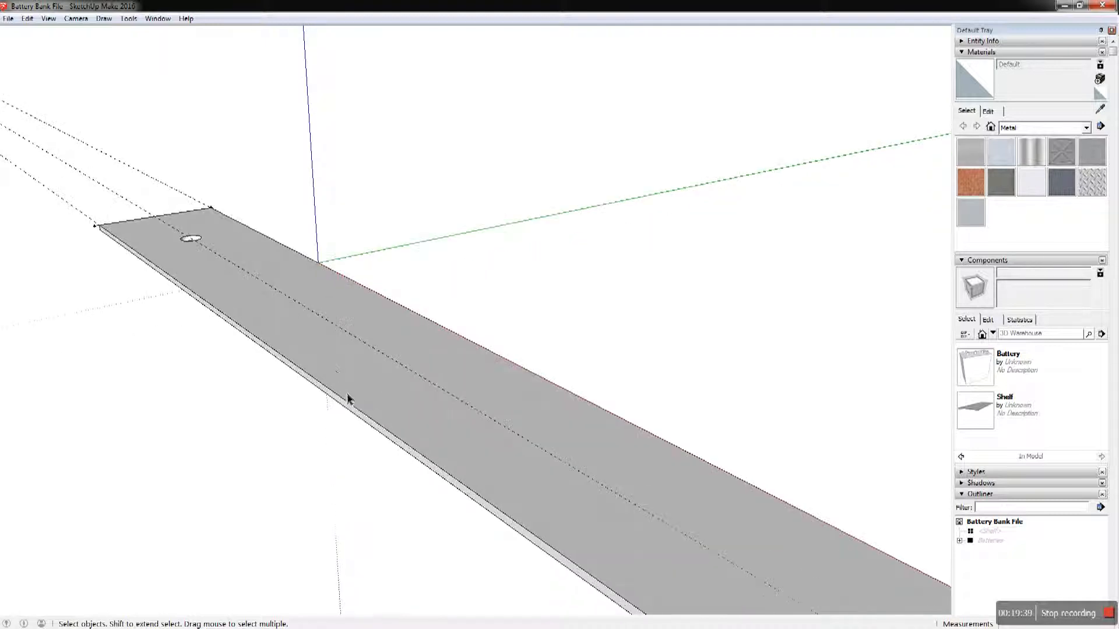
# Add a 3 mm guide outward from the strip's upper front corner and a 3 mm guide straight down from its outer end
pyautogui.scroll(-5, 349, 396)
pyautogui.scroll(-2, 350, 398)
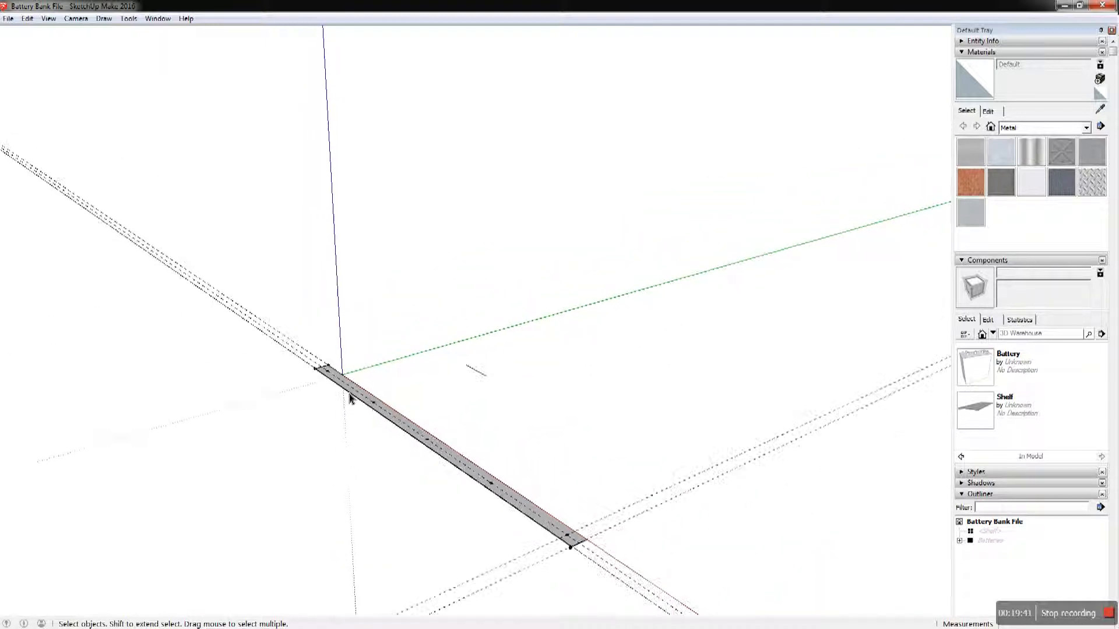
pyautogui.moveTo(350, 399); pyautogui.dragTo(516, 434, button='middle')
pyautogui.click(503, 405)
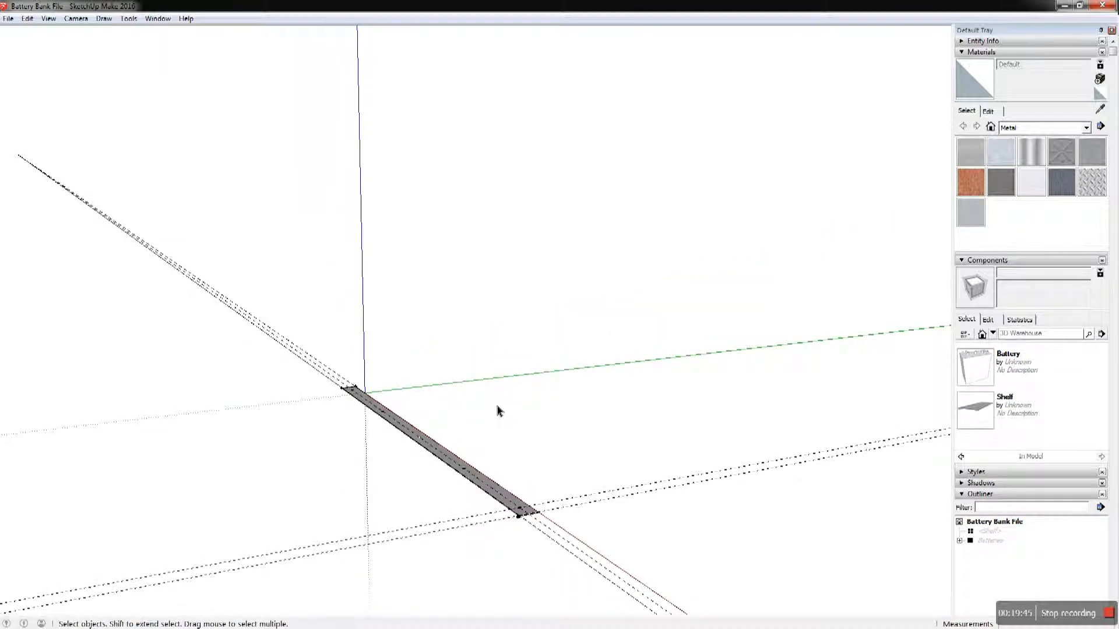
pyautogui.moveTo(410, 452); pyautogui.dragTo(319, 450, button='middle')
pyautogui.scroll(6, 452, 500)
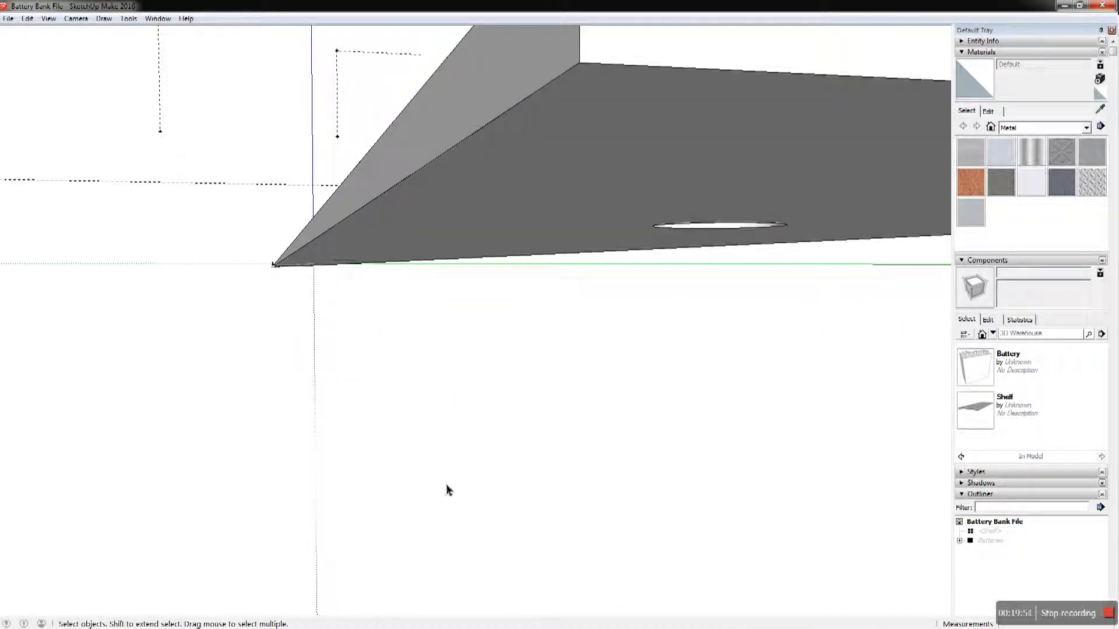
pyautogui.scroll(-5, 431, 480)
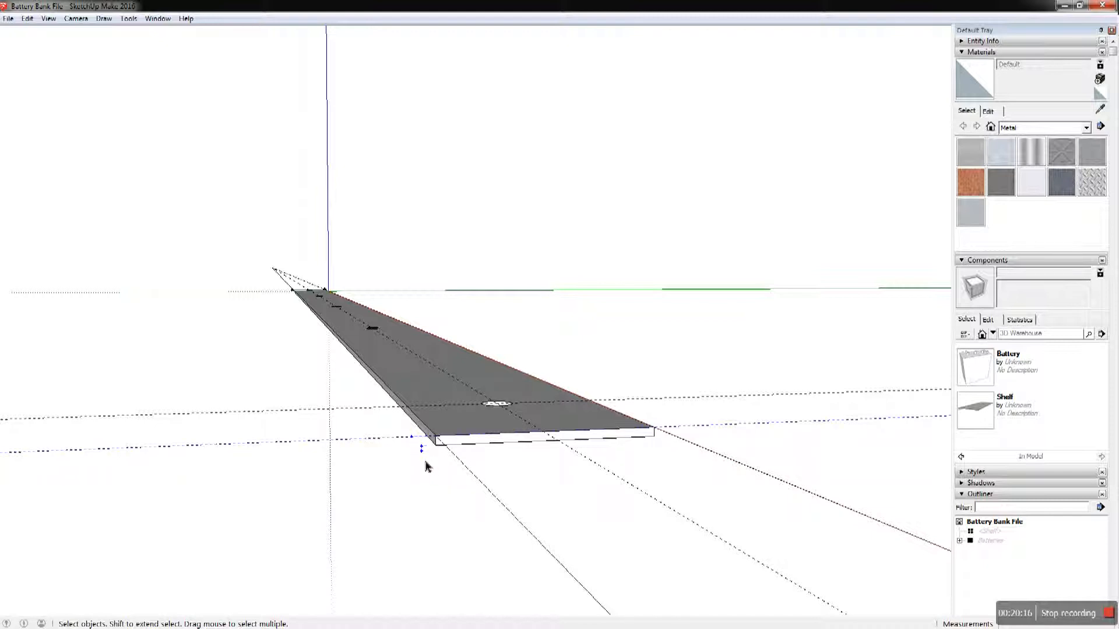
pyautogui.scroll(5, 425, 457)
pyautogui.scroll(-4, 420, 447)
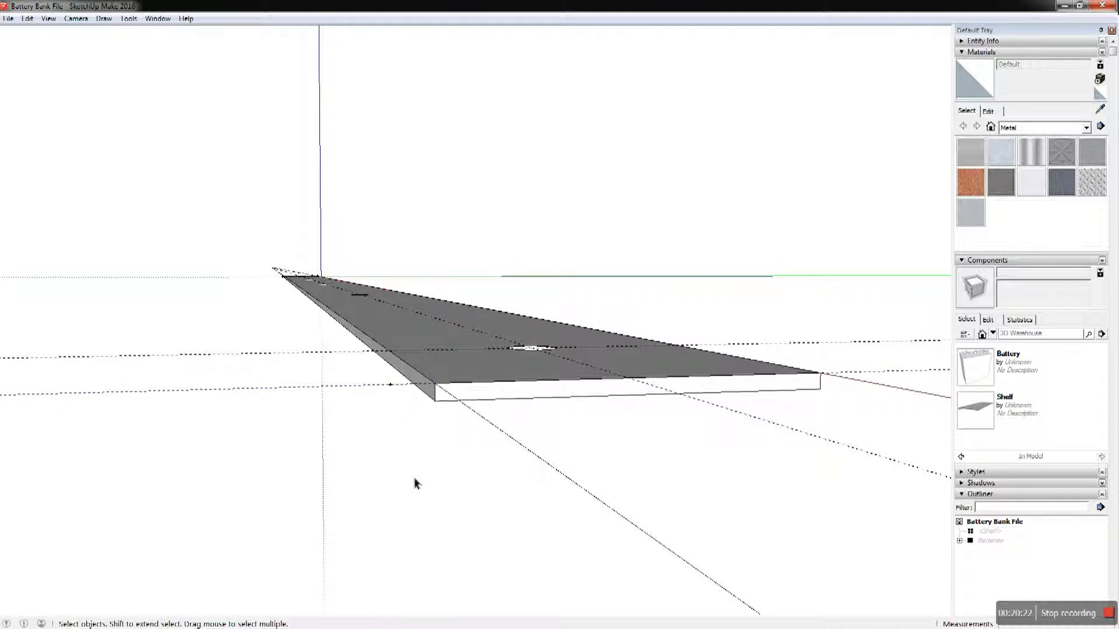
pyautogui.press('t')
pyautogui.click(446, 396)
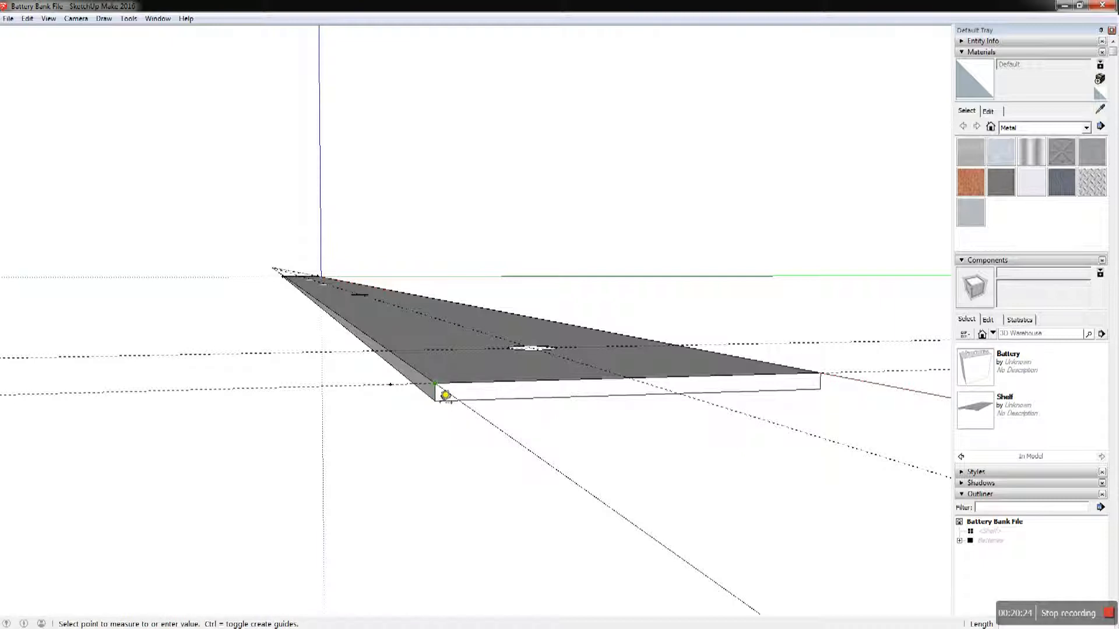
pyautogui.click(418, 392)
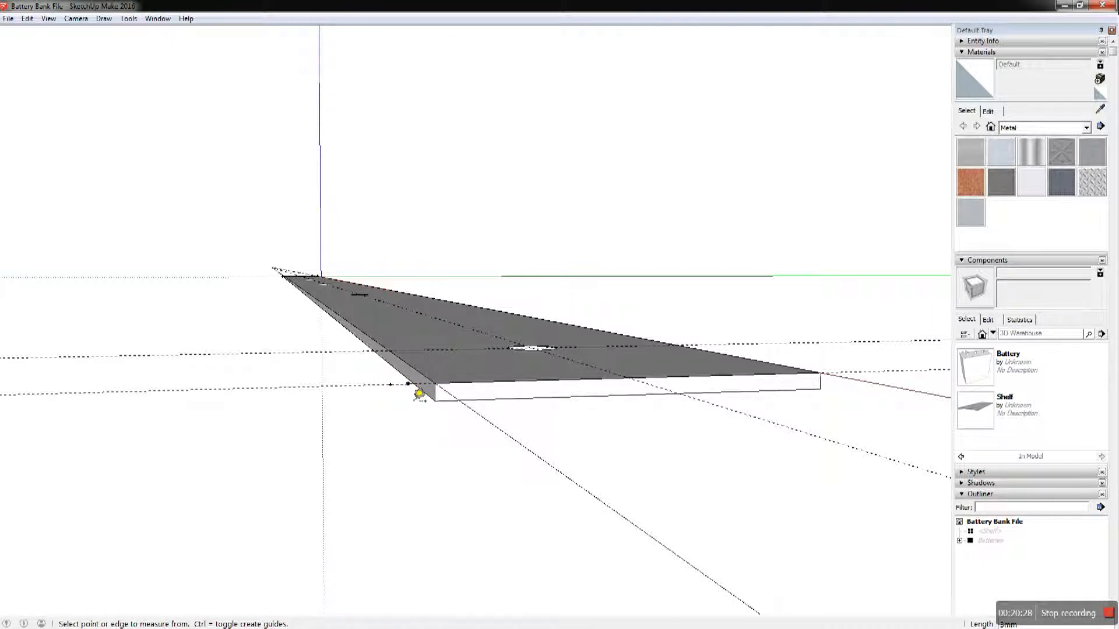
pyautogui.click(419, 396)
pyautogui.click(419, 419)
# Add a 1 mm guide outward from the strip's lower front corner and a vertical guide down from its outer end
pyautogui.click(439, 411)
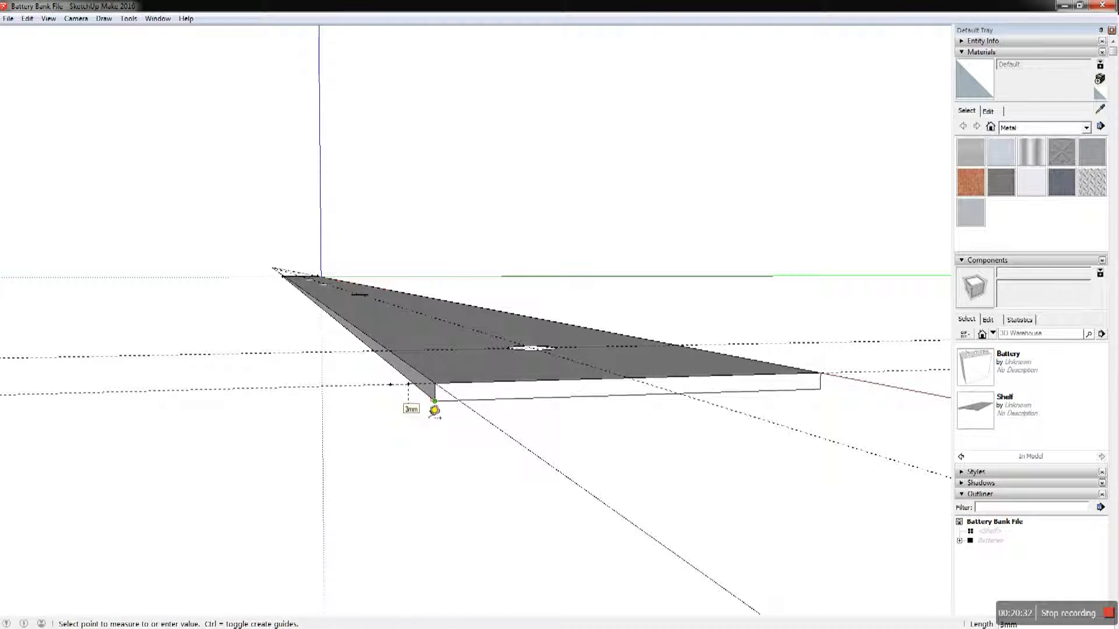
pyautogui.moveTo(434, 409); pyautogui.dragTo(435, 410, button='middle')
pyautogui.scroll(-2, 435, 411)
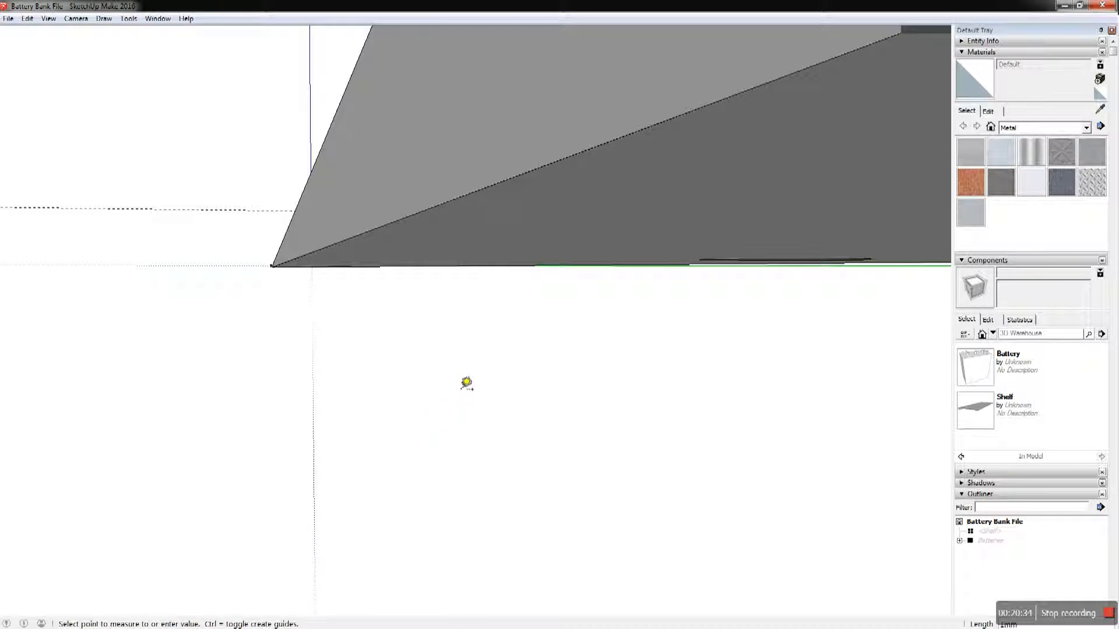
pyautogui.scroll(-3, 464, 384)
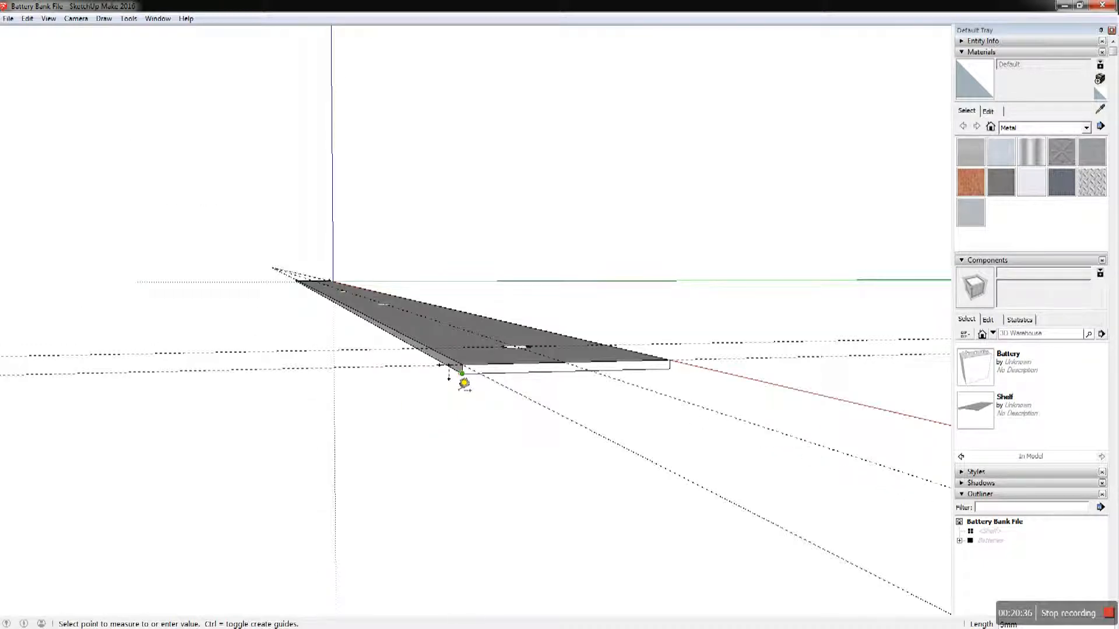
pyautogui.scroll(3, 464, 384)
pyautogui.write('1')
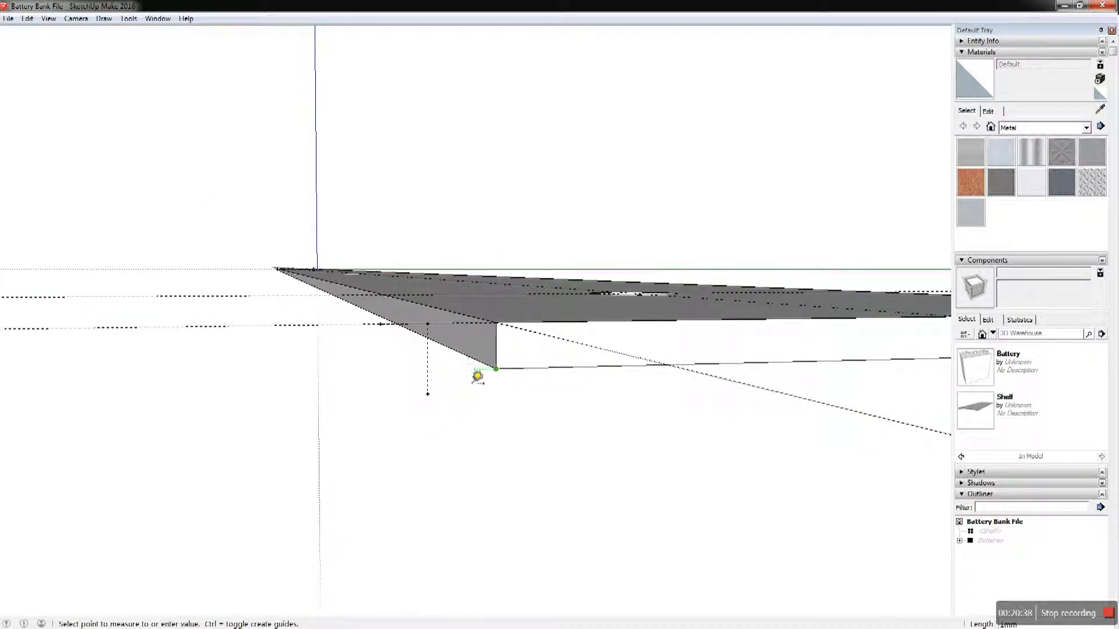
pyautogui.press('Return')
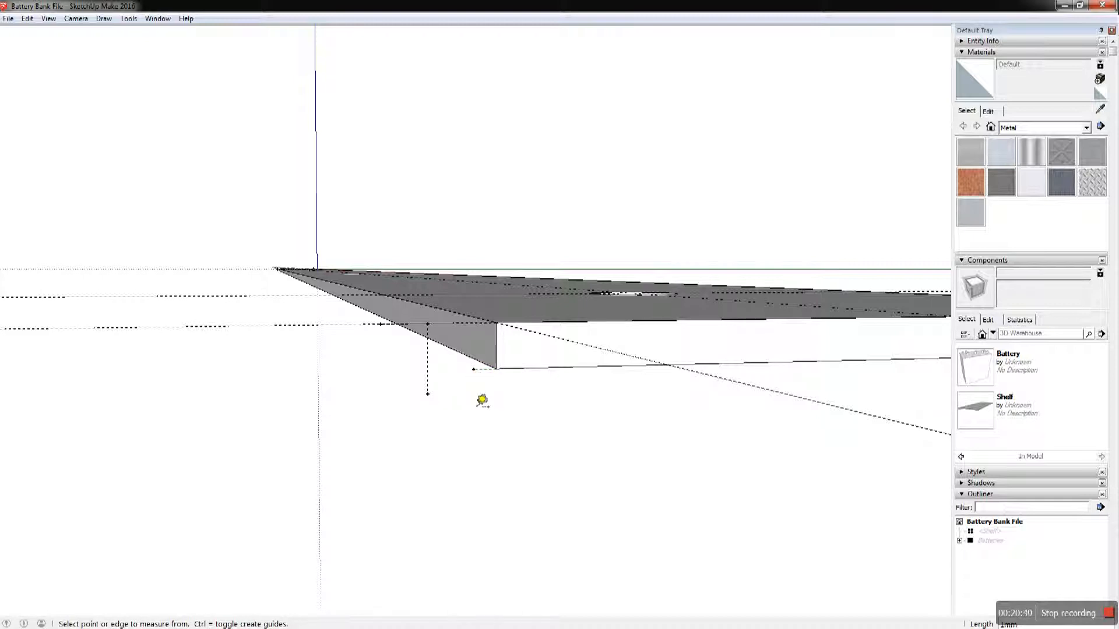
pyautogui.click(473, 370)
pyautogui.click(482, 399)
pyautogui.press('s')
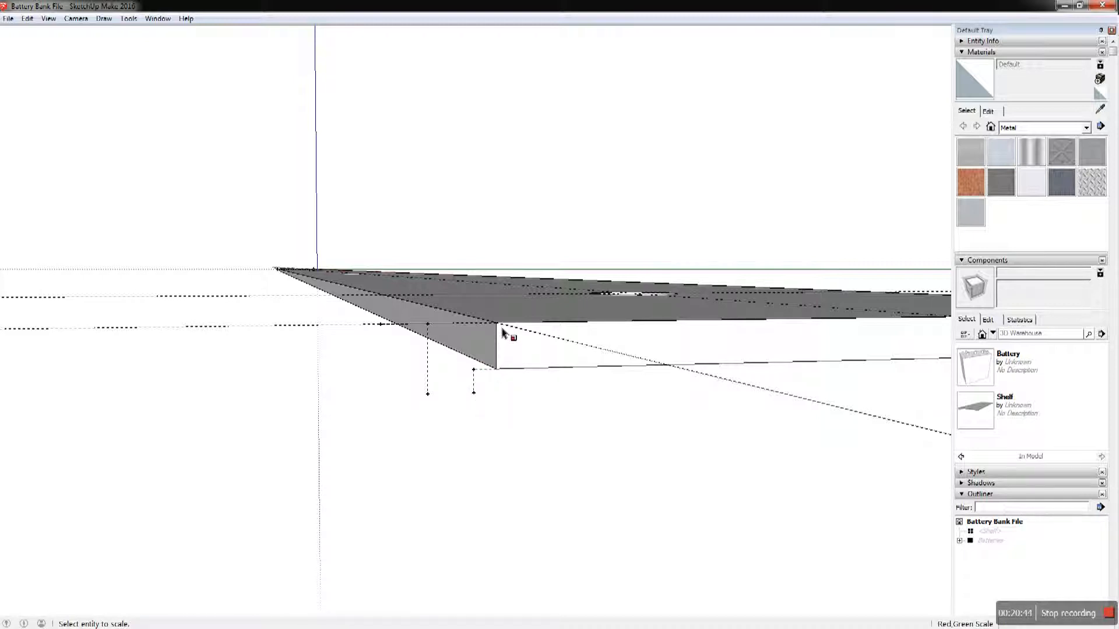
# Draw the bend's outer and inner arcs from the strip's upper and lower front corners to the ends of their vertical guides
pyautogui.press('a')
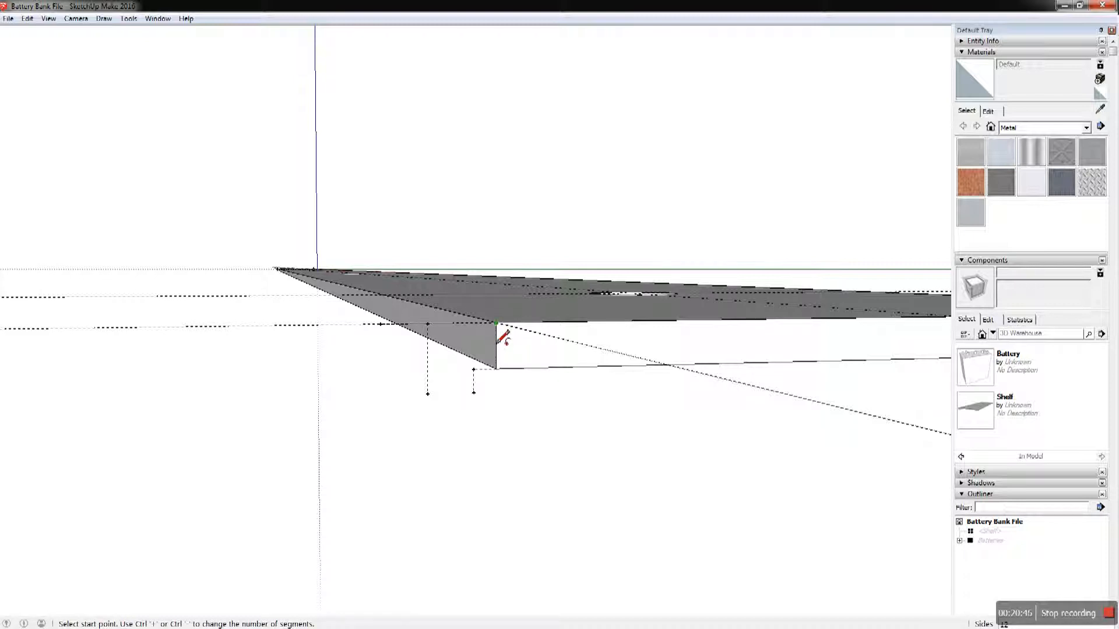
pyautogui.click(496, 323)
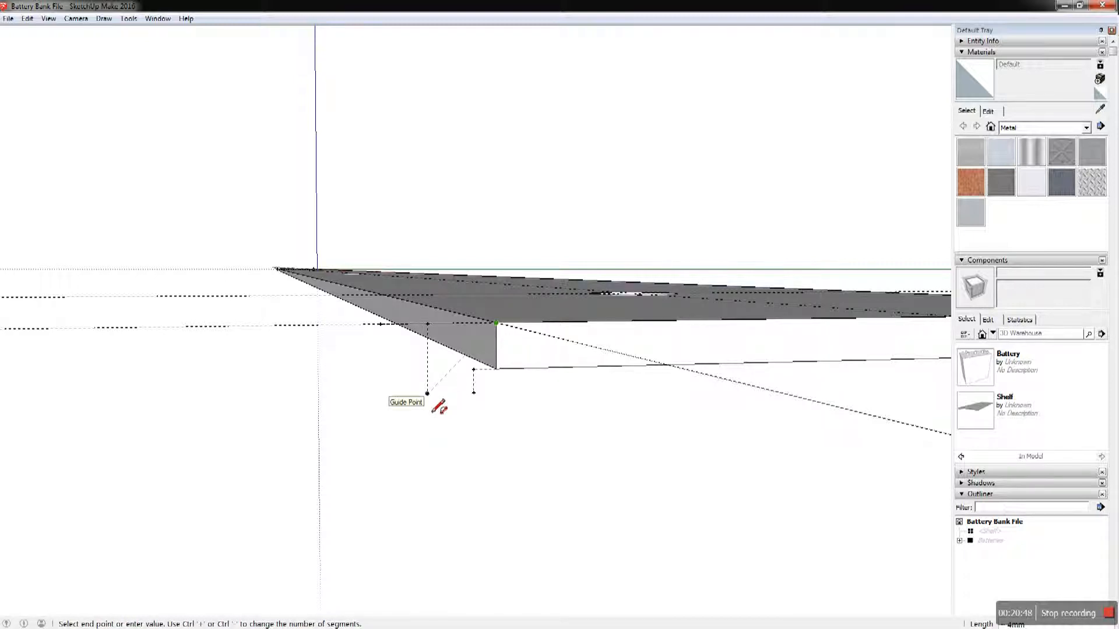
pyautogui.click(433, 411)
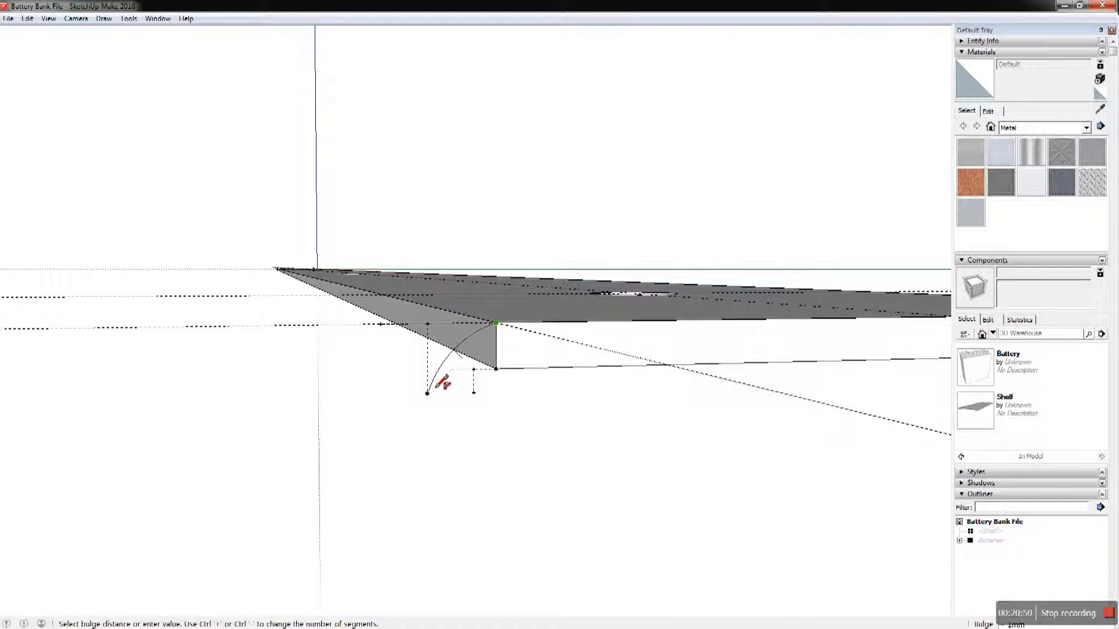
pyautogui.click(431, 377)
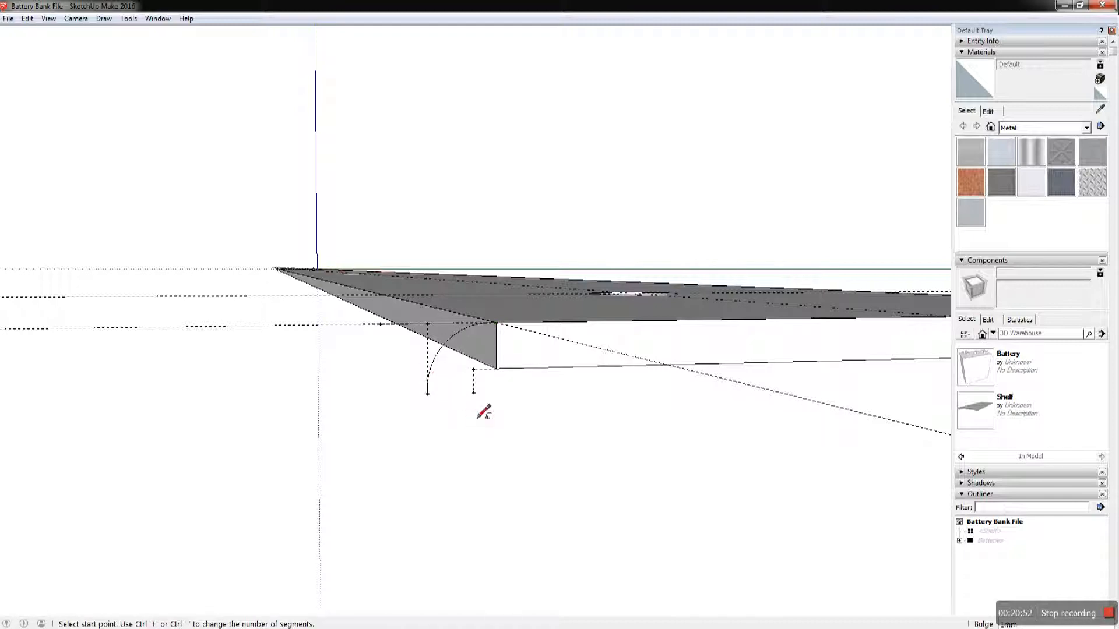
pyautogui.click(496, 386)
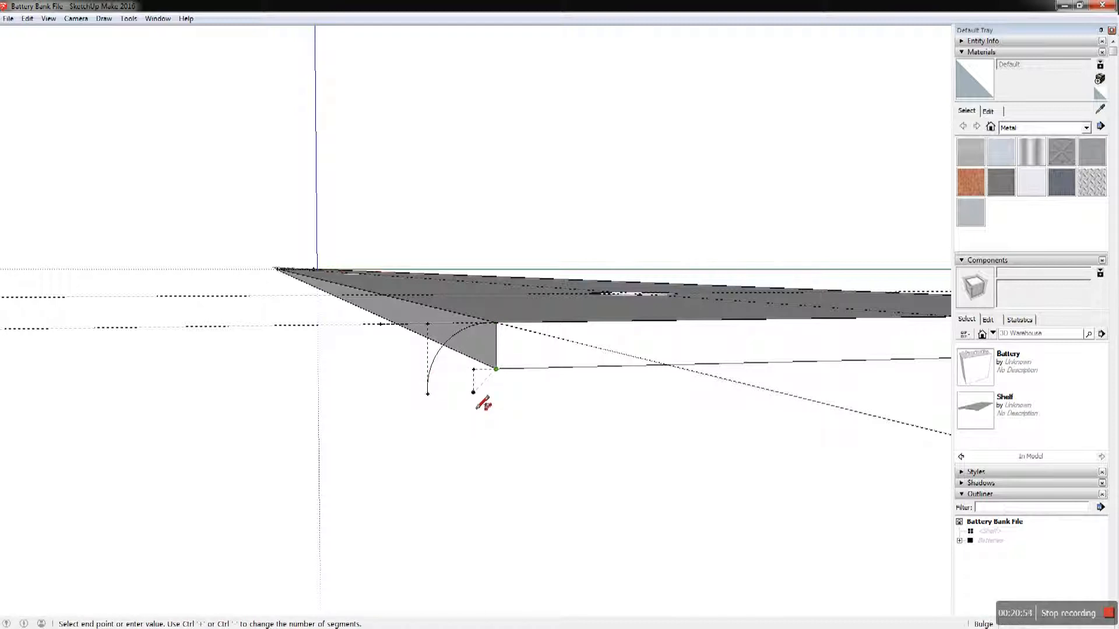
pyautogui.click(474, 392)
pyautogui.click(478, 387)
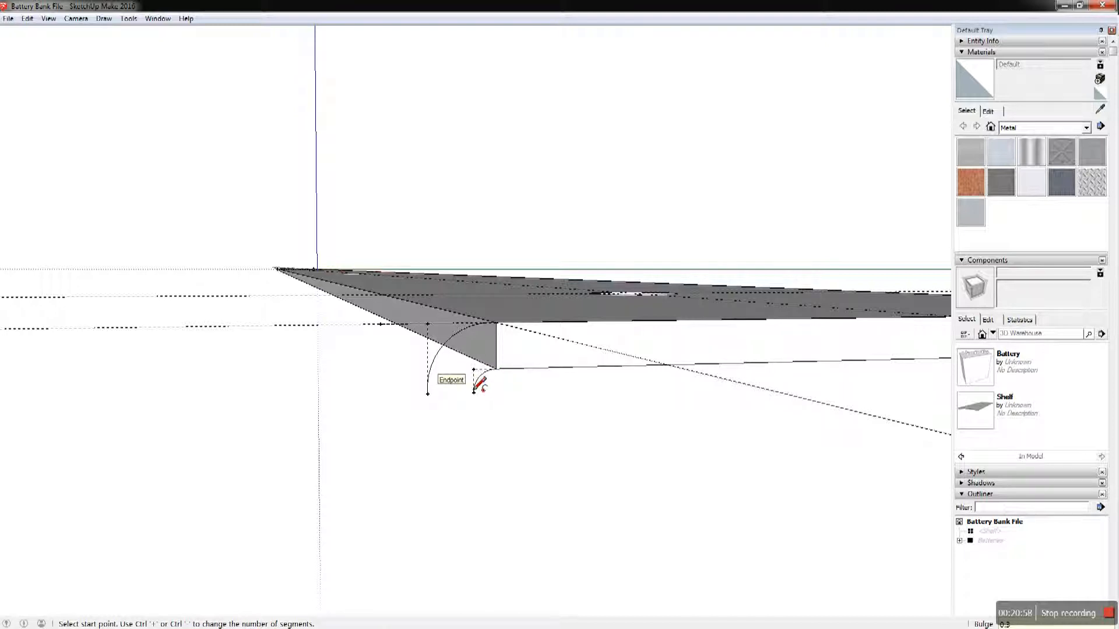
# Close the bend profile with a line between the two strip corners and a line joining the arcs' lower ends
pyautogui.click(497, 324)
pyautogui.click(497, 370)
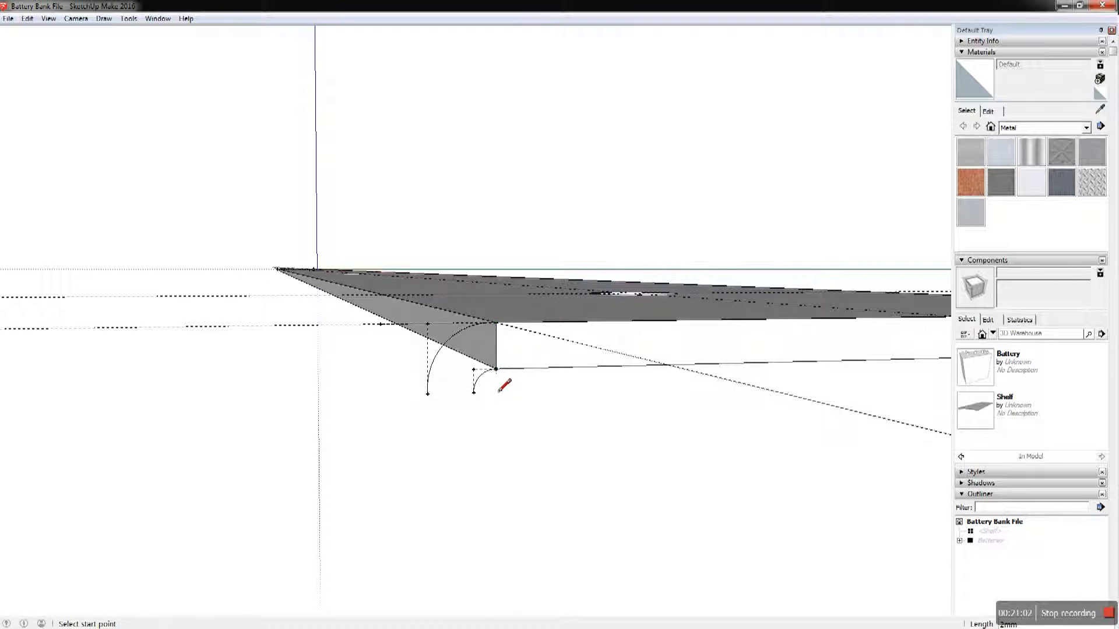
pyautogui.click(427, 393)
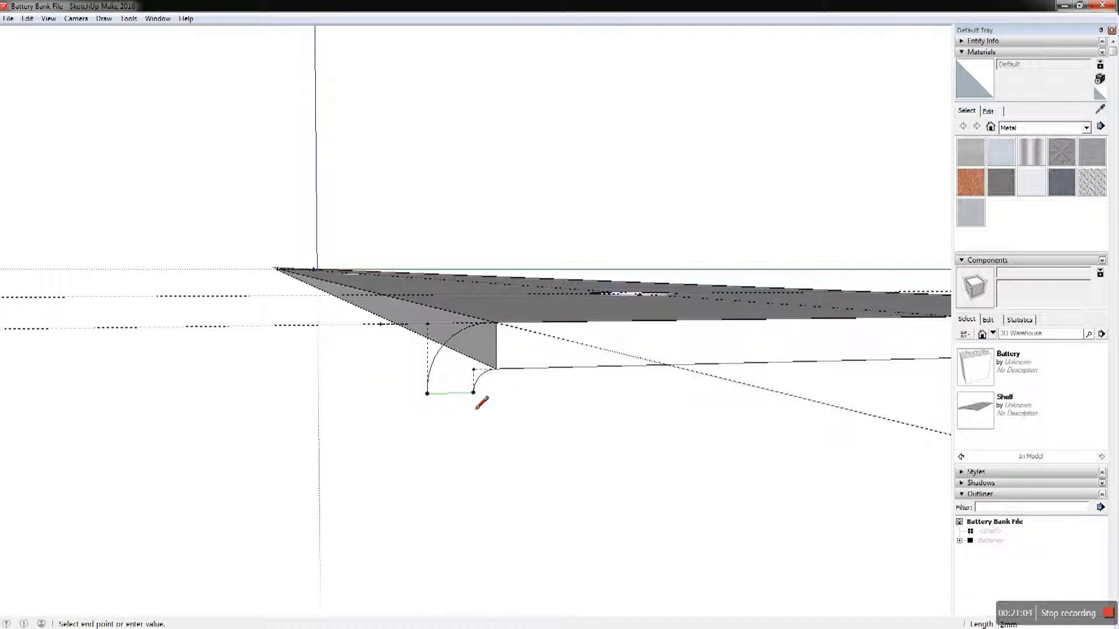
pyautogui.click(473, 393)
# Push/Pull the closed bend profile 1283 mm along the strip's long edge
pyautogui.press('p')
pyautogui.click(480, 367)
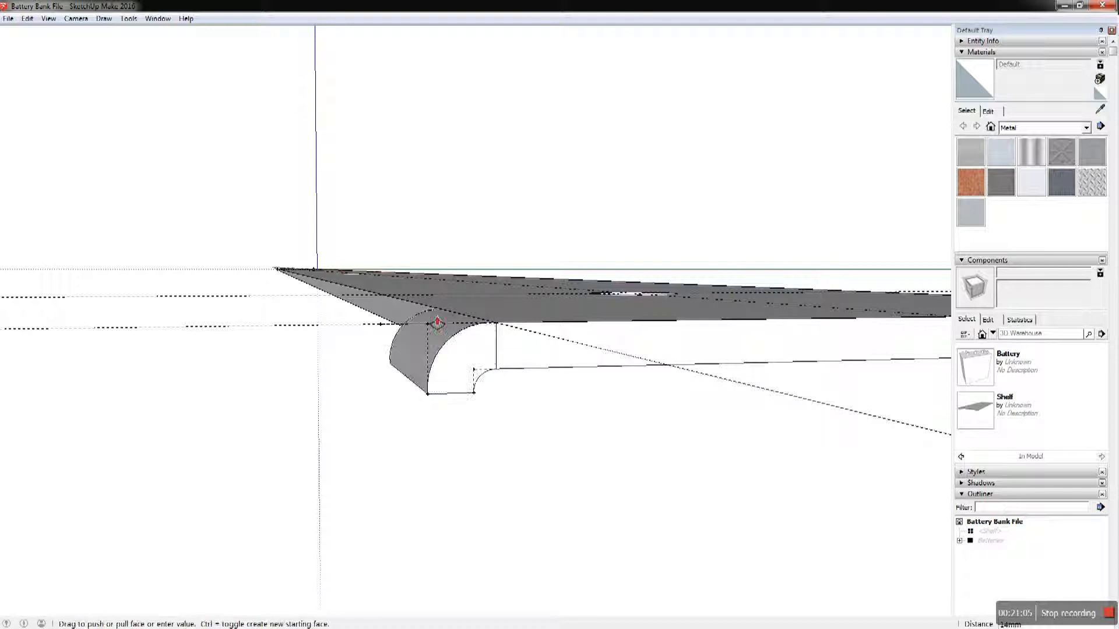
pyautogui.moveTo(341, 280); pyautogui.dragTo(396, 297, button='middle')
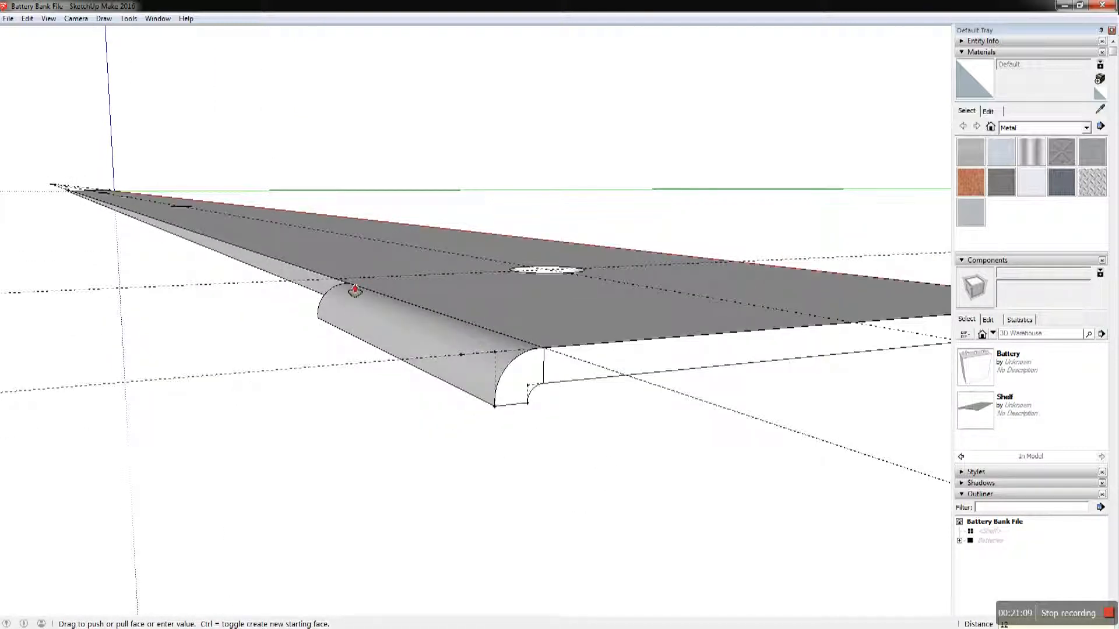
pyautogui.write('1283')
pyautogui.press('Return')
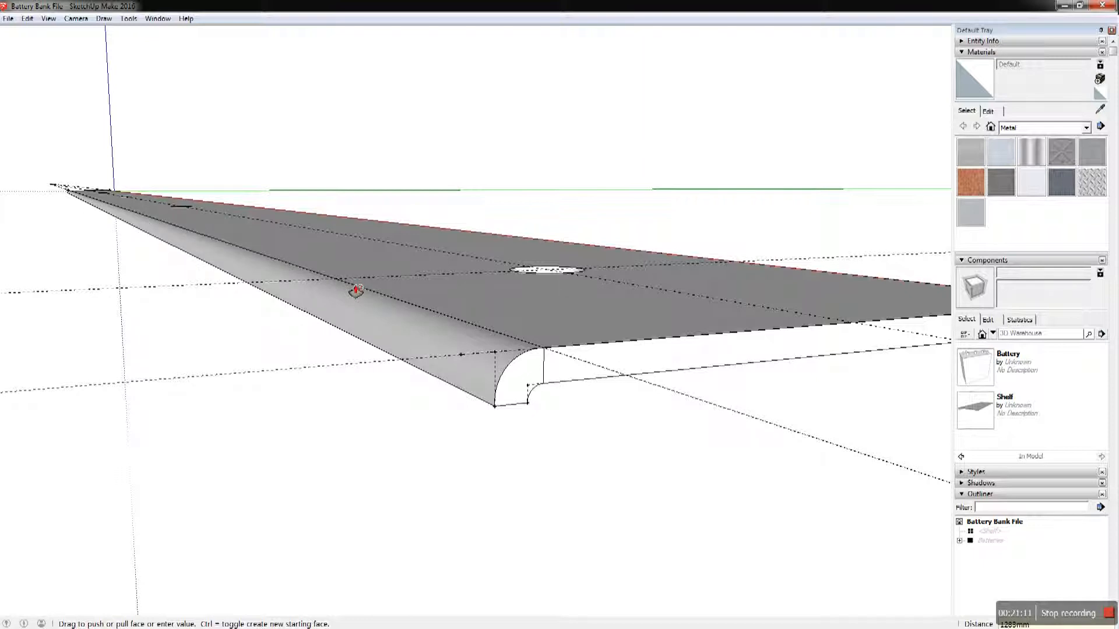
# Draw a 1283 by 47 mm vertical rectangle downward from the bend's lower outer corner
pyautogui.scroll(4, 353, 418)
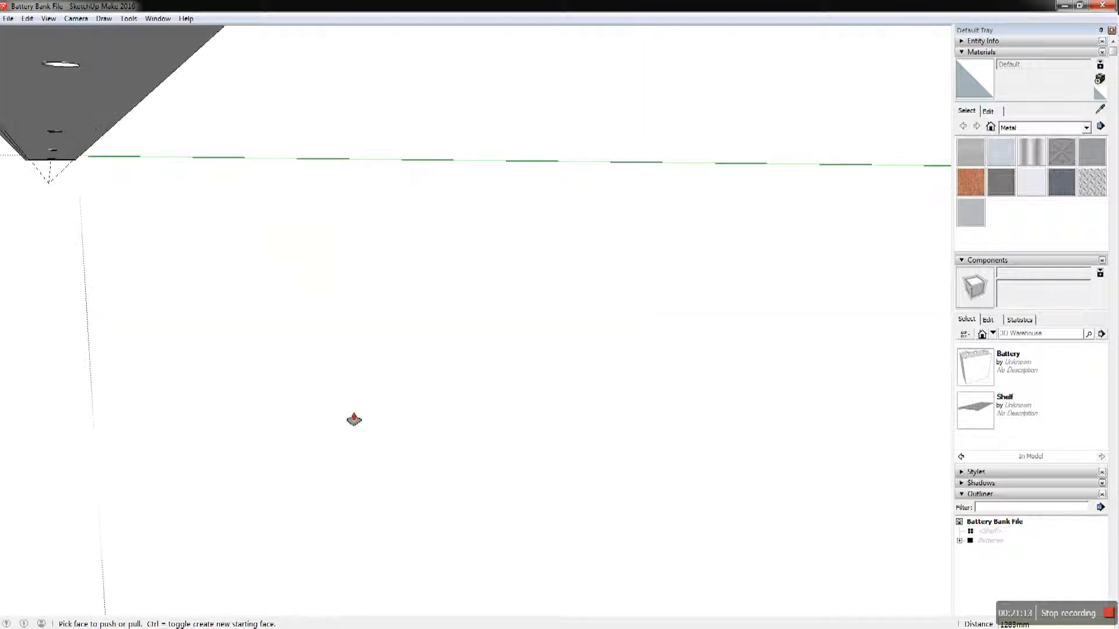
pyautogui.scroll(-8, 354, 418)
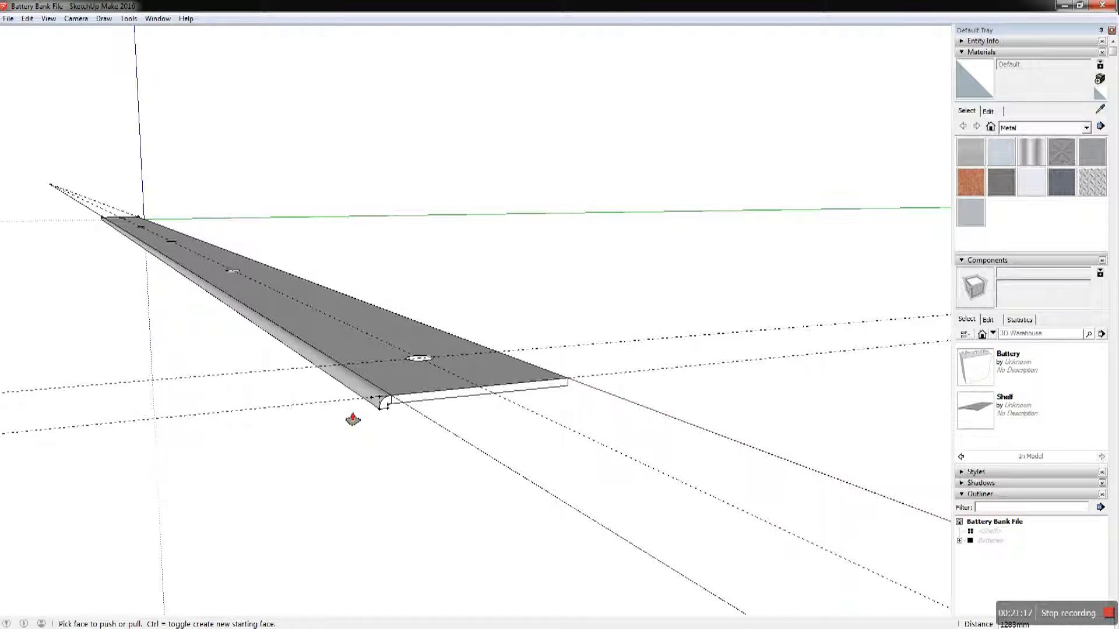
pyautogui.press('r')
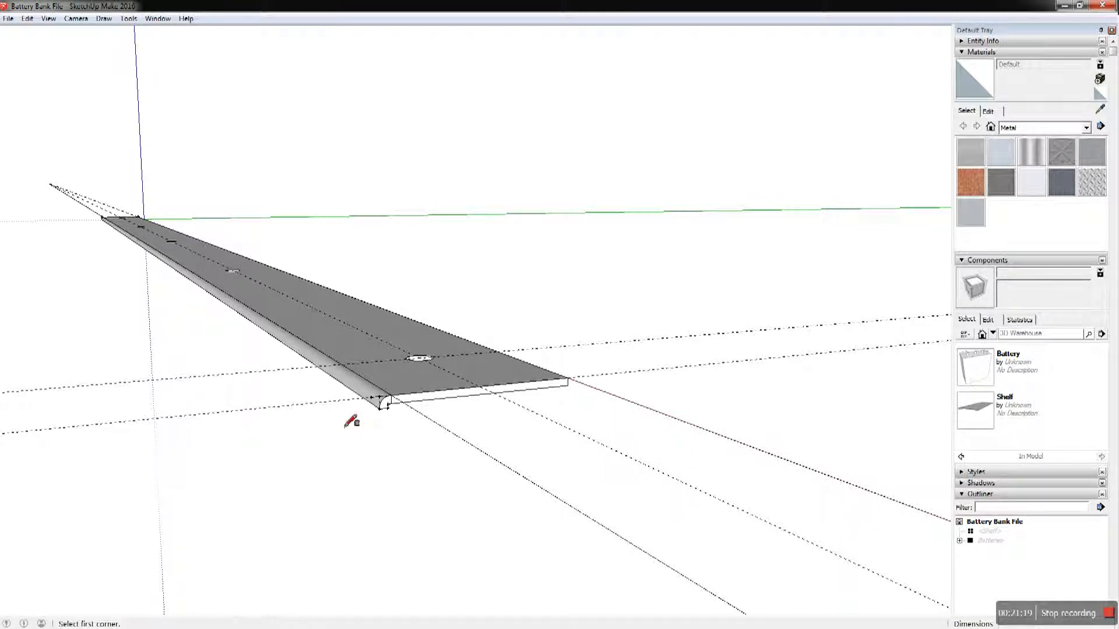
pyautogui.moveTo(351, 418); pyautogui.dragTo(570, 500, button='middle')
pyautogui.scroll(5, 573, 499)
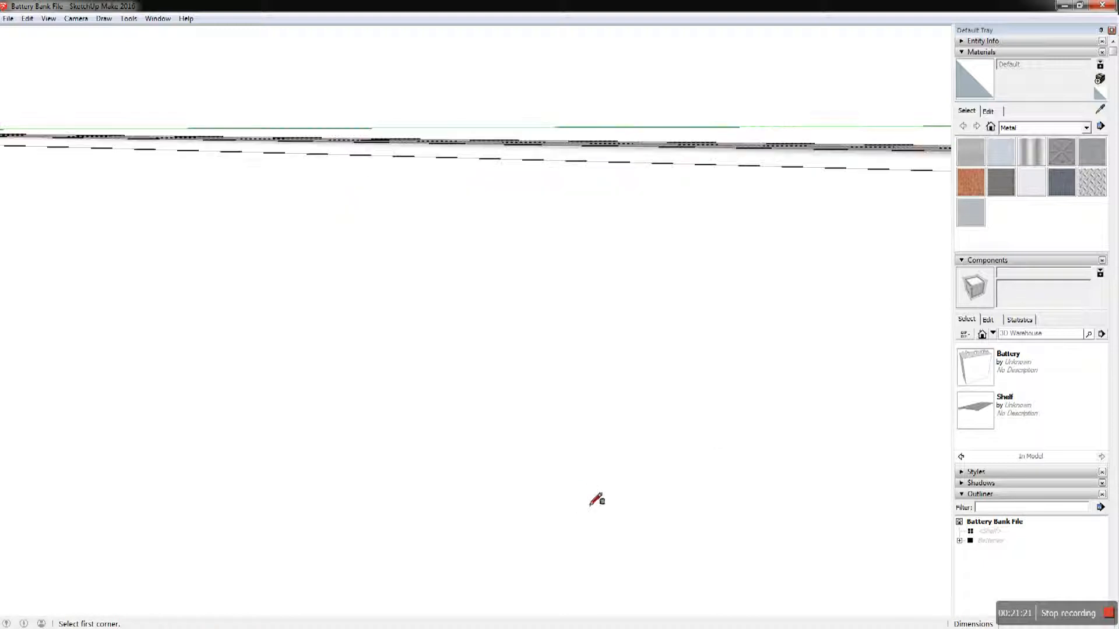
pyautogui.scroll(-5, 459, 445)
pyautogui.scroll(1, 837, 481)
pyautogui.scroll(-1, 838, 481)
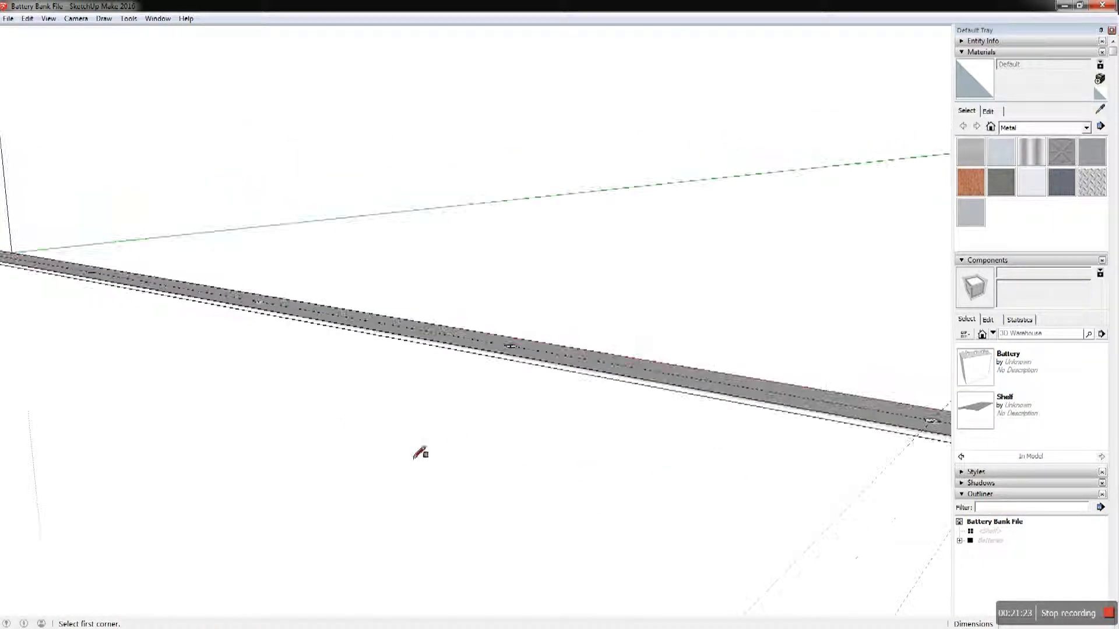
pyautogui.scroll(-2, 207, 385)
pyautogui.scroll(-3, 35, 292)
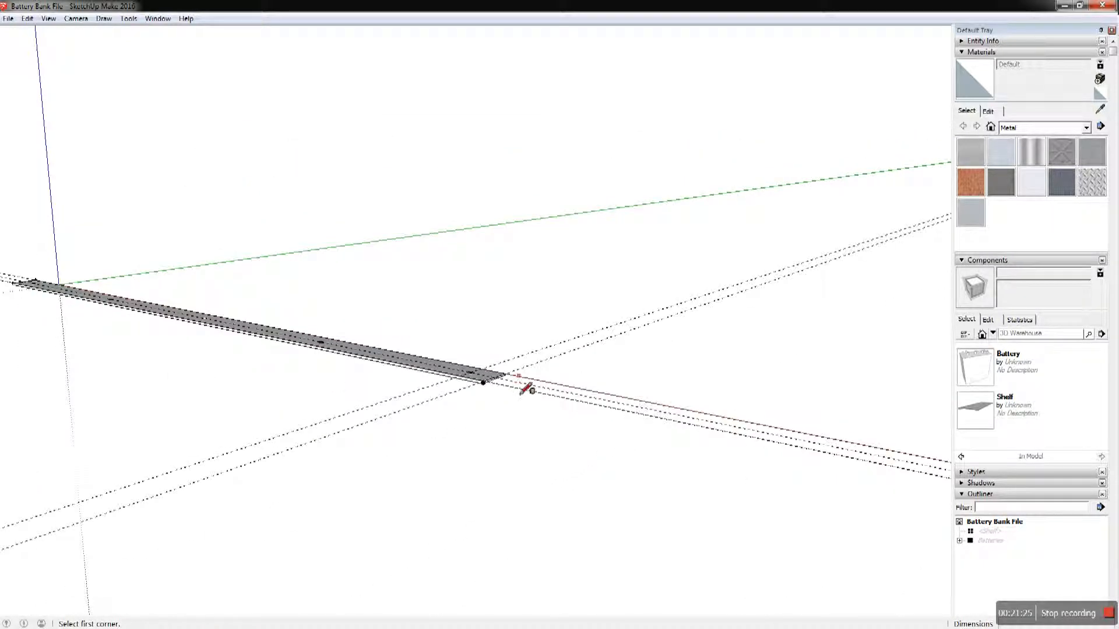
pyautogui.scroll(5, 484, 408)
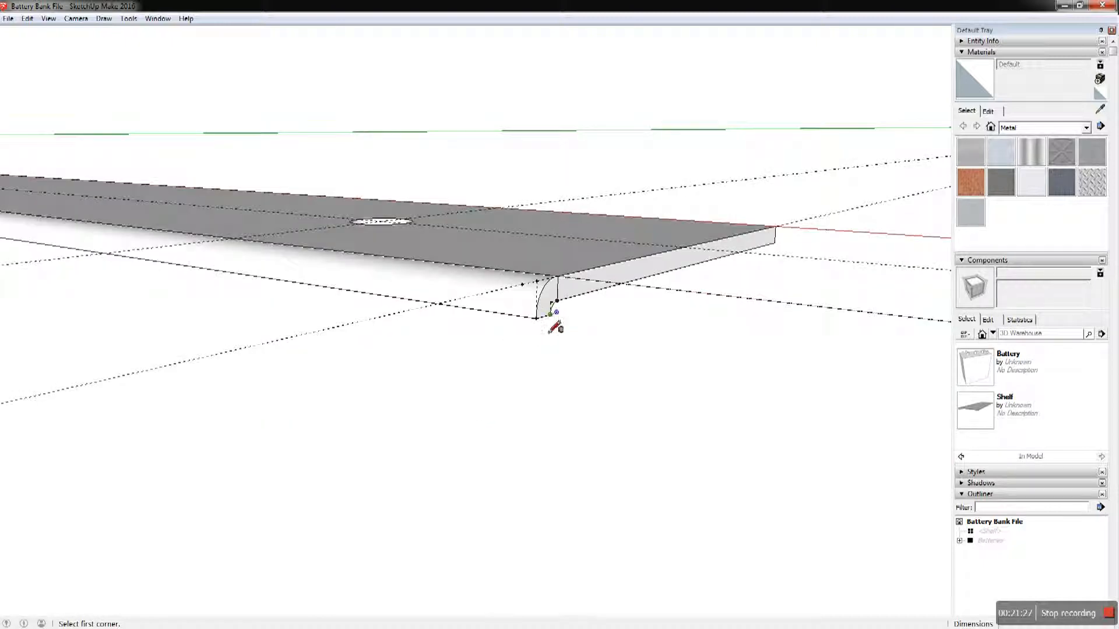
pyautogui.click(537, 319)
pyautogui.moveTo(378, 387); pyautogui.dragTo(522, 317, button='middle')
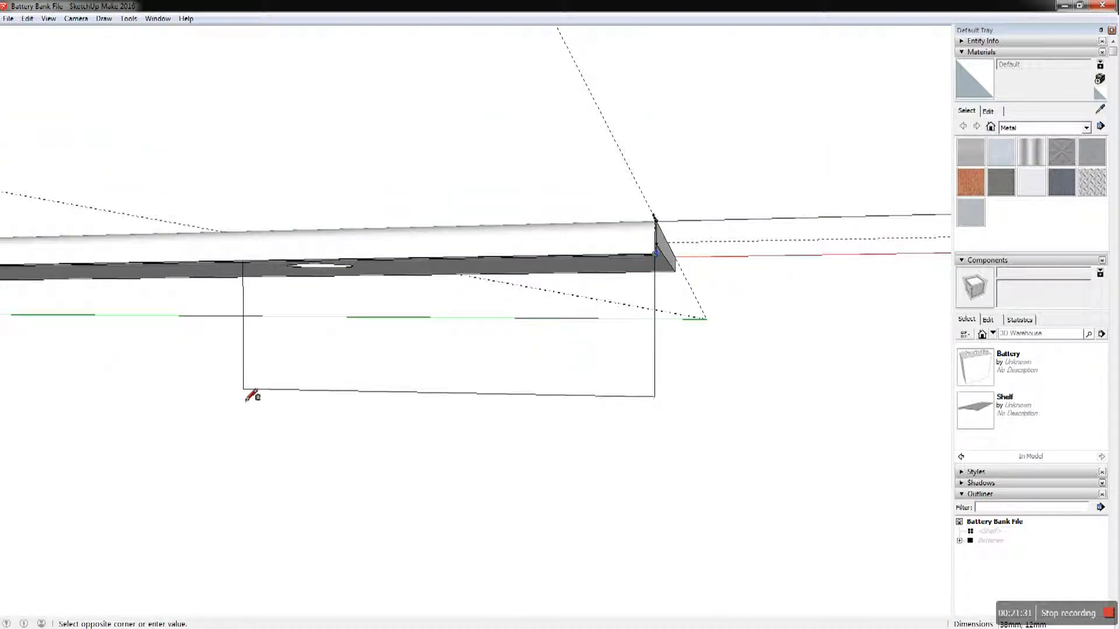
pyautogui.write('1283,47')
pyautogui.click(252, 396)
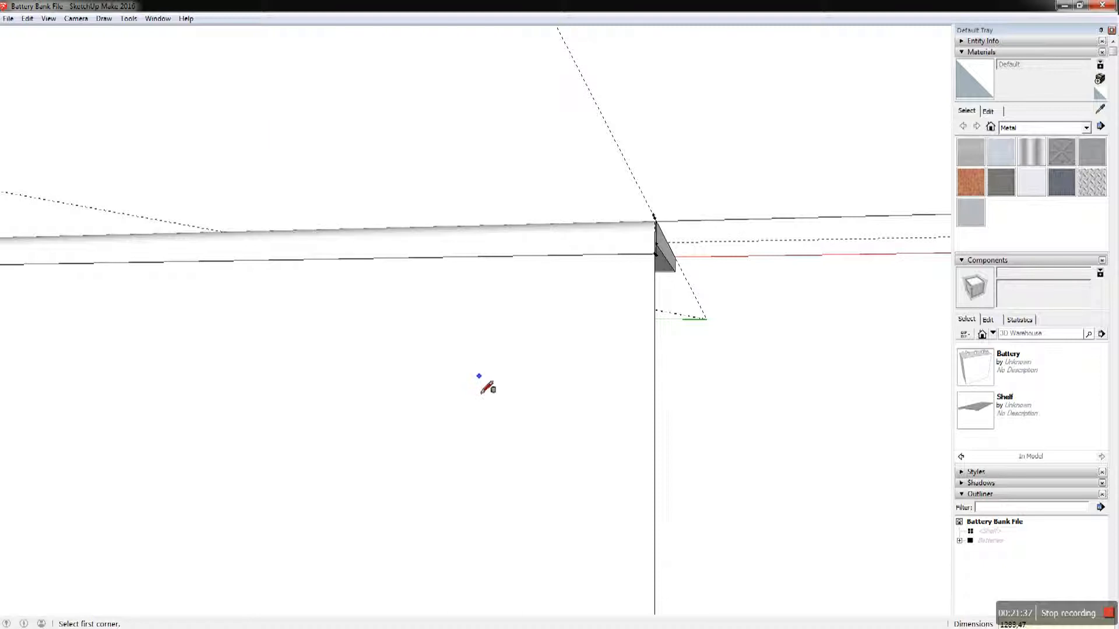
# Push/Pull the vertical flange face inward to the bend's inner edge for a thickness of 2 mm
pyautogui.scroll(2, 486, 349)
pyautogui.scroll(-3, 487, 384)
pyautogui.moveTo(467, 387); pyautogui.dragTo(124, 444, button='middle')
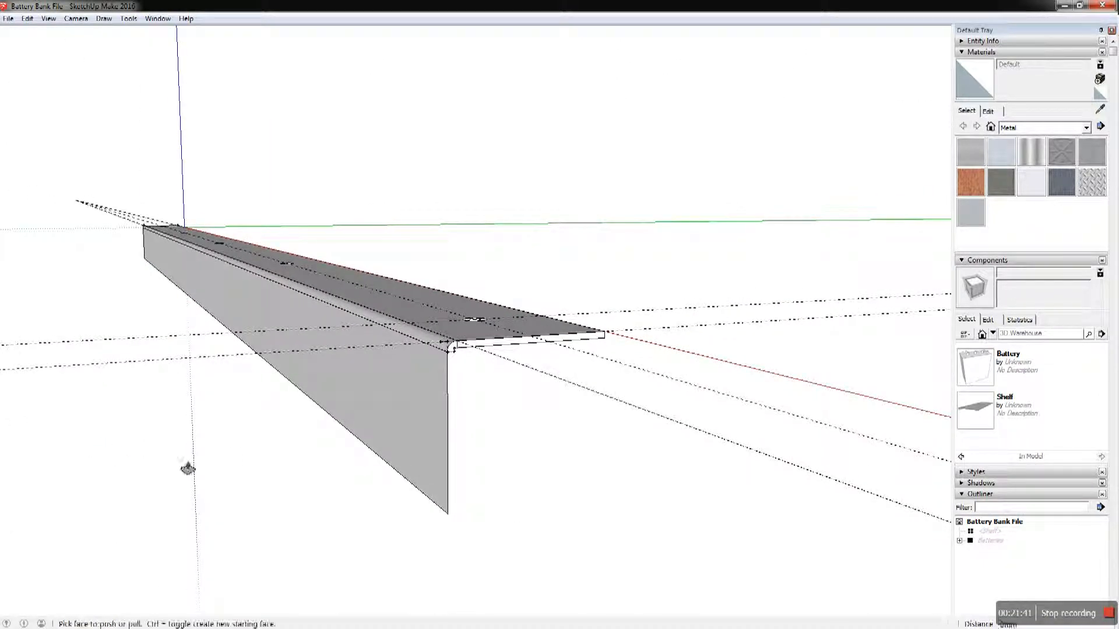
pyautogui.moveTo(187, 462); pyautogui.dragTo(133, 402, button='middle')
pyautogui.press('p')
pyautogui.click(310, 354)
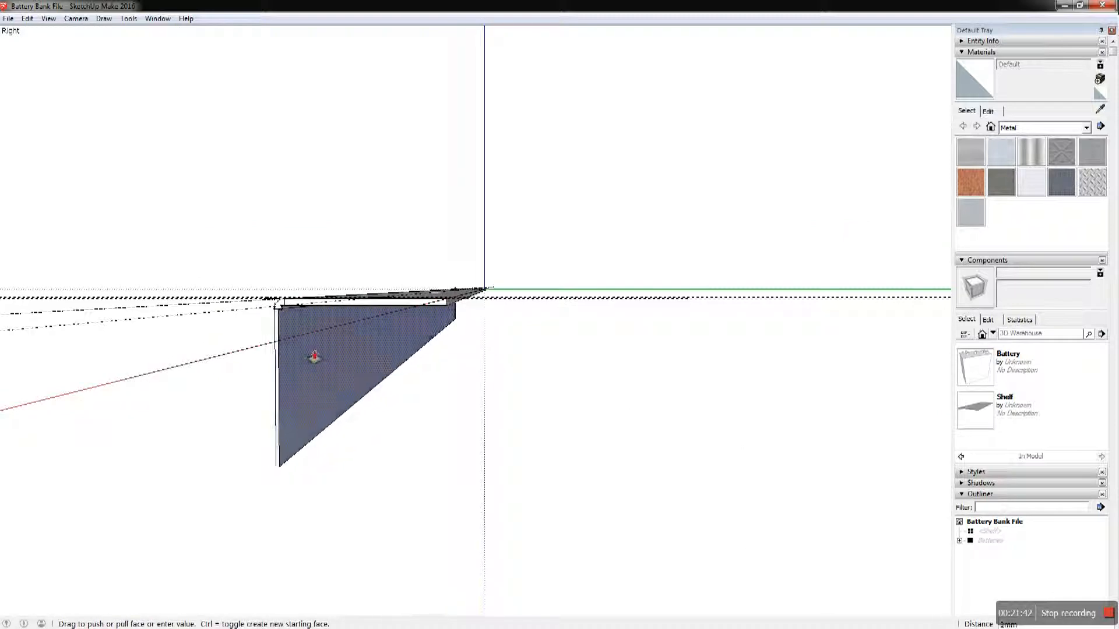
pyautogui.scroll(3, 296, 329)
pyautogui.scroll(5, 291, 314)
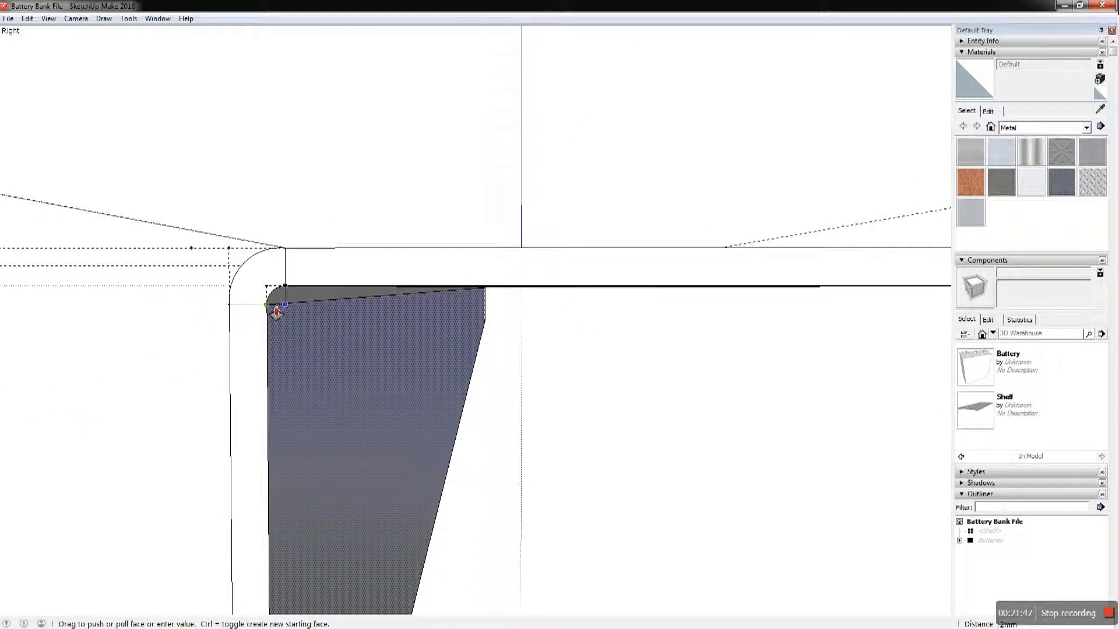
pyautogui.click(275, 309)
# Add a 3 mm guide outward along the red axis from the strip's upper corner opposite the bend, and a 3 mm guide down from its end
pyautogui.scroll(-3, 607, 473)
pyautogui.moveTo(608, 473); pyautogui.dragTo(370, 462, button='middle')
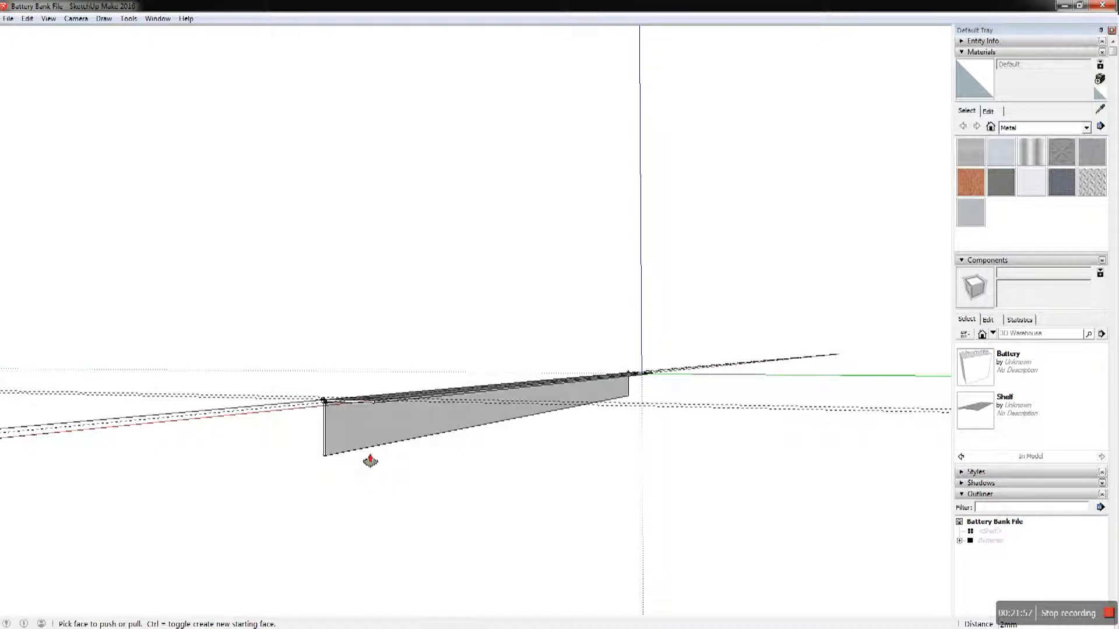
pyautogui.moveTo(369, 461); pyautogui.dragTo(445, 352, button='middle')
pyautogui.moveTo(487, 512); pyautogui.dragTo(471, 476, button='middle')
pyautogui.scroll(3, 469, 473)
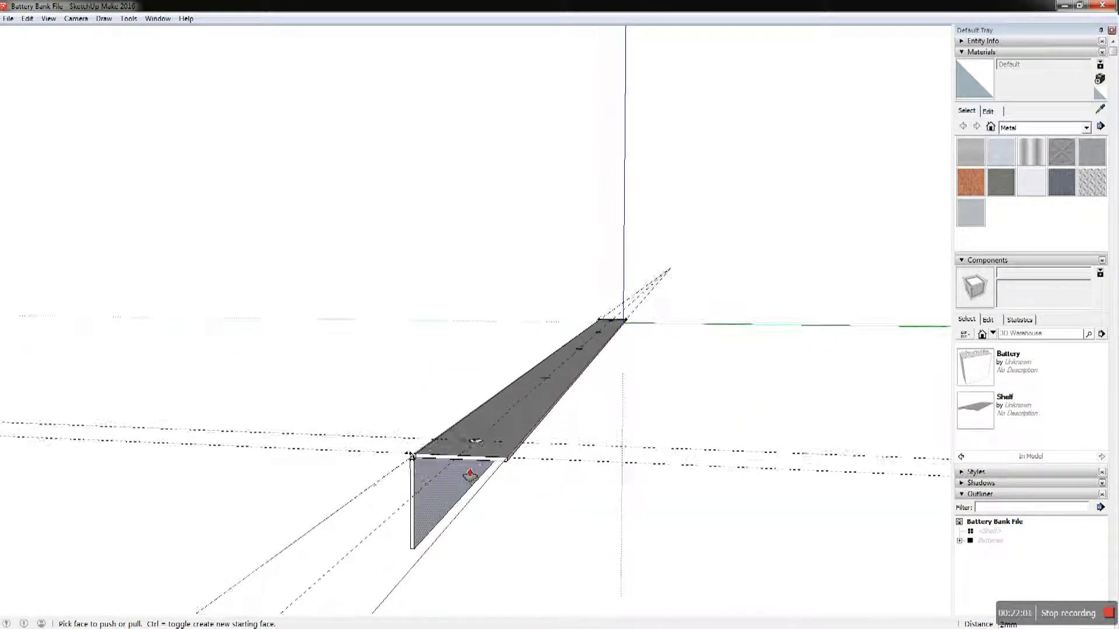
pyautogui.moveTo(278, 515); pyautogui.dragTo(313, 503, button='middle')
pyautogui.scroll(-1, 312, 503)
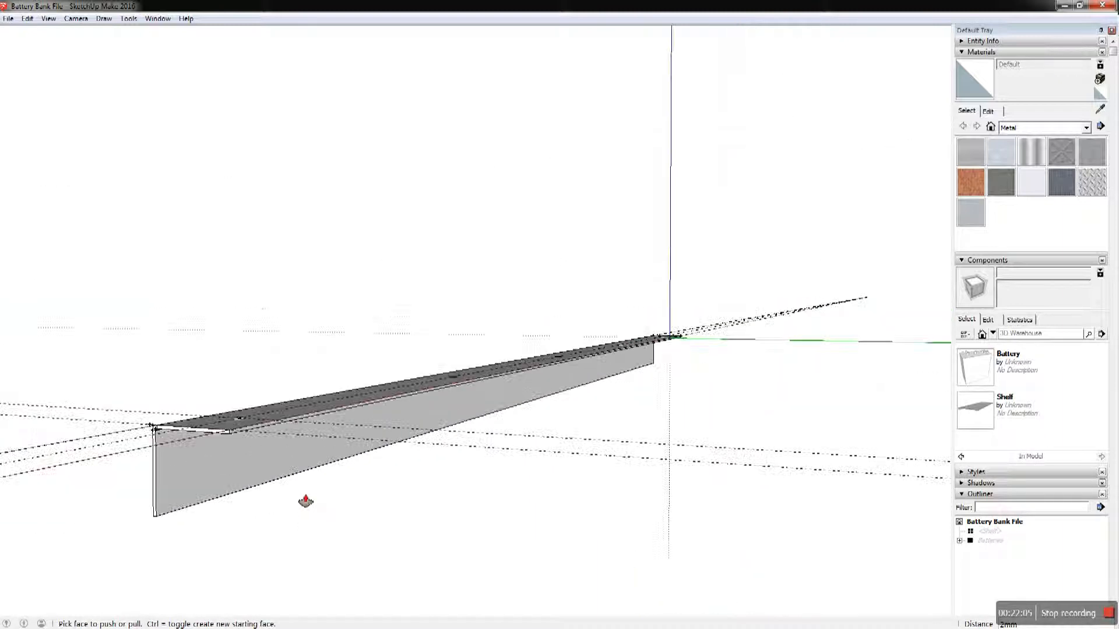
pyautogui.press('t')
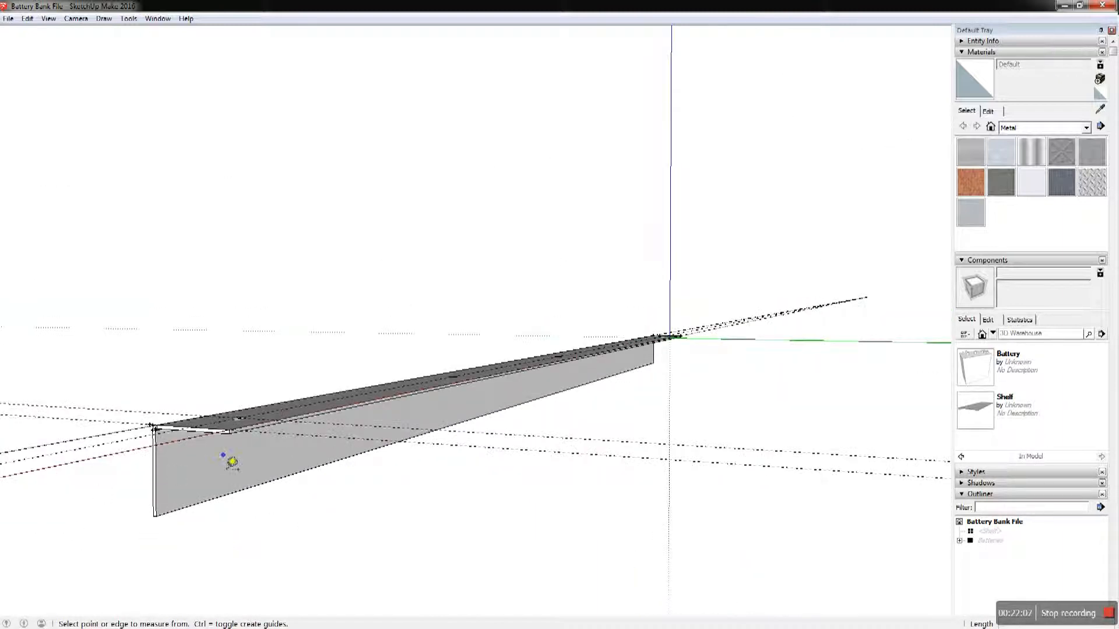
pyautogui.scroll(2, 231, 458)
pyautogui.scroll(2, 233, 428)
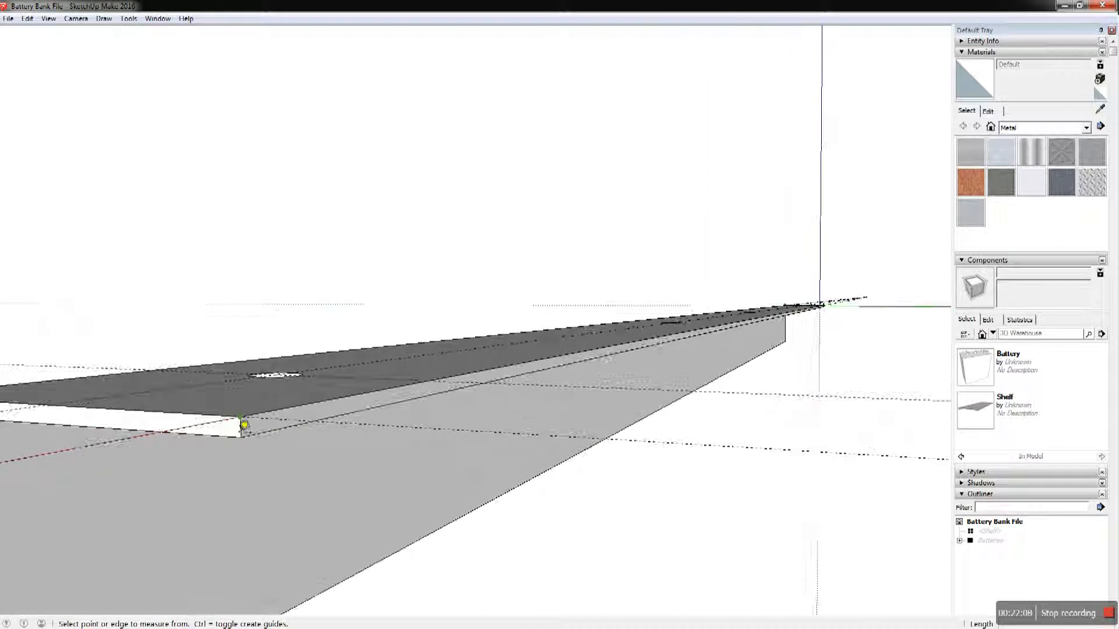
pyautogui.click(247, 426)
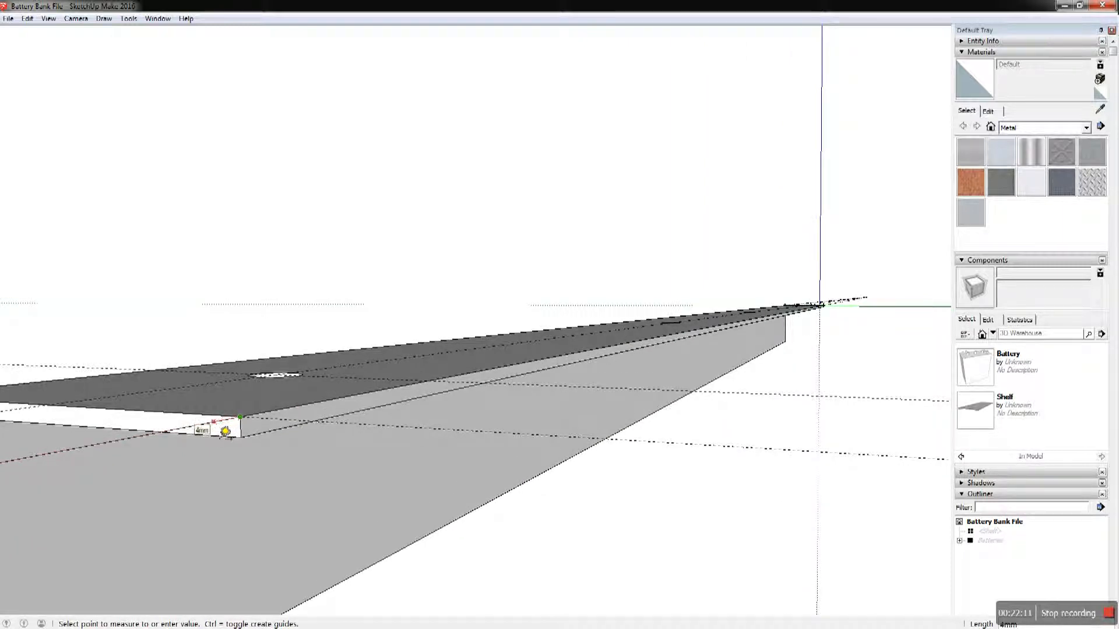
pyautogui.click(229, 430)
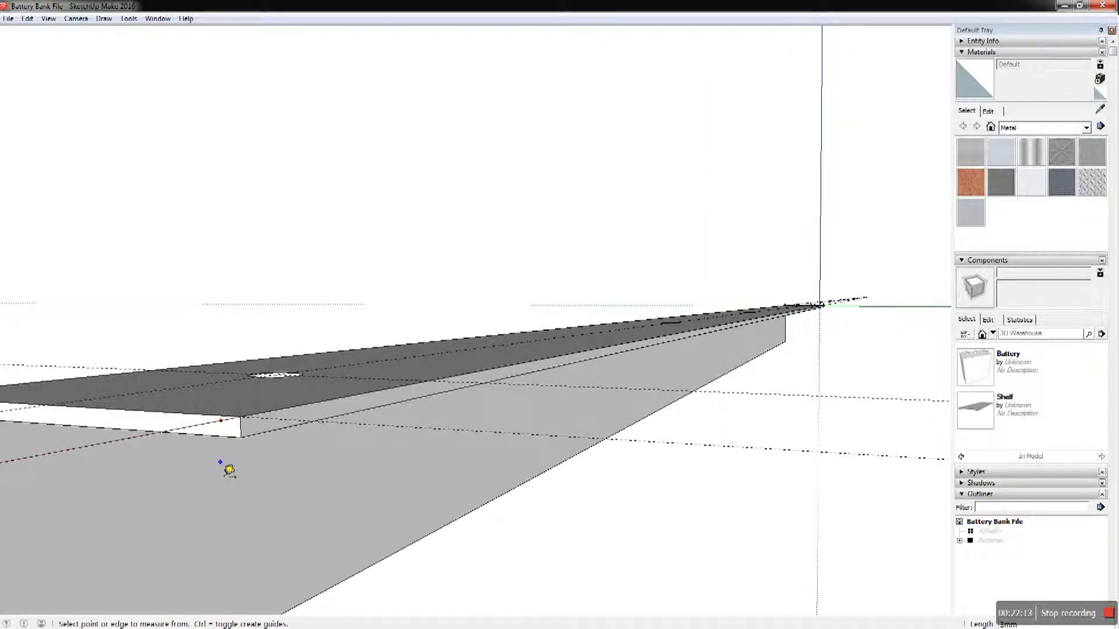
pyautogui.click(231, 431)
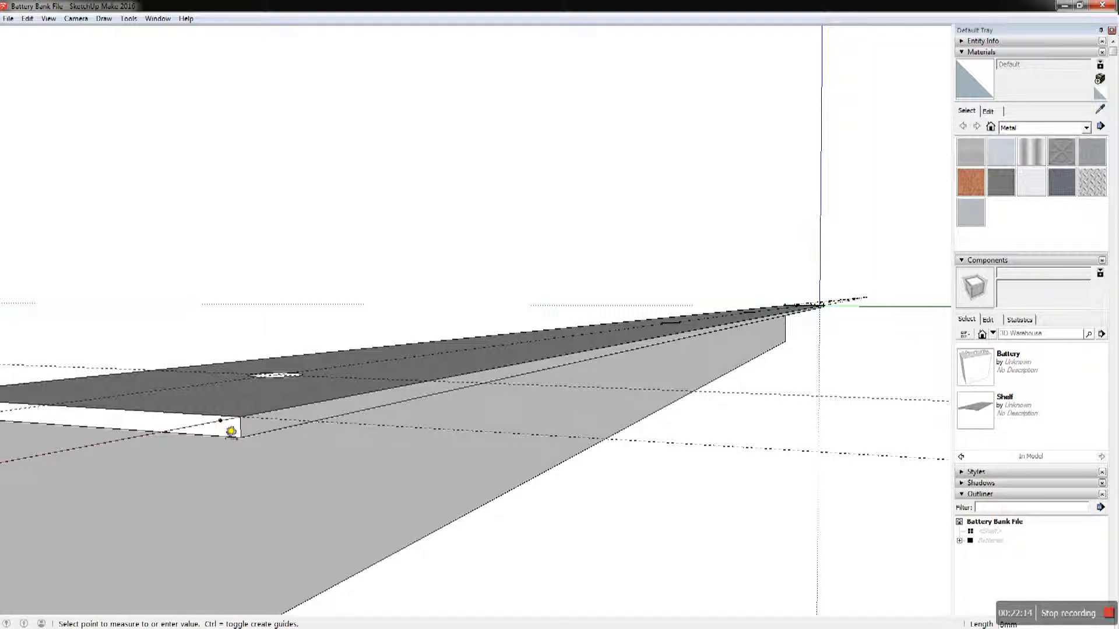
pyautogui.click(234, 464)
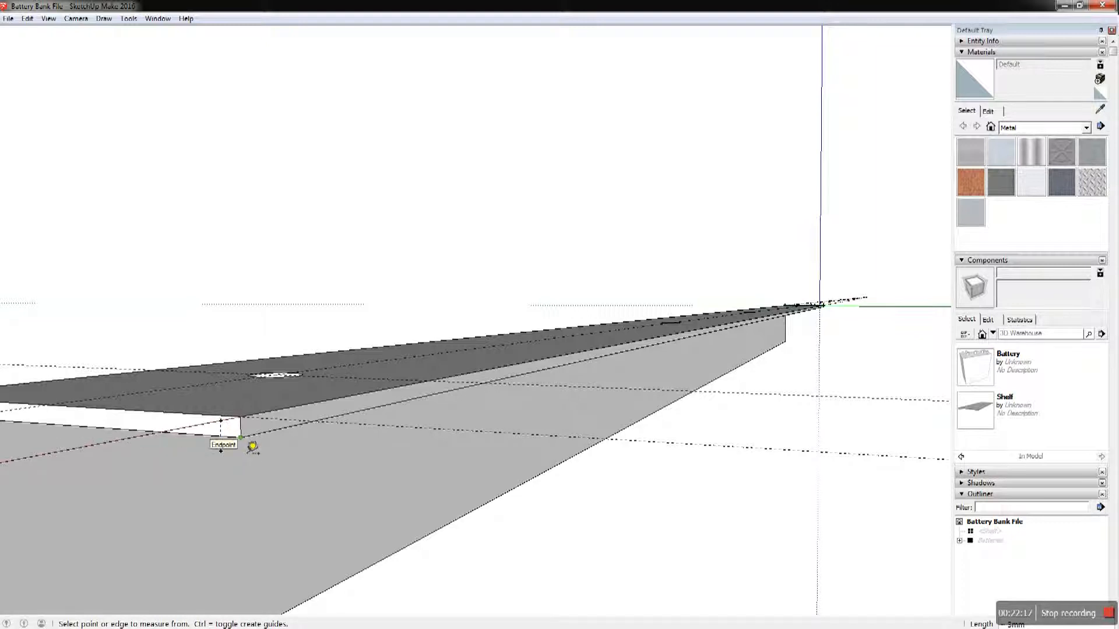
# Add a 1 mm guide outward along the red axis from the strip's lower end corner, and a 1 mm guide down from its end
pyautogui.click(251, 446)
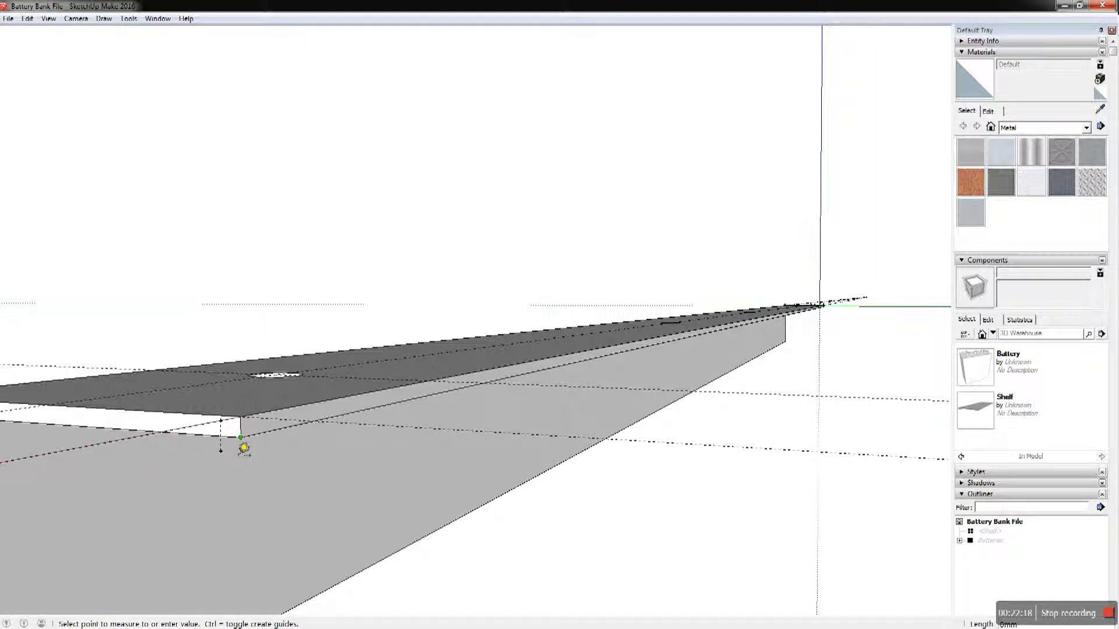
pyautogui.click(241, 448)
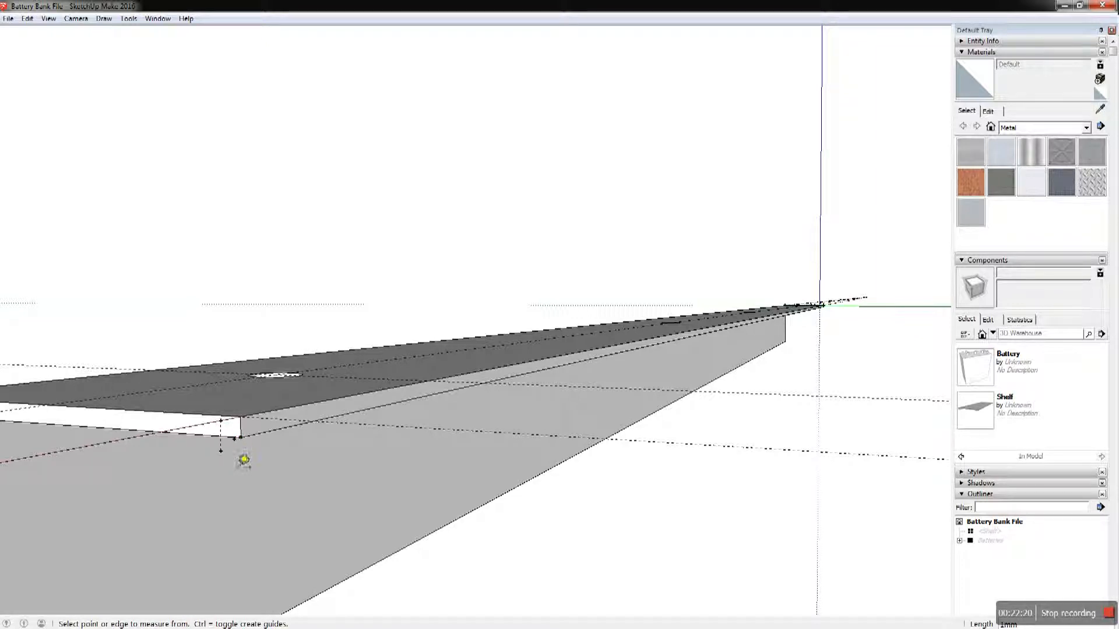
pyautogui.click(243, 448)
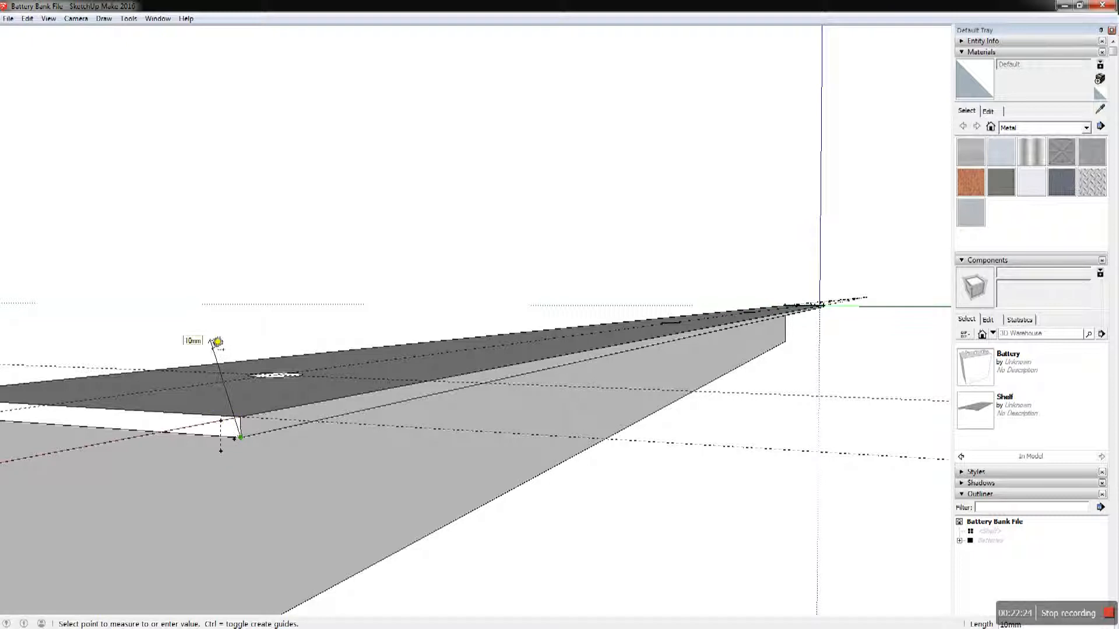
pyautogui.press('Escape')
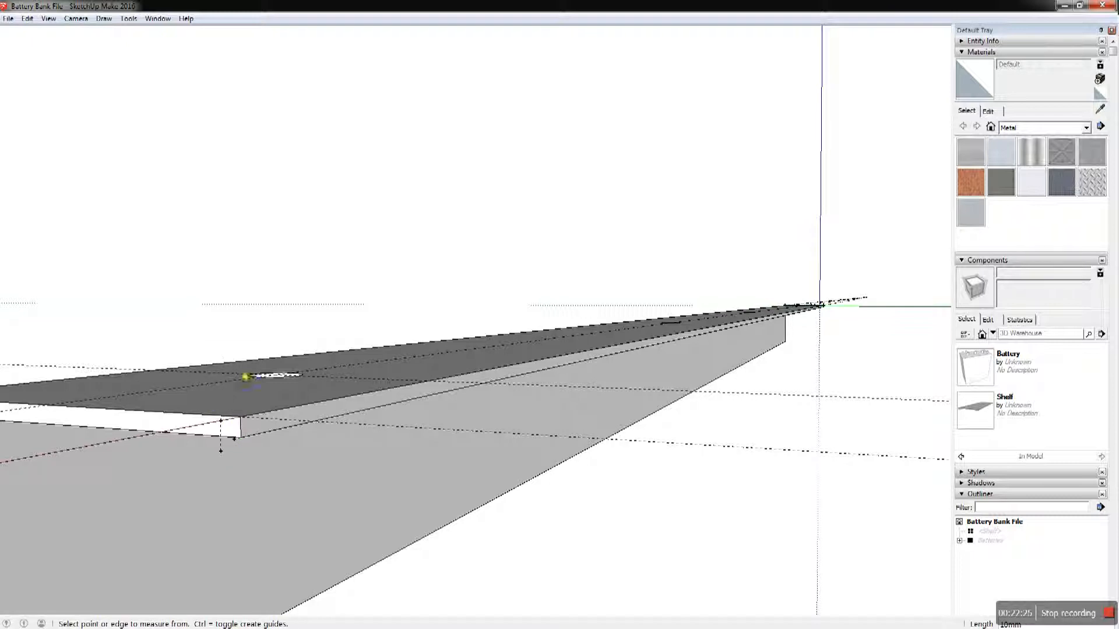
pyautogui.click(242, 449)
pyautogui.press('Escape')
# Draw the outer bend arc from the 3 mm guides' end to the upper corner, and the inner arc from the lower corner to the 1 mm guides
pyautogui.press('a')
pyautogui.moveTo(265, 489)
pyautogui.mouseDown(button='middle')
pyautogui.moveTo(224, 499)
pyautogui.moveTo(94, 492)
pyautogui.mouseUp(button='middle')
pyautogui.scroll(1, 338, 508)
pyautogui.scroll(-3, 326, 504)
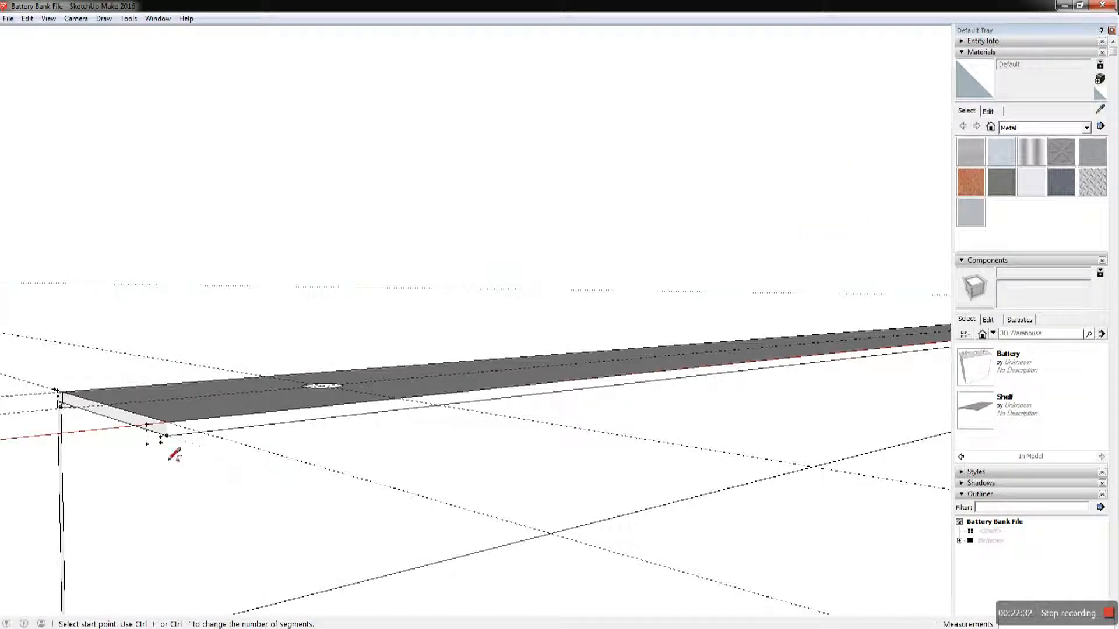
pyautogui.scroll(5, 147, 440)
pyautogui.click(134, 490)
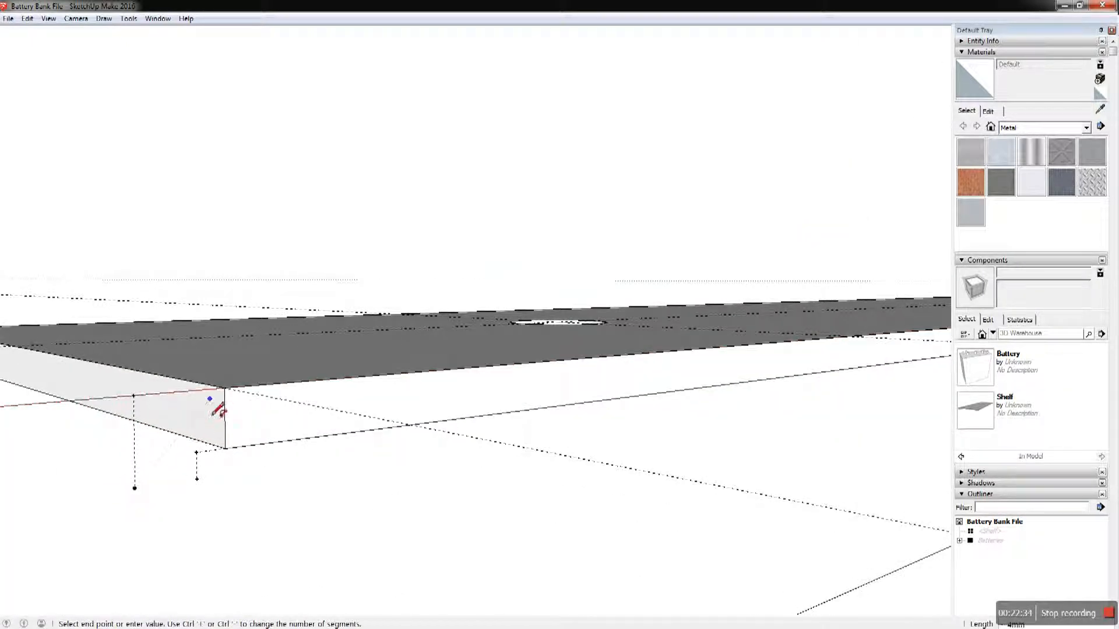
pyautogui.click(225, 387)
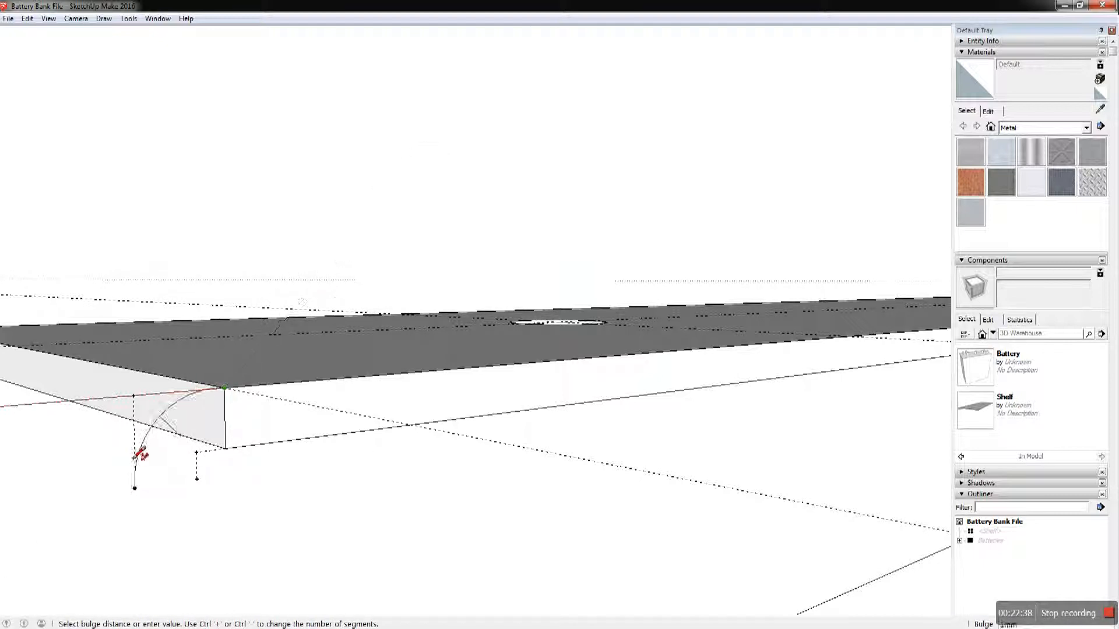
pyautogui.click(142, 448)
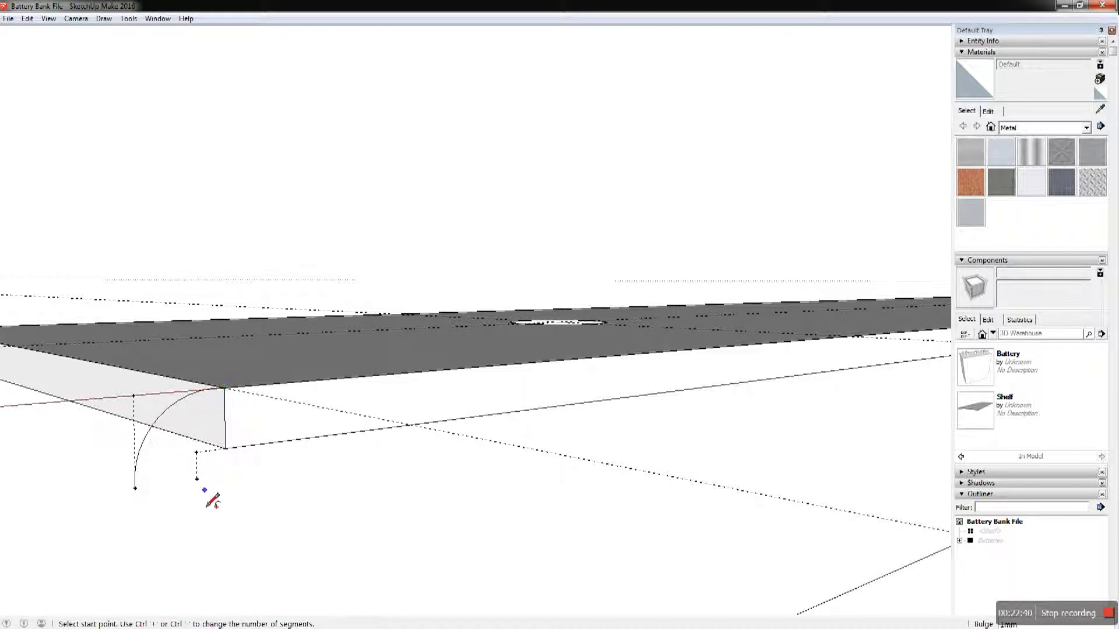
pyautogui.click(225, 448)
pyautogui.click(198, 480)
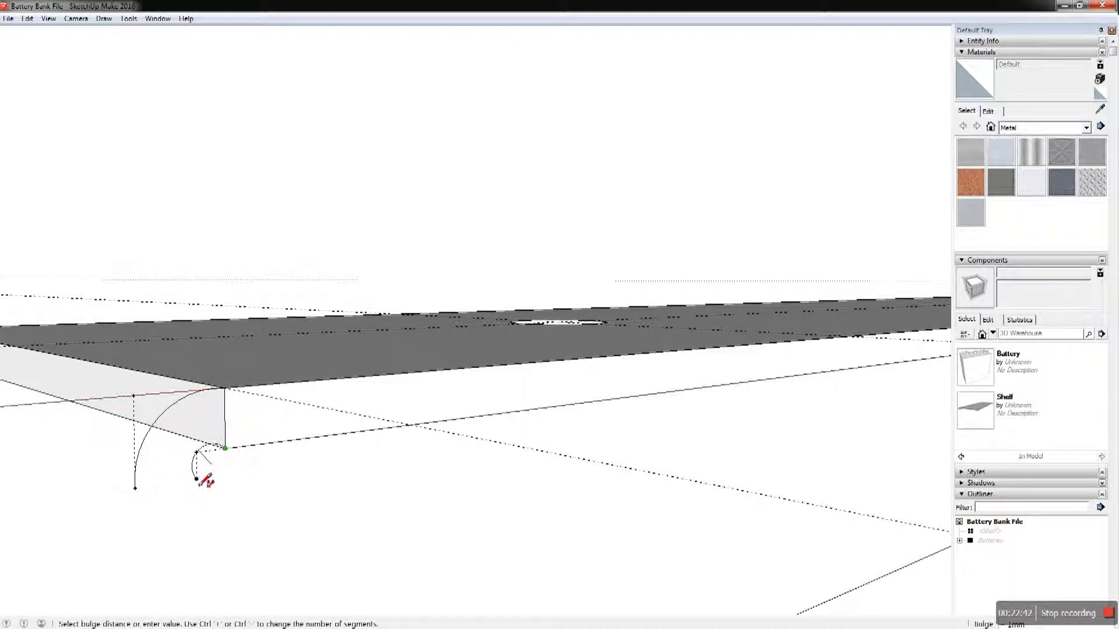
pyautogui.click(203, 477)
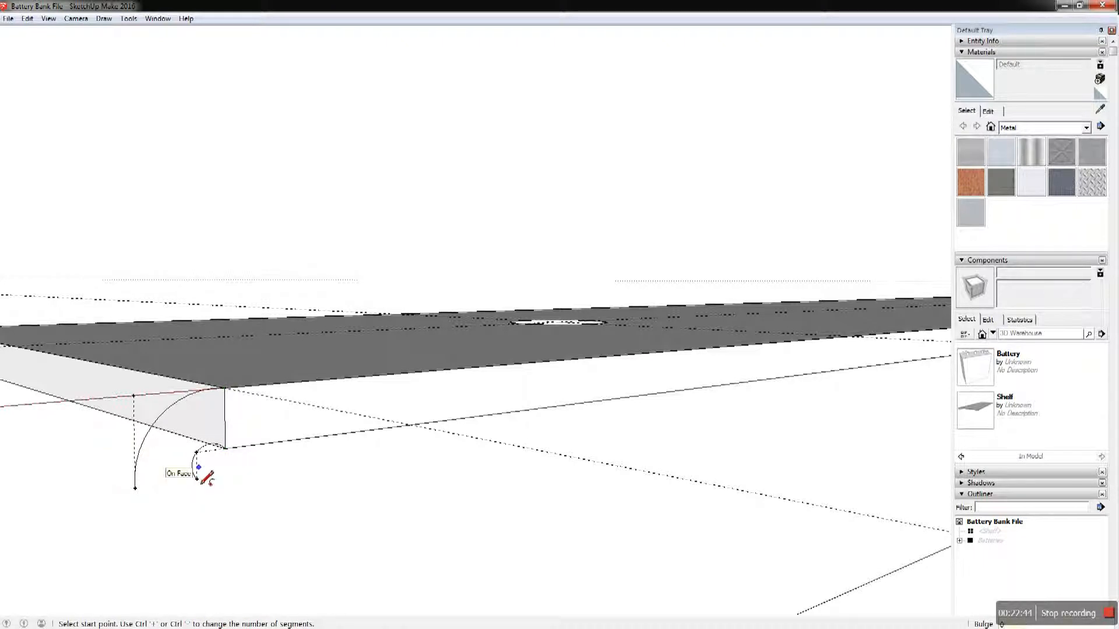
# Close the end bend profile with straight lines joining the two arcs at both their ends
pyautogui.press('l')
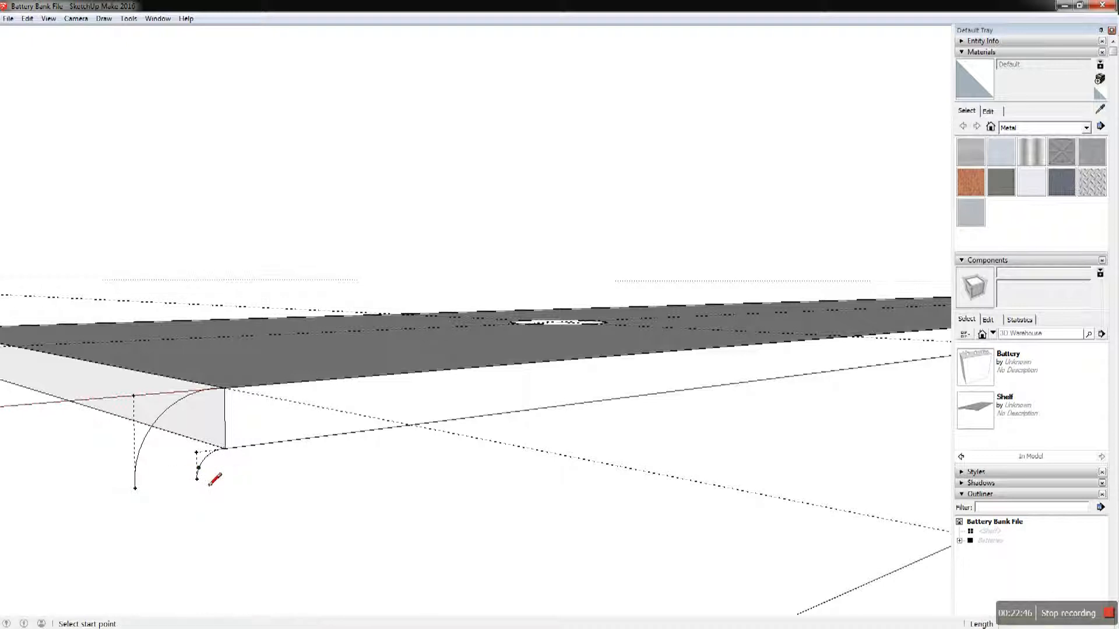
pyautogui.click(226, 389)
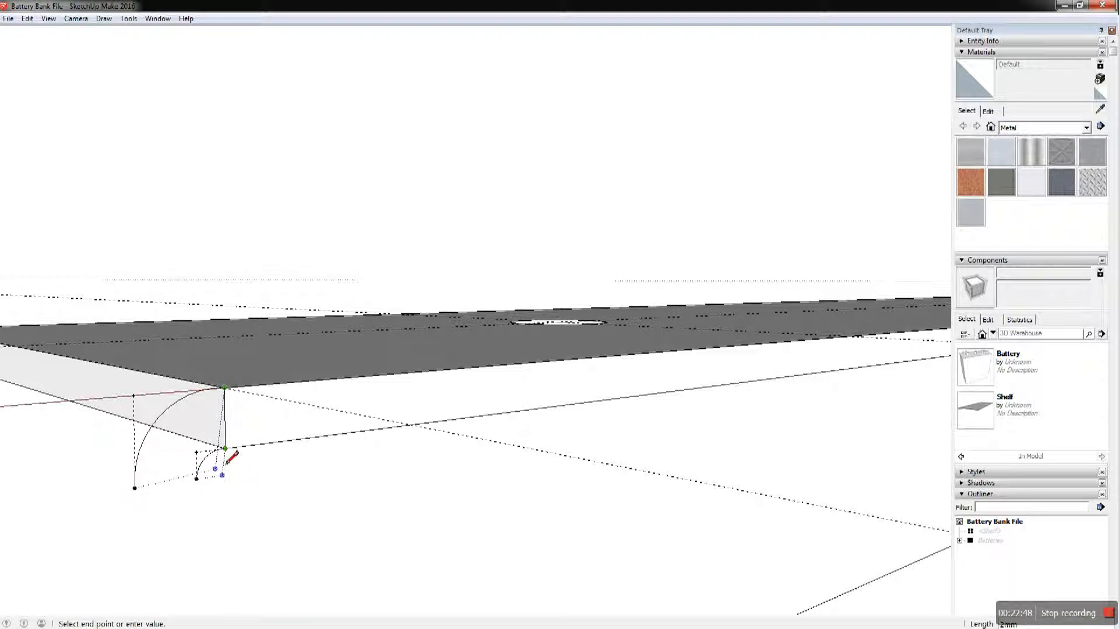
pyautogui.click(225, 449)
pyautogui.click(197, 479)
pyautogui.click(136, 492)
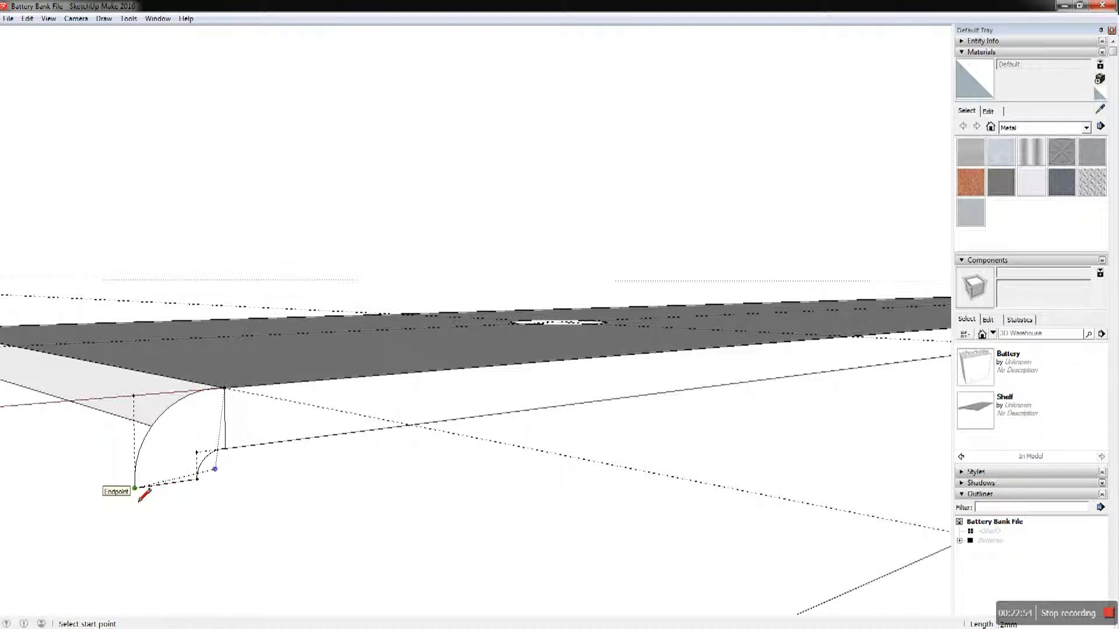
# Push/Pull the closed end bend profile across the full width of the strip's short end
pyautogui.click(192, 457)
pyautogui.moveTo(239, 481); pyautogui.dragTo(506, 490, button='middle')
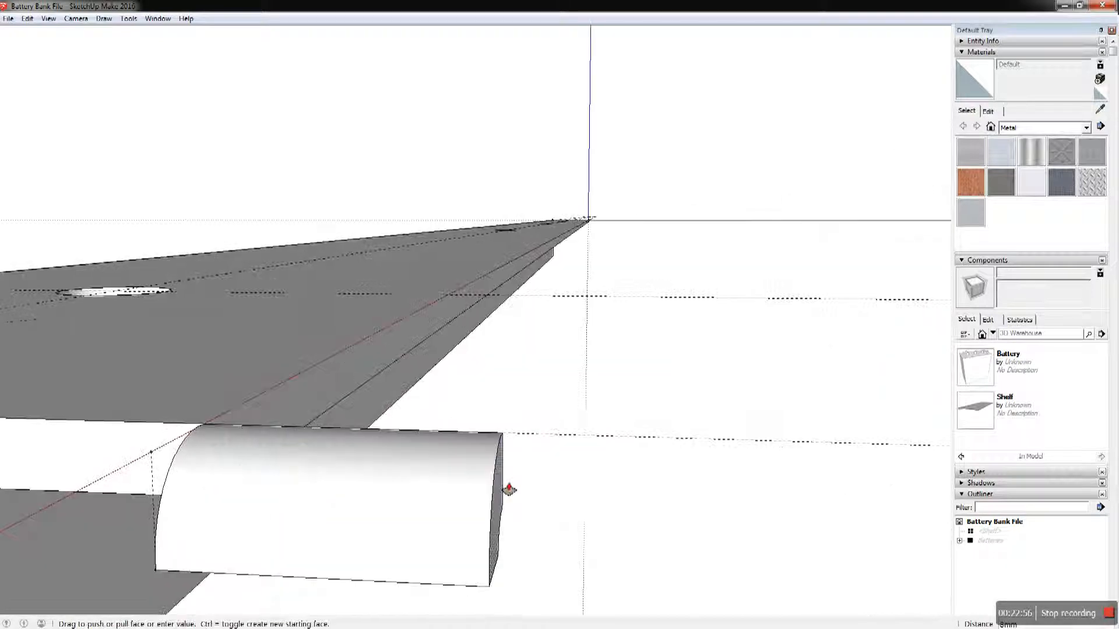
pyautogui.scroll(2, 508, 491)
pyautogui.scroll(-4, 602, 497)
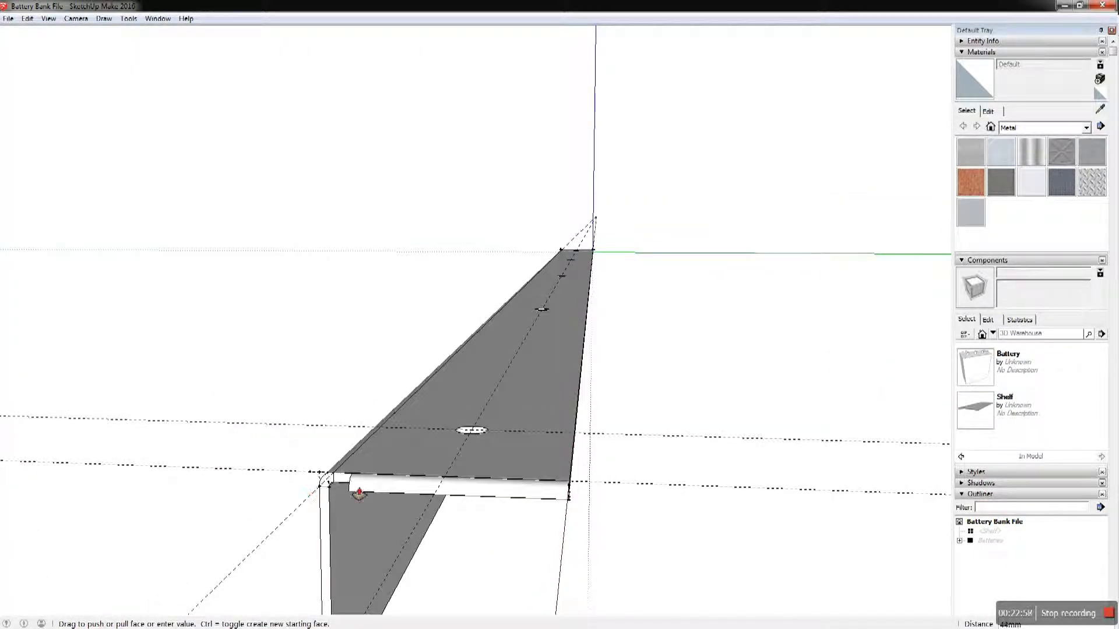
pyautogui.scroll(2, 350, 493)
pyautogui.scroll(2, 349, 493)
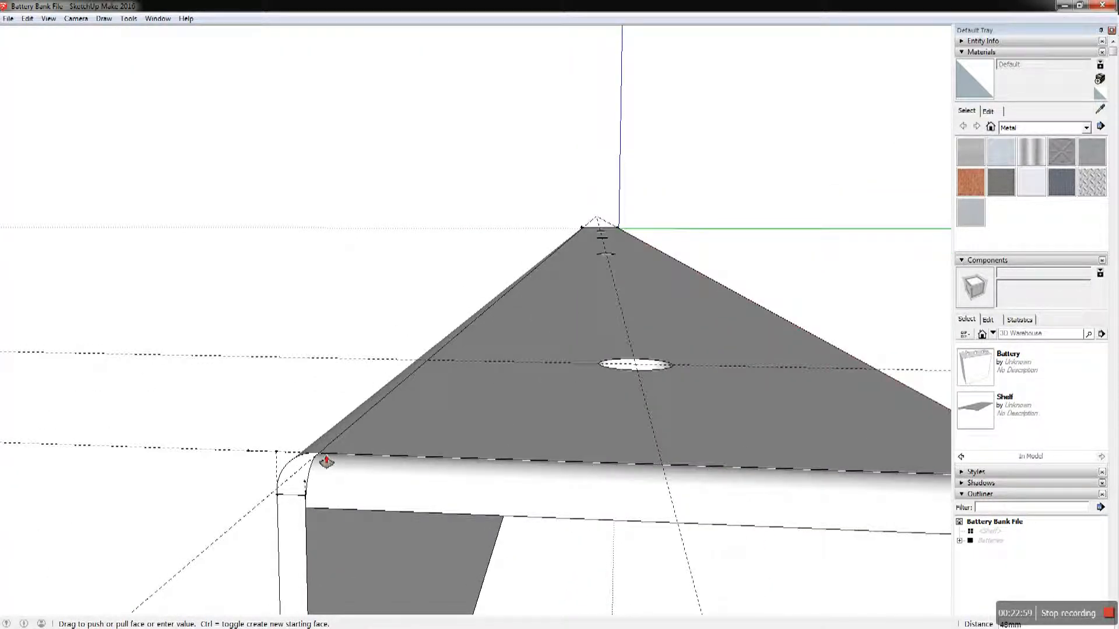
pyautogui.click(326, 462)
# Draw a 47 mm high vertical rectangle down from the end bend's lower edge, spanning the bend's full width
pyautogui.press('l')
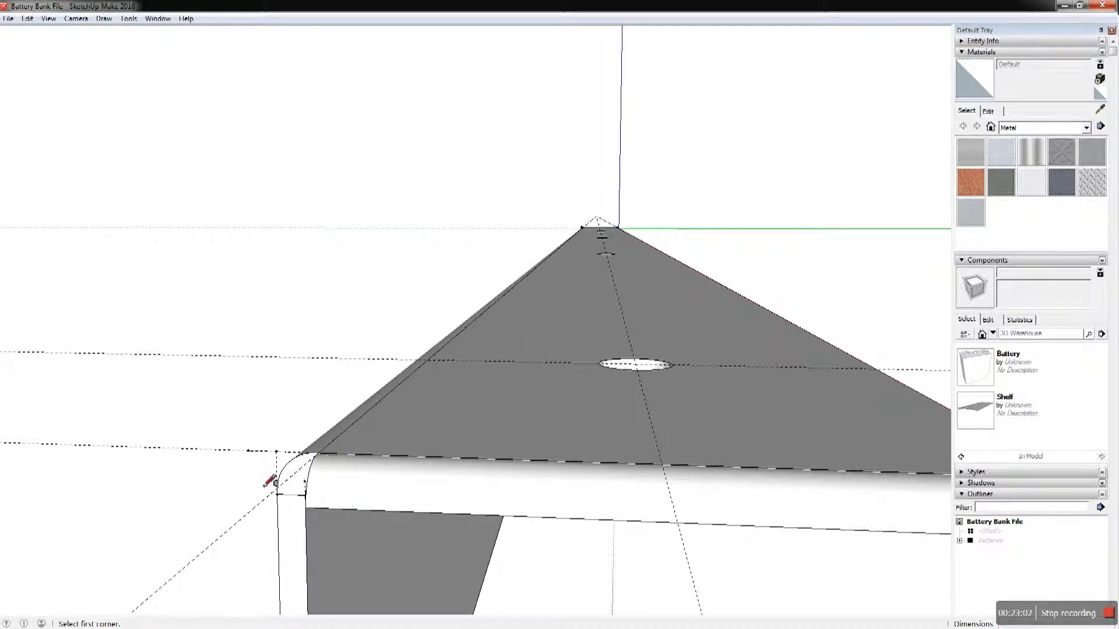
pyautogui.scroll(1, 276, 493)
pyautogui.scroll(-3, 277, 494)
pyautogui.moveTo(278, 492)
pyautogui.mouseDown(button='middle')
pyautogui.moveTo(290, 440)
pyautogui.moveTo(307, 516)
pyautogui.moveTo(290, 519)
pyautogui.moveTo(289, 489)
pyautogui.mouseUp(button='middle')
pyautogui.press('r')
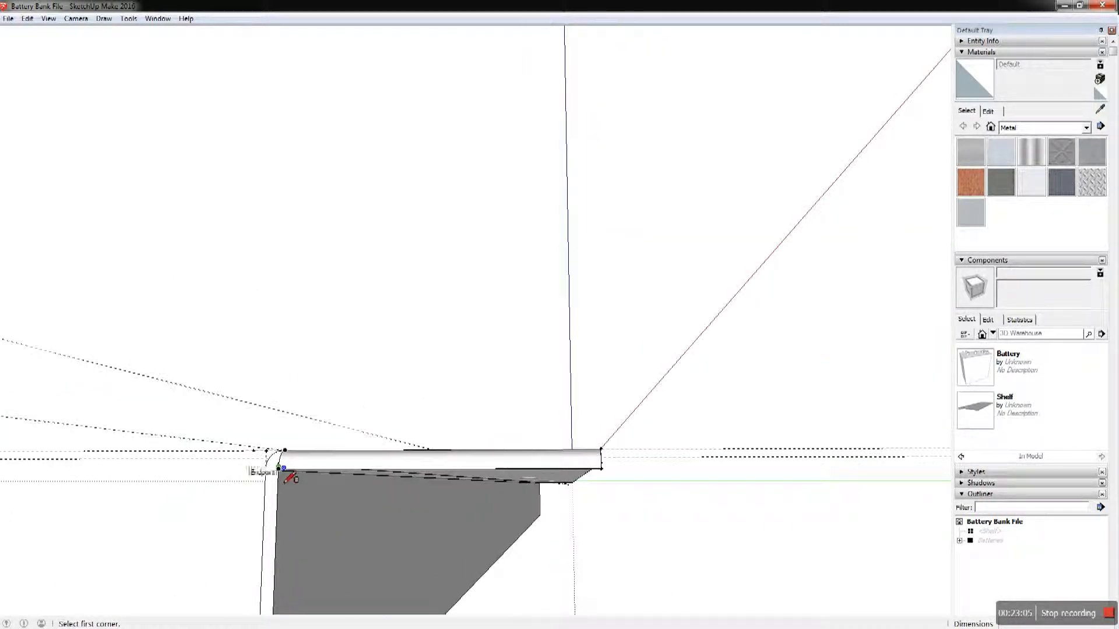
pyautogui.click(284, 469)
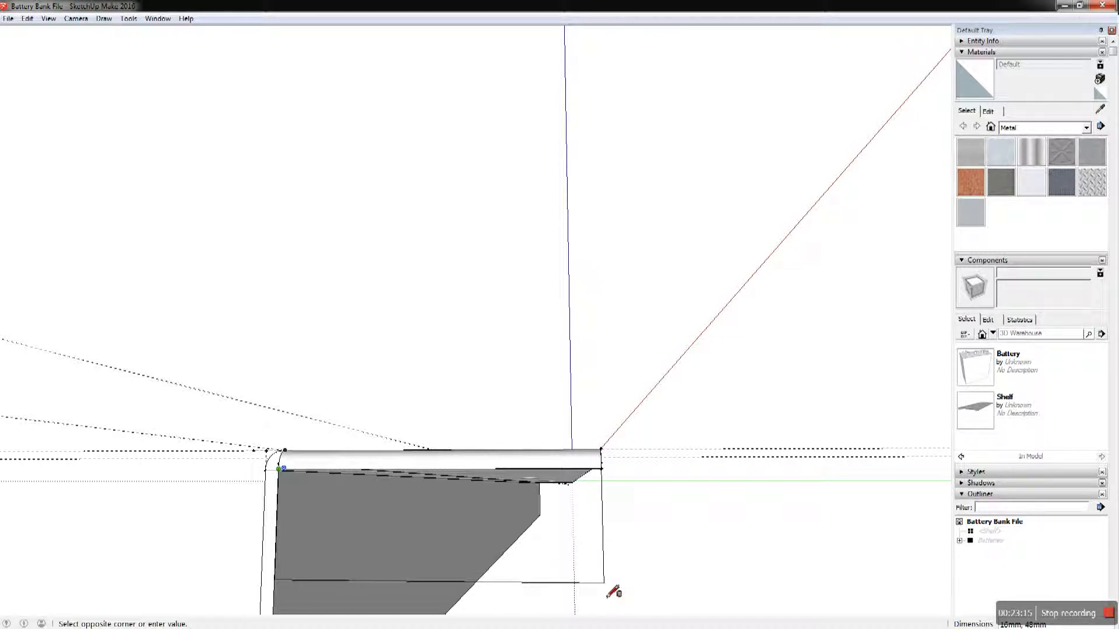
pyautogui.write('47,4')
pyautogui.press('Return')
# Add a vertical guide inset from each side edge of the short end flange, setting the second one's offset to 10 mm
pyautogui.scroll(-3, 548, 518)
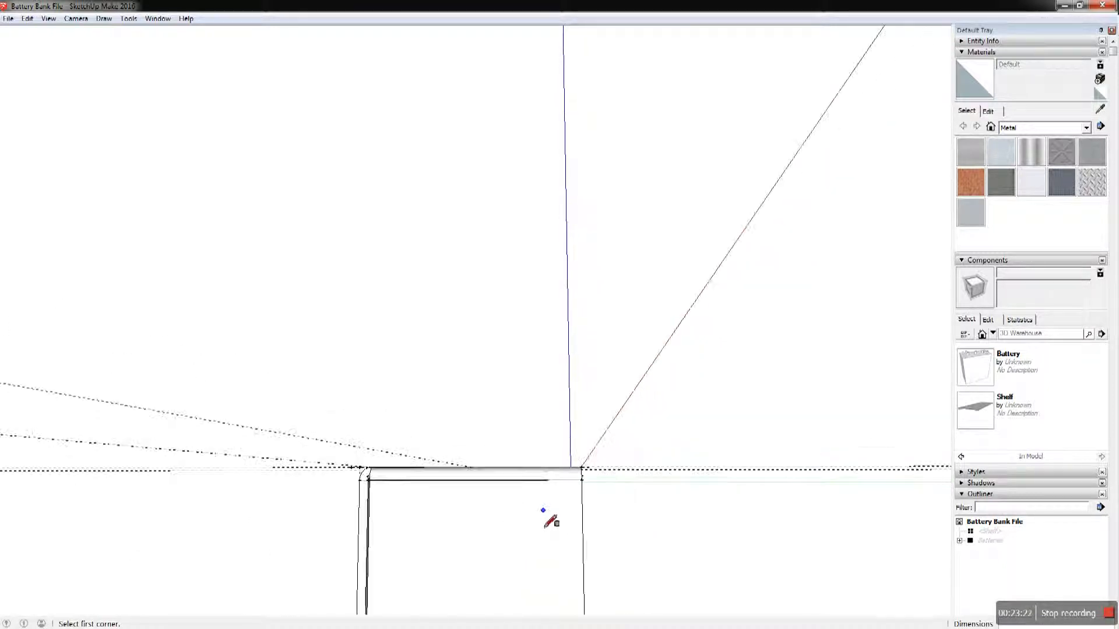
pyautogui.moveTo(548, 519); pyautogui.dragTo(365, 546, button='middle')
pyautogui.scroll(1, 443, 529)
pyautogui.scroll(-3, 442, 529)
pyautogui.scroll(4, 442, 529)
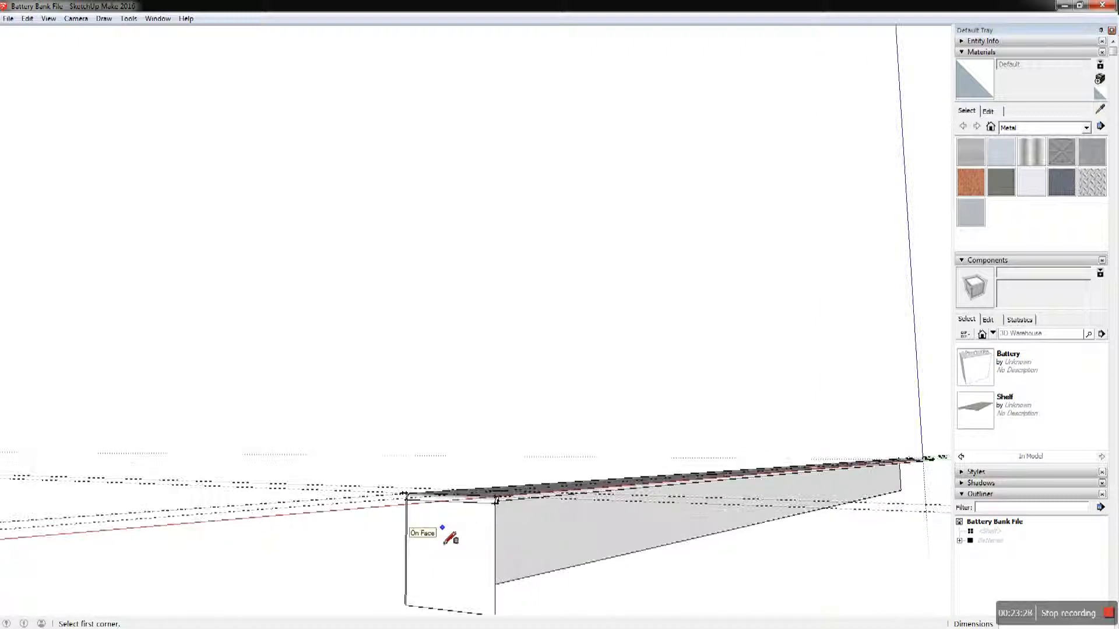
pyautogui.scroll(1, 443, 528)
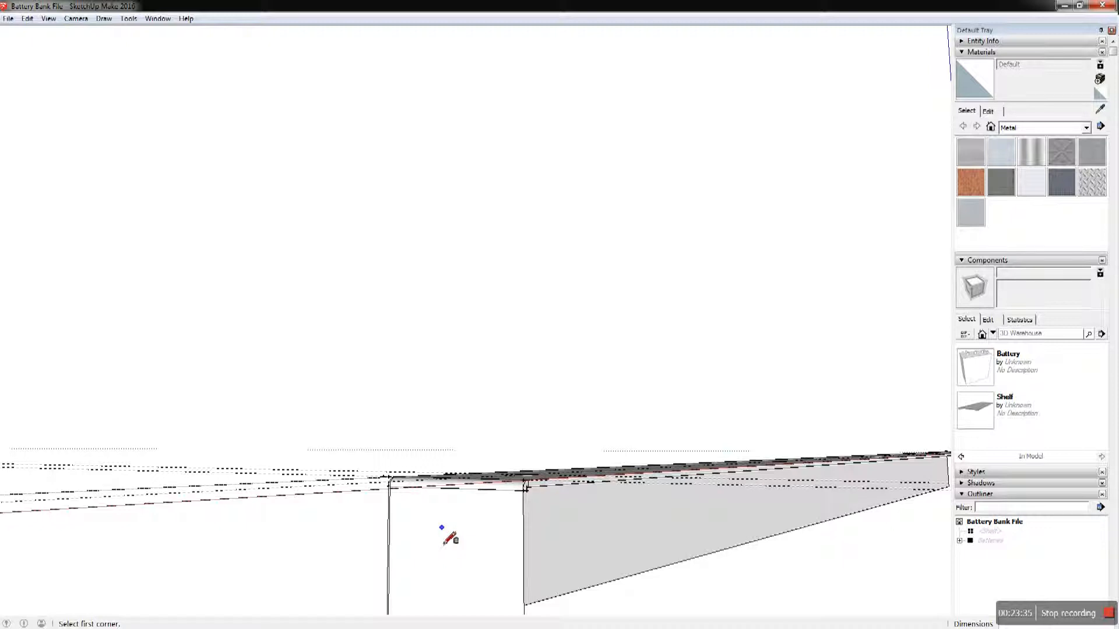
pyautogui.press('t')
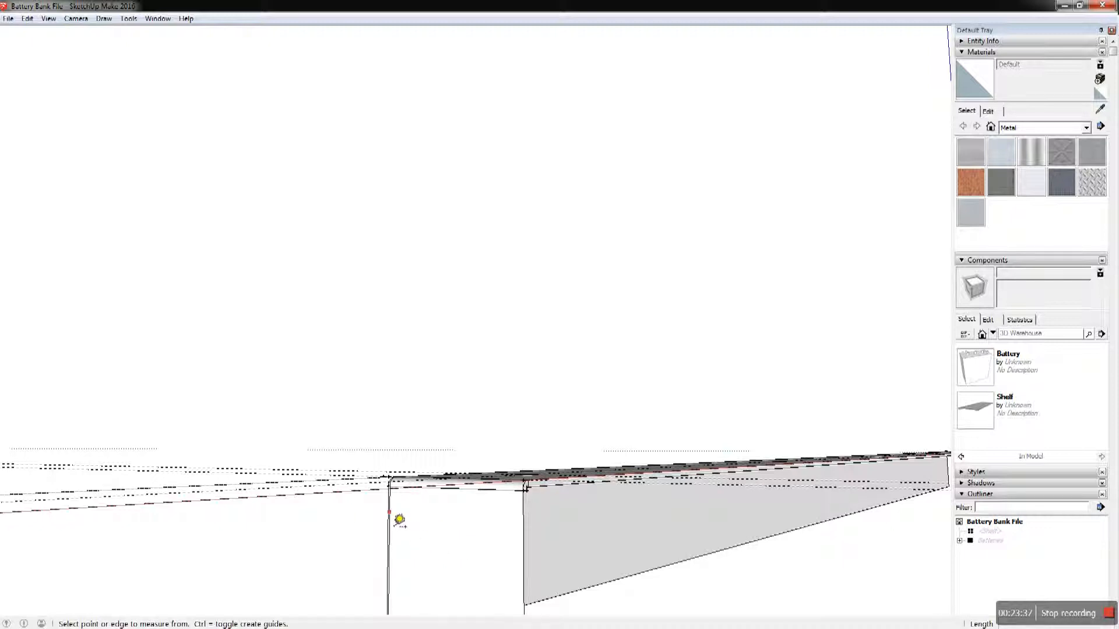
pyautogui.click(520, 523)
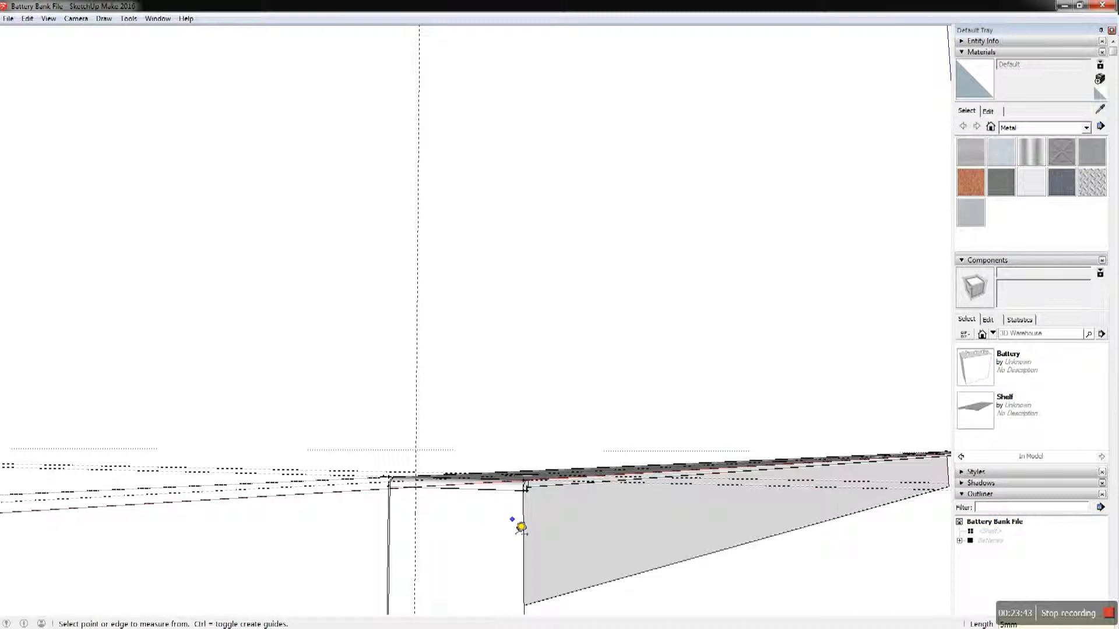
pyautogui.click(529, 520)
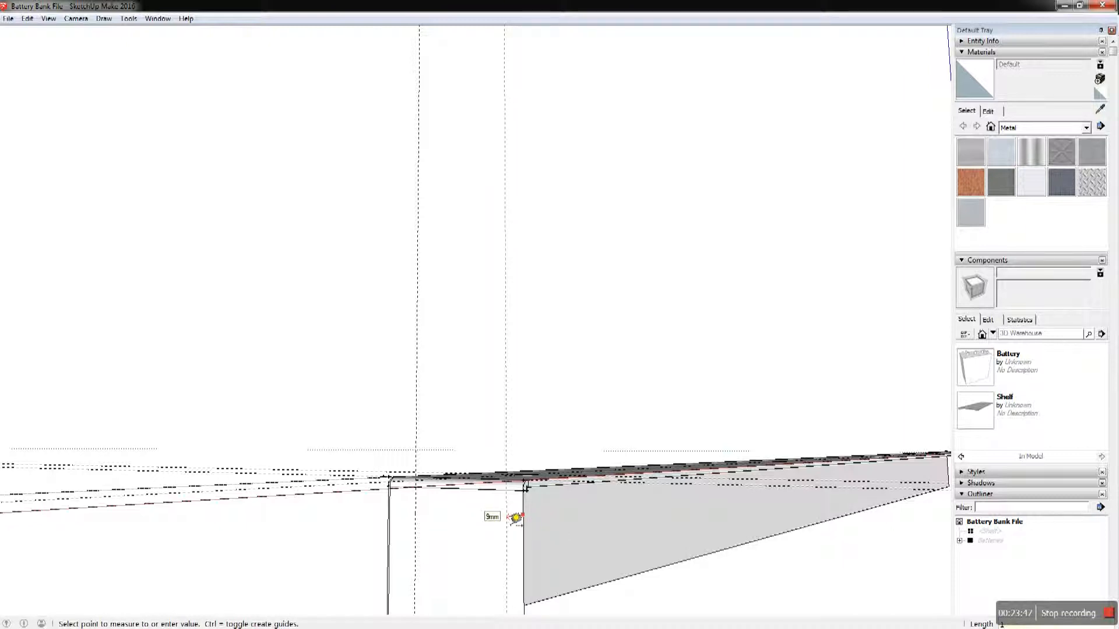
pyautogui.click(515, 518)
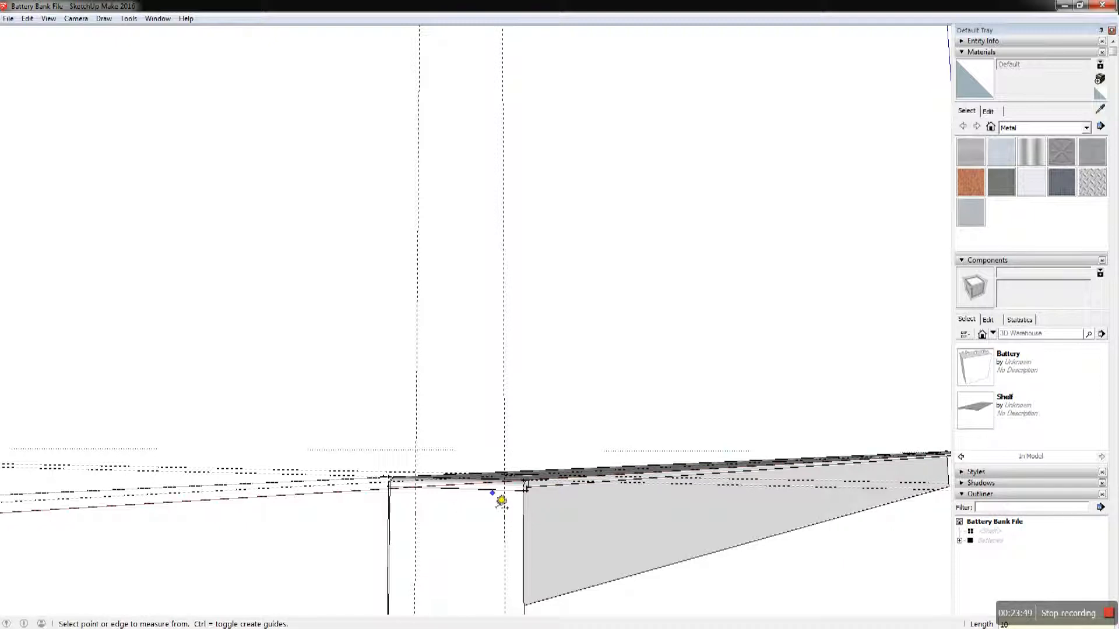
# Add a horizontal guide on the end flange, offset downward from its upper edge
pyautogui.click(501, 499)
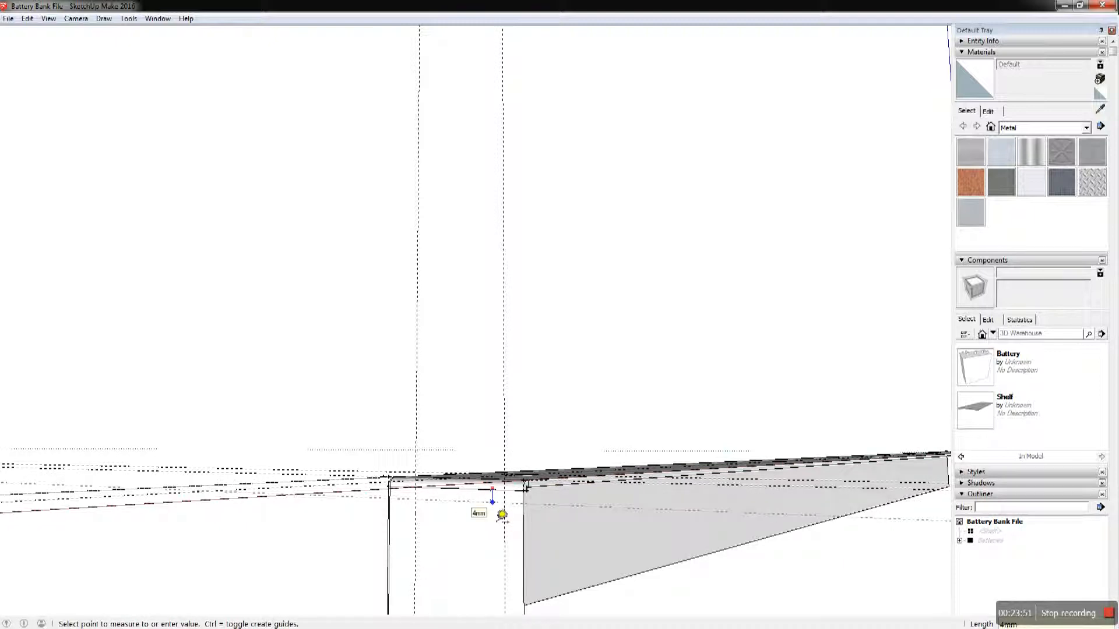
pyautogui.click(502, 515)
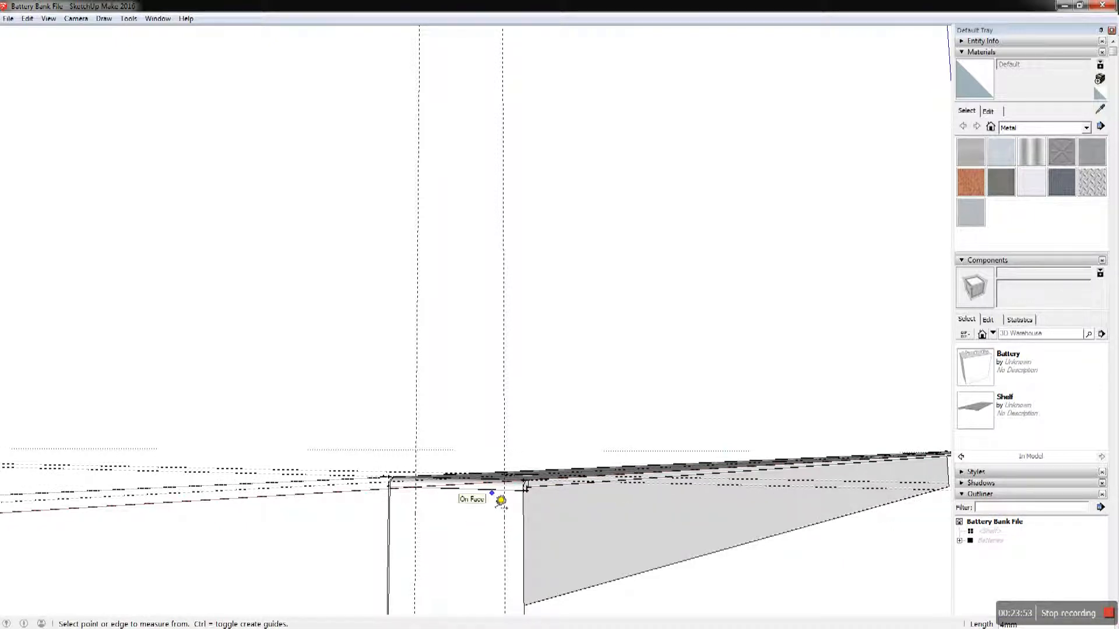
pyautogui.click(501, 499)
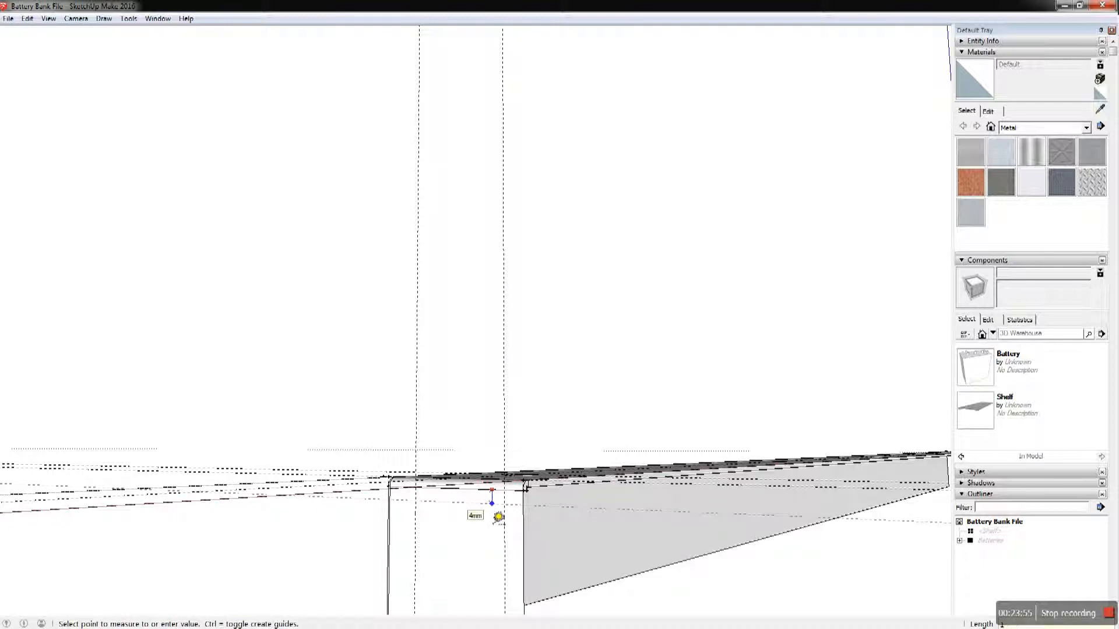
pyautogui.press('Return')
# Delete the misplaced vertical guide outside the end flange and add a new one inset from the flange's free side edge
pyautogui.scroll(2, 448, 564)
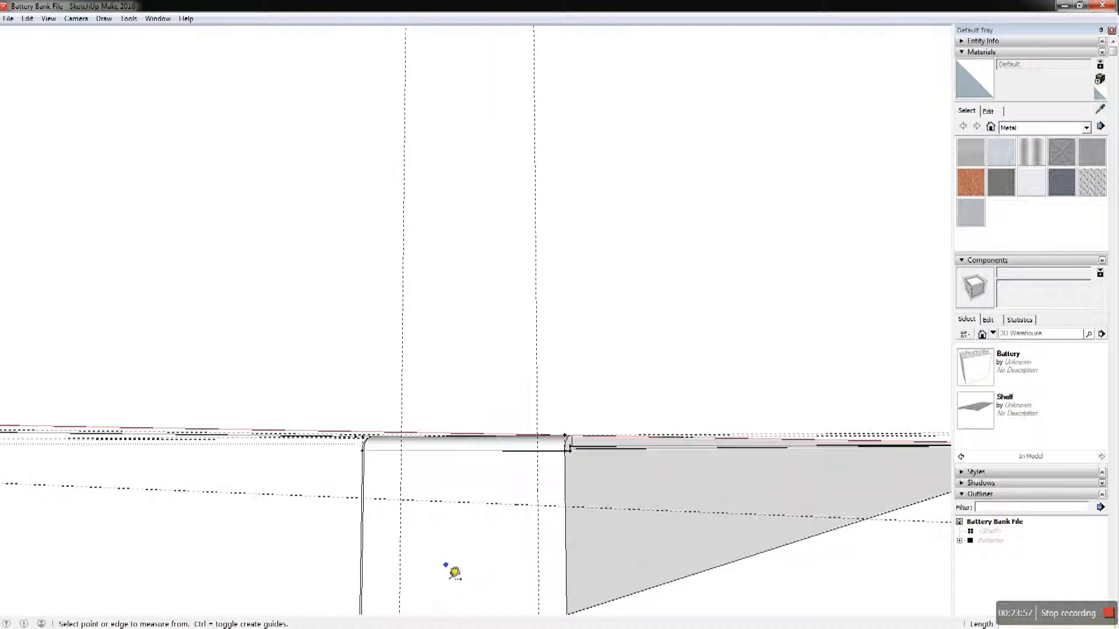
pyautogui.scroll(-1, 448, 564)
pyautogui.moveTo(447, 564); pyautogui.dragTo(760, 562, button='middle')
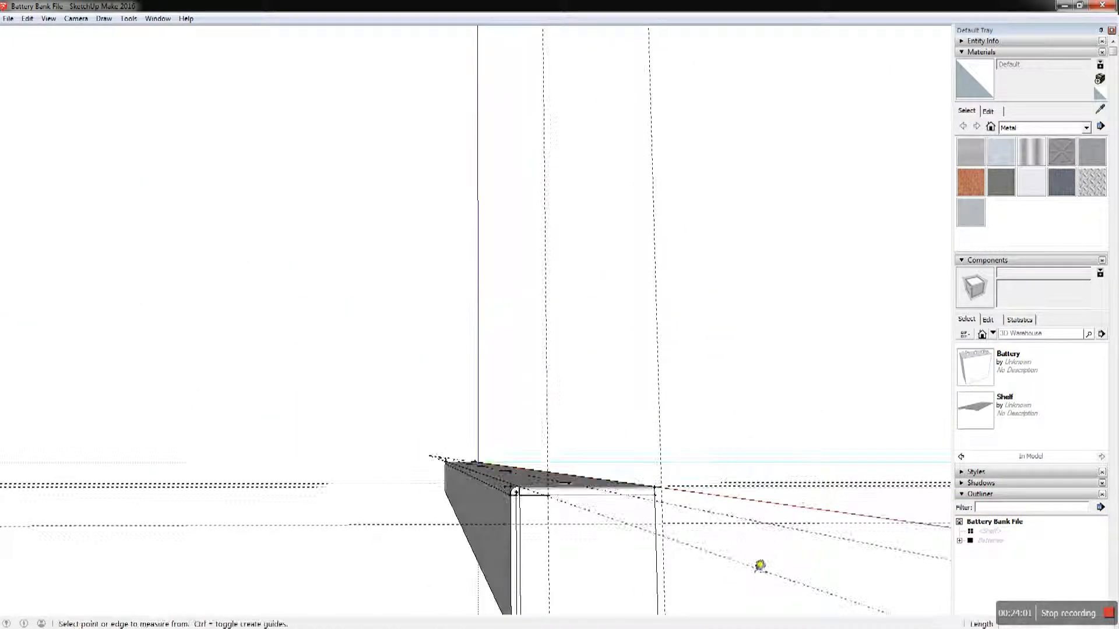
pyautogui.press('space')
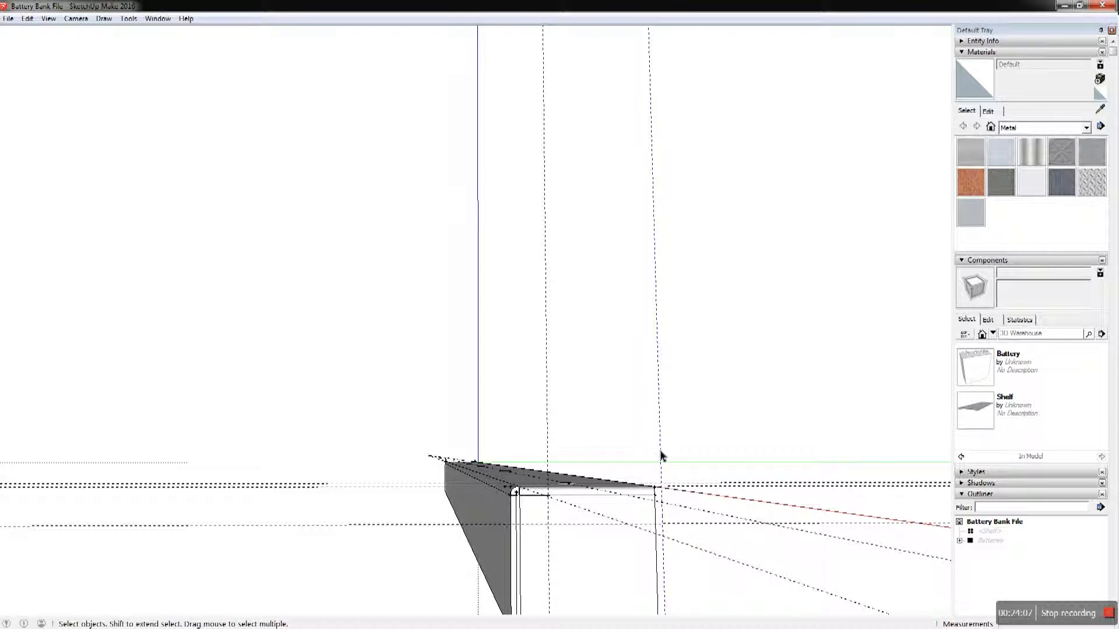
pyautogui.press('Delete')
pyautogui.press('t')
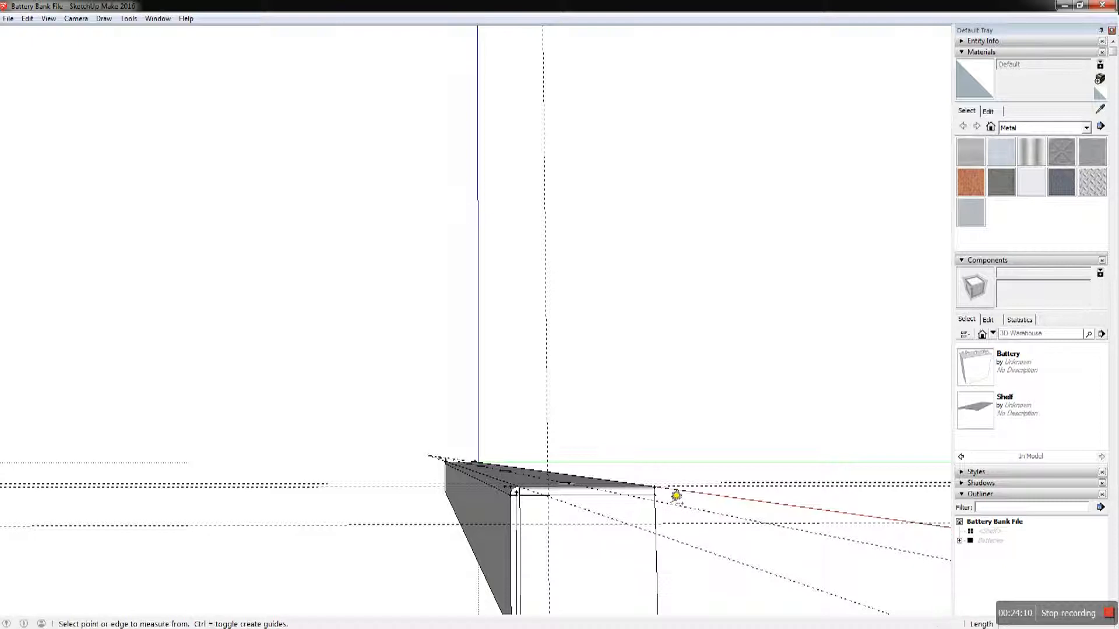
pyautogui.click(657, 558)
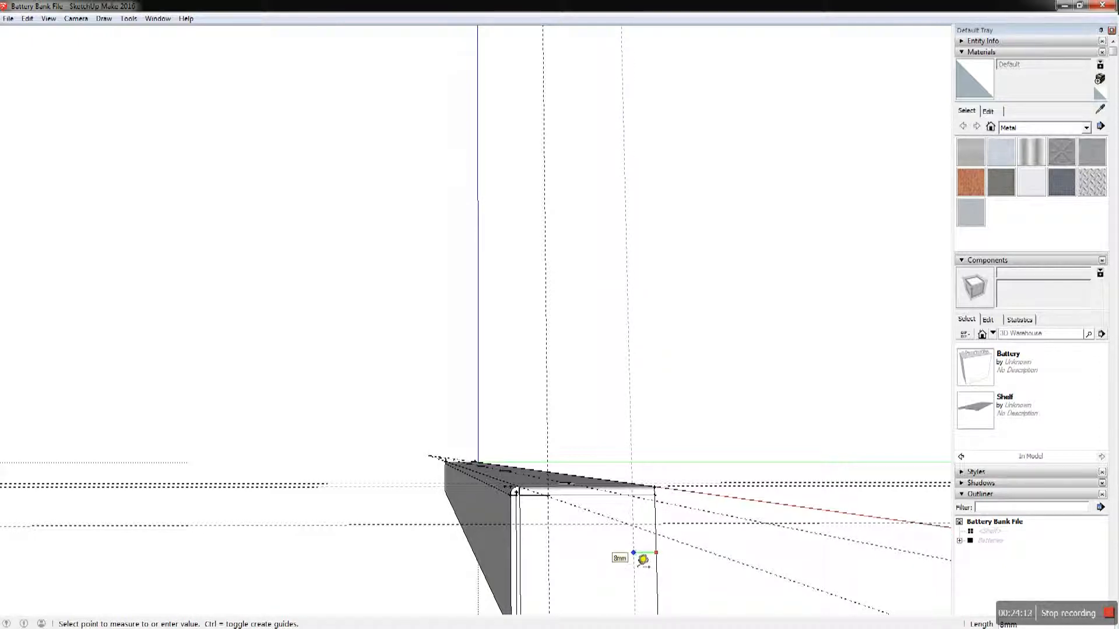
pyautogui.click(642, 559)
pyautogui.scroll(-2, 558, 507)
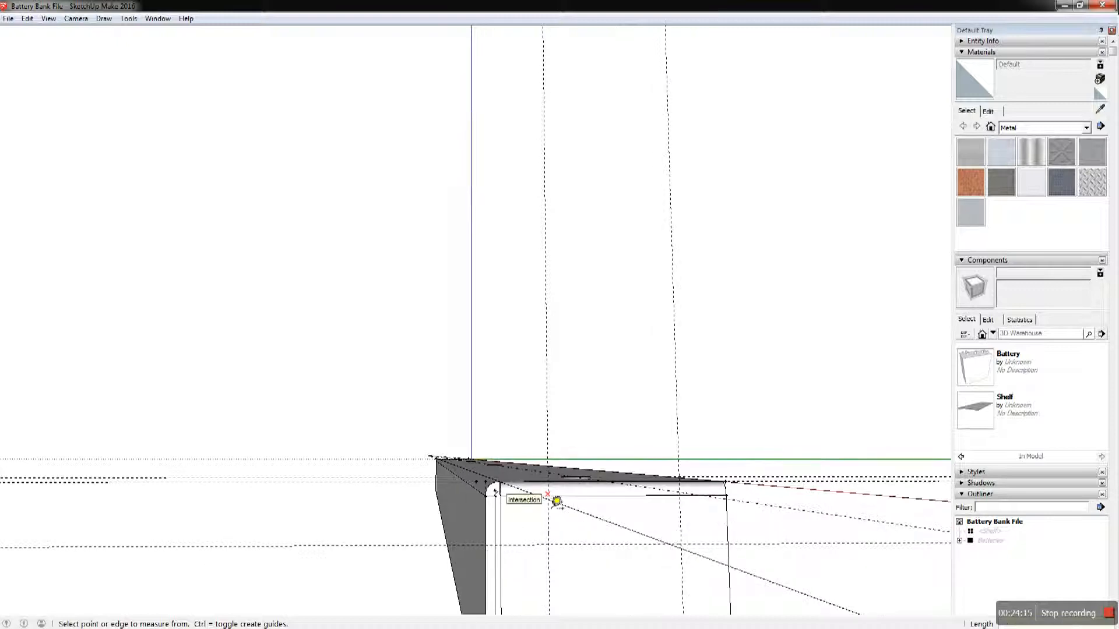
# Add a horizontal guide on the end flange, offset 10 mm upward from its lower edge
pyautogui.scroll(-2, 558, 515)
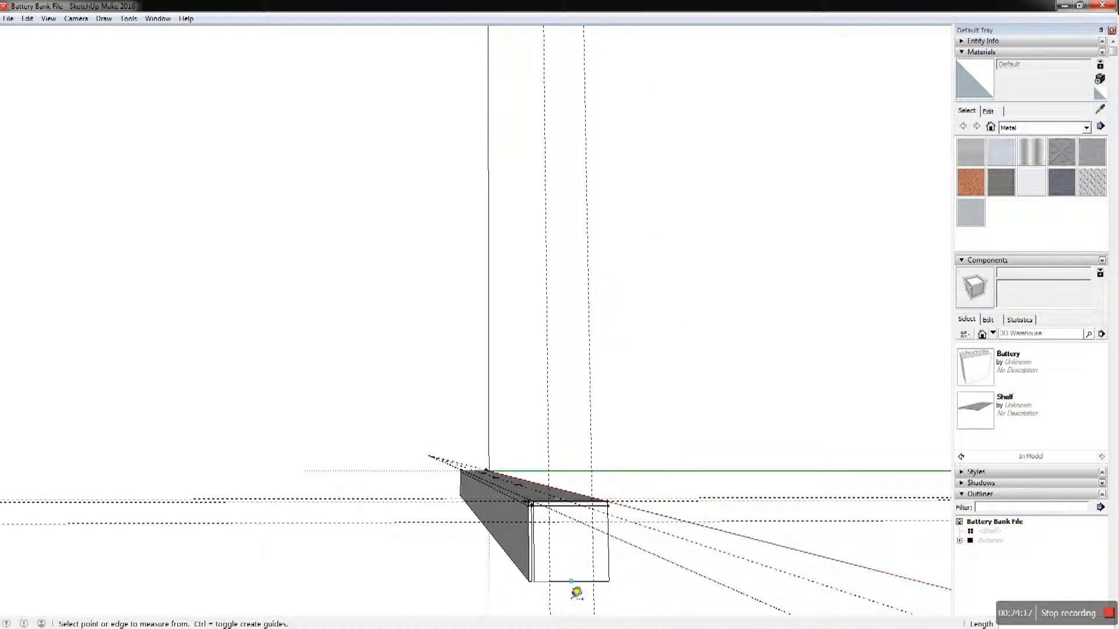
pyautogui.click(575, 588)
pyautogui.write('1')
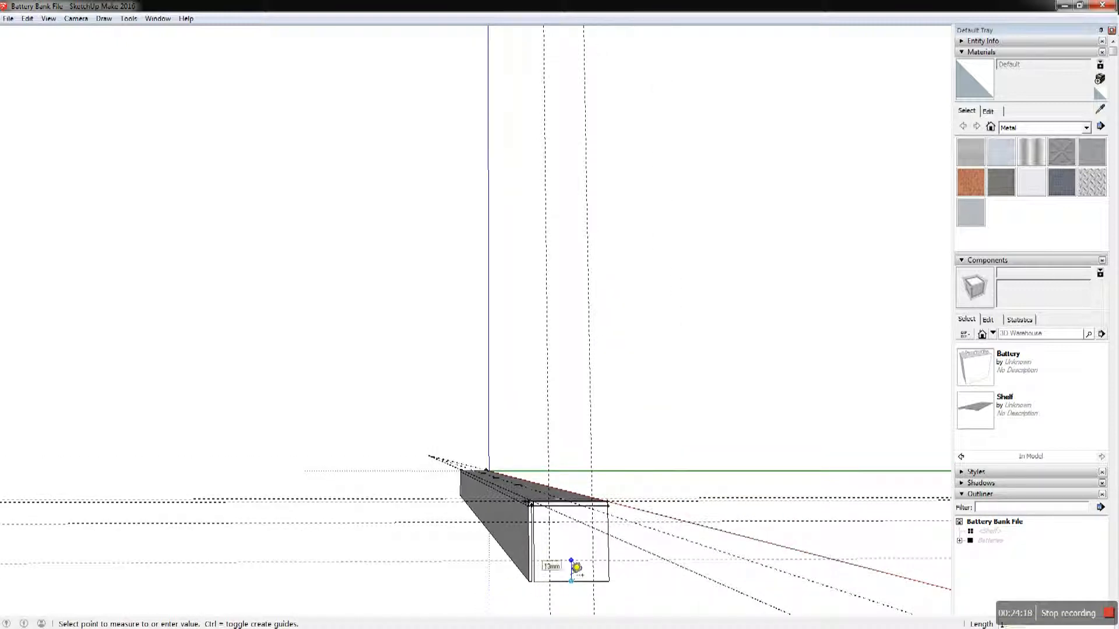
pyautogui.write('0')
pyautogui.press('Return')
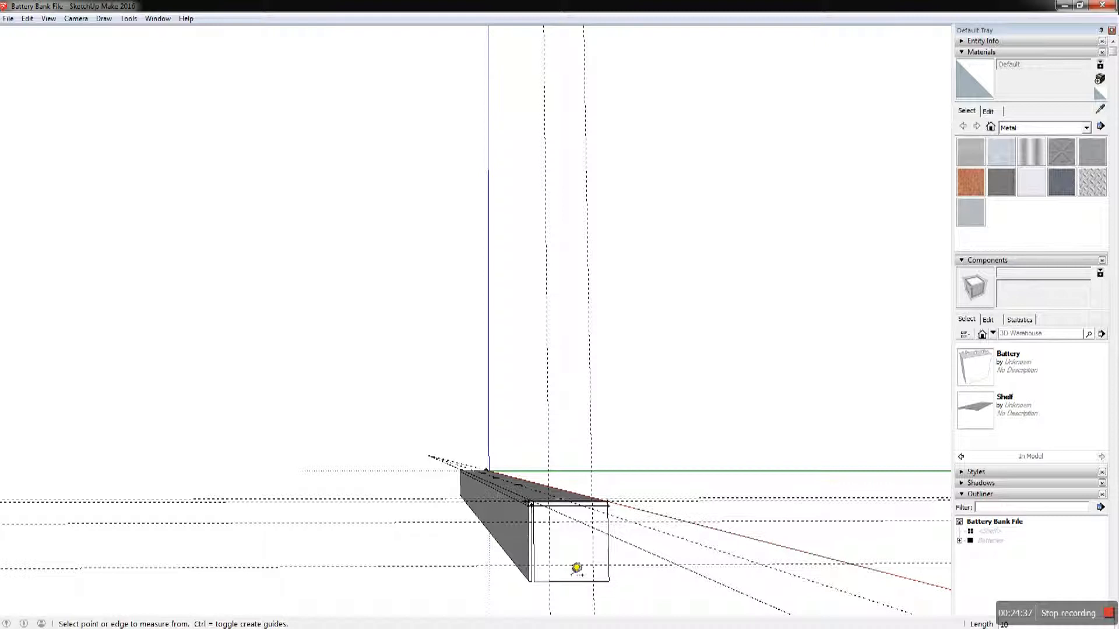
# Draw two circles of 5 mm radius where the flange's first vertical guide, nearest the long side flange, crosses the upper and lower horizontal guides
pyautogui.press('c')
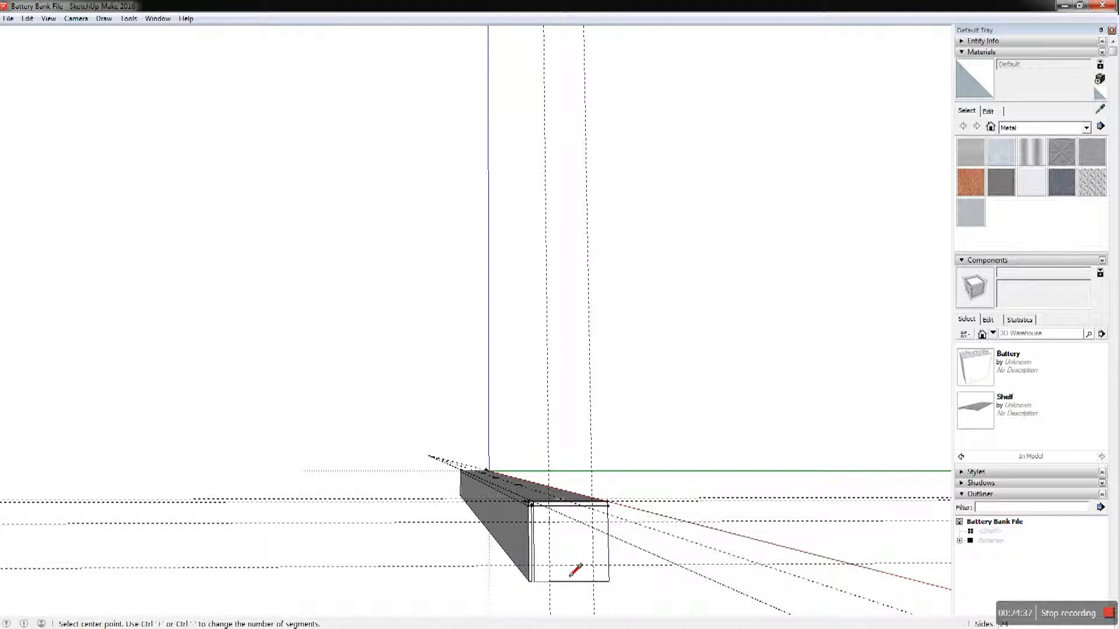
pyautogui.click(549, 522)
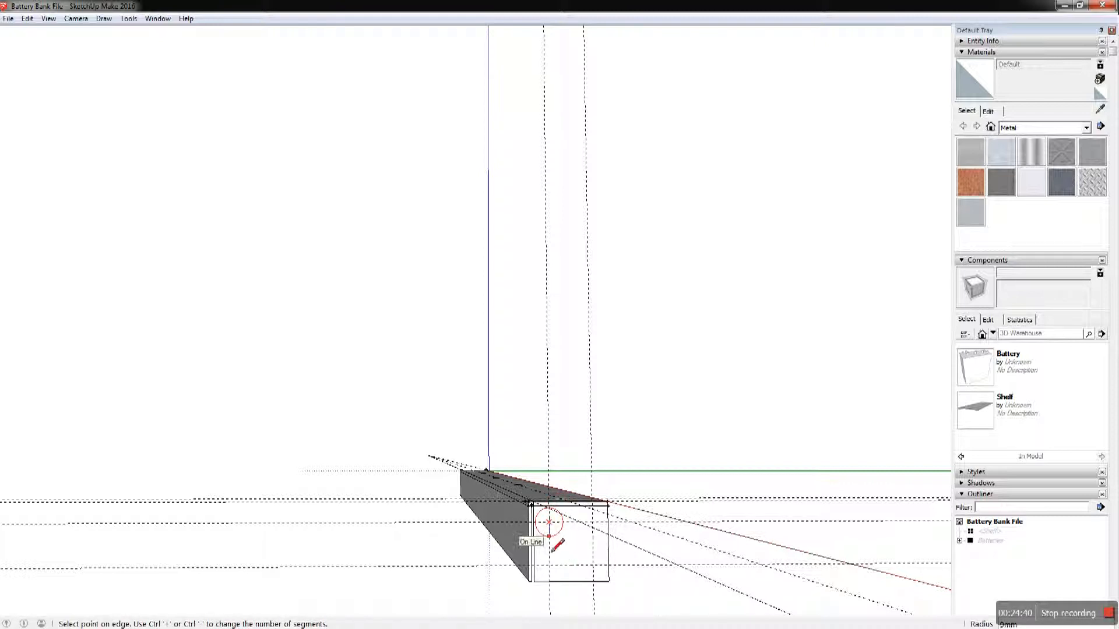
pyautogui.write('5')
pyautogui.press('Return')
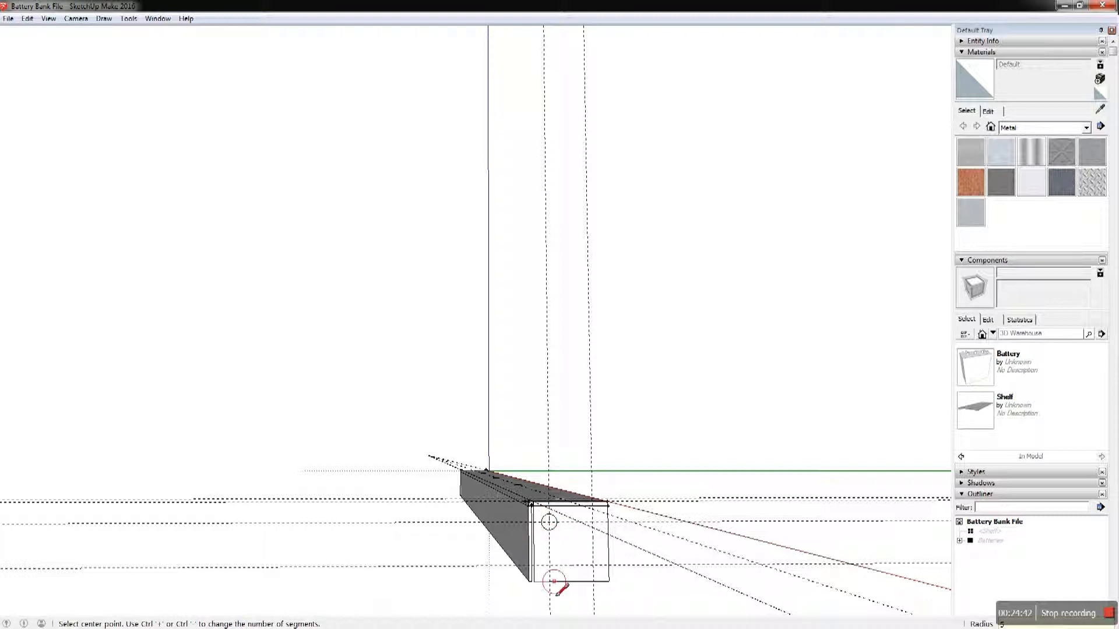
pyautogui.click(549, 565)
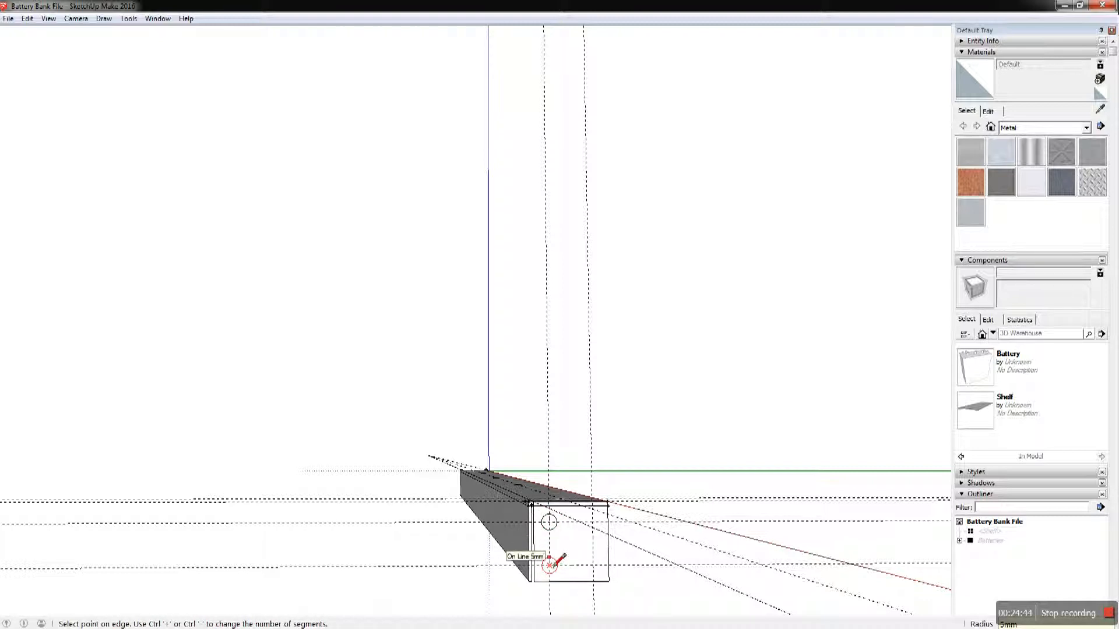
pyautogui.write('5')
pyautogui.press('Return')
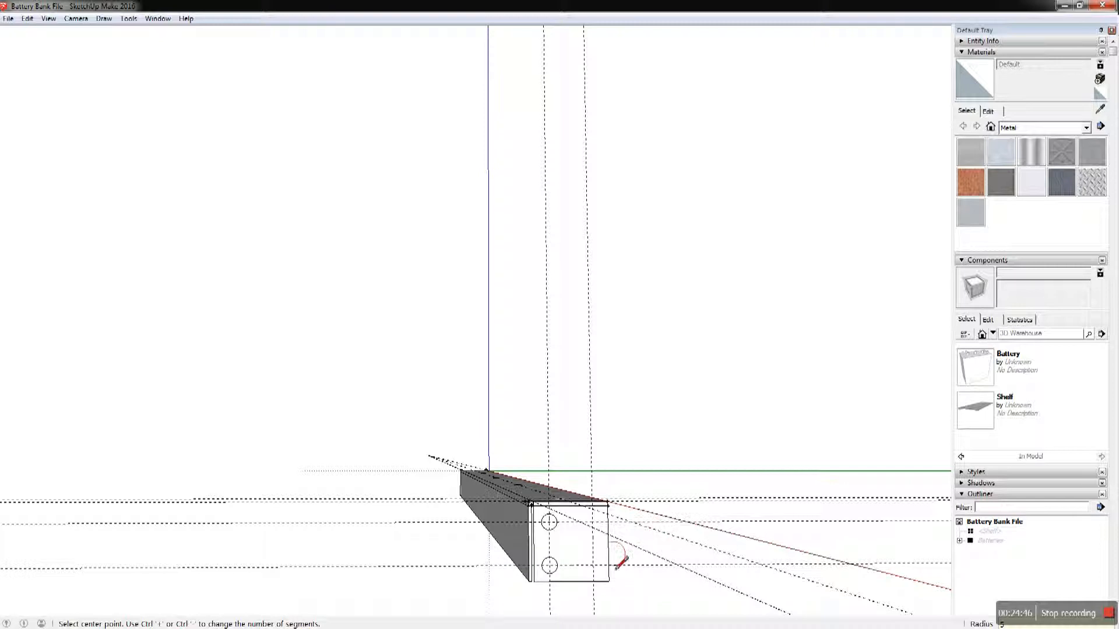
# Draw two more 5 mm radius circles where the second vertical guide crosses the lower and upper horizontal guides on the end flange
pyautogui.click(592, 565)
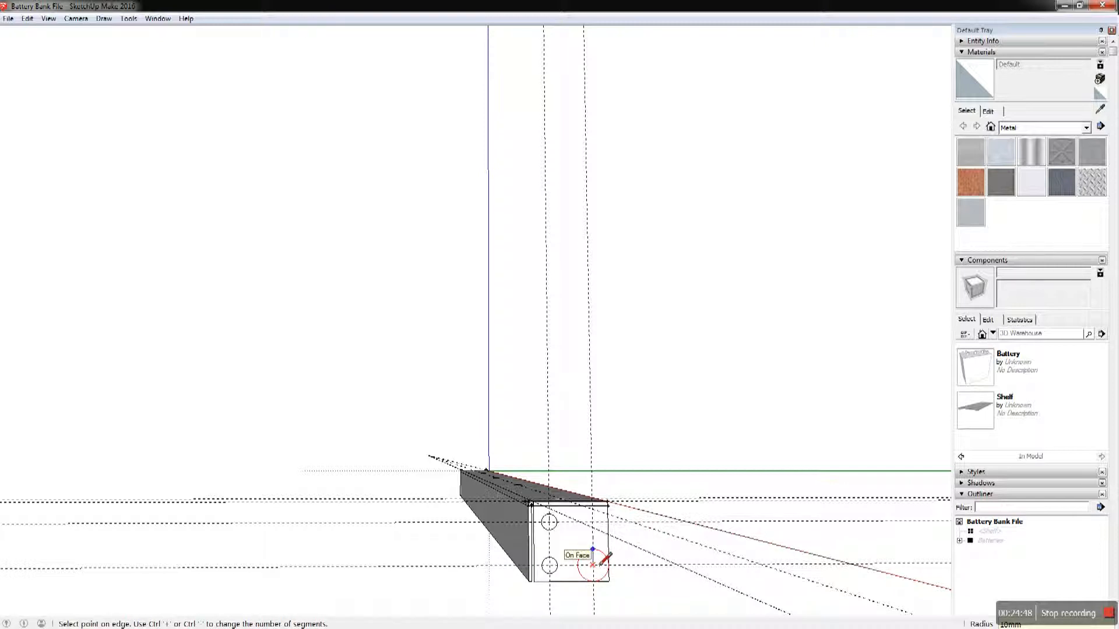
pyautogui.write('5')
pyautogui.press('Return')
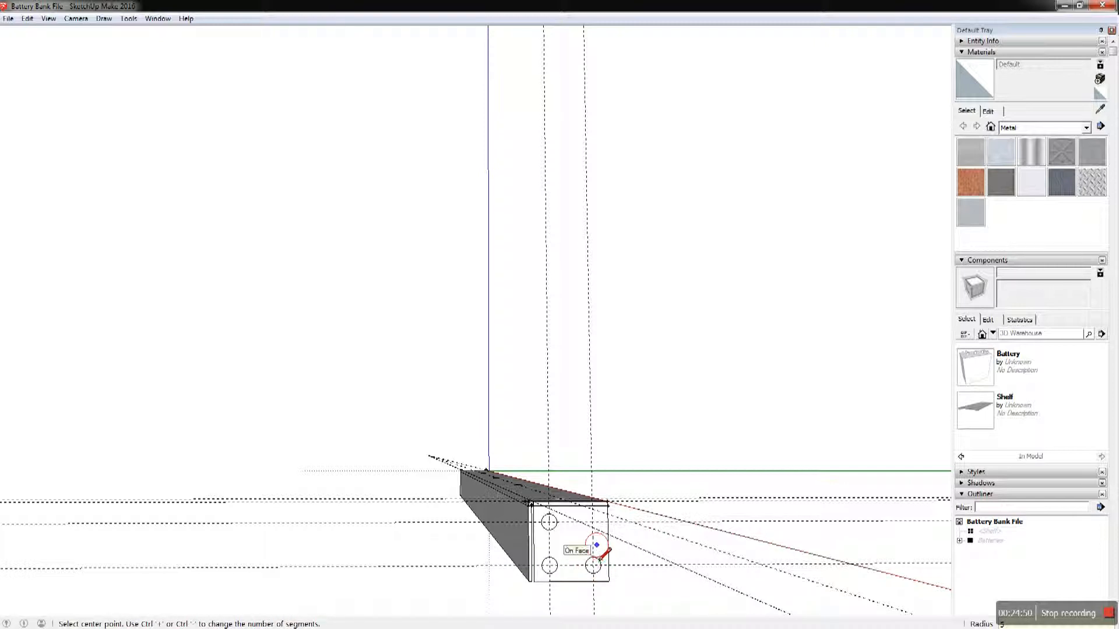
pyautogui.click(592, 521)
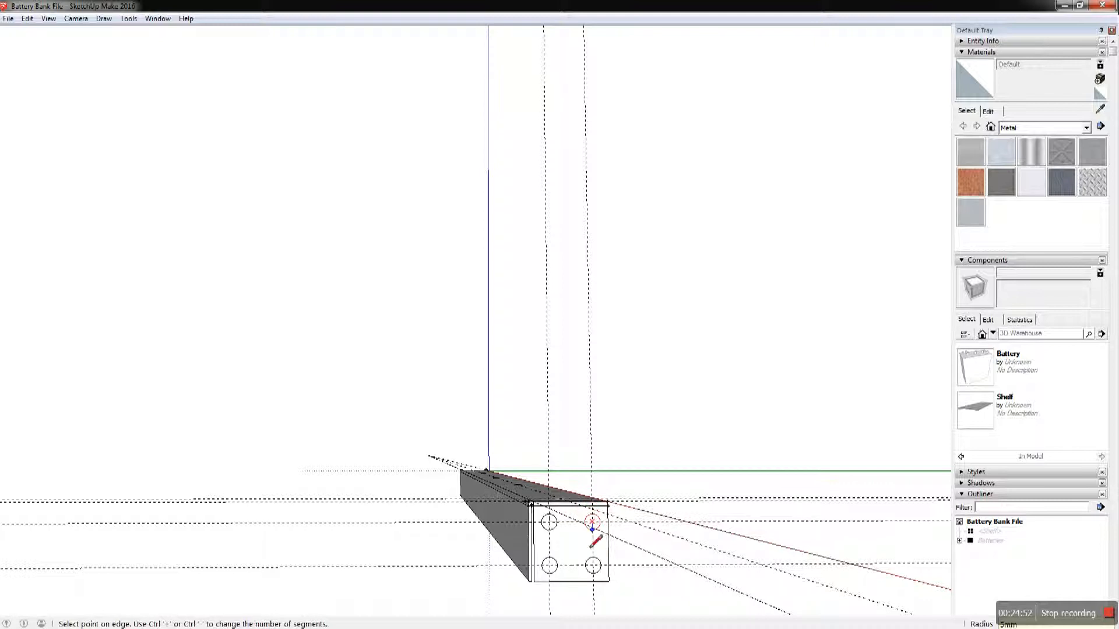
pyautogui.write('5')
pyautogui.press('Return')
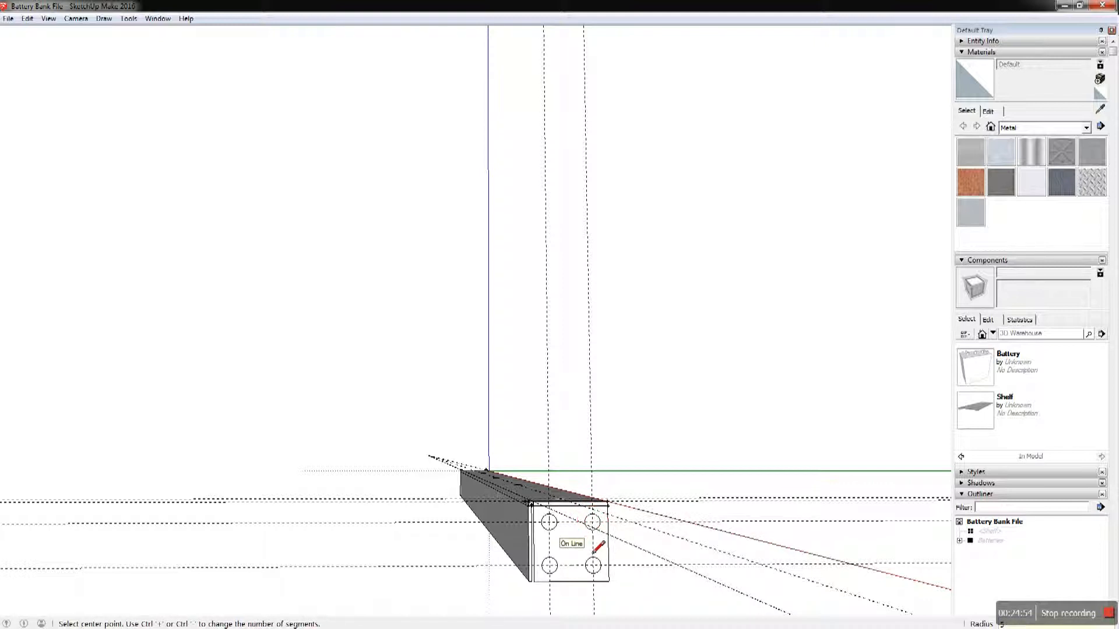
# Push/Pull the end flange's inner face around the four circles to a thickness of 2 mm
pyautogui.moveTo(593, 548); pyautogui.dragTo(269, 550, button='middle')
pyautogui.press('p')
pyautogui.scroll(3, 372, 538)
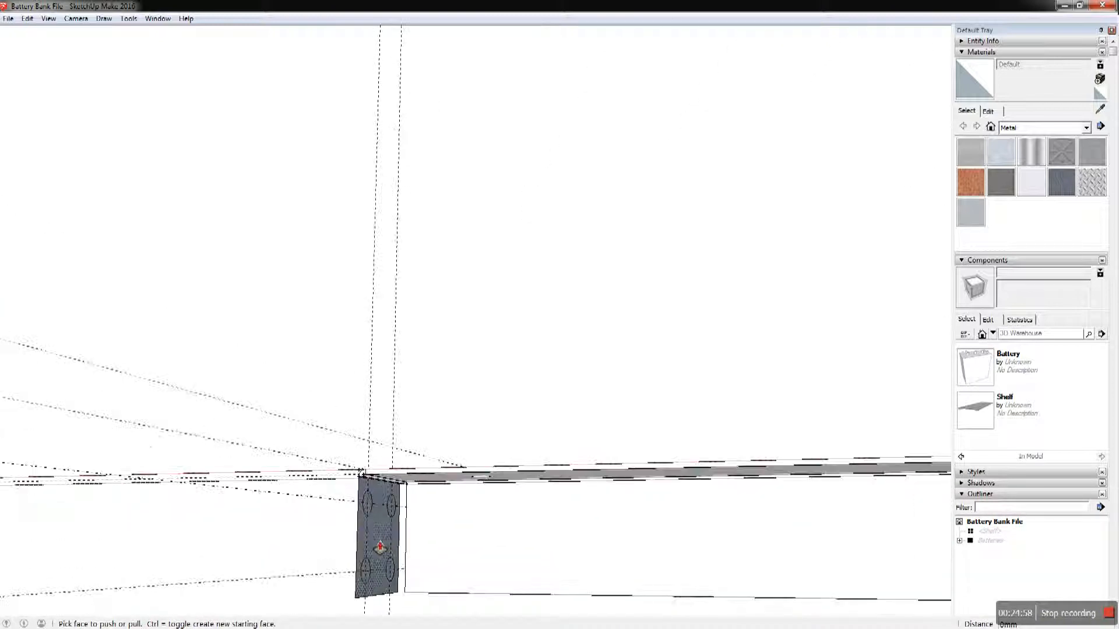
pyautogui.moveTo(369, 539); pyautogui.dragTo(381, 539)
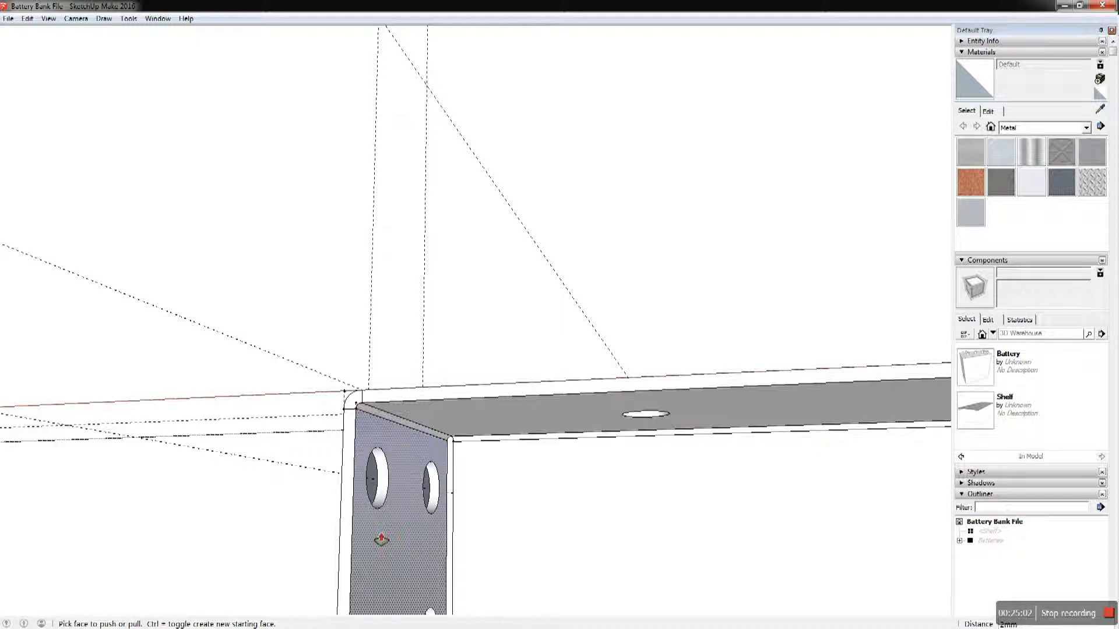
# Delete the circular faces left inside the end flange's four holes to open them through
pyautogui.press('space')
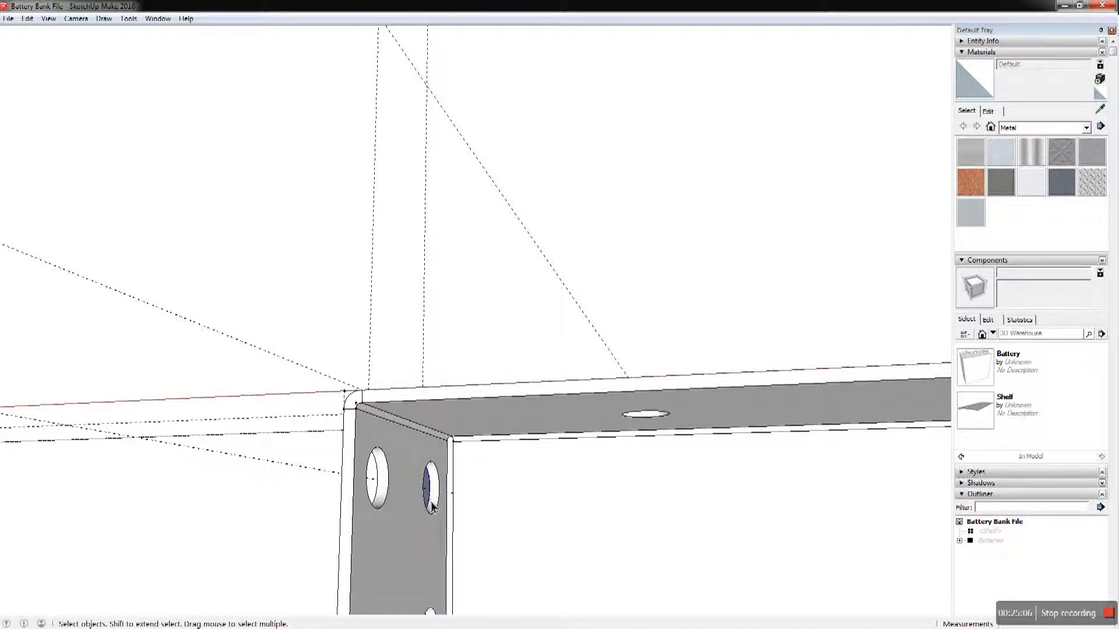
pyautogui.scroll(-5, 418, 579)
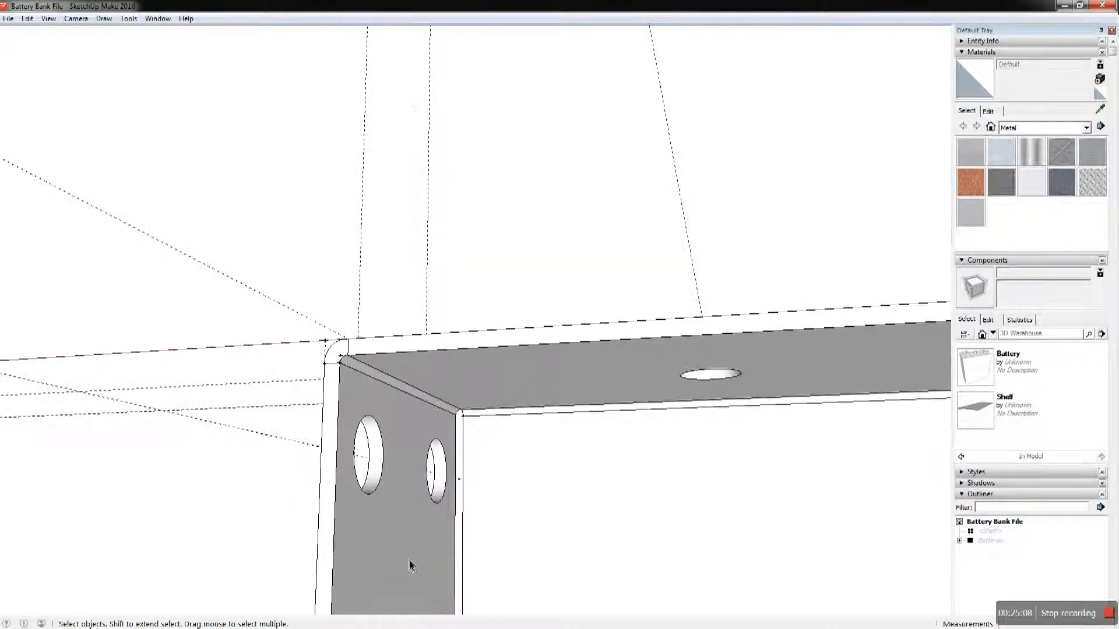
pyautogui.scroll(5, 402, 611)
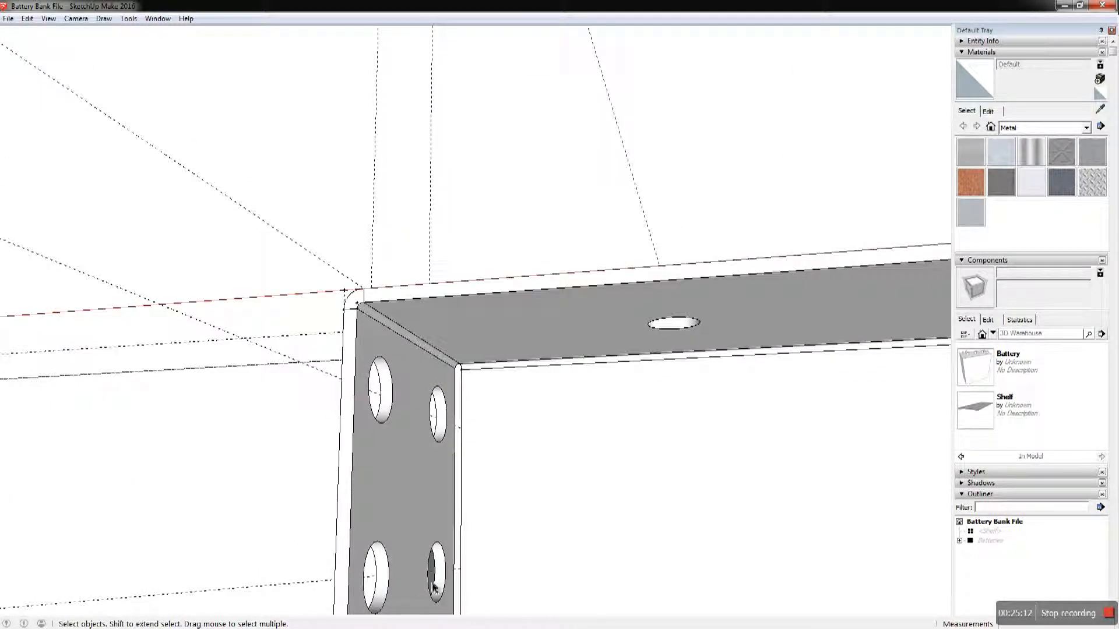
pyautogui.moveTo(436, 585); pyautogui.dragTo(326, 537, button='middle')
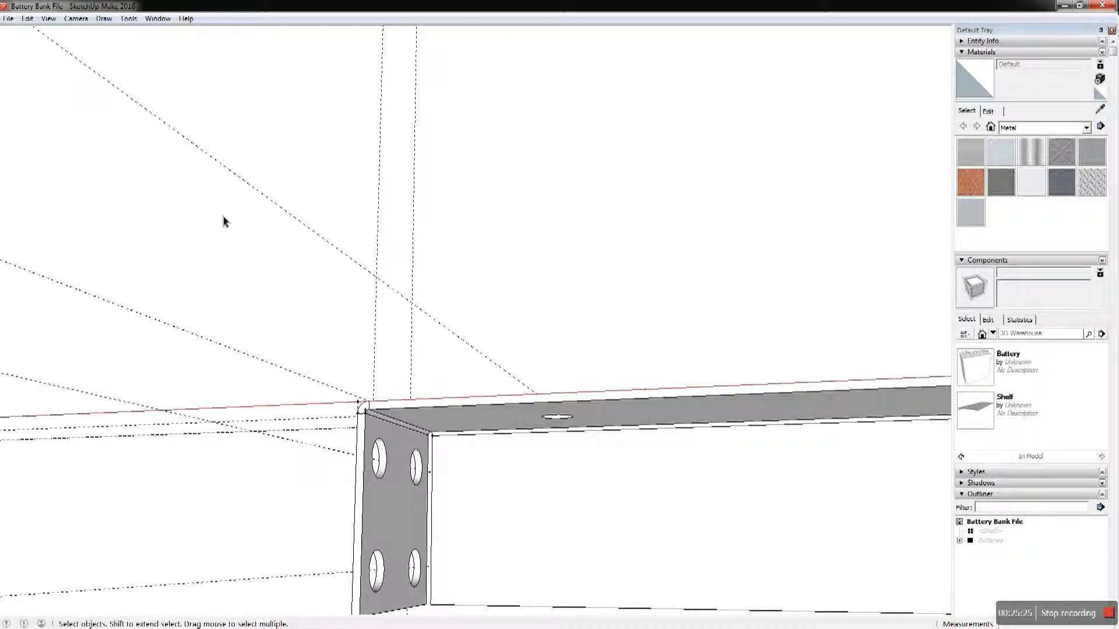
# Select all faces of the end flange together with its rounded bend and make them a group
pyautogui.scroll(-2, 385, 501)
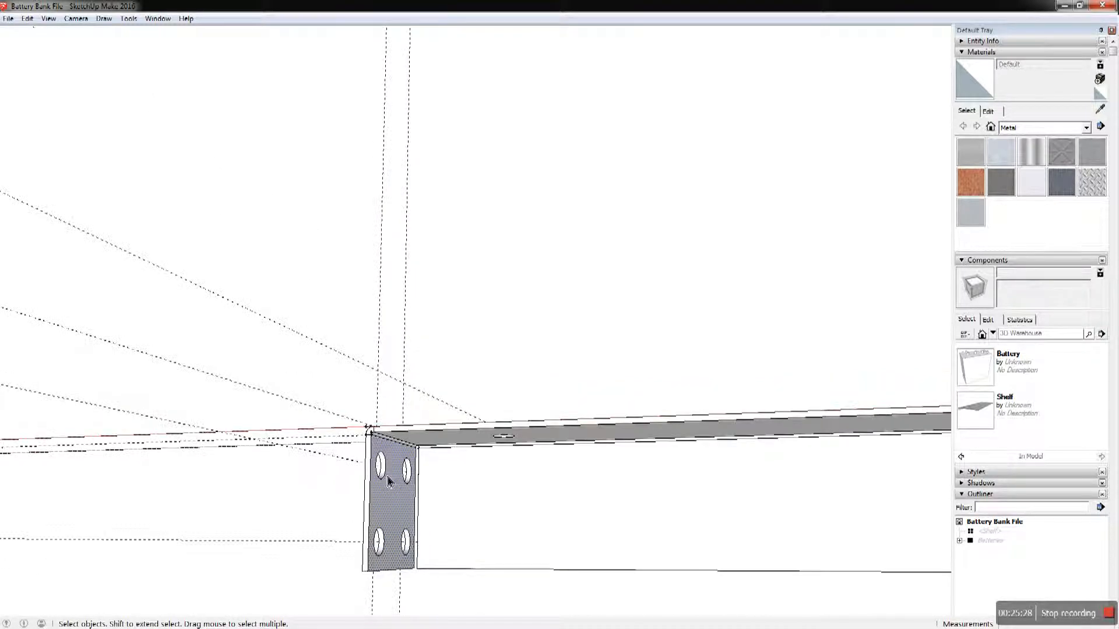
pyautogui.scroll(5, 402, 490)
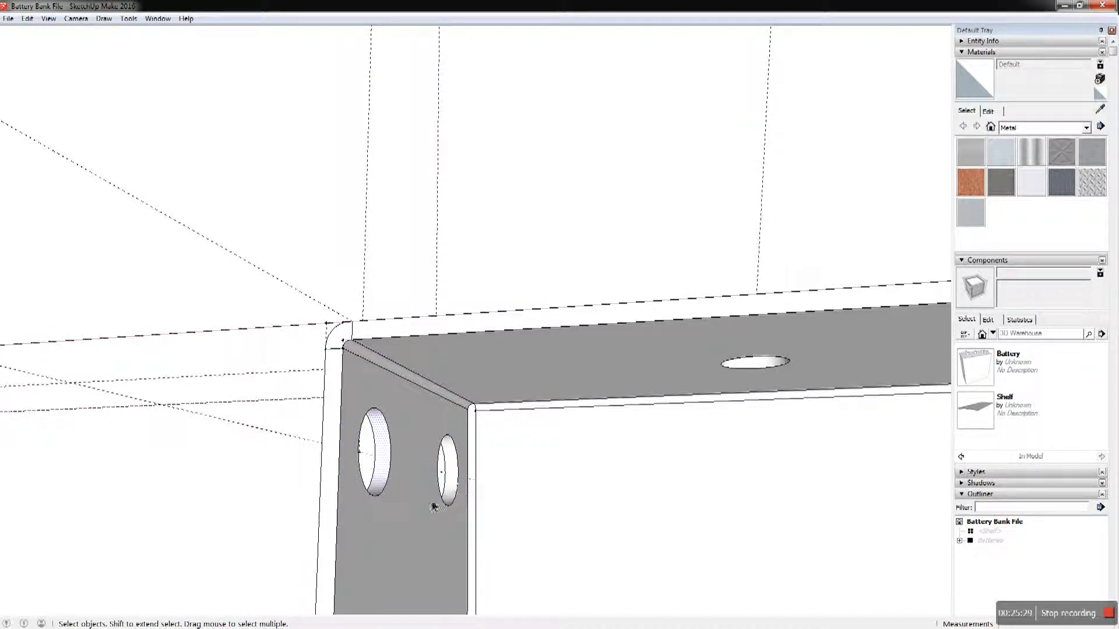
pyautogui.click(426, 525)
pyautogui.scroll(1, 434, 531)
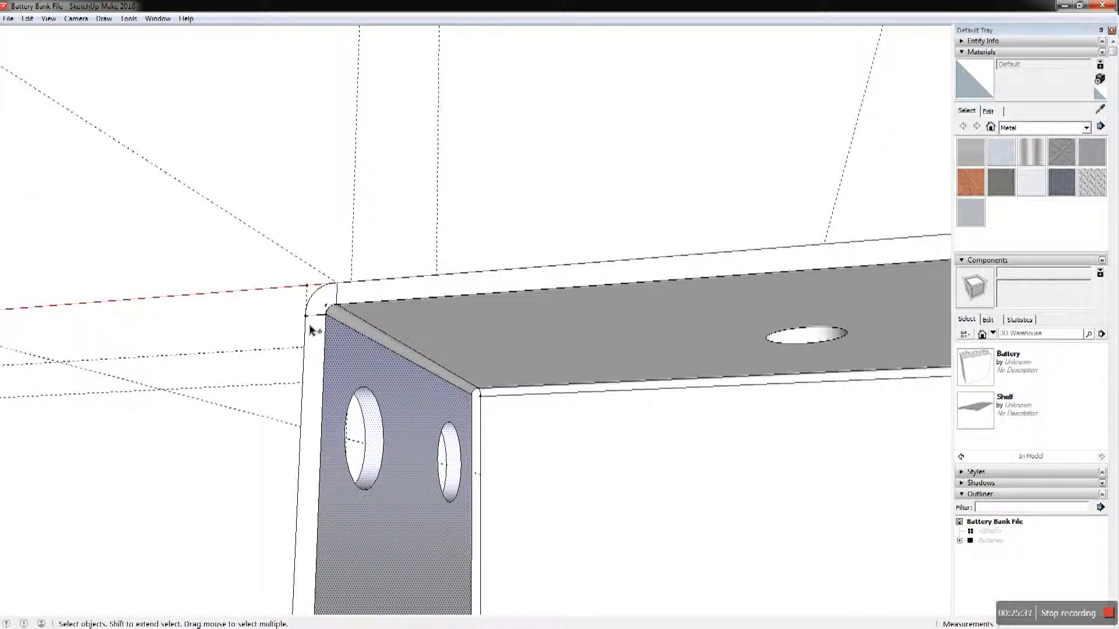
pyautogui.keyDown('shift'); pyautogui.click(339, 318); pyautogui.keyUp('shift')
pyautogui.keyDown('shift'); pyautogui.click(330, 298); pyautogui.keyUp('shift')
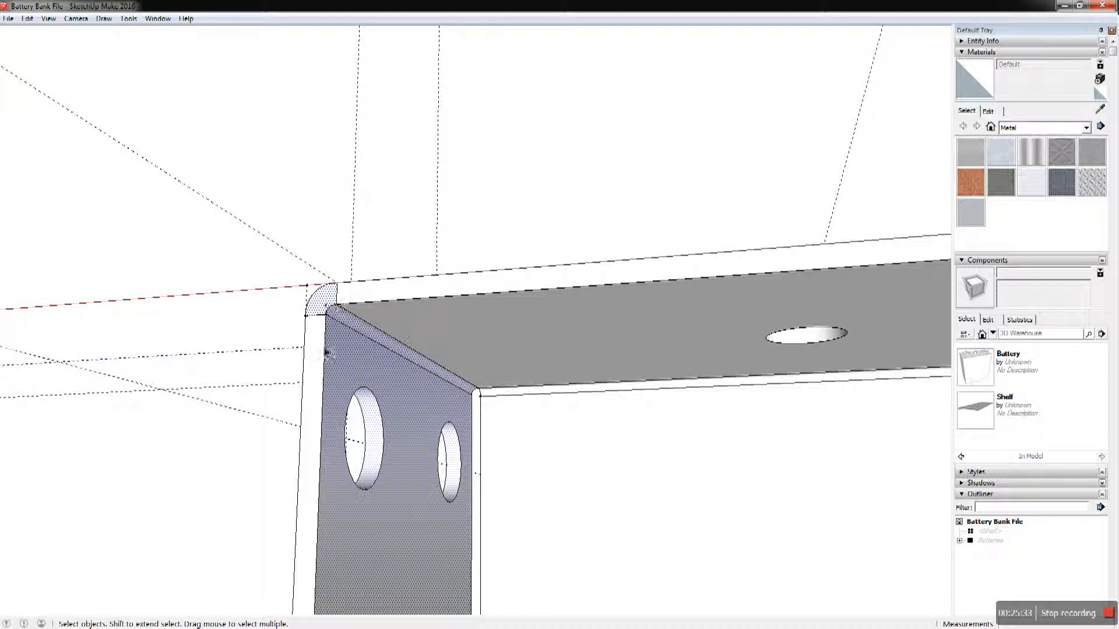
pyautogui.keyDown('shift'); pyautogui.click(314, 373); pyautogui.keyUp('shift')
pyautogui.scroll(-4, 349, 443)
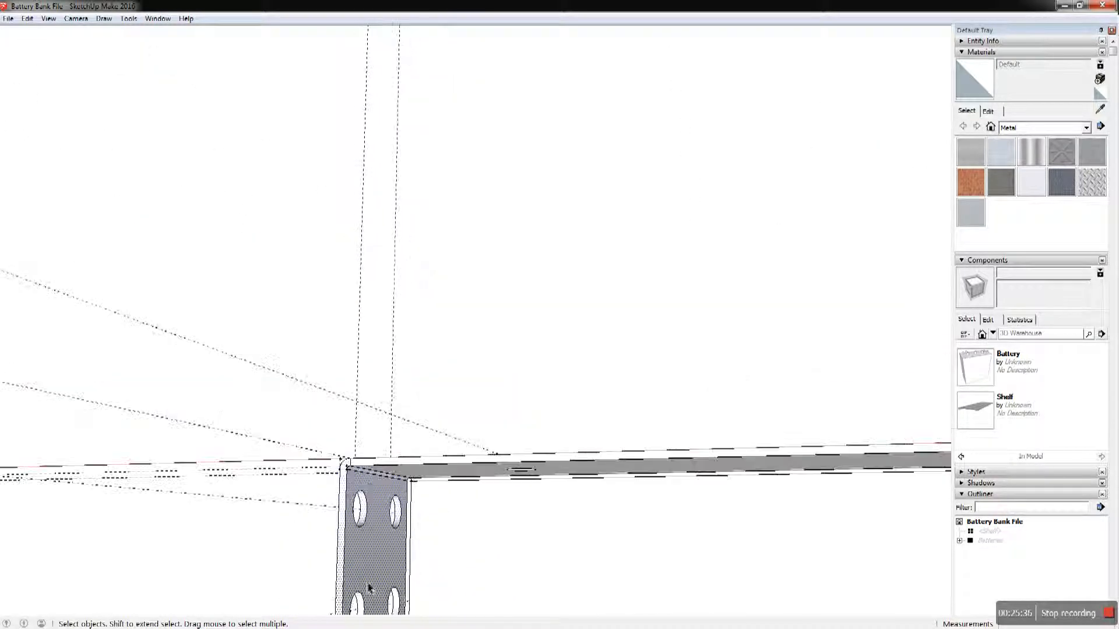
pyautogui.scroll(-2, 368, 587)
pyautogui.moveTo(368, 587); pyautogui.dragTo(355, 281, button='middle')
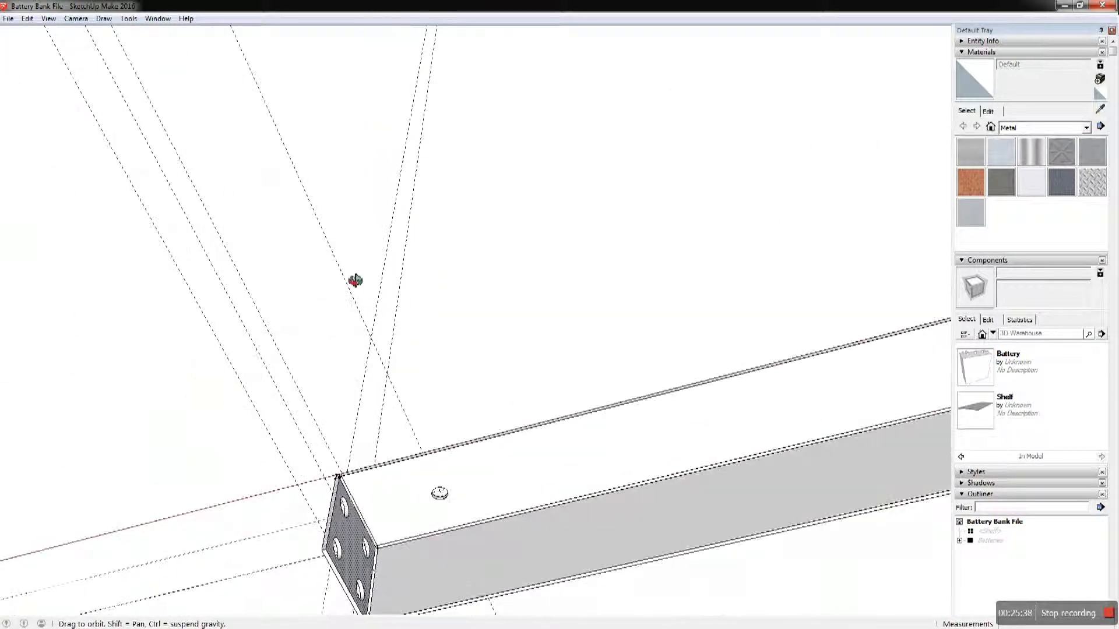
pyautogui.scroll(5, 324, 565)
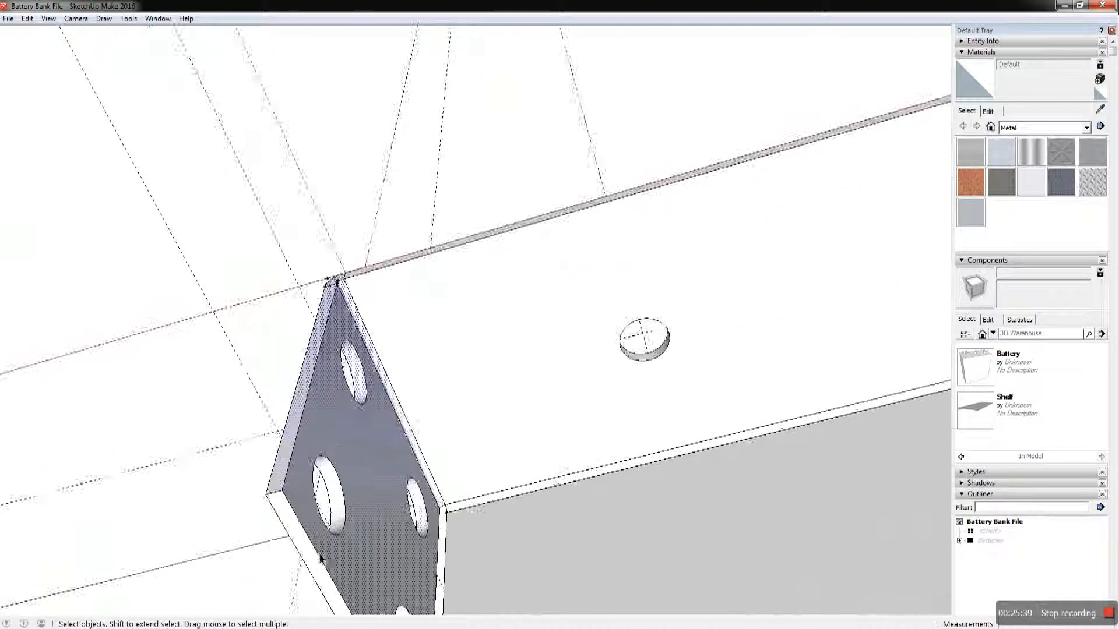
pyautogui.keyDown('shift'); pyautogui.click(319, 558); pyautogui.keyUp('shift')
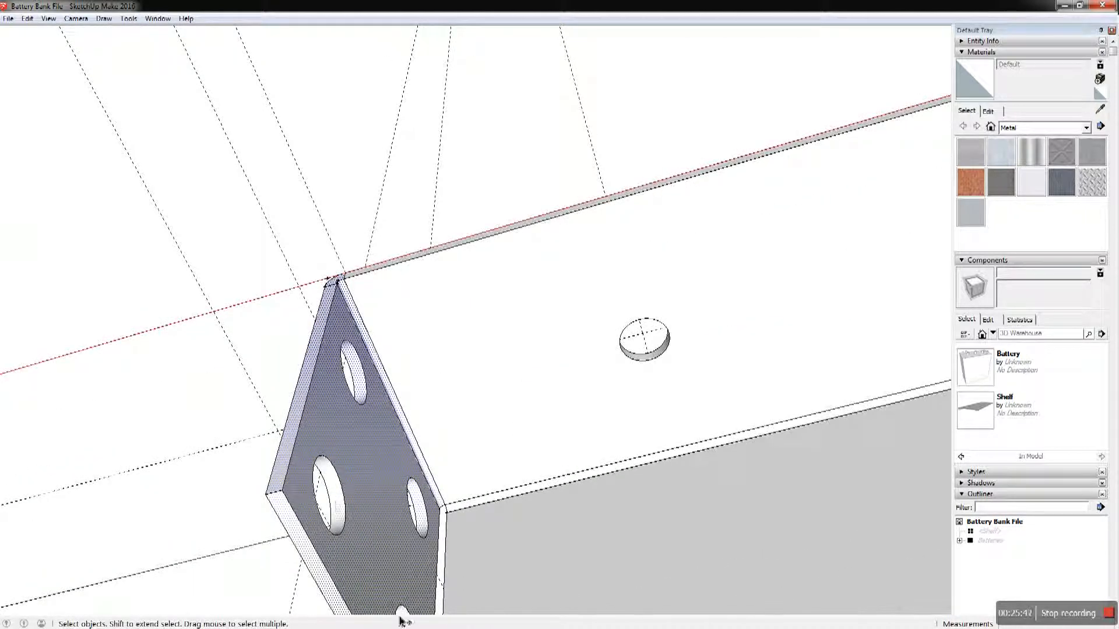
pyautogui.moveTo(376, 600); pyautogui.dragTo(394, 350, button='middle')
pyautogui.moveTo(374, 269); pyautogui.dragTo(308, 312, button='middle')
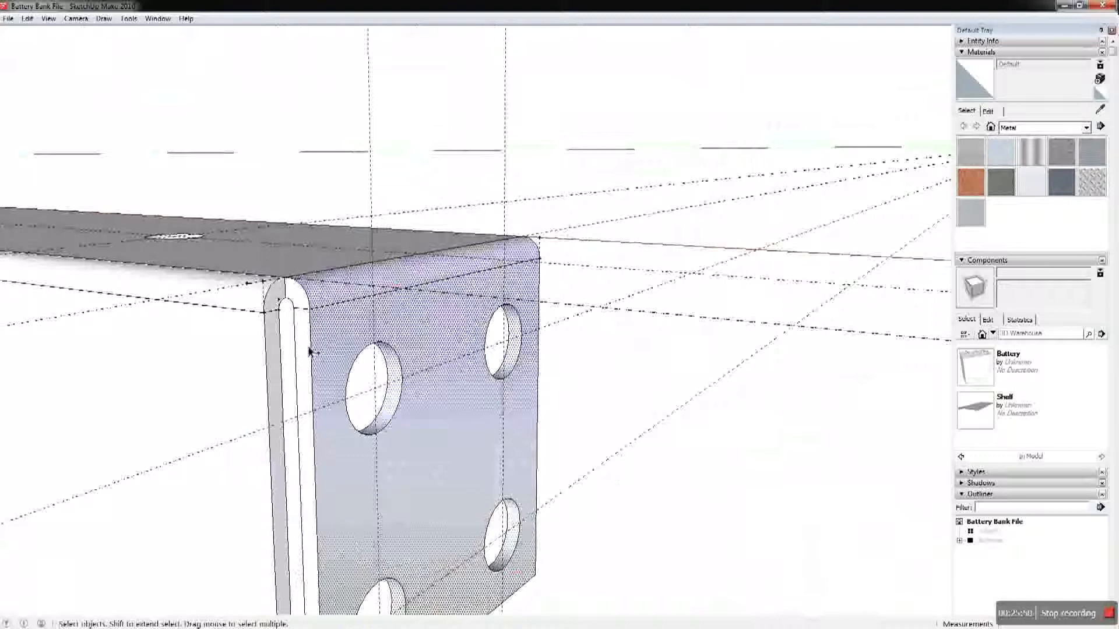
pyautogui.rightClick(326, 303)
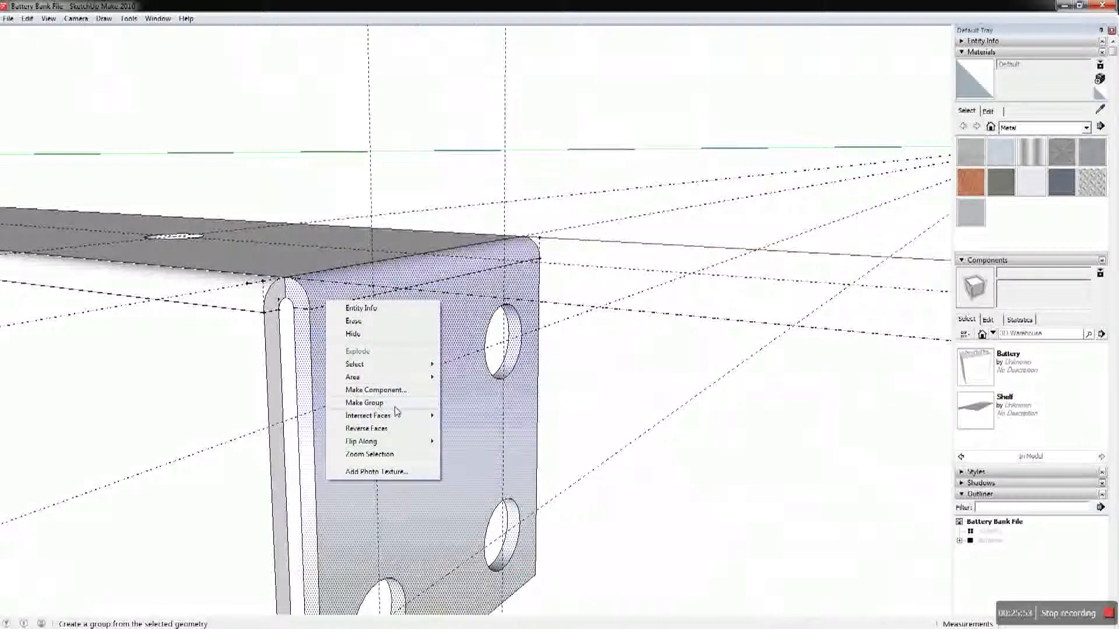
pyautogui.click(364, 403)
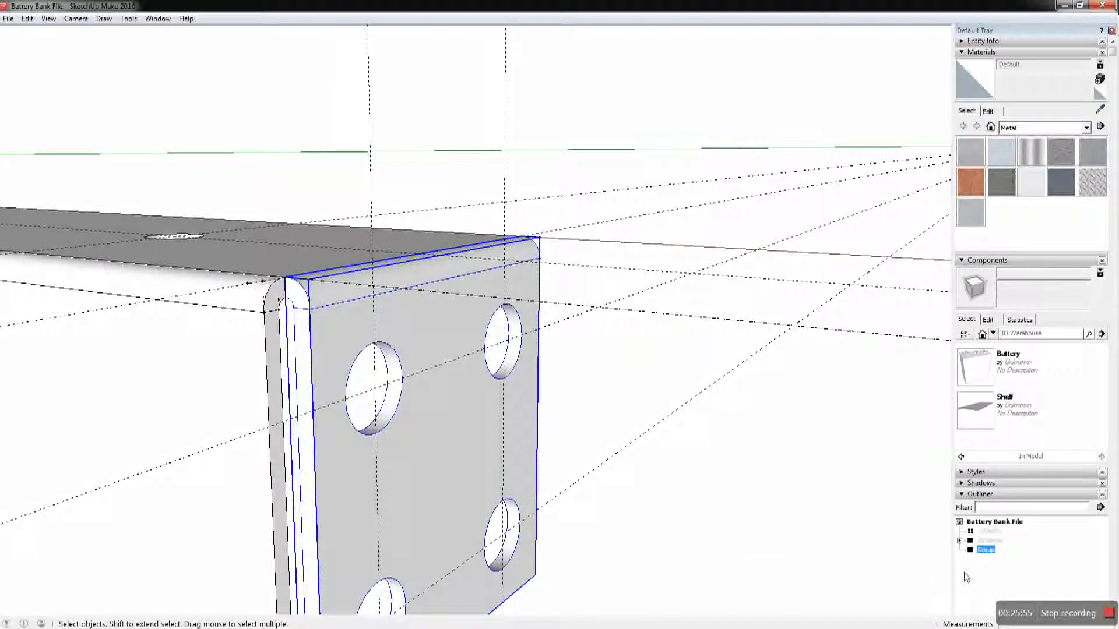
# Rename the new end flange group as Brace End
pyautogui.rightClick(979, 554)
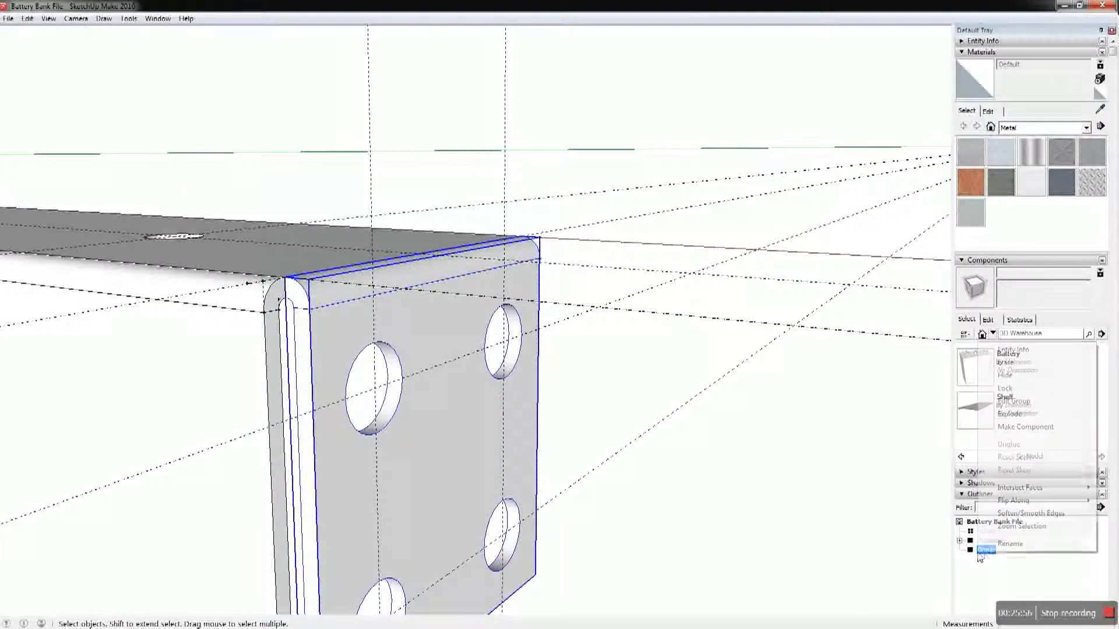
pyautogui.click(1027, 548)
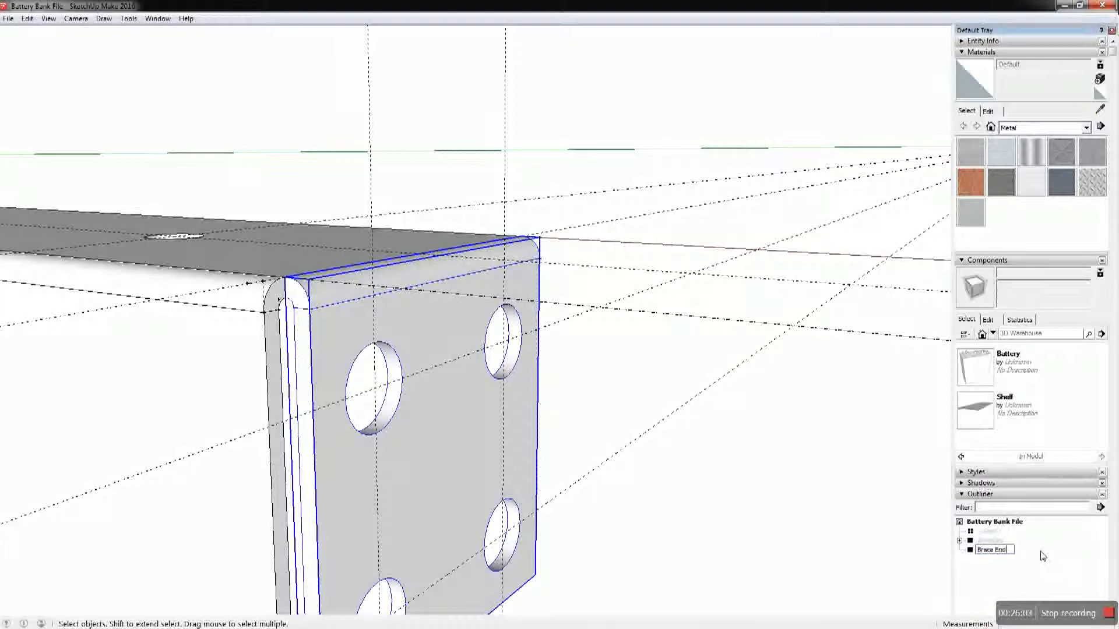
pyautogui.click(796, 536)
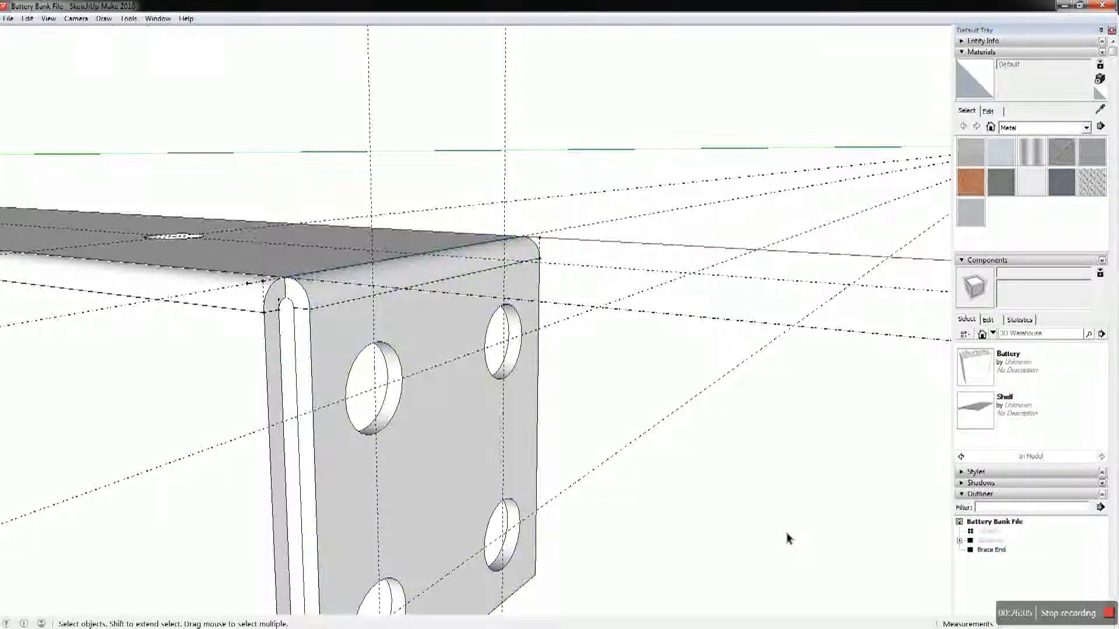
# Try to place a copy of the Brace End group part-way along the brace
pyautogui.scroll(-6, 782, 537)
pyautogui.scroll(-2, 745, 531)
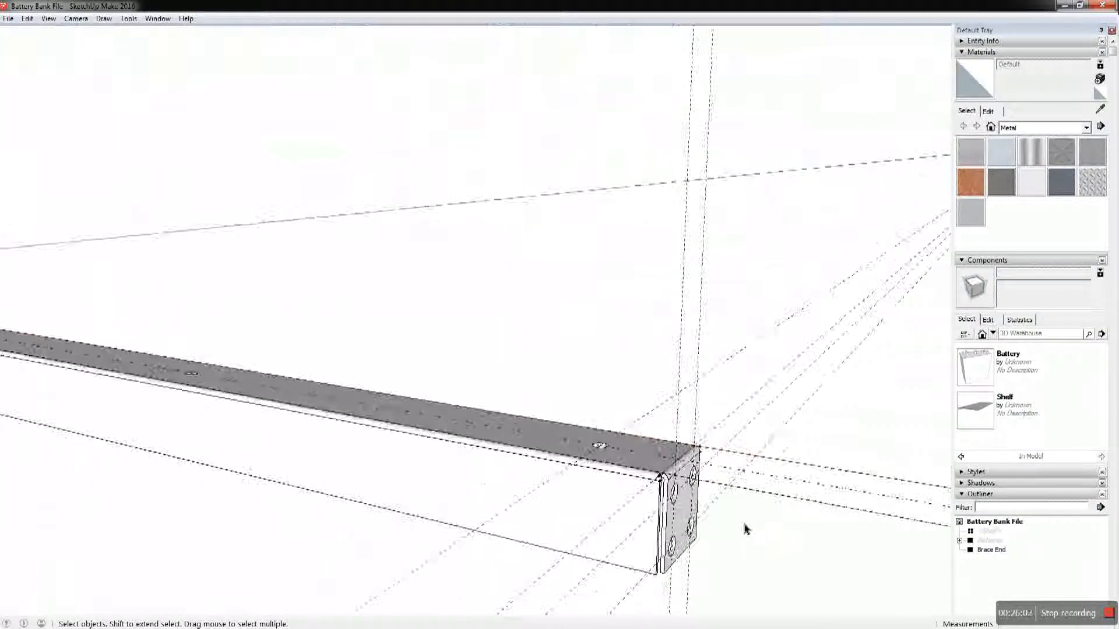
pyautogui.click(984, 551)
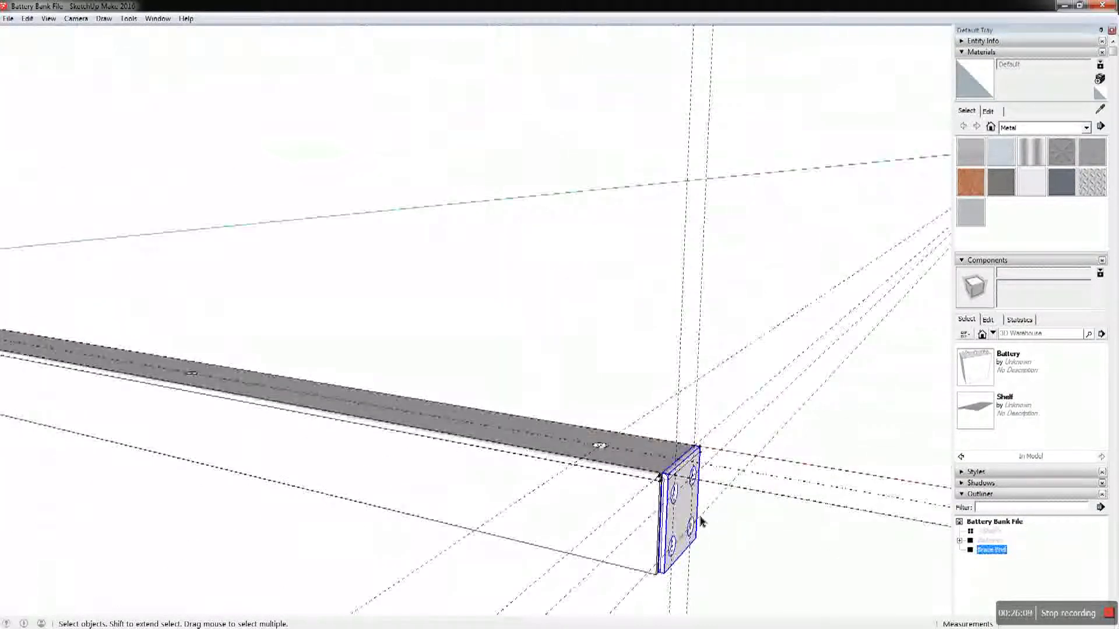
pyautogui.press('m')
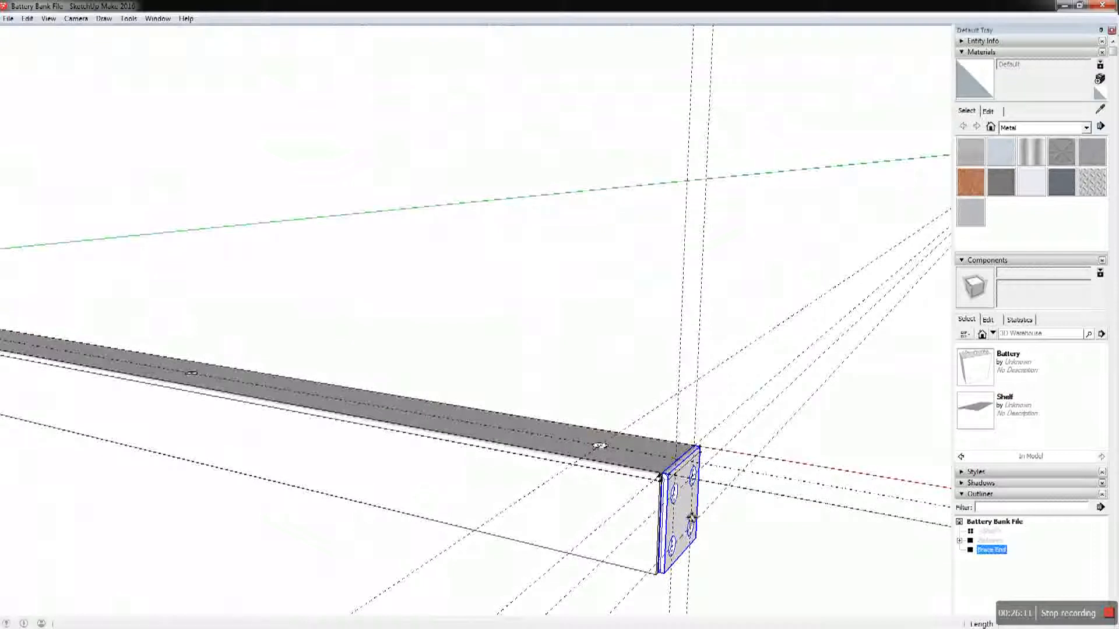
pyautogui.click(686, 517)
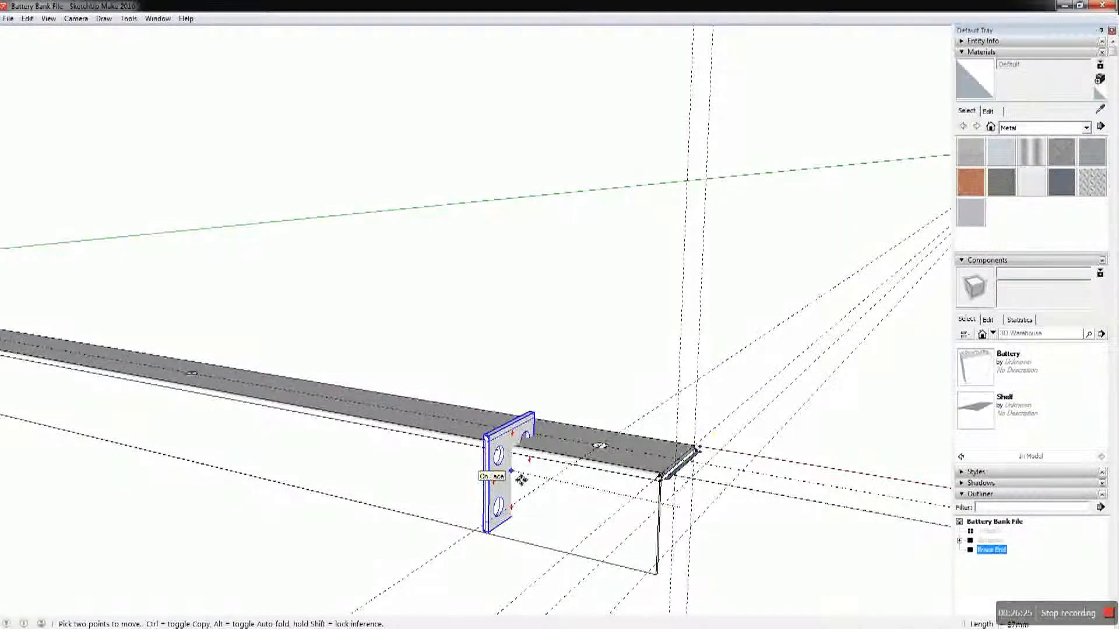
pyautogui.press('ctrl')
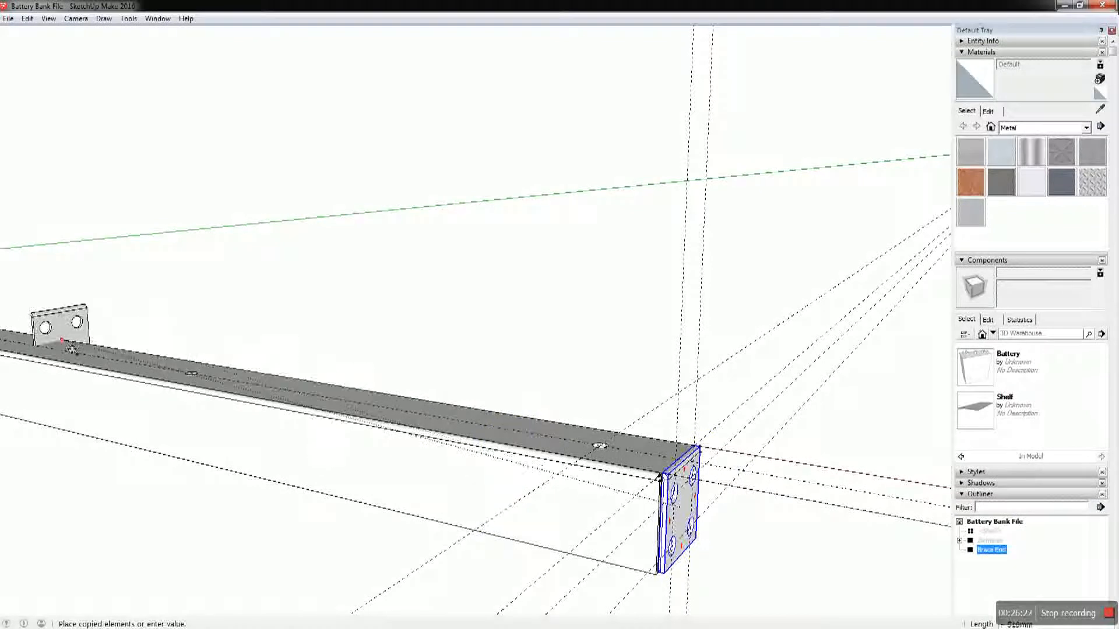
pyautogui.scroll(-5, 402, 494)
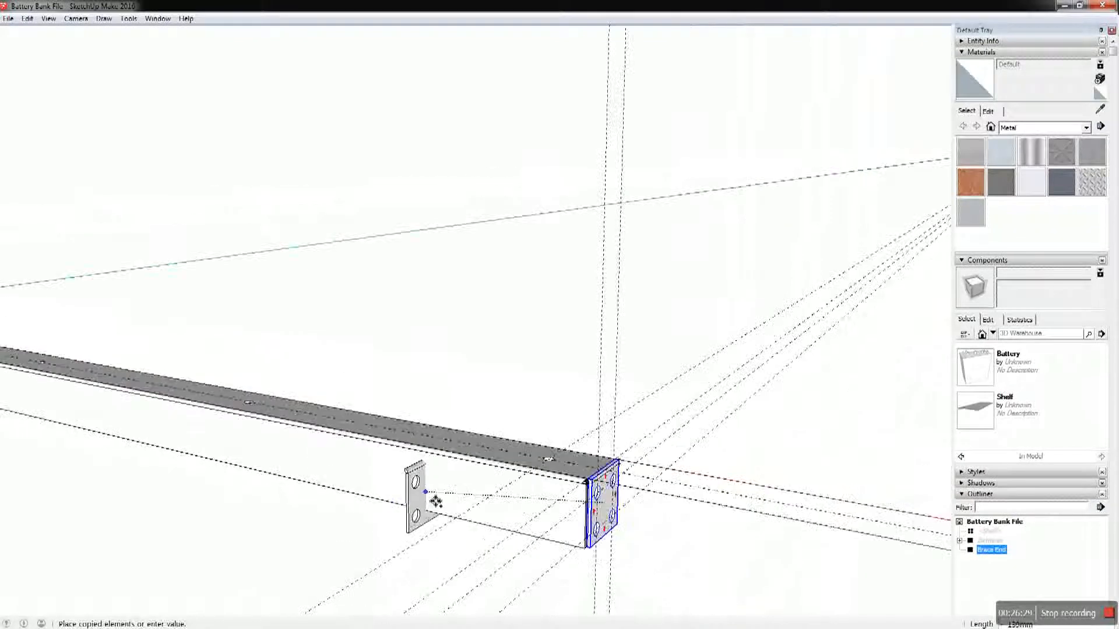
pyautogui.scroll(-2, 428, 498)
pyautogui.scroll(-1, 504, 491)
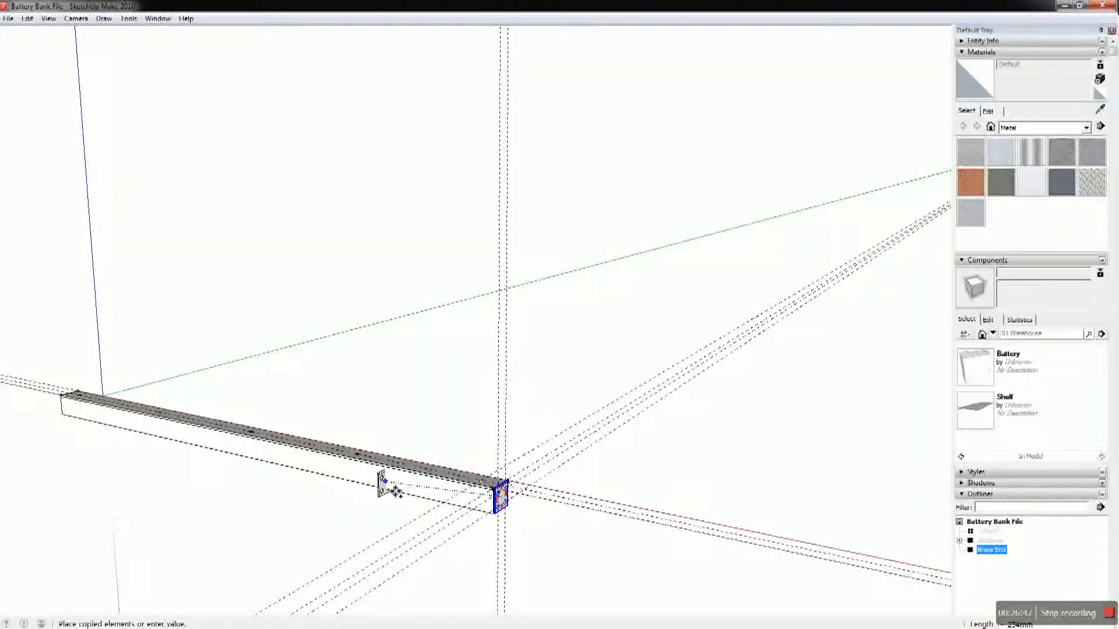
pyautogui.moveTo(422, 498); pyautogui.dragTo(125, 488, button='middle')
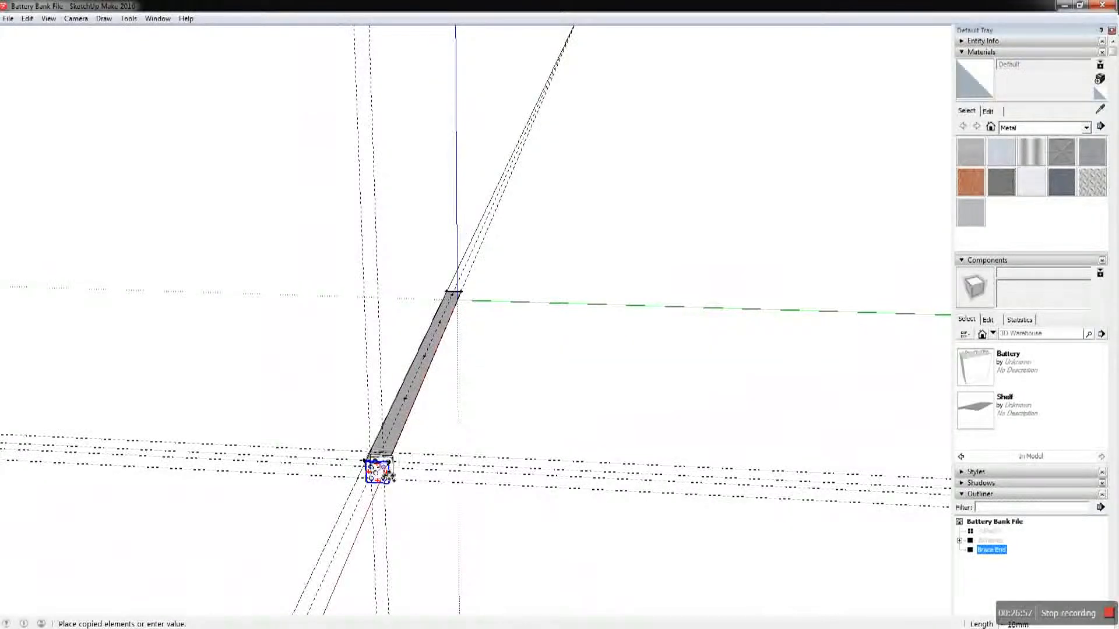
pyautogui.moveTo(388, 473); pyautogui.dragTo(7, 525, button='middle')
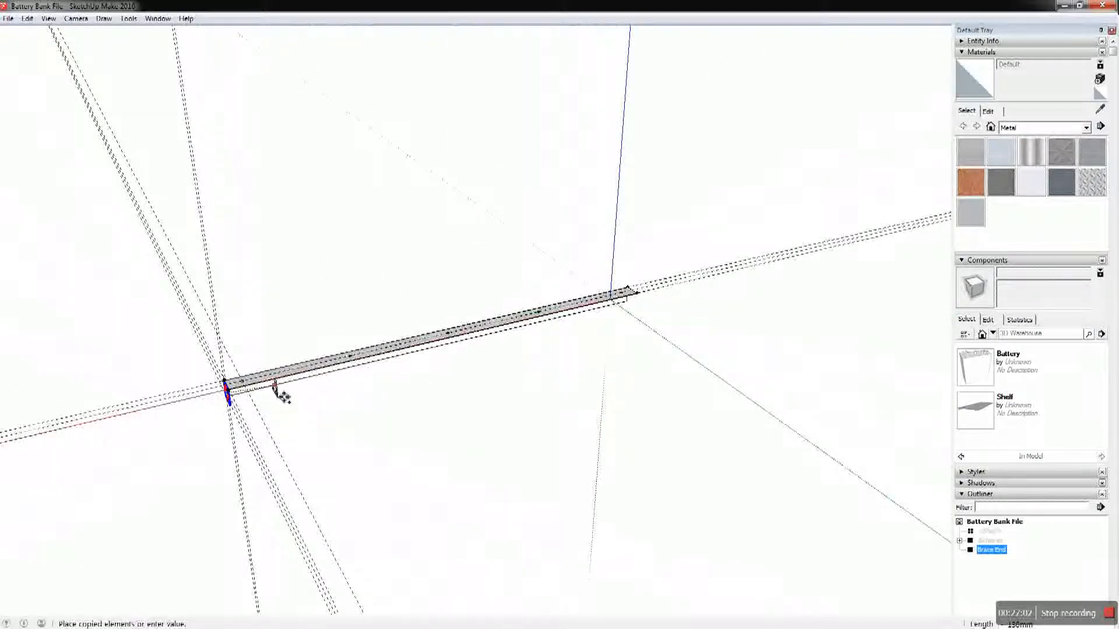
pyautogui.scroll(-1, 283, 397)
pyautogui.scroll(1, 284, 397)
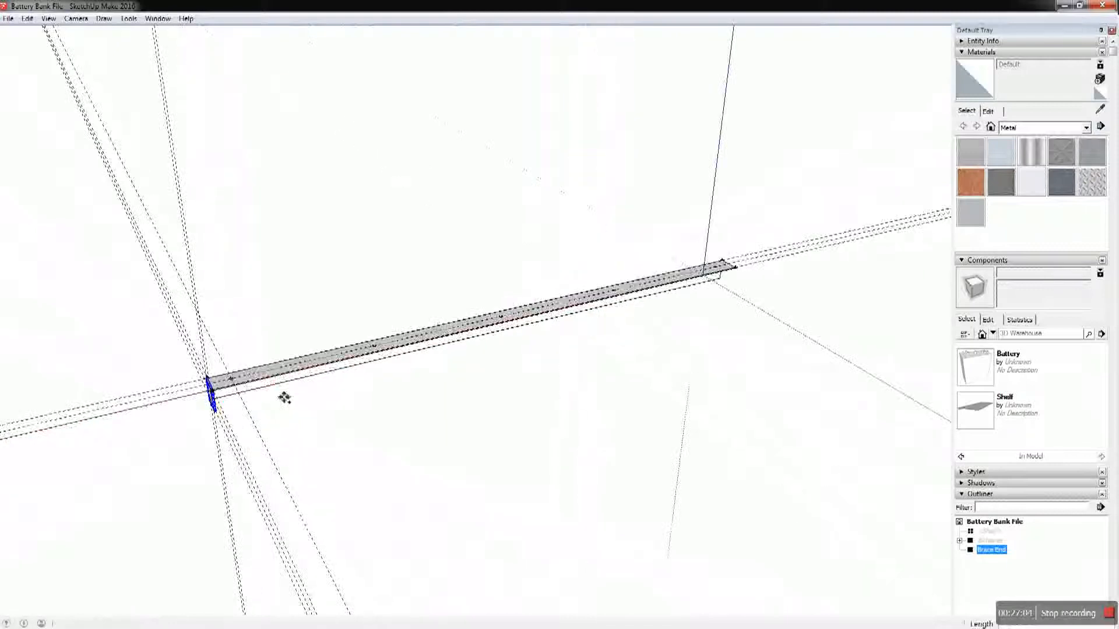
pyautogui.click(288, 402)
# Delete the misplaced copy of the Brace End group
pyautogui.moveTo(270, 405); pyautogui.dragTo(251, 329, button='middle')
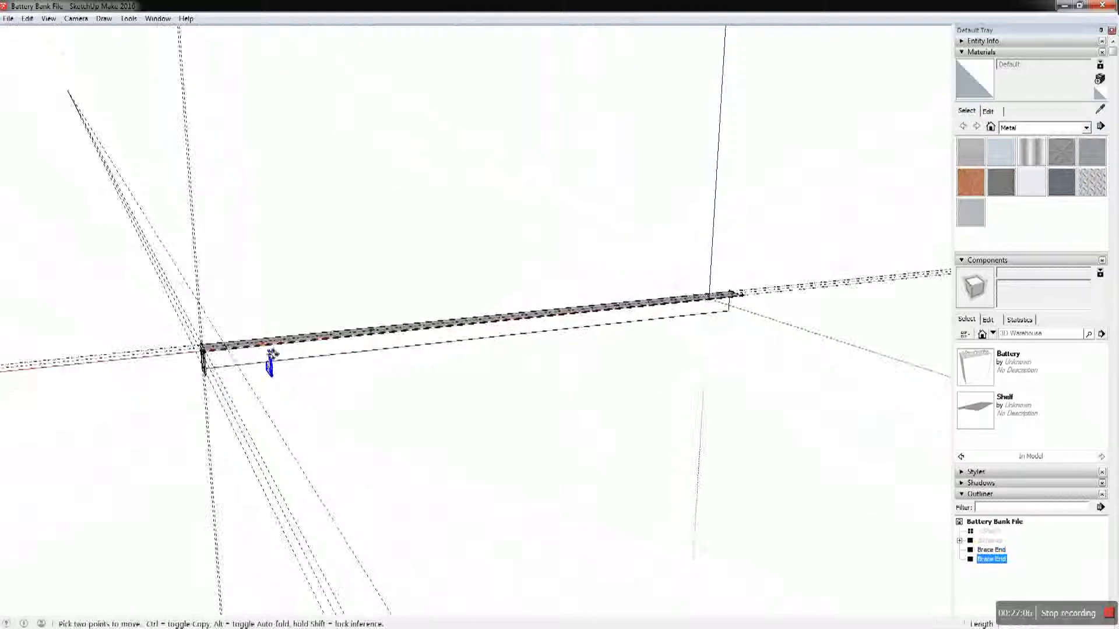
pyautogui.scroll(3, 280, 371)
pyautogui.click(27, 18)
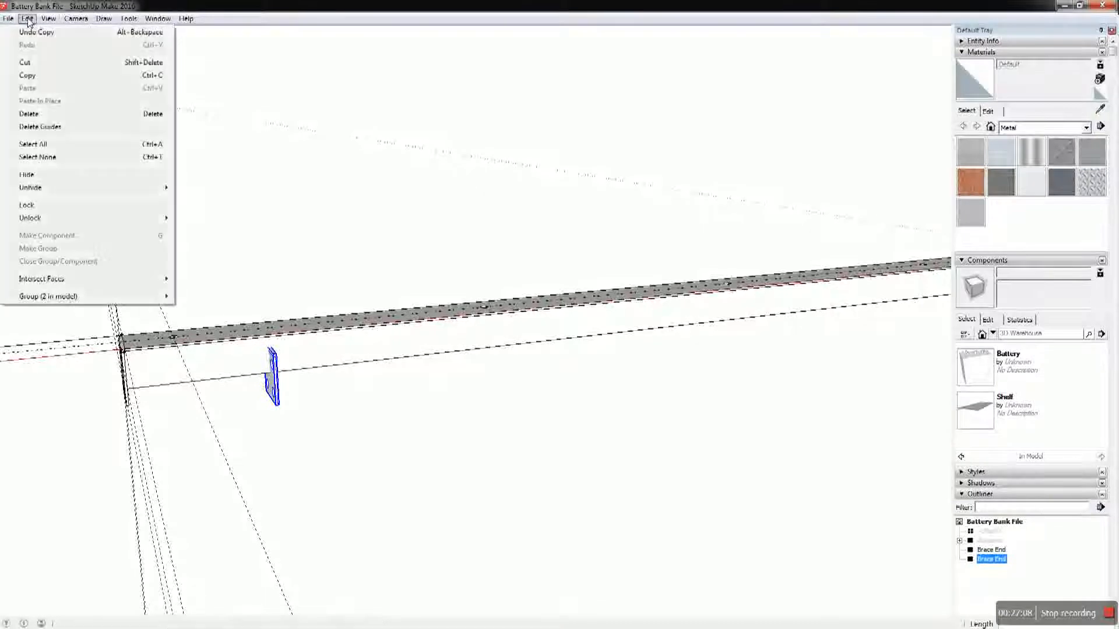
pyautogui.click(35, 112)
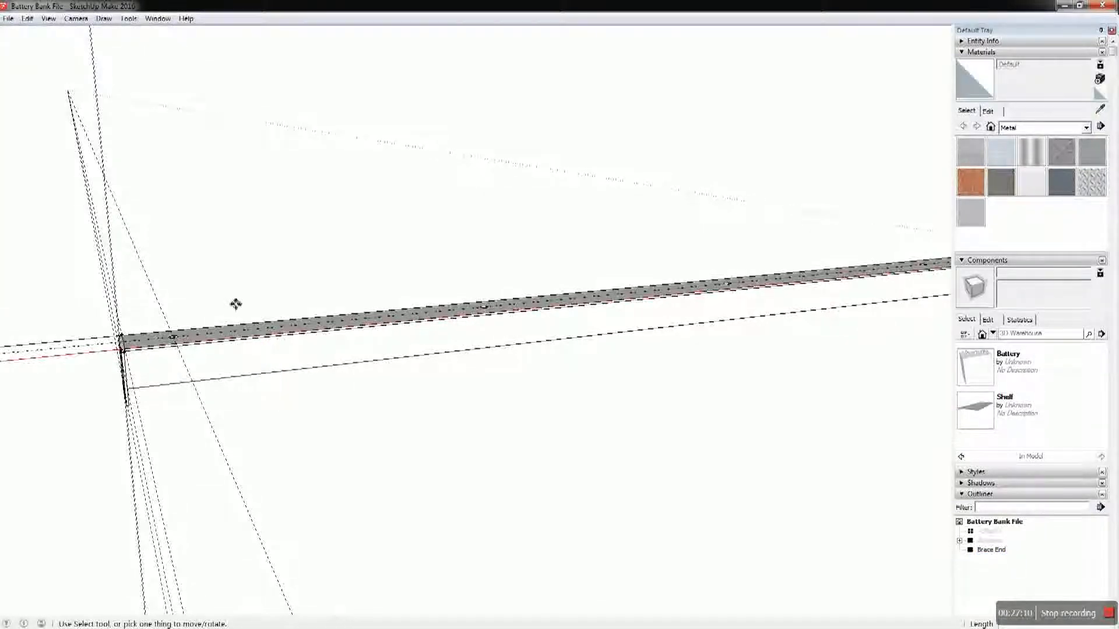
# Copy the Brace End group along the red axis to the opposite end of the brace
pyautogui.press('space')
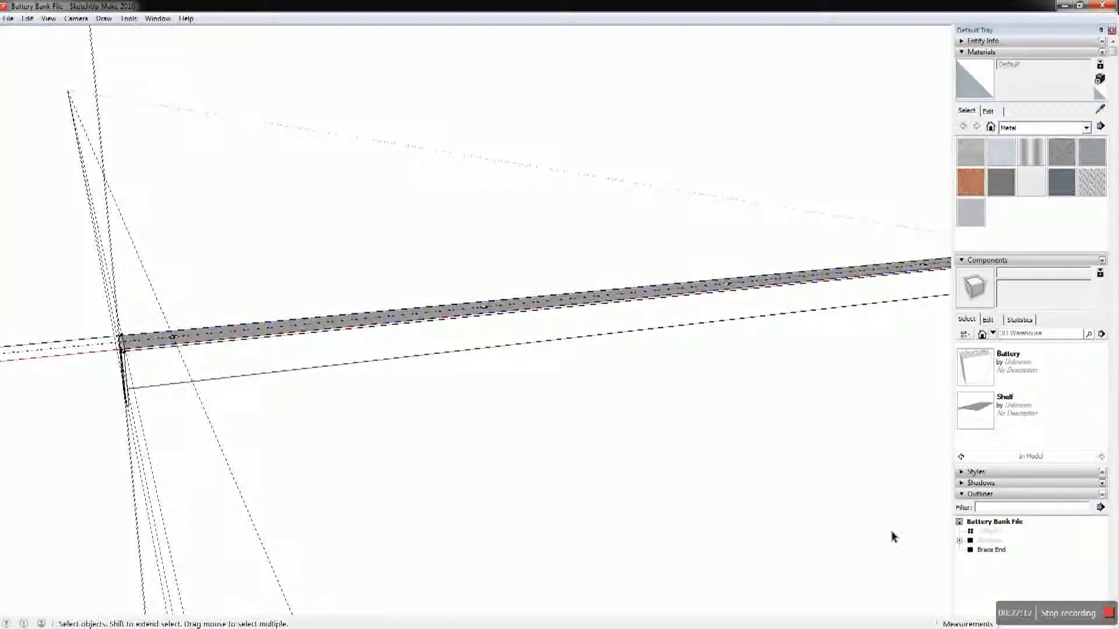
pyautogui.click(989, 550)
pyautogui.scroll(6, 136, 389)
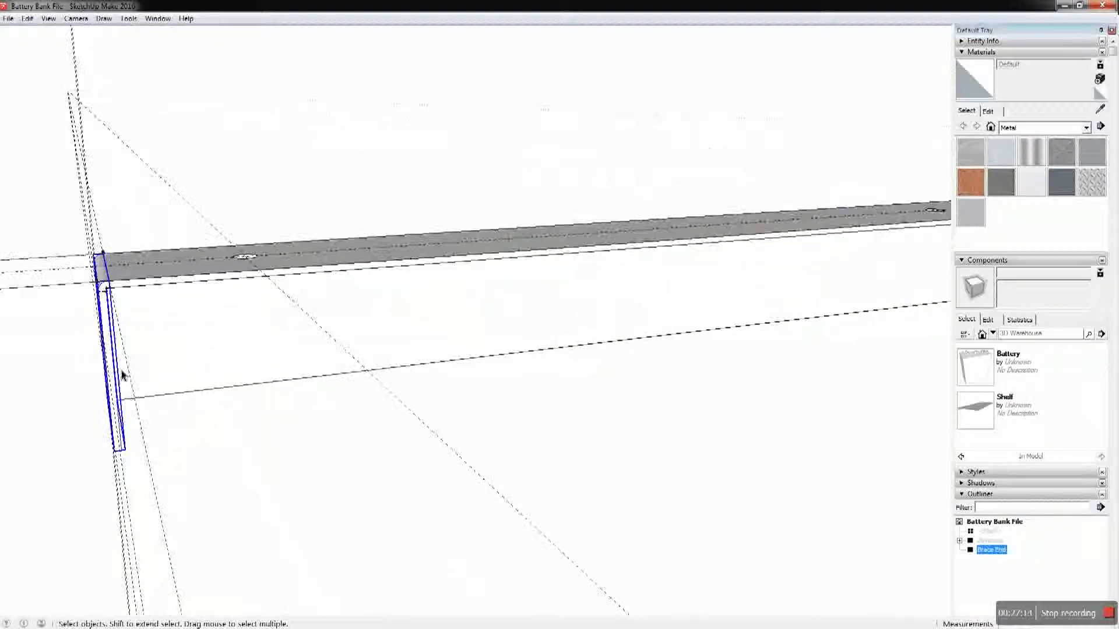
pyautogui.click(146, 353)
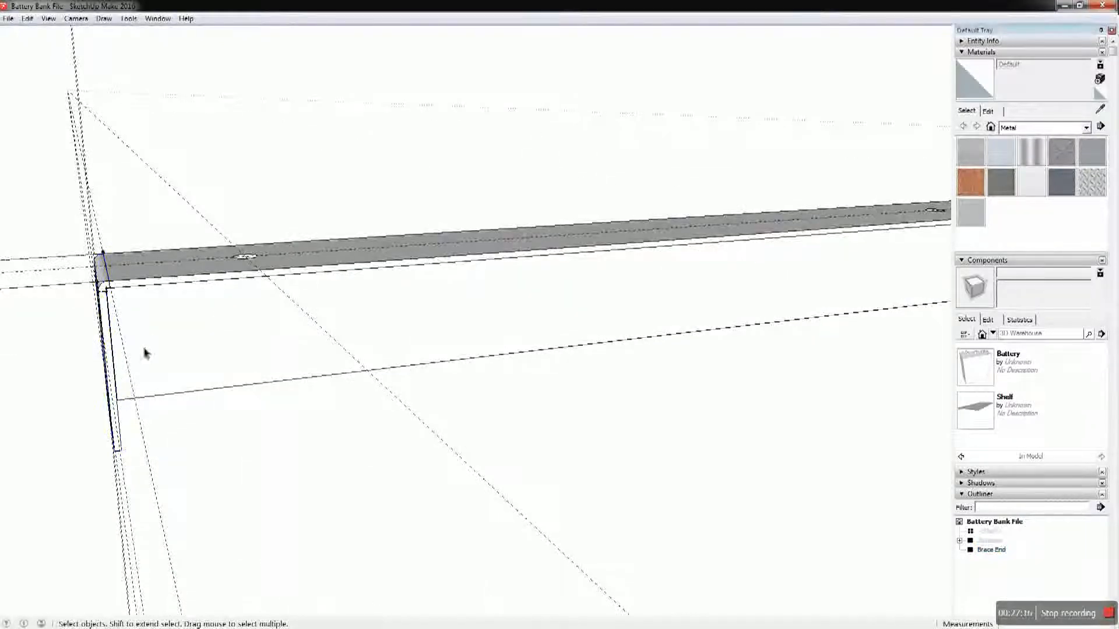
pyautogui.click(115, 352)
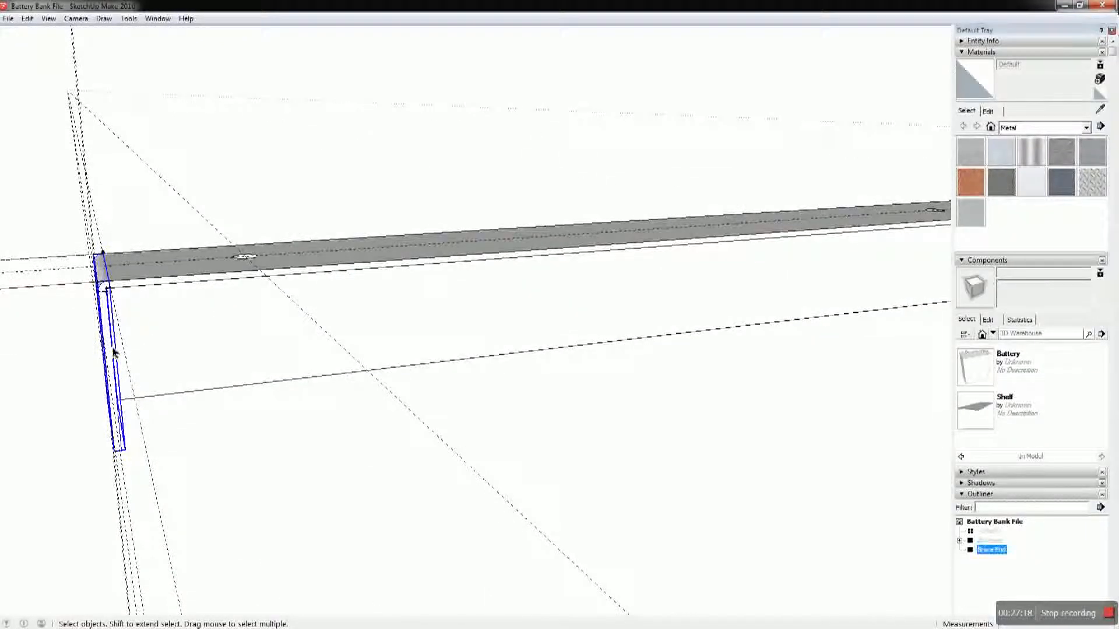
pyautogui.press('m')
pyautogui.click(116, 351)
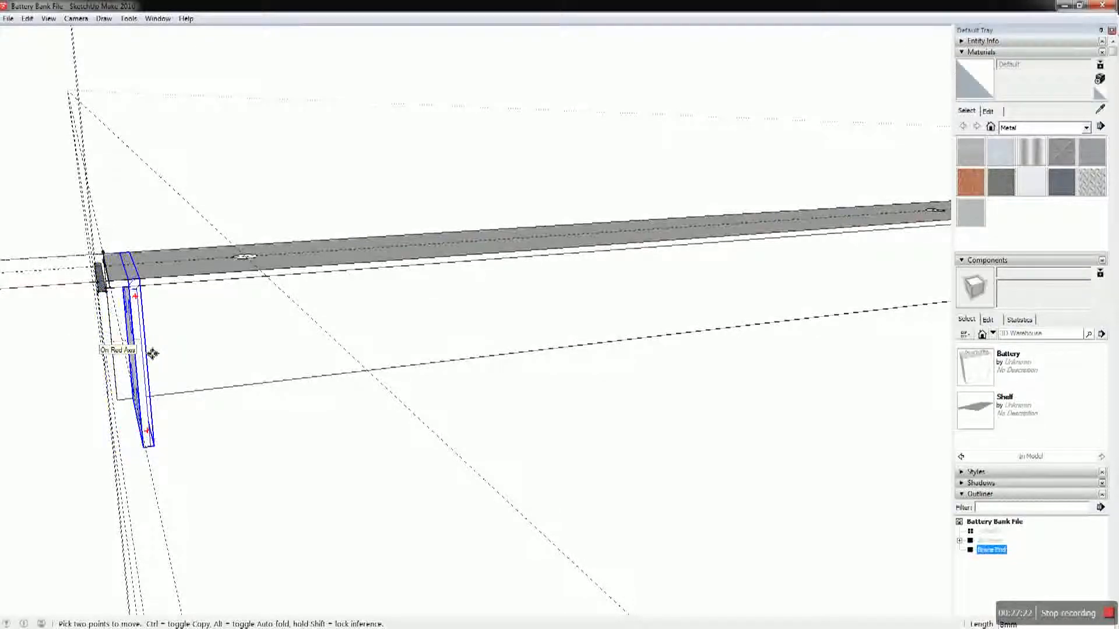
pyautogui.press('ctrl')
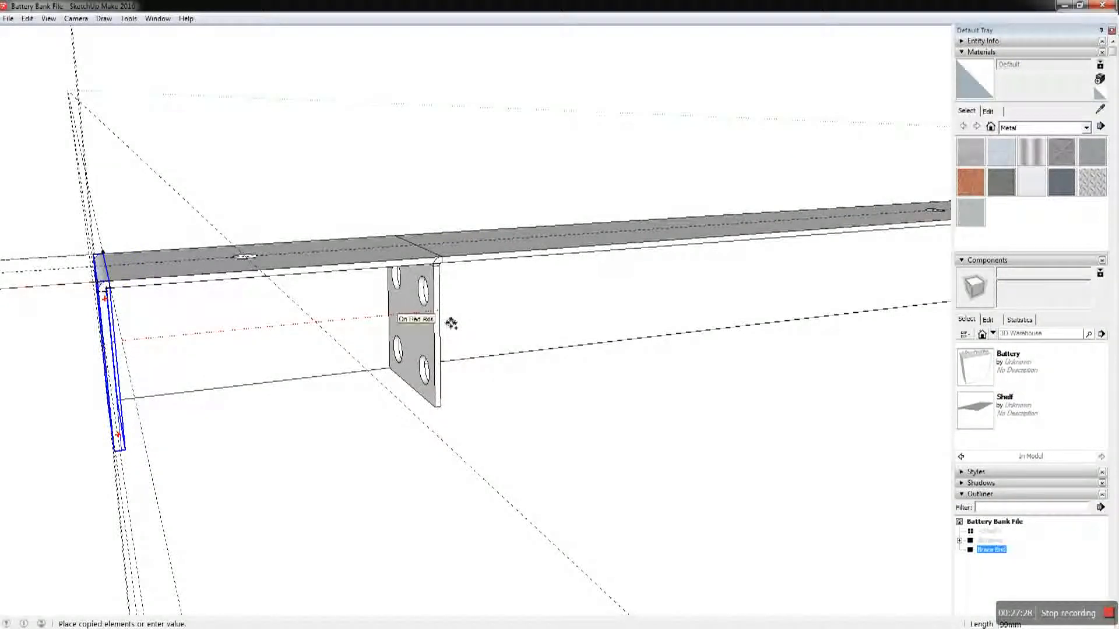
pyautogui.click(451, 323)
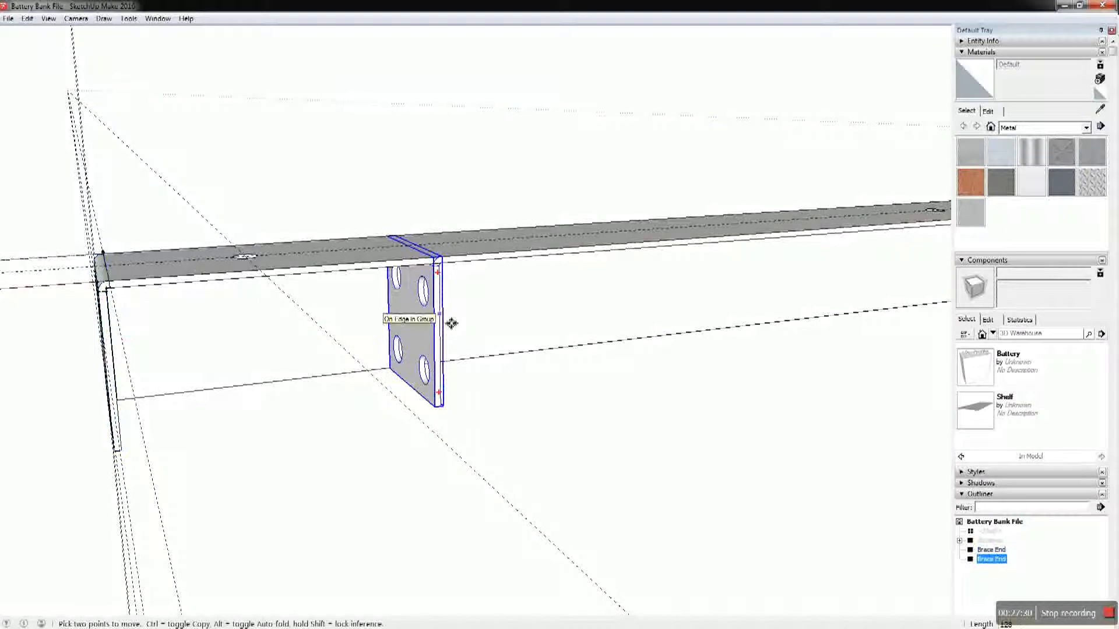
pyautogui.press('Return')
# Flip the copied Brace End along the group's green axis and its red axis so its bend faces outward
pyautogui.scroll(-3, 451, 323)
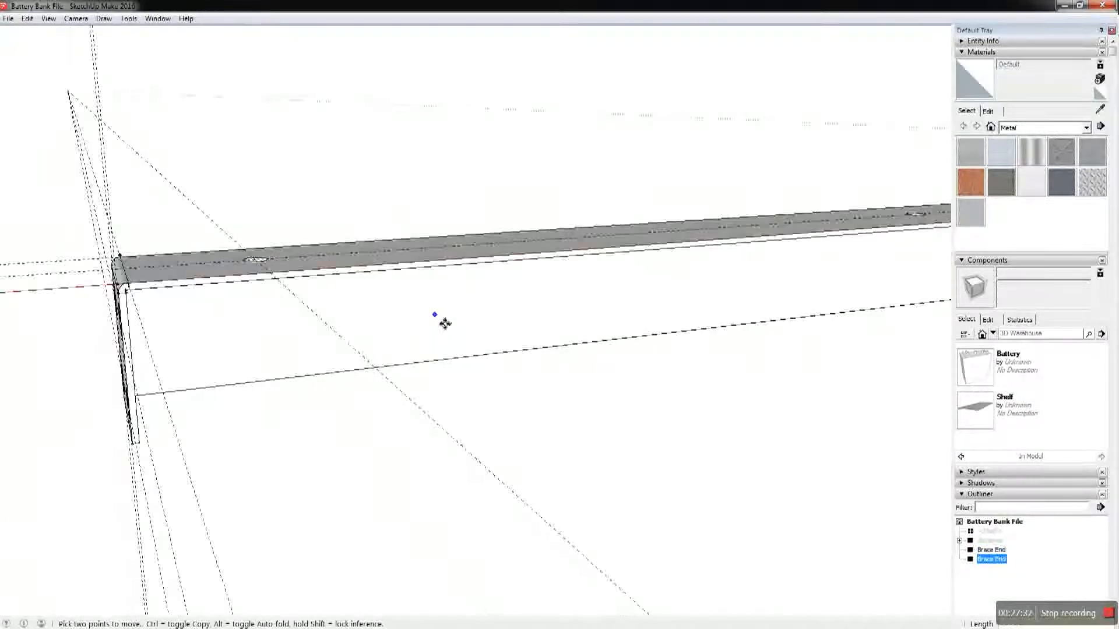
pyautogui.scroll(-8, 451, 323)
pyautogui.moveTo(774, 334); pyautogui.dragTo(594, 350, button='middle')
pyautogui.scroll(2, 842, 347)
pyautogui.scroll(5, 789, 375)
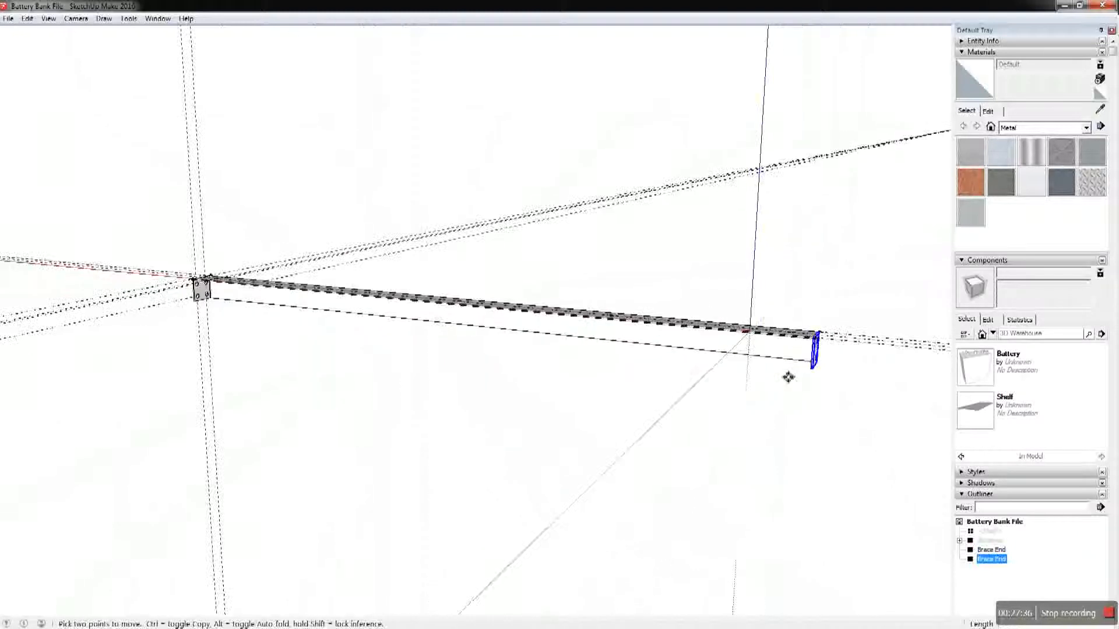
pyautogui.scroll(6, 842, 349)
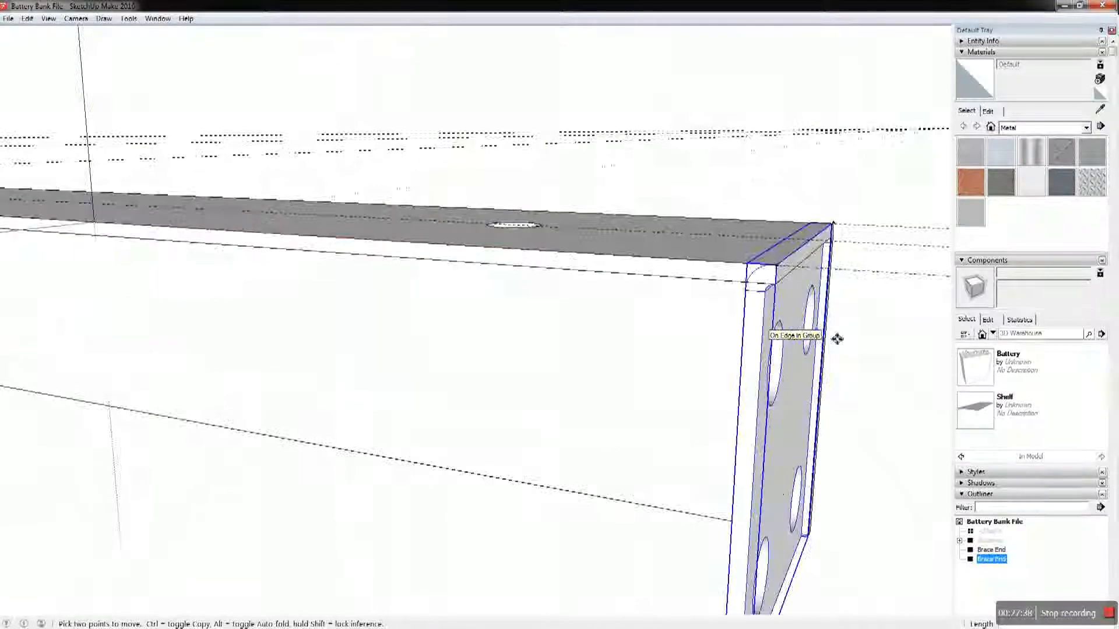
pyautogui.rightClick(750, 358)
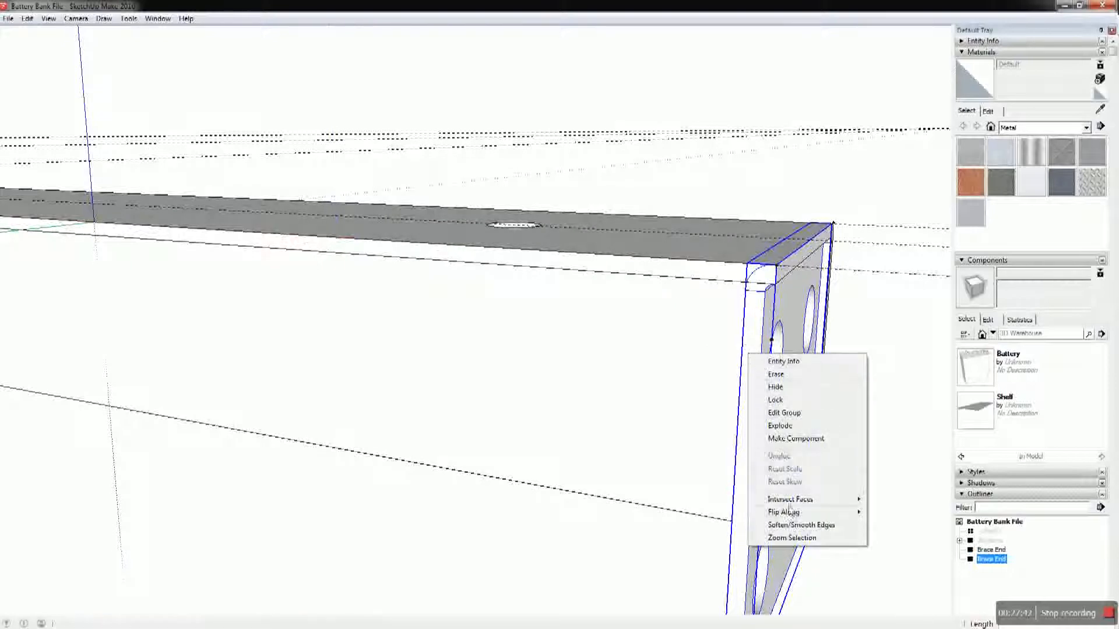
pyautogui.moveTo(791, 514)
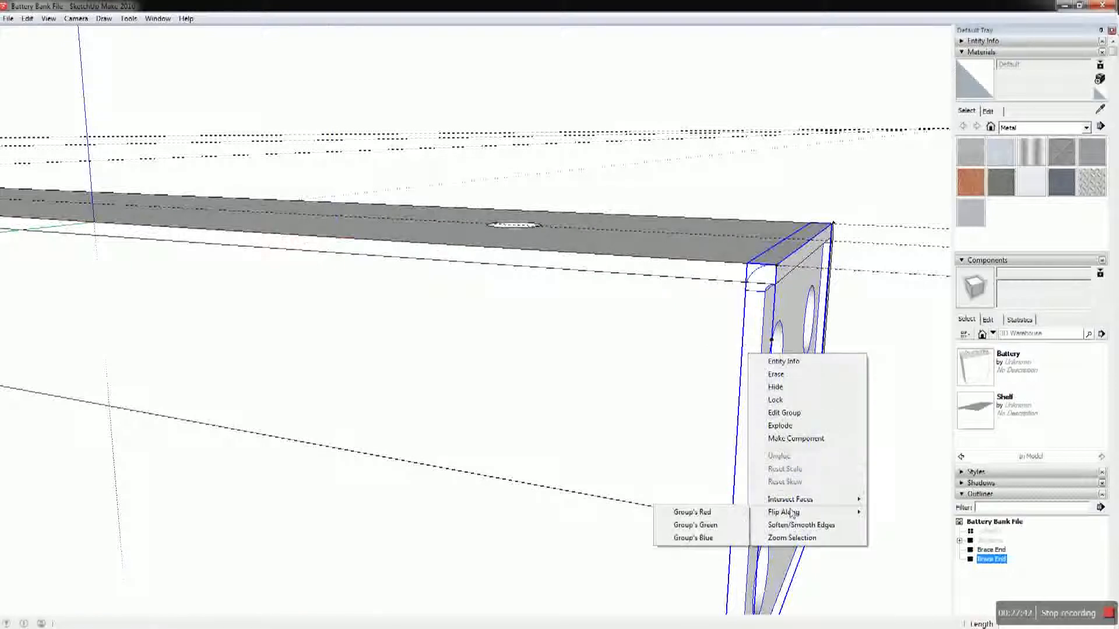
pyautogui.click(700, 526)
pyautogui.rightClick(756, 421)
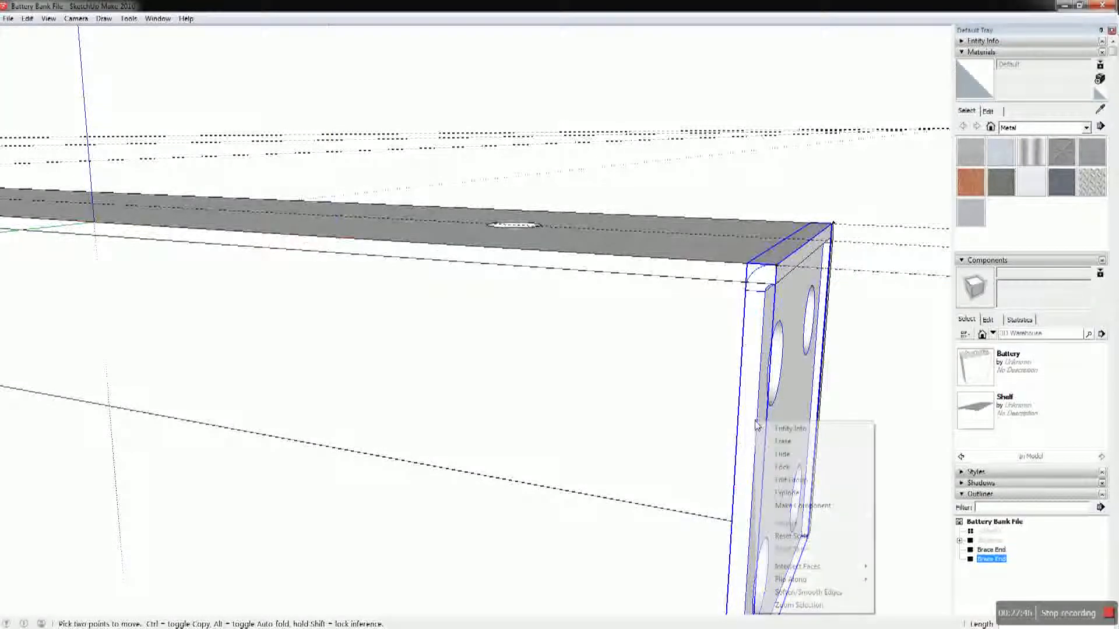
pyautogui.moveTo(790, 579)
pyautogui.click(705, 579)
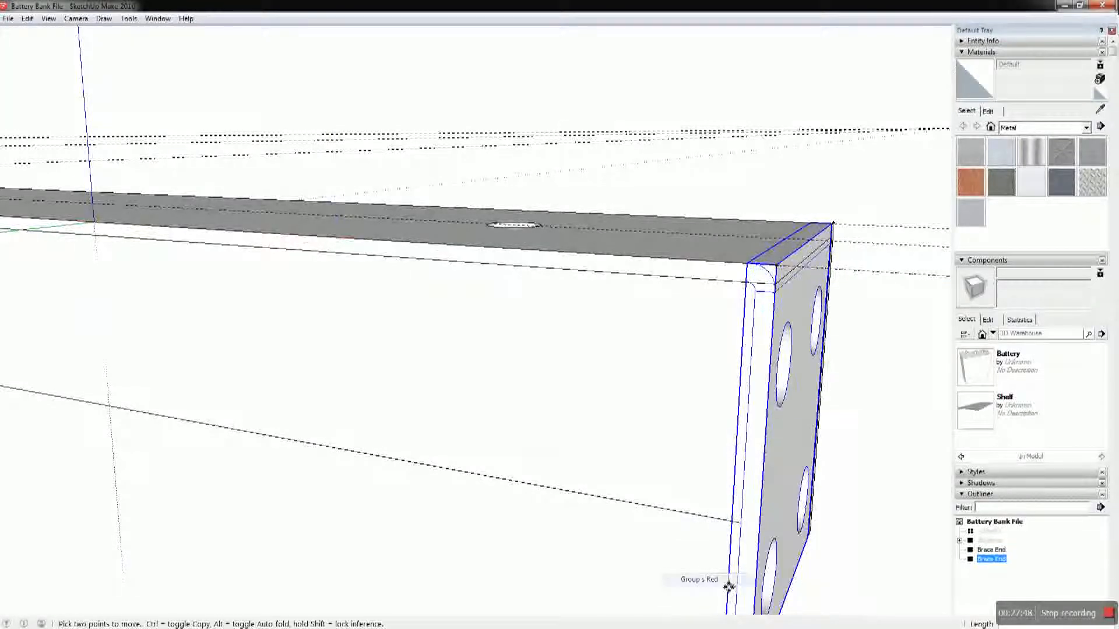
# Move the flipped Brace End outward along the red axis so it meets the end of the brace
pyautogui.click(772, 400)
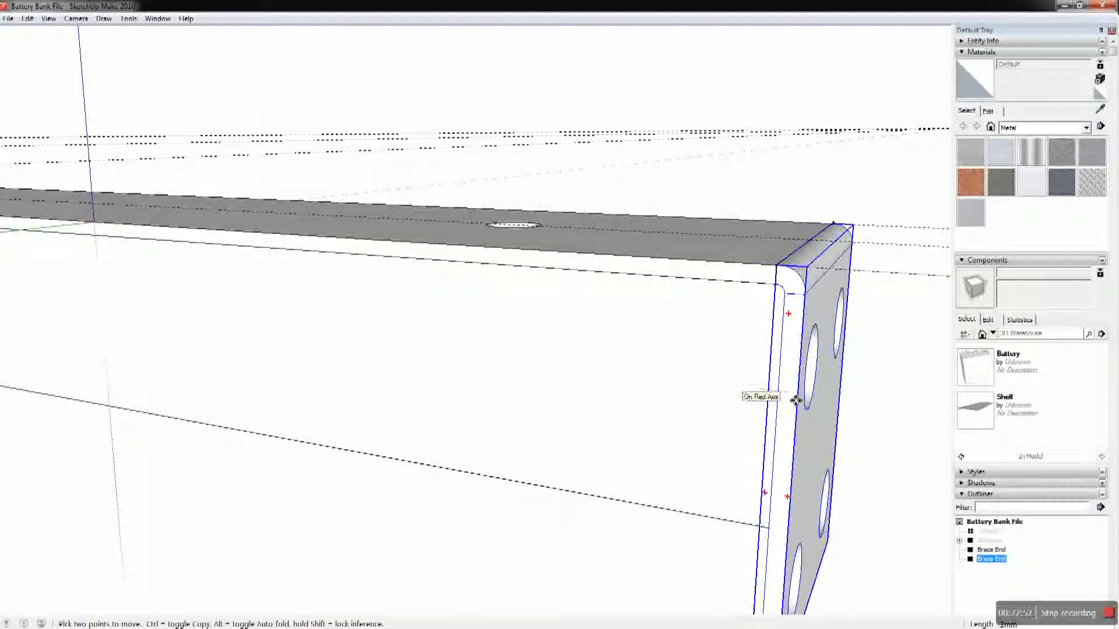
pyautogui.click(672, 204)
pyautogui.press('space')
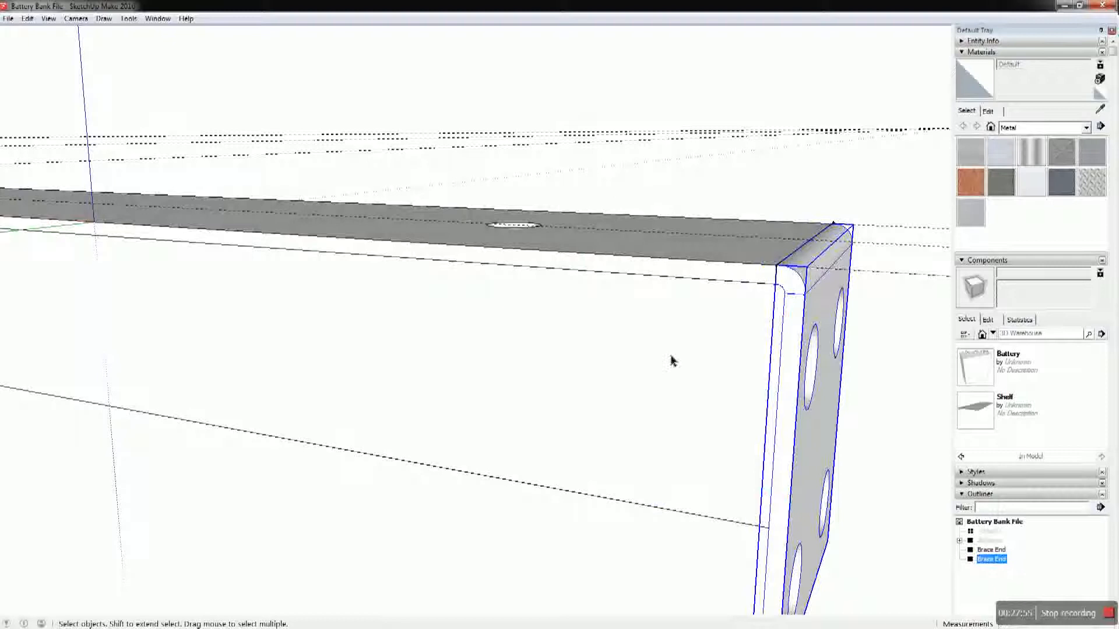
# Select the brace with both Brace End groups and make them a component named Cross Brace
pyautogui.click(687, 258)
pyautogui.click(800, 330)
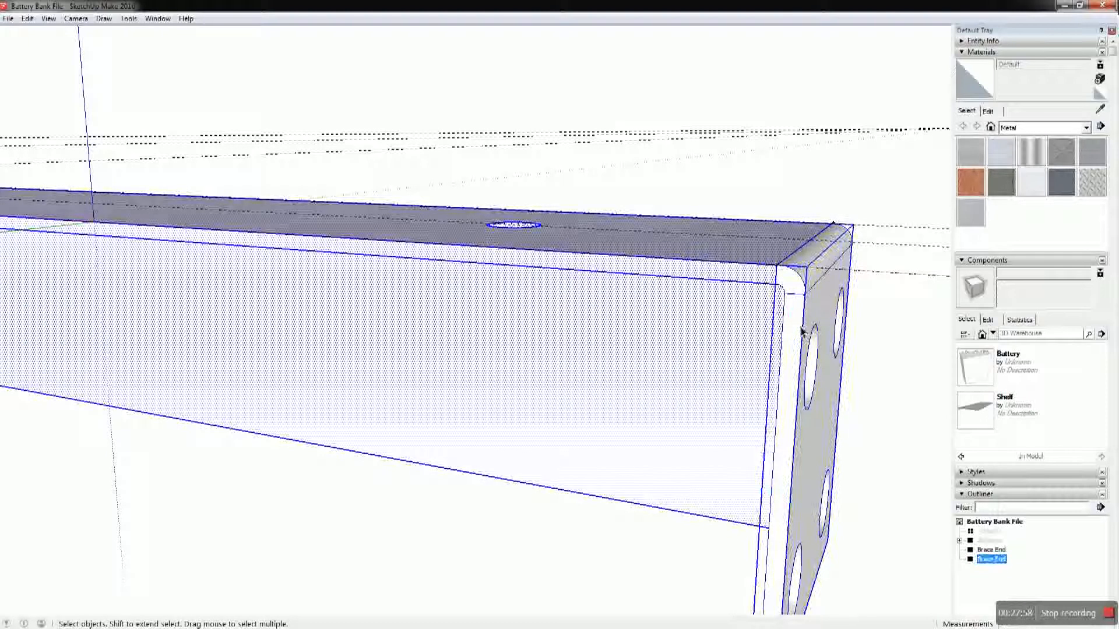
pyautogui.keyDown('shift'); pyautogui.click(990, 551); pyautogui.keyUp('shift')
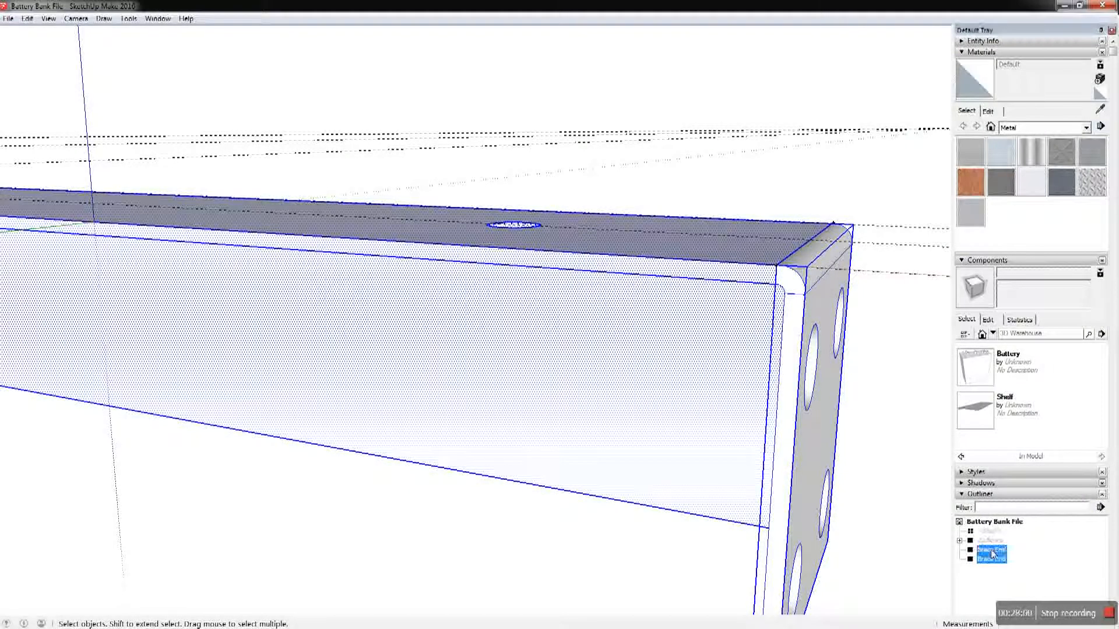
pyautogui.rightClick(990, 553)
pyautogui.click(1030, 402)
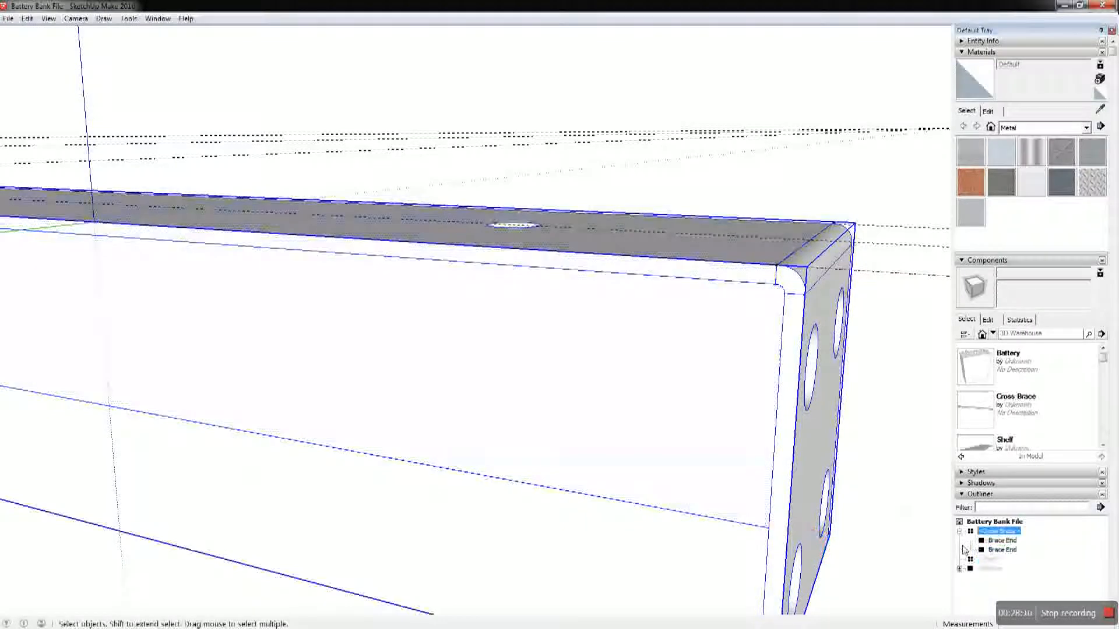
# Collapse the Cross Brace entry, expand the hidden battery group's contents, and inspect the finished brace end with nothing selected
pyautogui.click(960, 532)
pyautogui.click(960, 549)
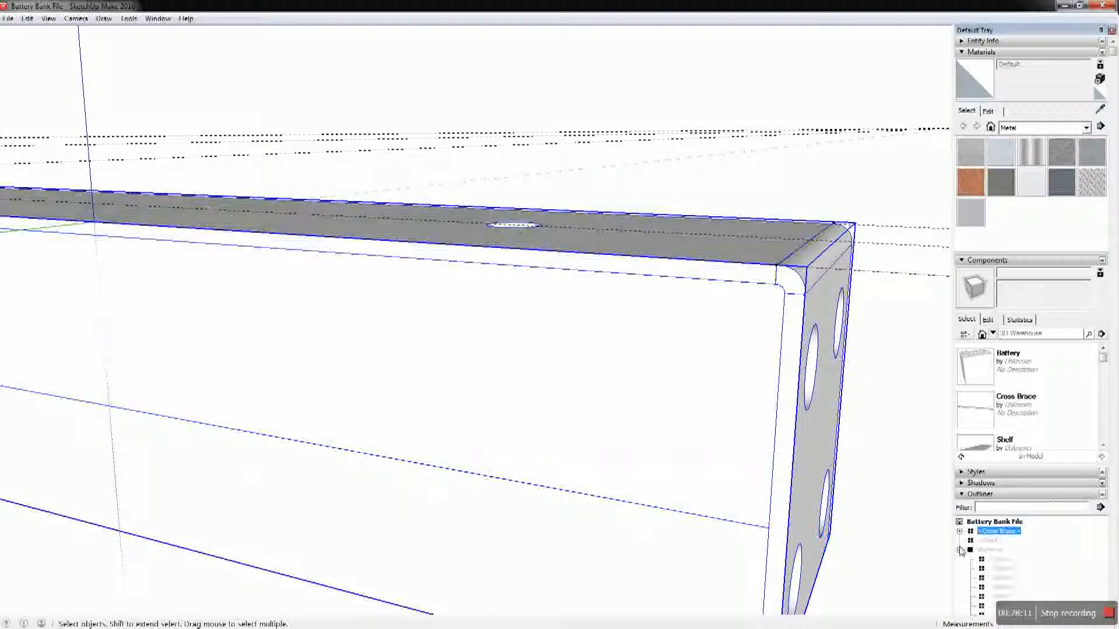
pyautogui.click(894, 486)
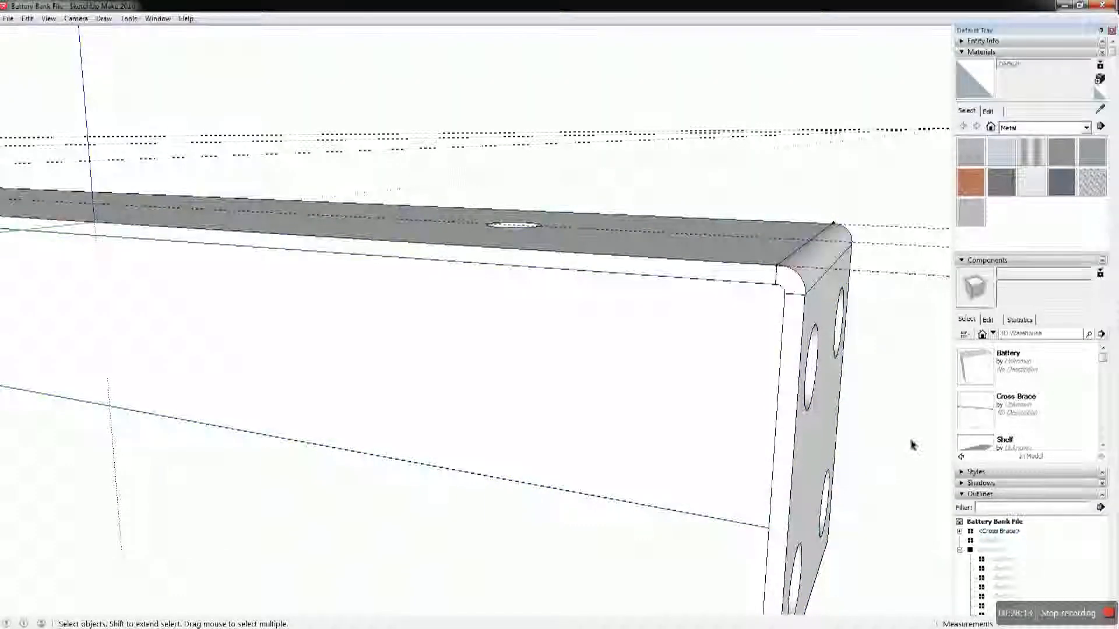
pyautogui.moveTo(451, 272); pyautogui.dragTo(315, 317, button='middle')
pyautogui.scroll(-6, 420, 353)
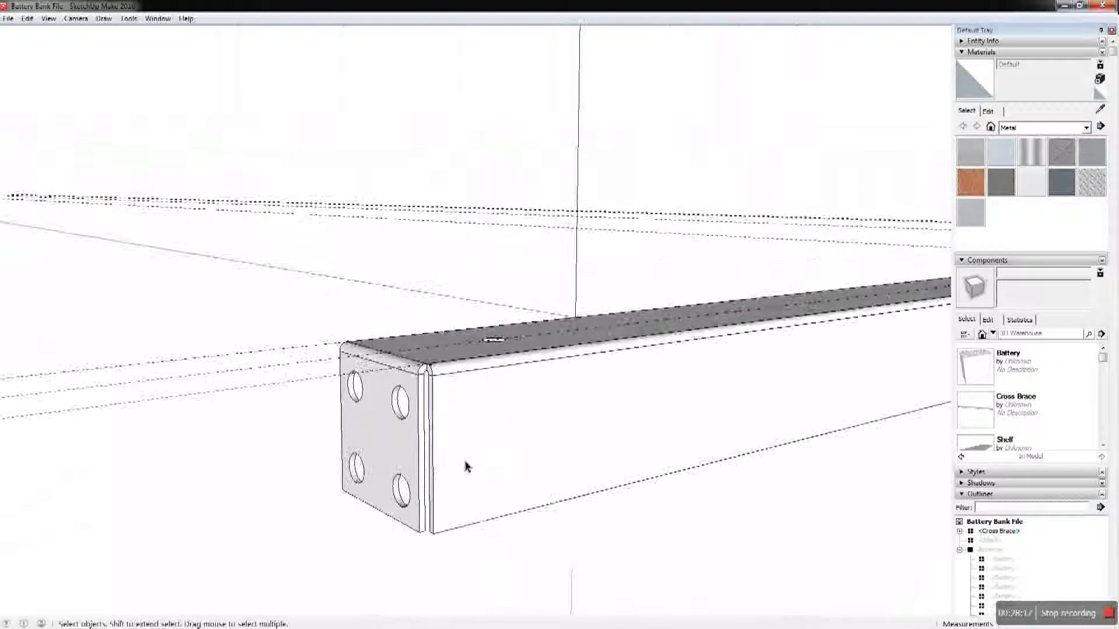
# Unhide the Shelf component above the brace, then select the Cross Brace component
pyautogui.moveTo(506, 466); pyautogui.dragTo(514, 510, button='middle')
pyautogui.scroll(-5, 581, 523)
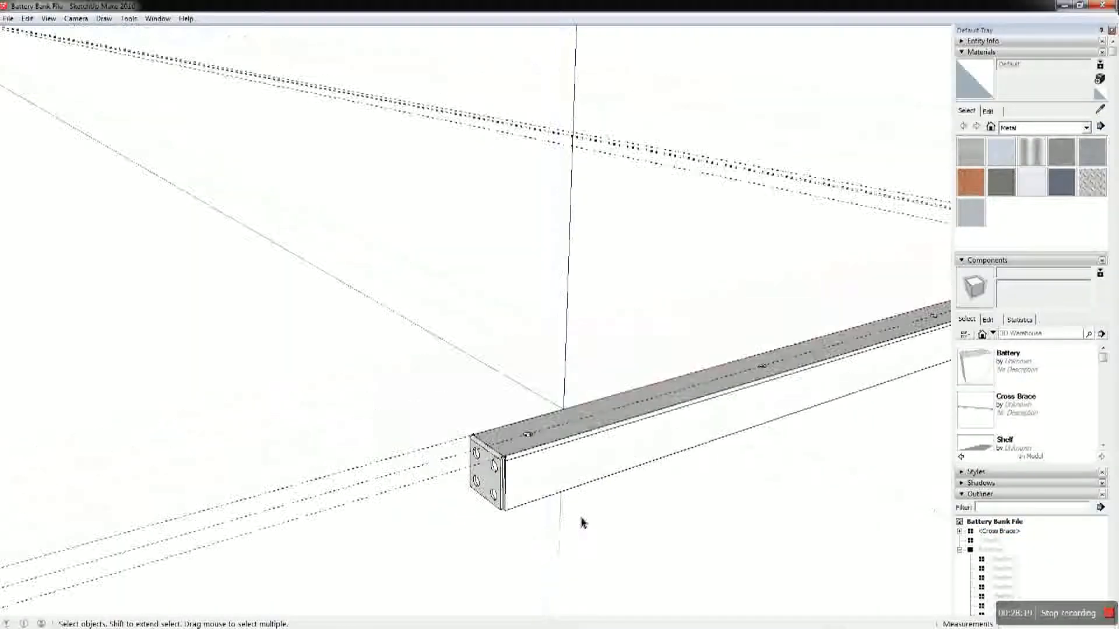
pyautogui.moveTo(509, 443); pyautogui.dragTo(483, 430, button='middle')
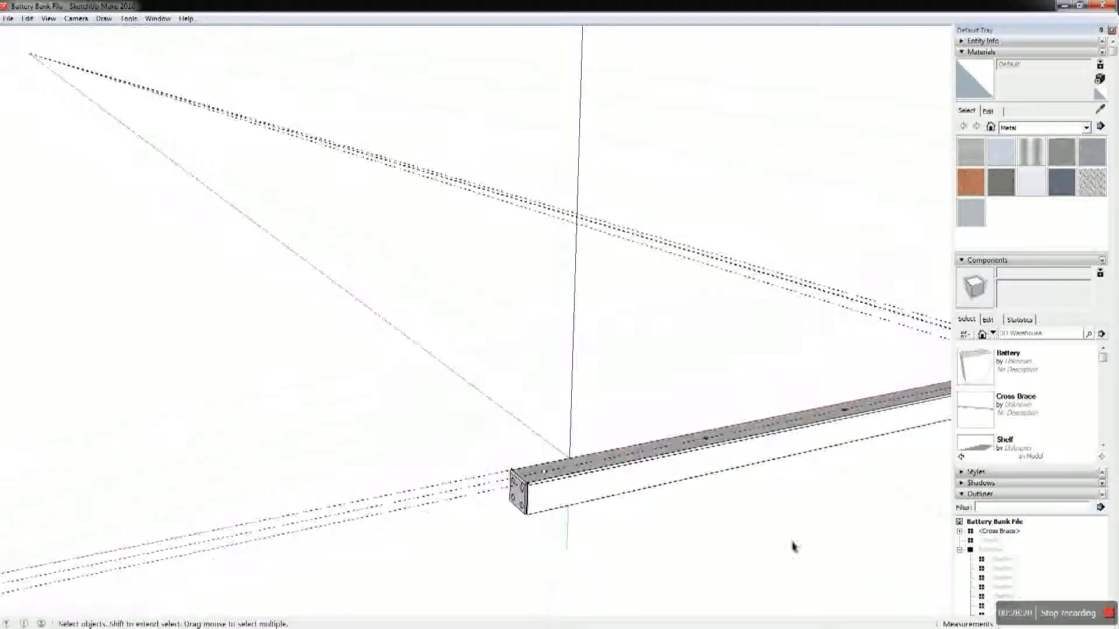
pyautogui.rightClick(991, 546)
pyautogui.click(984, 268)
pyautogui.moveTo(585, 377); pyautogui.dragTo(828, 326, button='middle')
pyautogui.click(458, 548)
pyautogui.scroll(-2, 595, 474)
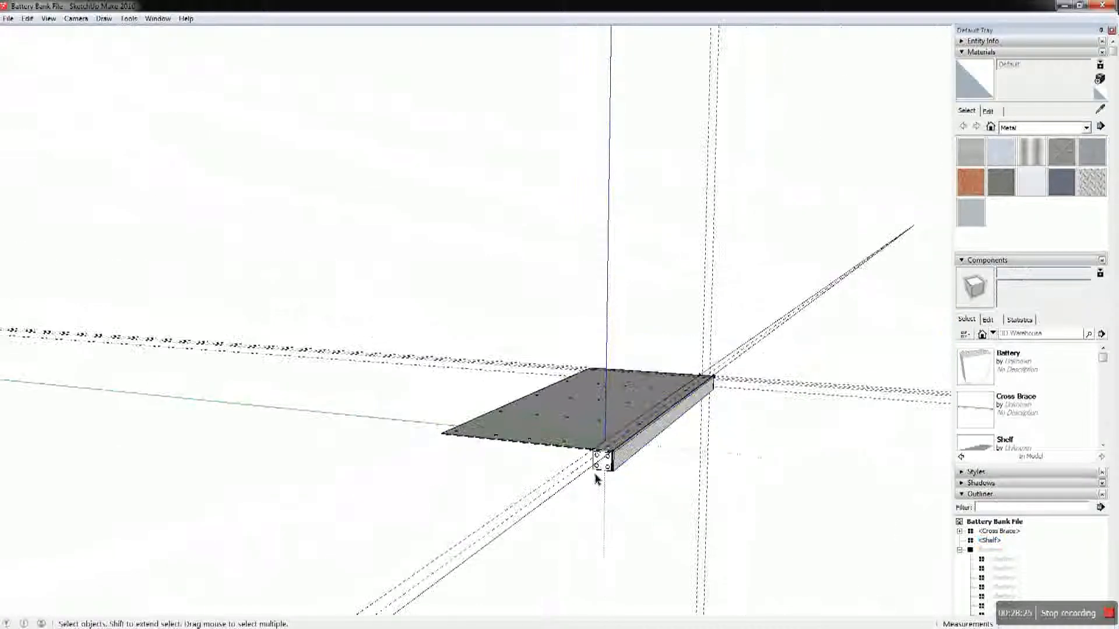
pyautogui.scroll(6, 595, 478)
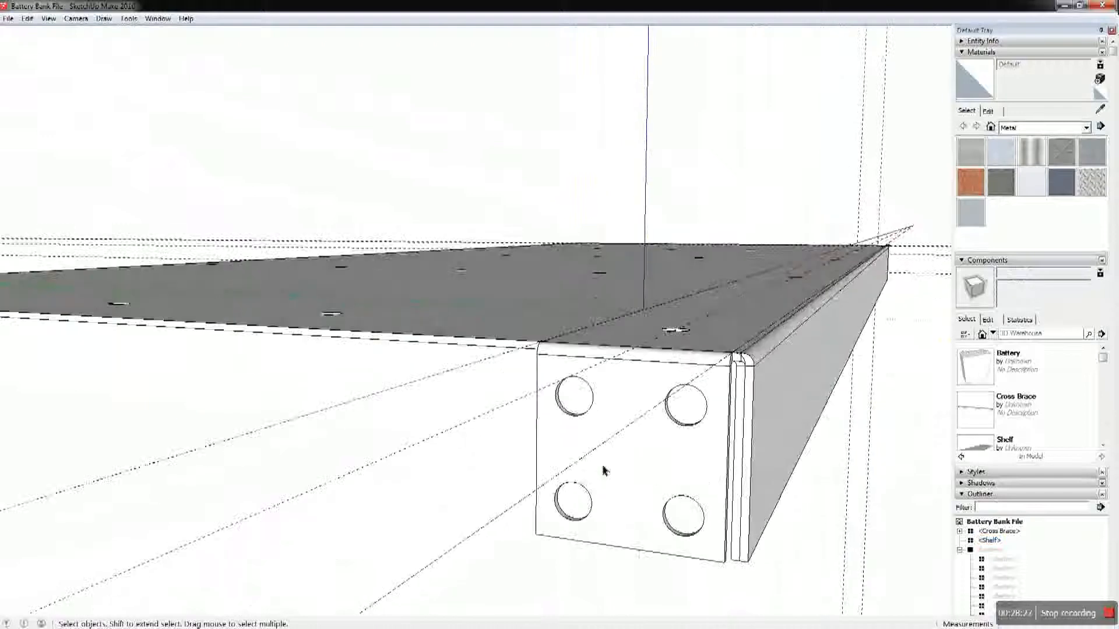
pyautogui.scroll(2, 603, 470)
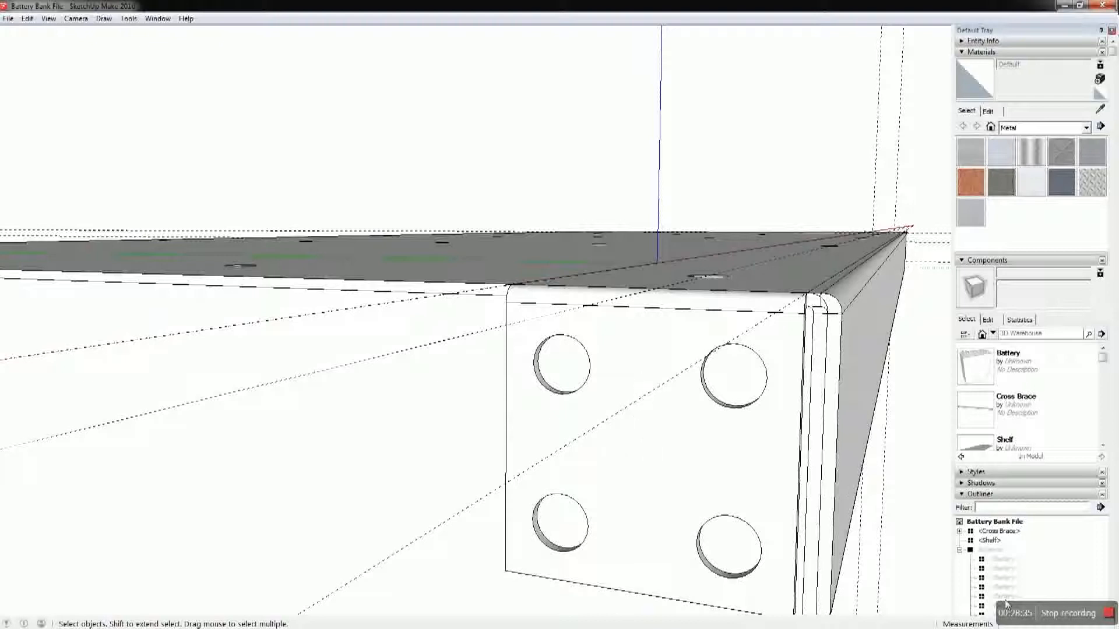
pyautogui.click(995, 531)
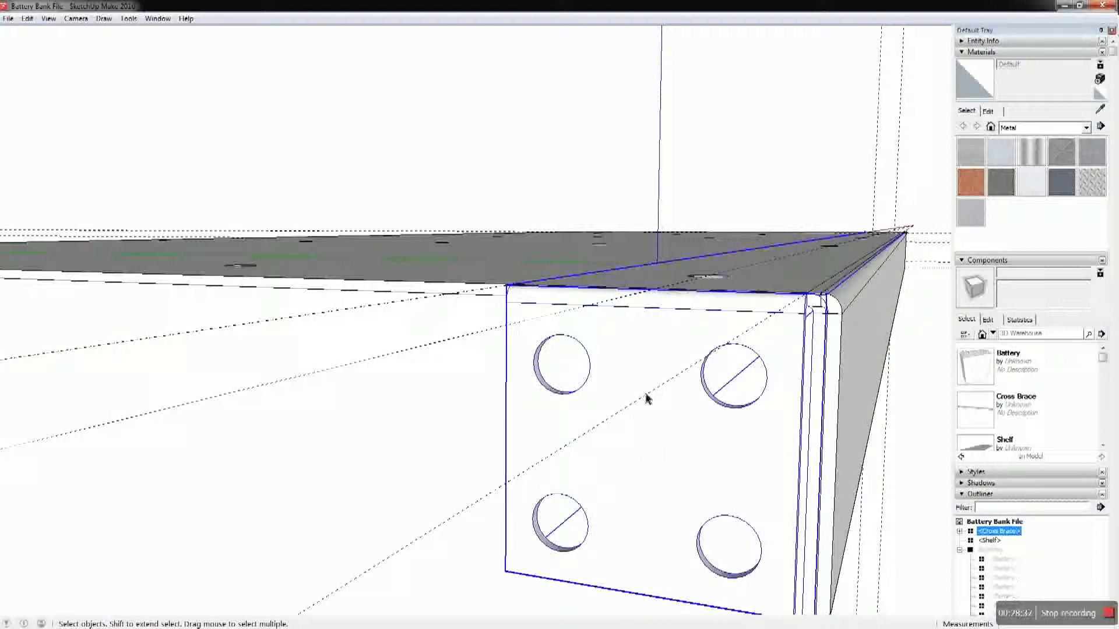
pyautogui.press('m')
pyautogui.click(645, 381)
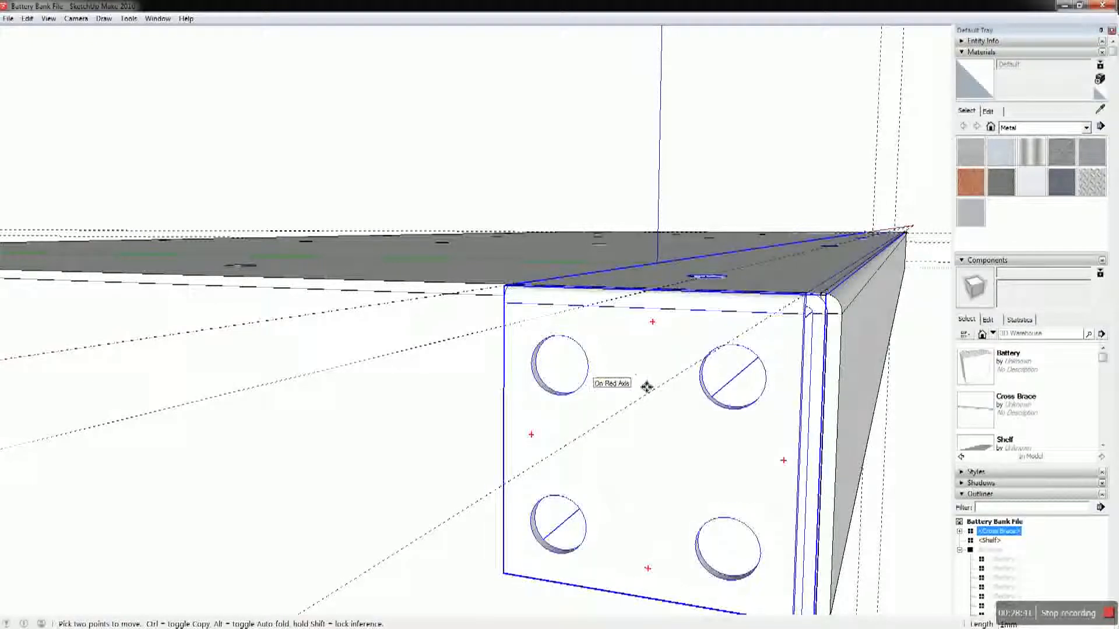
pyautogui.click(26, 20)
pyautogui.click(42, 33)
# Move the Cross Brace straight down along the blue axis so its top sits against the underside of the shelf plate
pyautogui.scroll(1, 381, 196)
pyautogui.scroll(-2, 382, 197)
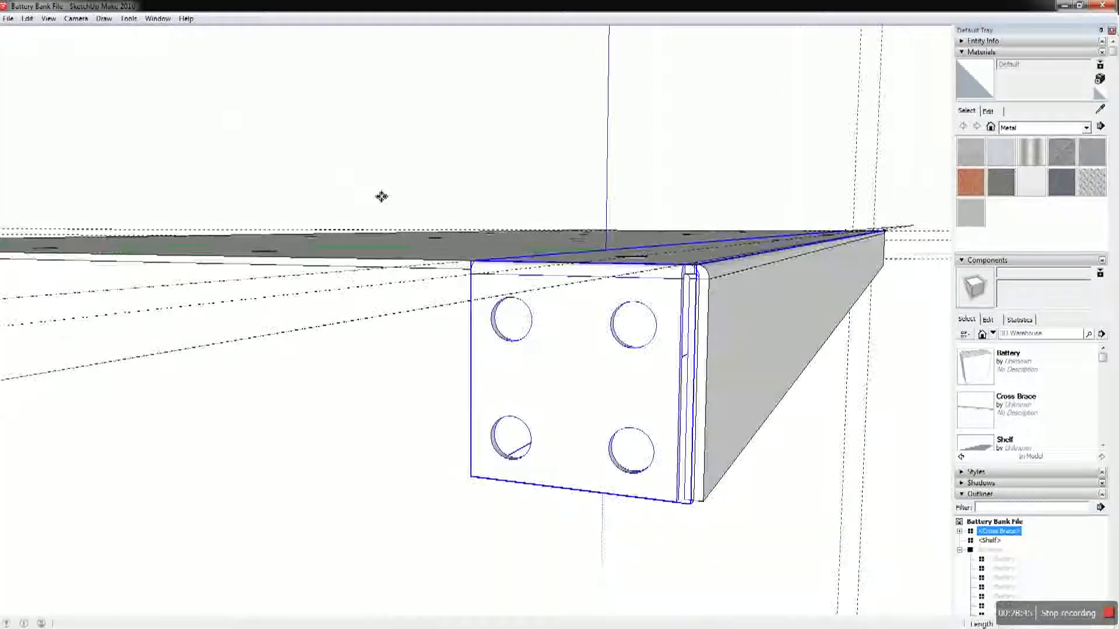
pyautogui.scroll(-2, 429, 275)
pyautogui.moveTo(430, 274); pyautogui.dragTo(511, 294, button='middle')
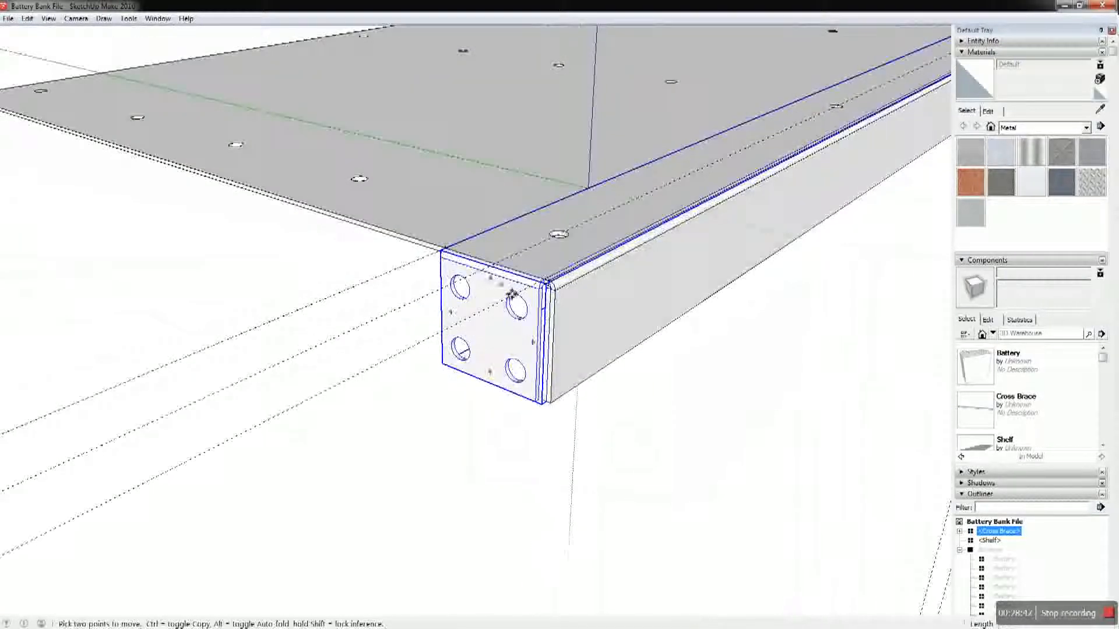
pyautogui.click(511, 300)
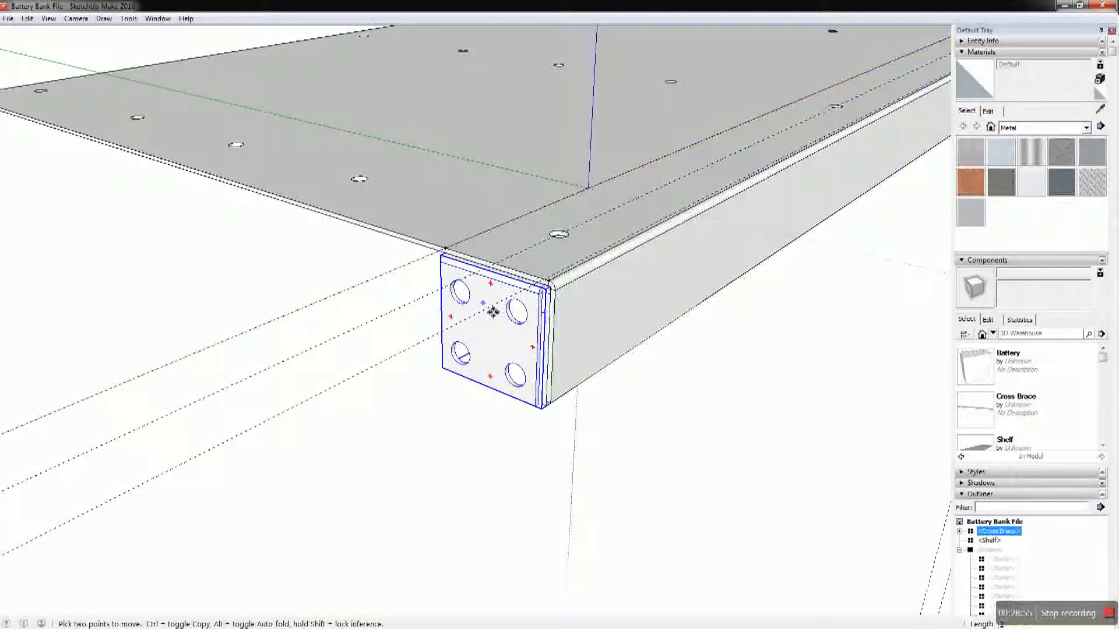
pyautogui.moveTo(495, 310); pyautogui.dragTo(696, 197, button='middle')
pyautogui.scroll(6, 552, 331)
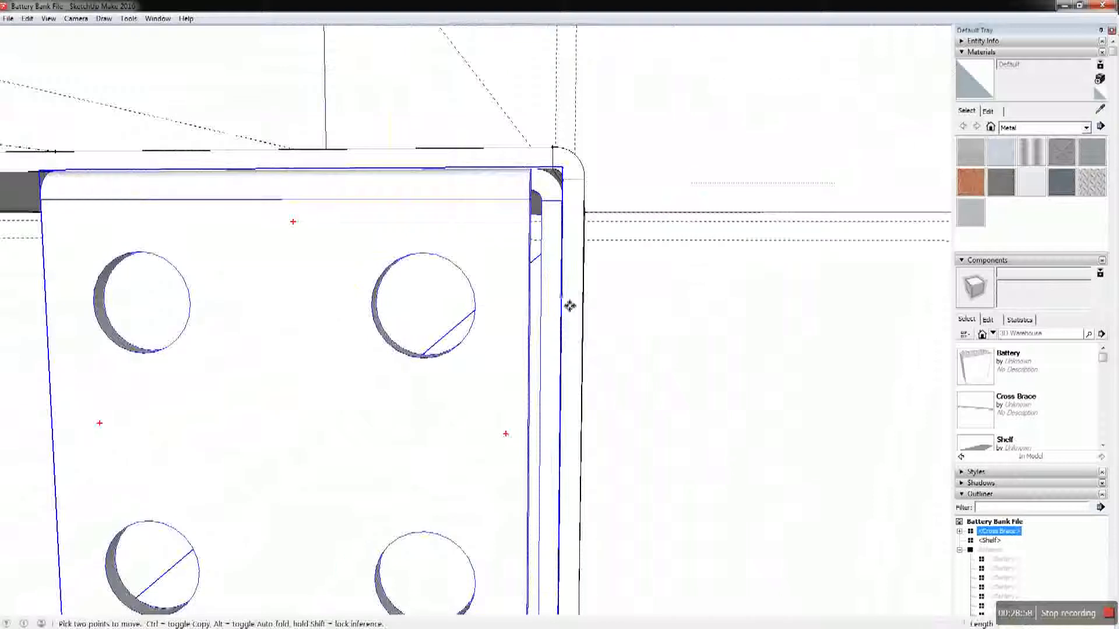
pyautogui.scroll(2, 570, 306)
pyautogui.moveTo(588, 304); pyautogui.dragTo(610, 320, button='middle')
pyautogui.scroll(2, 671, 372)
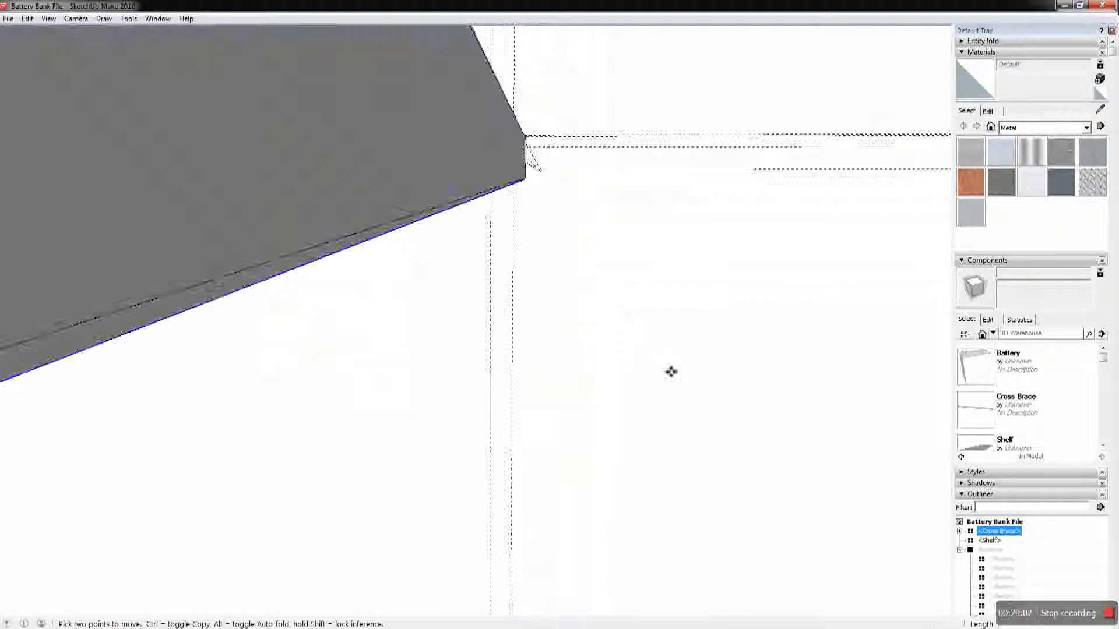
# Copy the Cross Brace along the green axis beneath the shelf, inward from the shelf's folded edge
pyautogui.scroll(-4, 671, 372)
pyautogui.moveTo(670, 369); pyautogui.dragTo(589, 455, button='middle')
pyautogui.press('m')
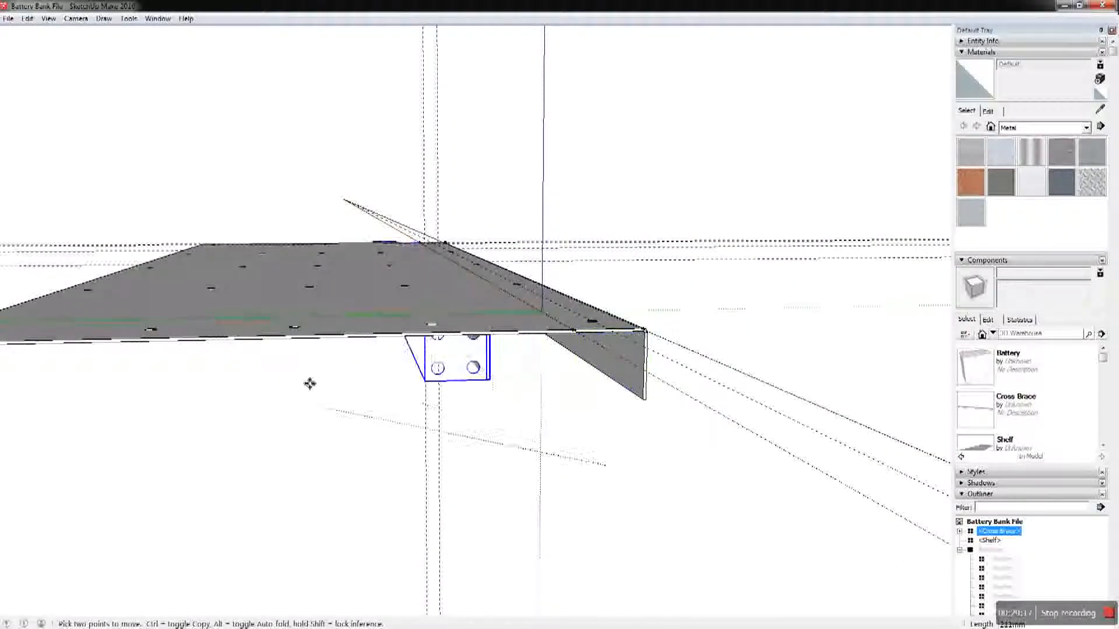
pyautogui.press('space')
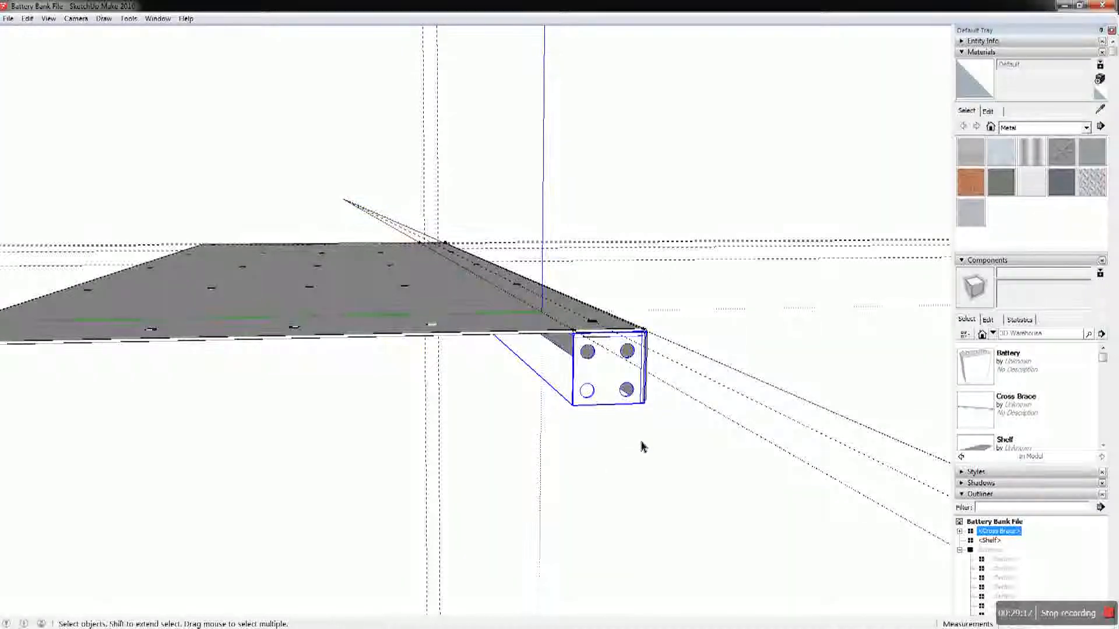
pyautogui.press('m')
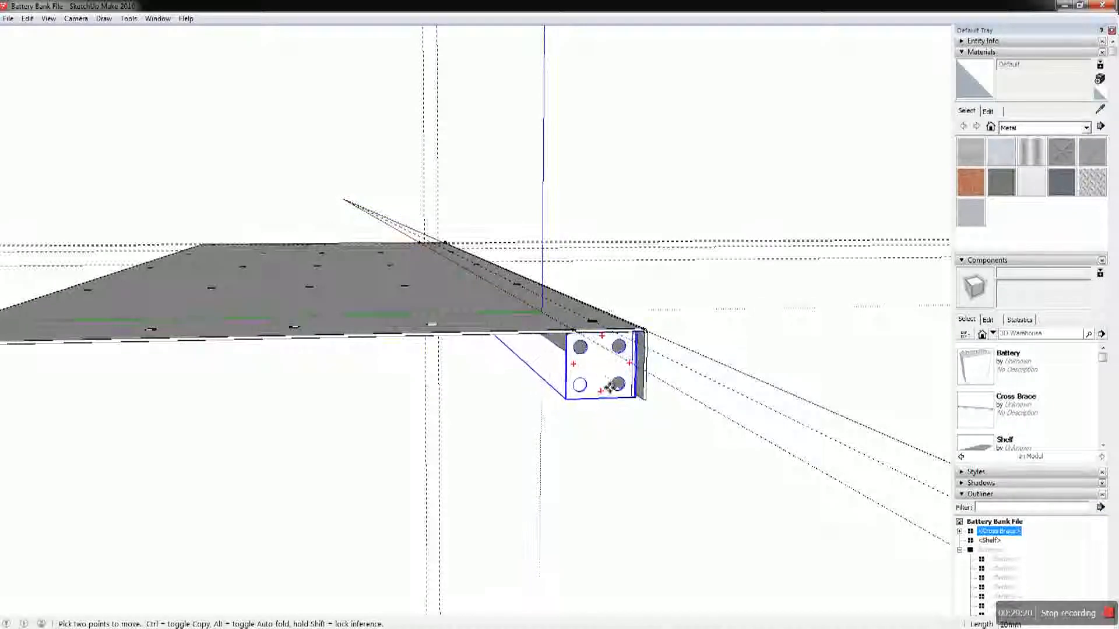
pyautogui.click(609, 387)
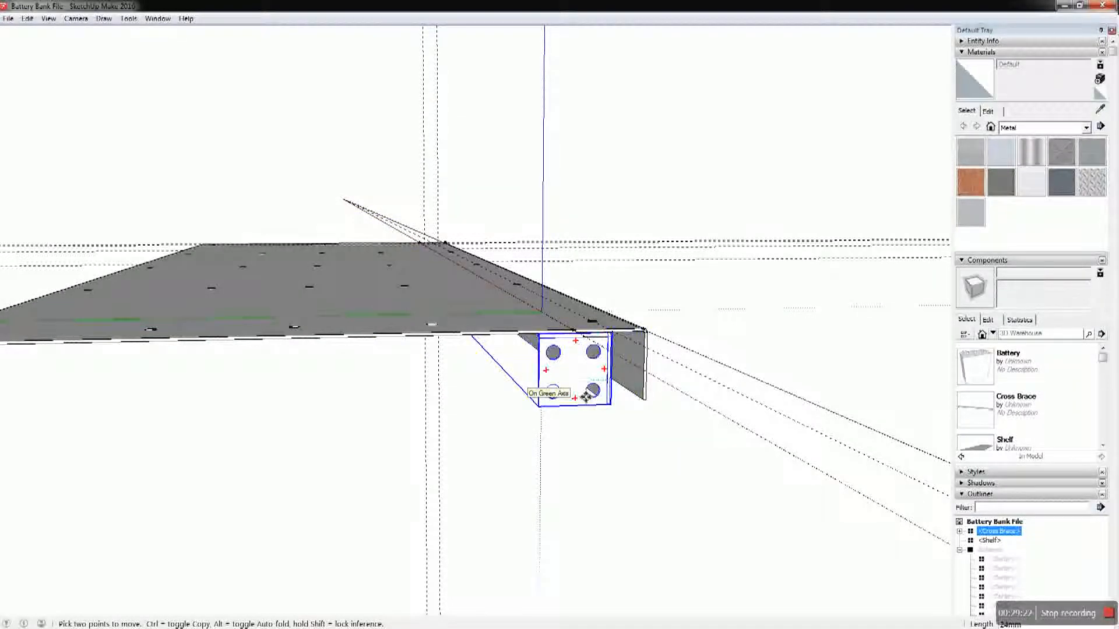
pyautogui.press('ctrl')
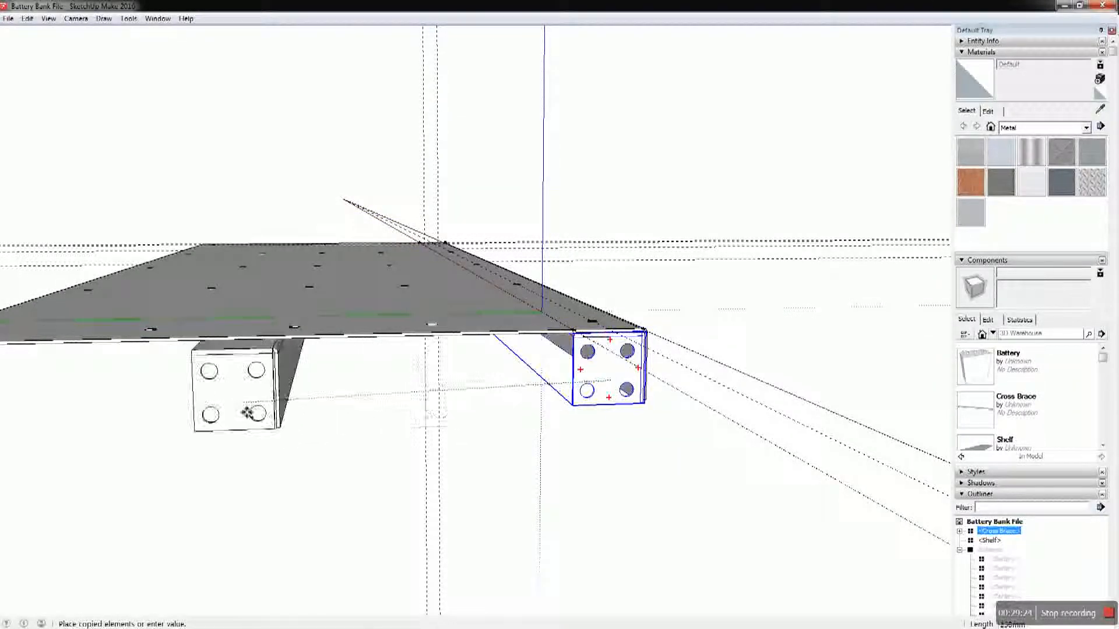